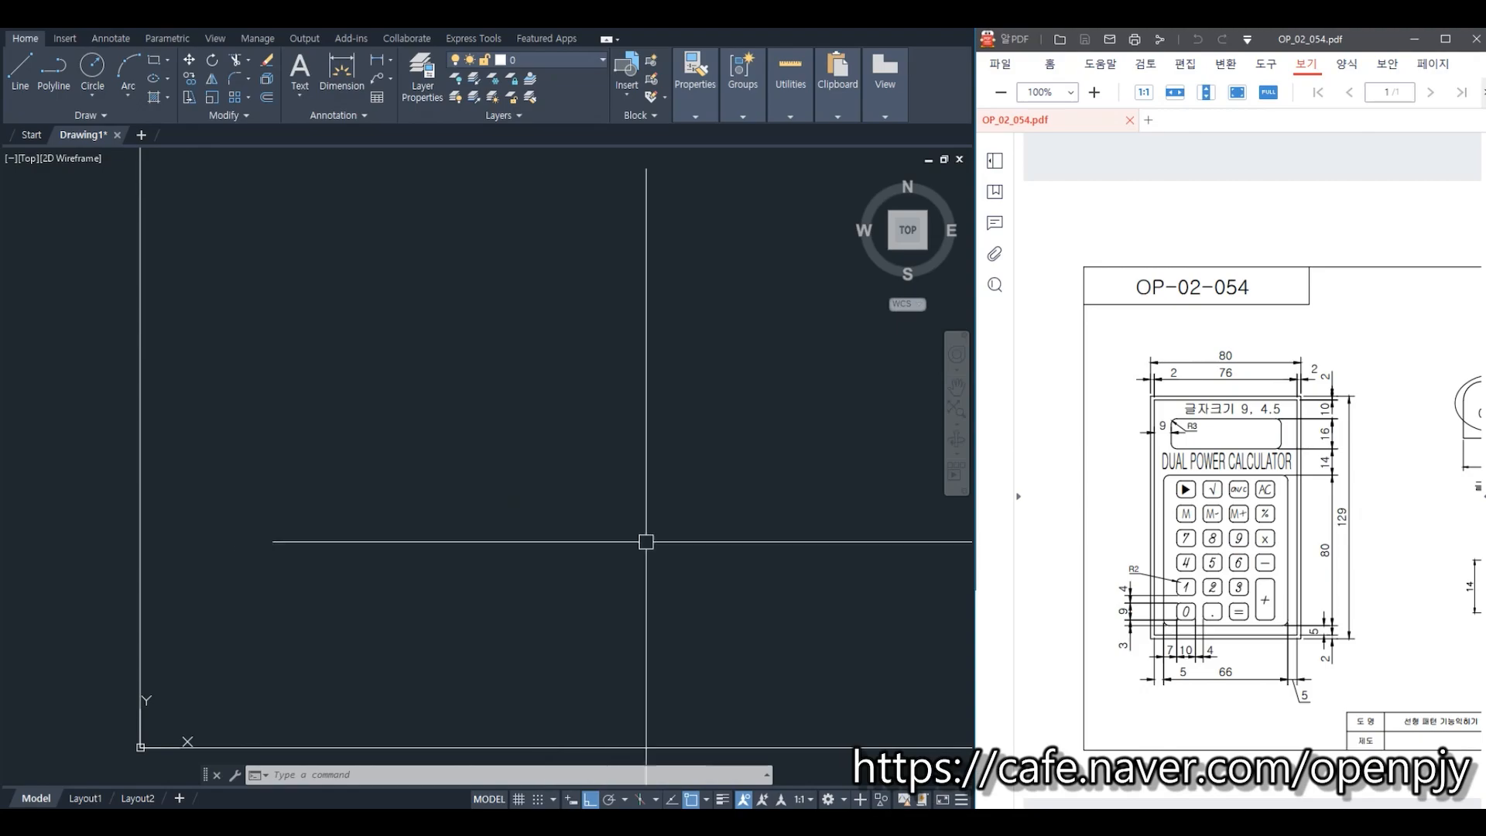
Step: Draw the calculator's outer rectangle 80 wide and 129 high from a free point near the origin
text(rec)
key(Return)
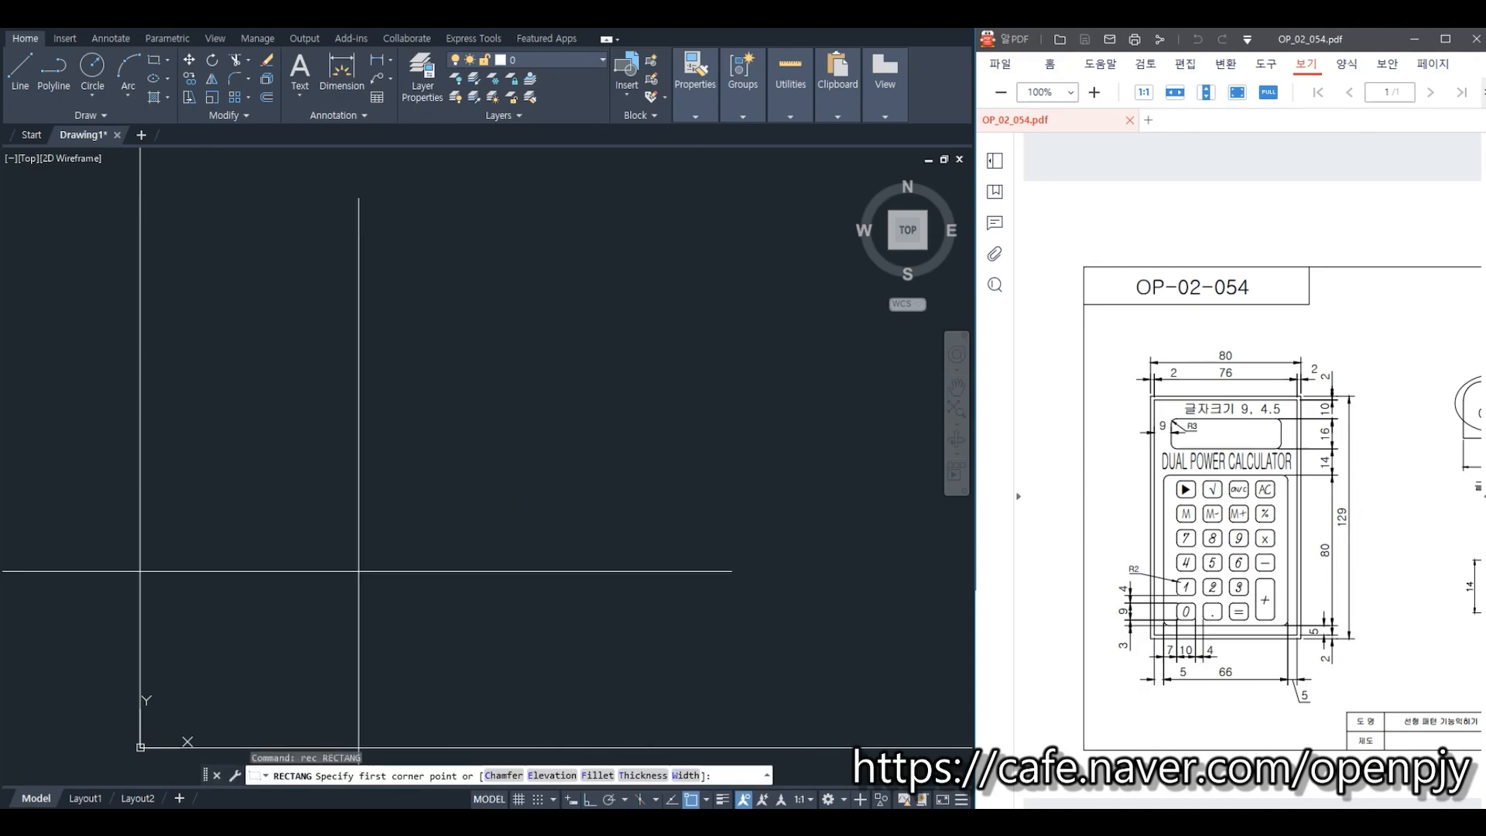
click(247, 664)
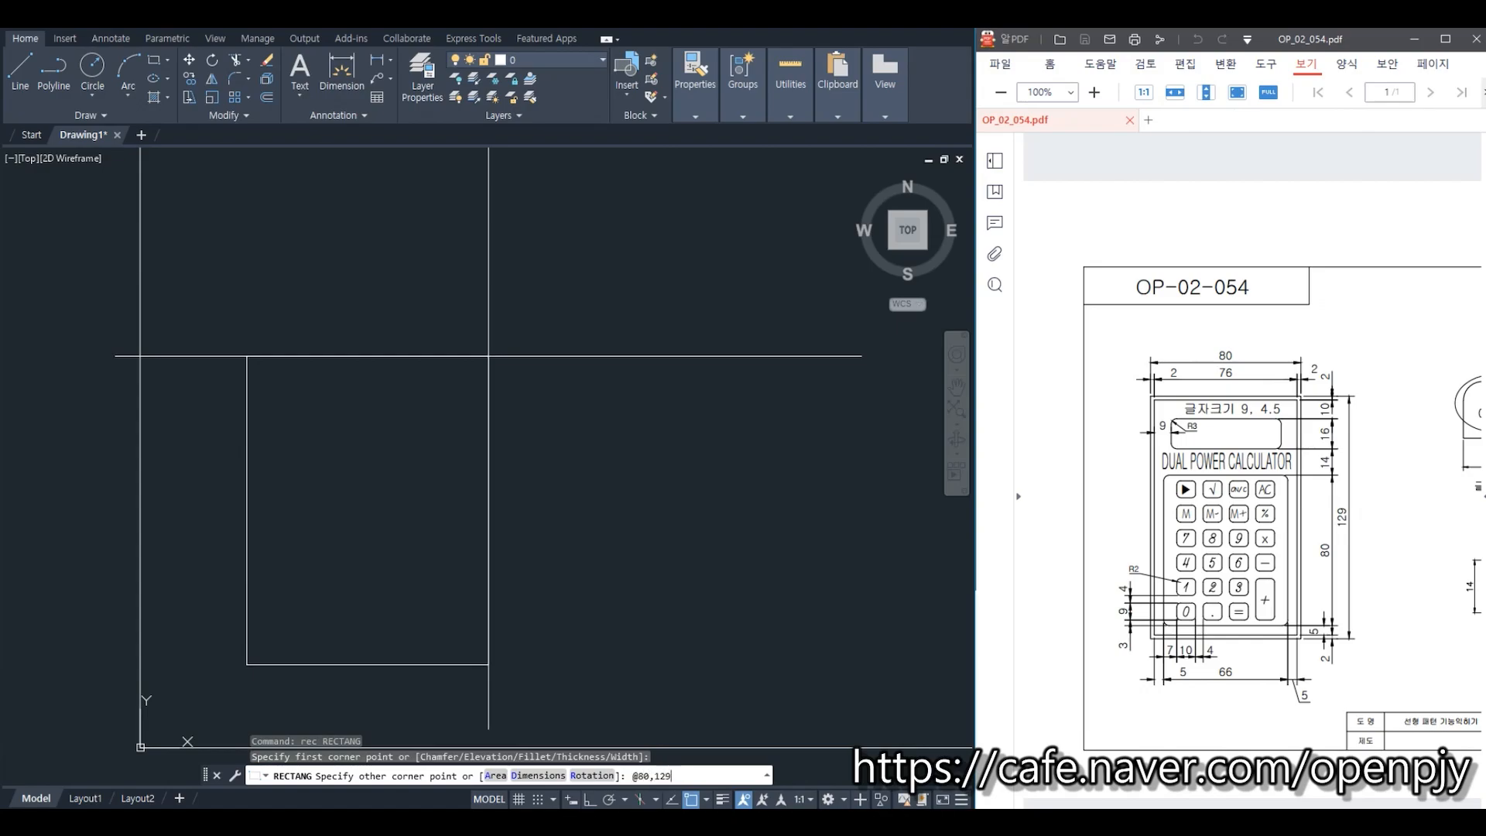
key(Return)
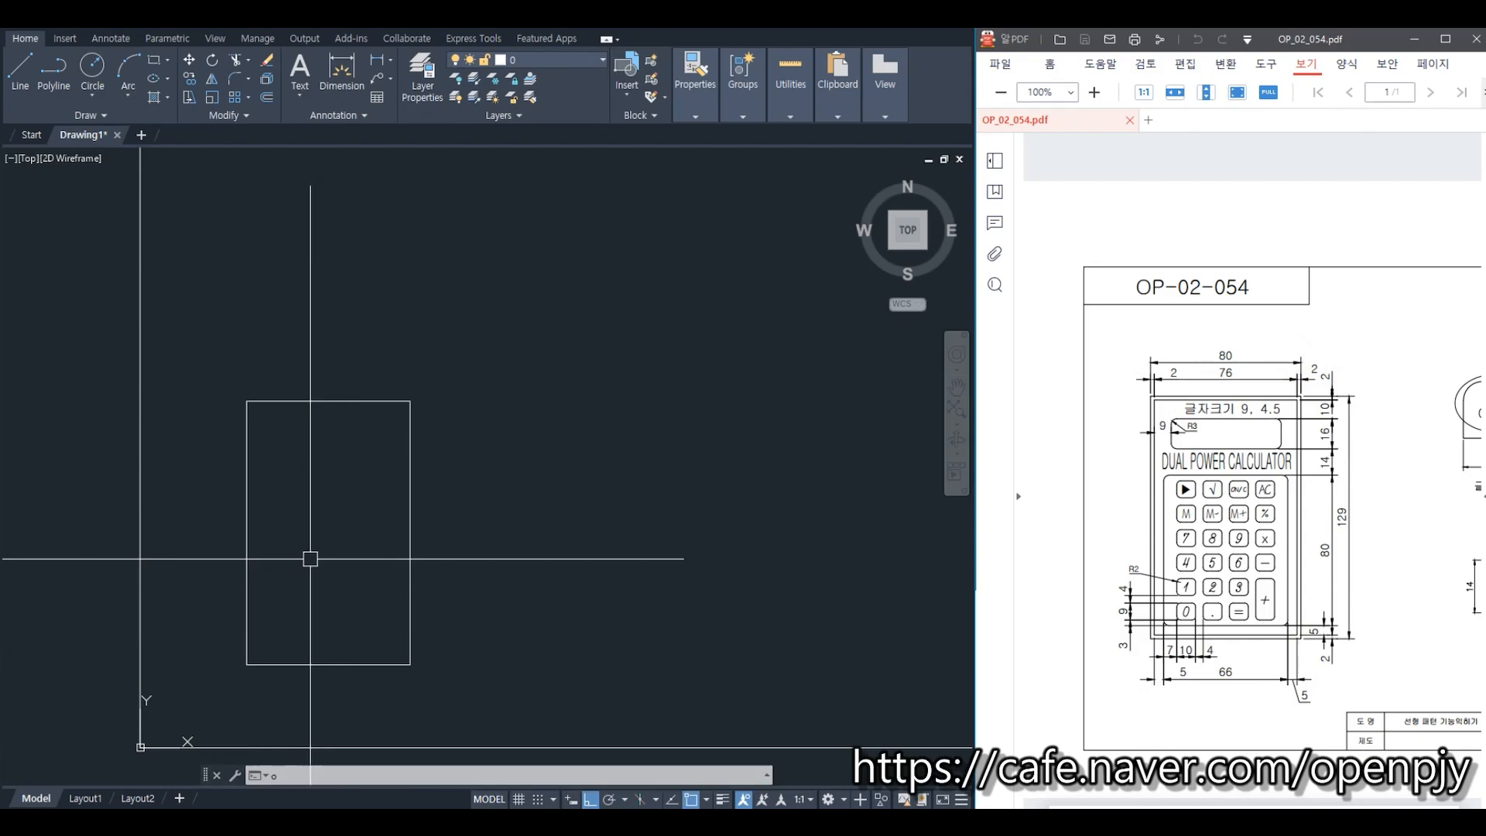
Step: Offset the outer rectangle inward by 2 to form the inner frame
key(Return)
text(2)
key(Return)
click(246, 495)
click(305, 510)
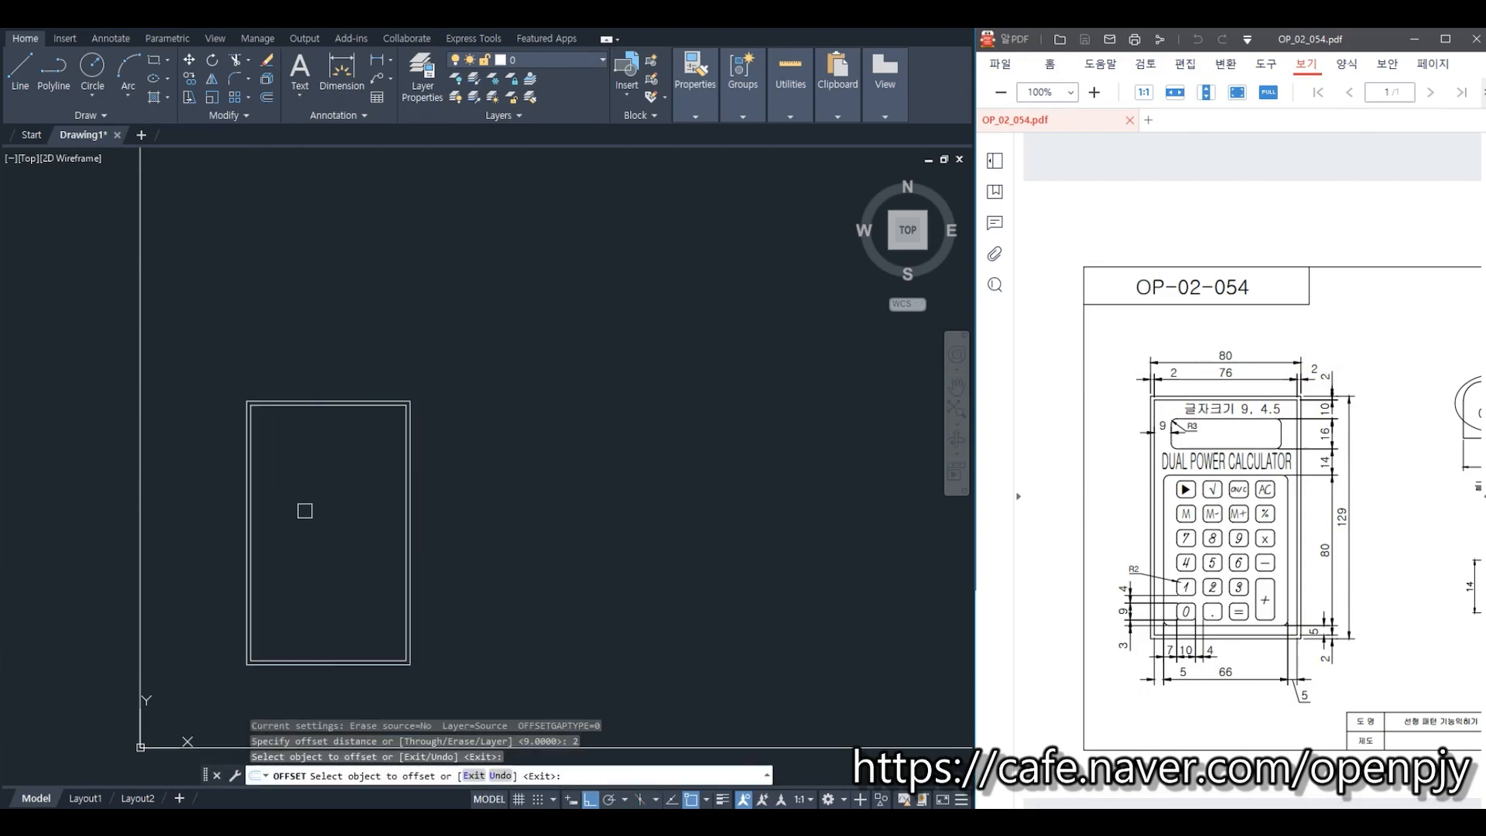
scroll(271, 518, up, 4)
key(Escape)
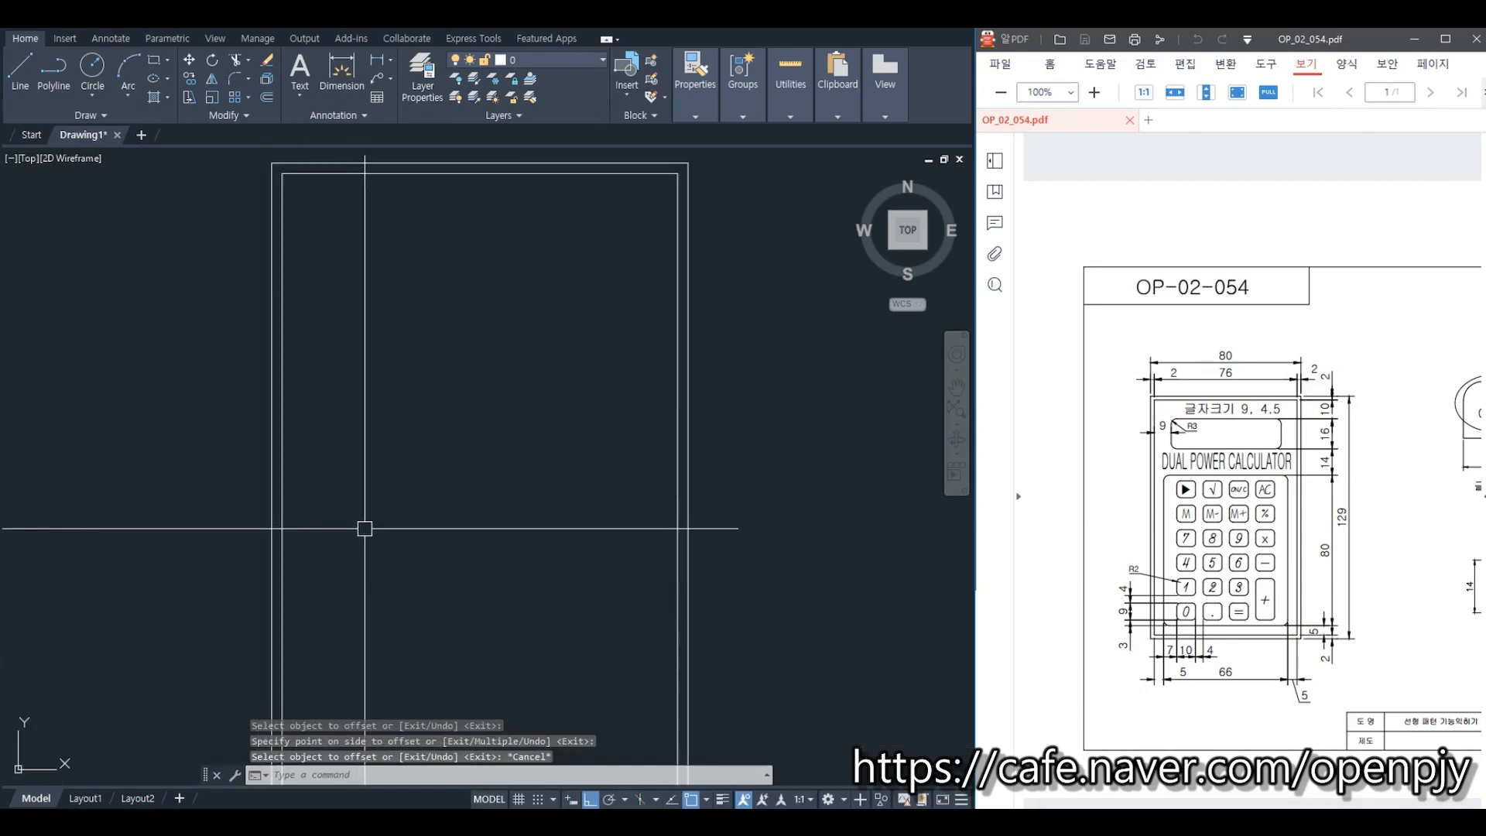
Step: Explode the inner rectangle into separate lines
click(283, 338)
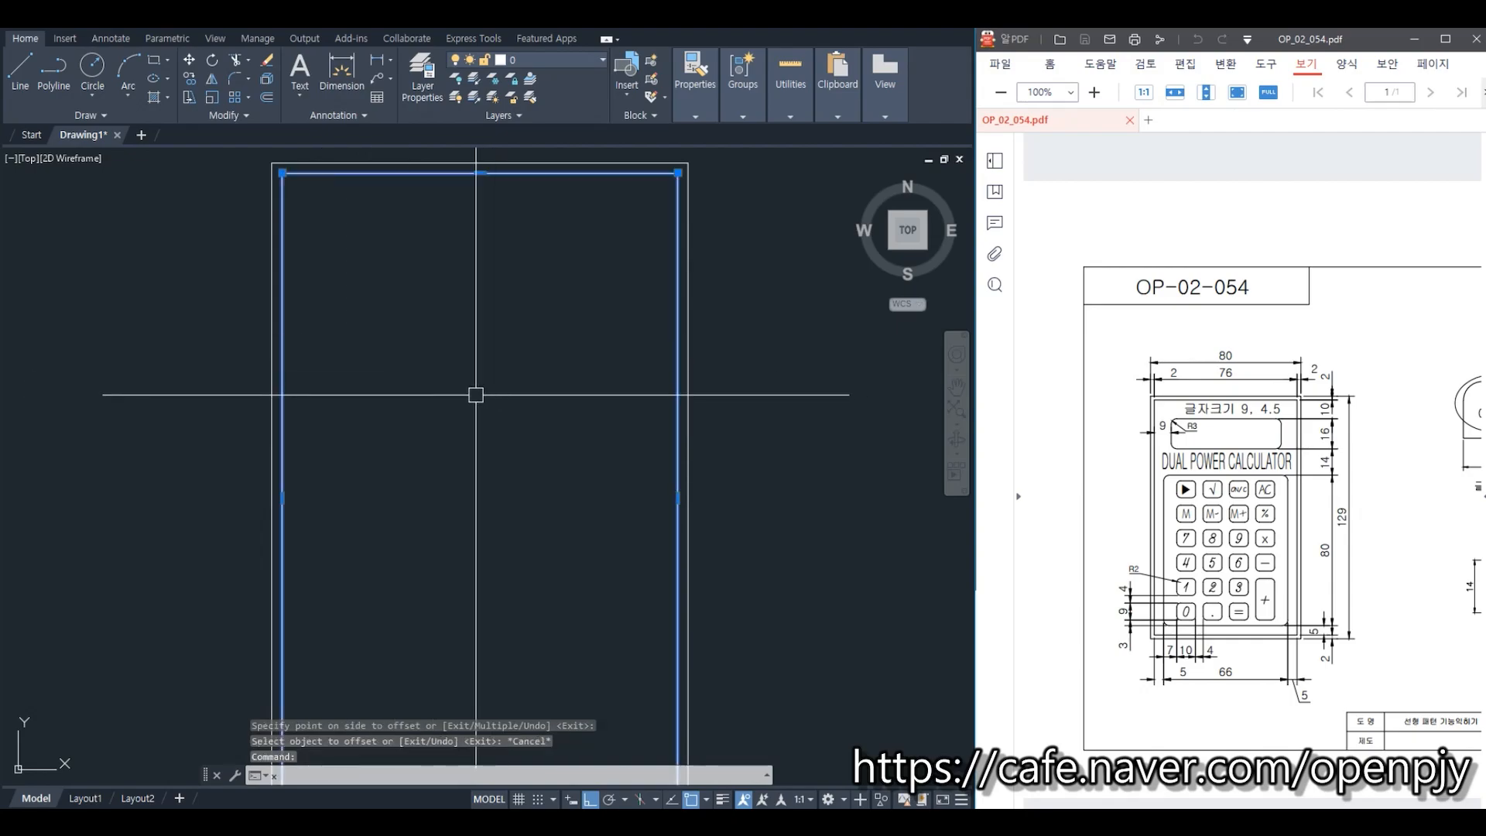
text(x)
key(Return)
key(Escape)
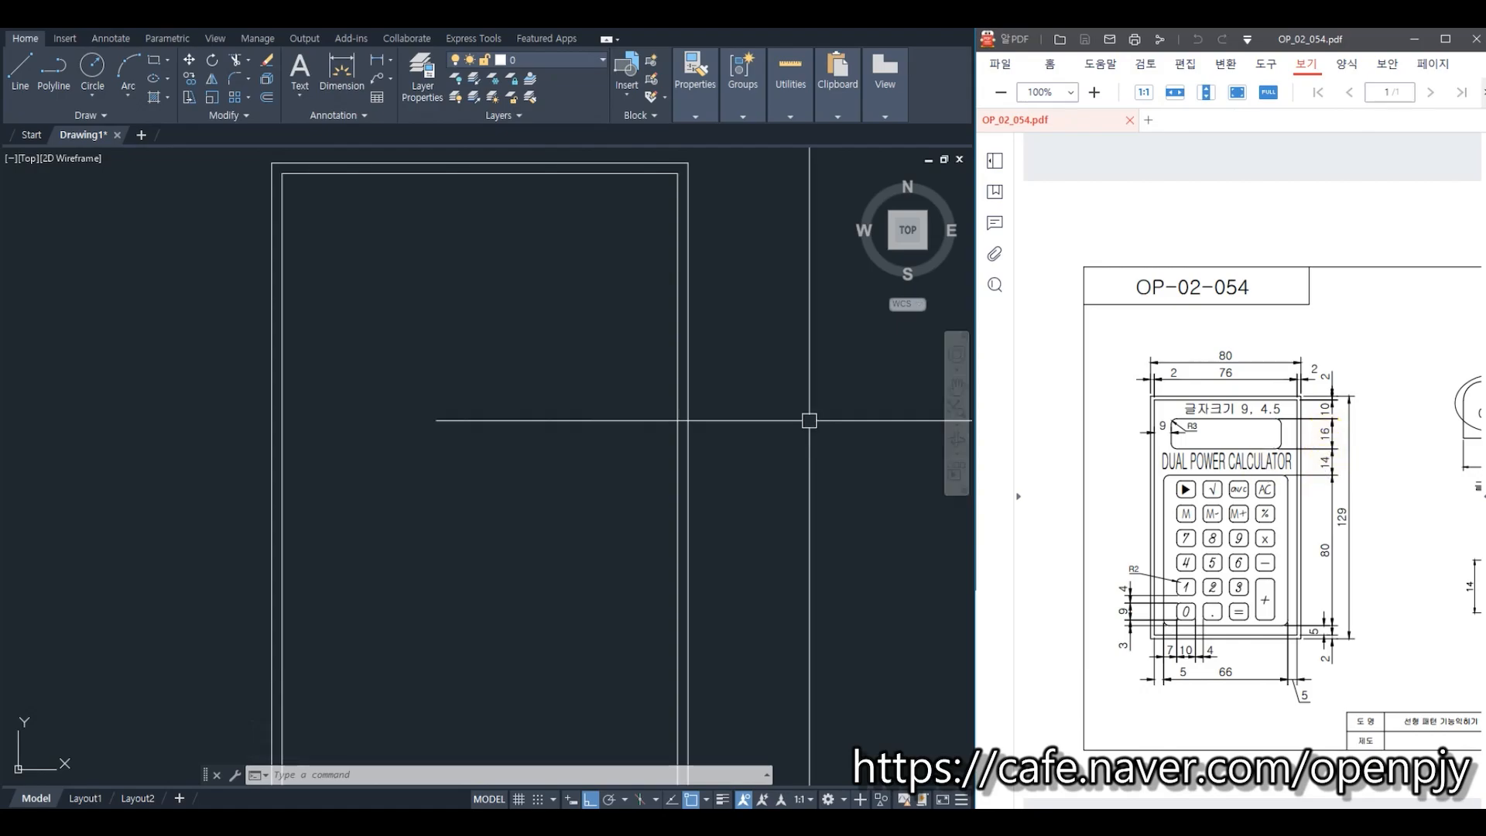
Step: Offset the inner frame's top edge downward by 10 for the display's upper edge
text(o)
key(Return)
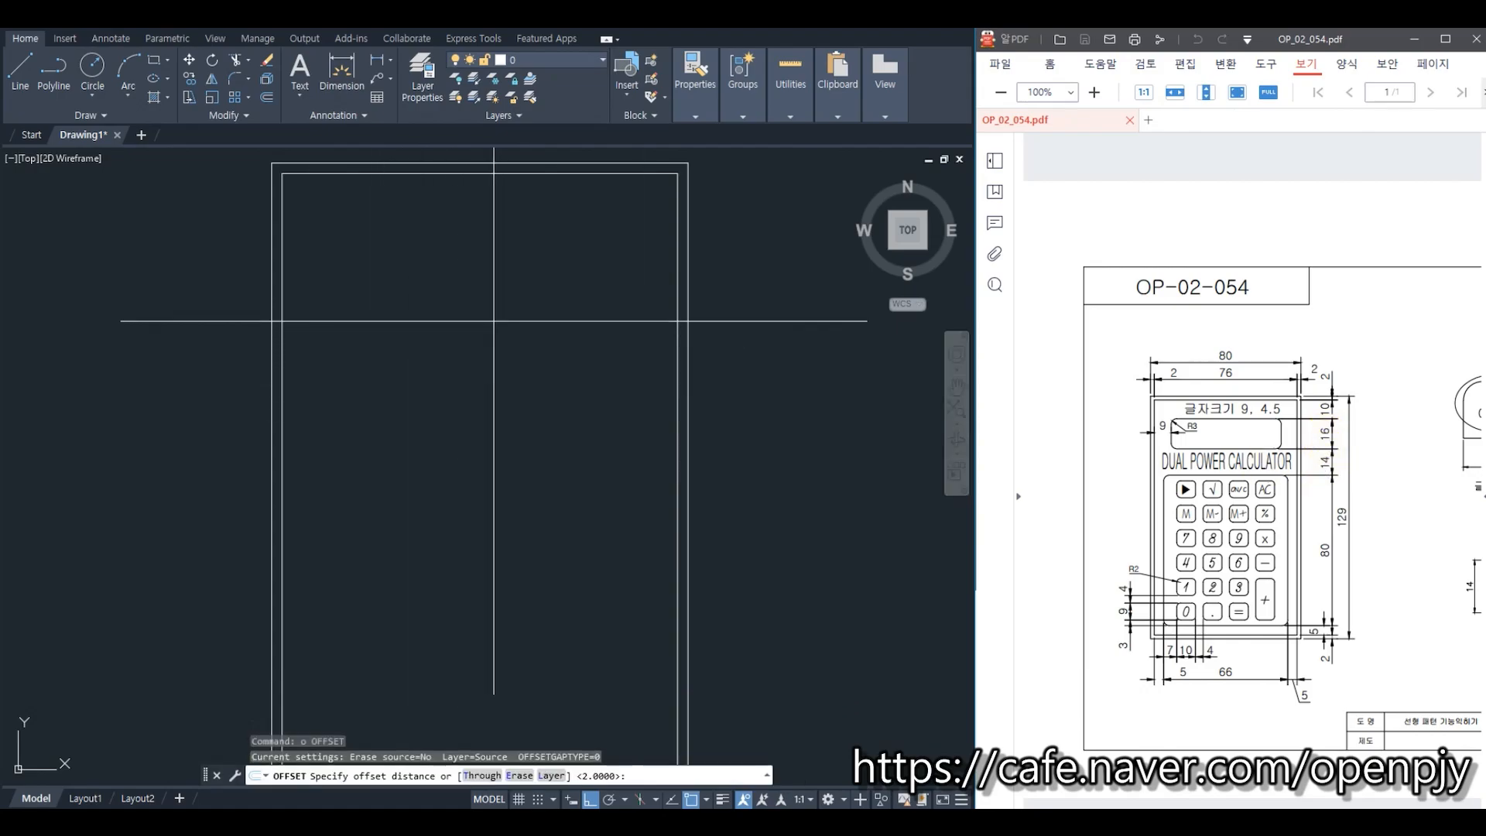
text(10)
key(Return)
click(469, 174)
click(466, 241)
key(Escape)
Step: Offset the display's upper edge line downward by 16 for its lower edge
text(o)
key(Return)
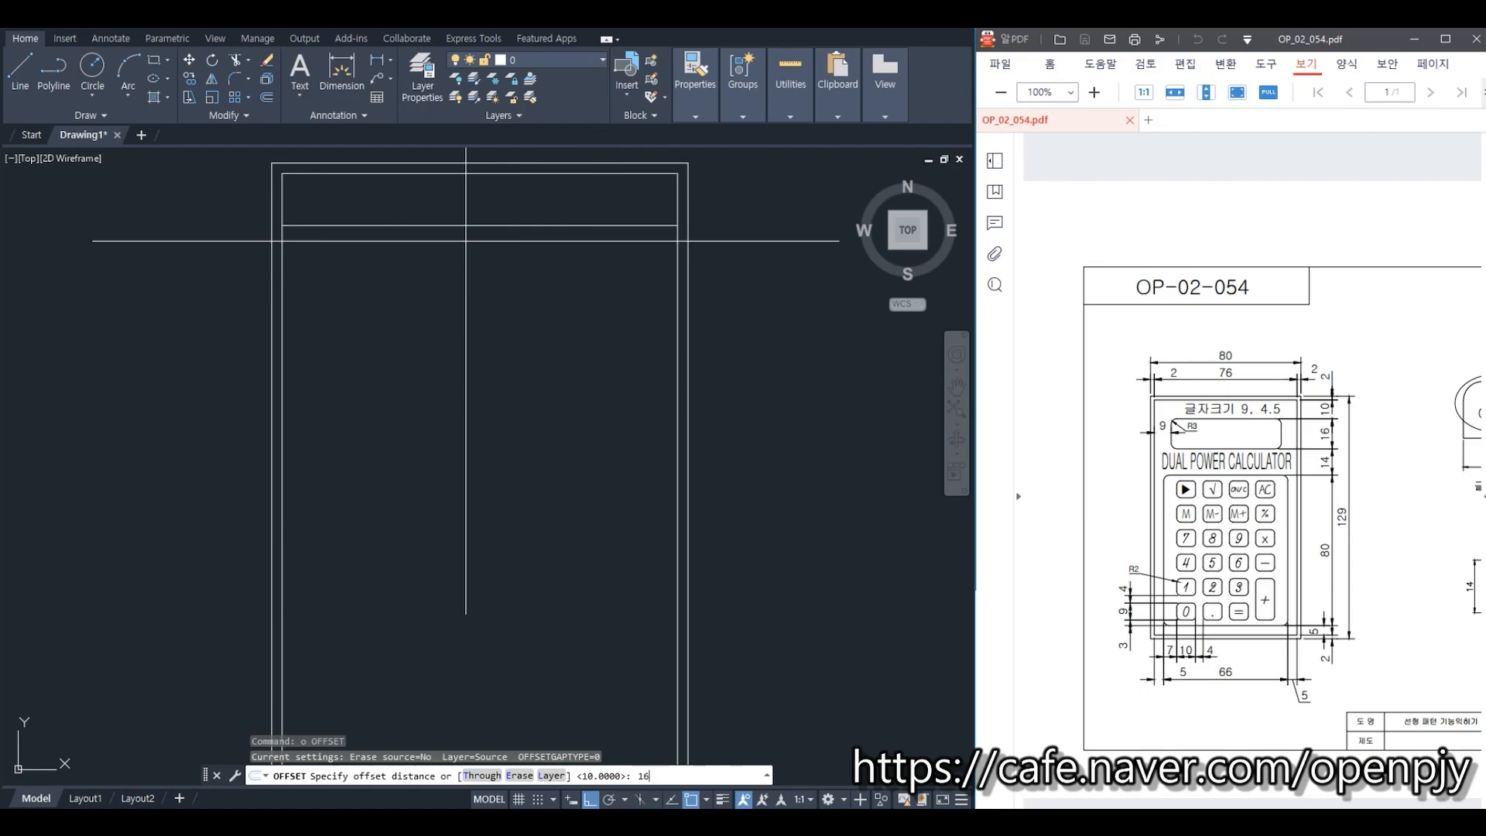
key(Return)
key(Return)
Step: Offset the display's lower edge line downward by 14 for the keypad's upper edge
key(Return)
text(14)
key(Return)
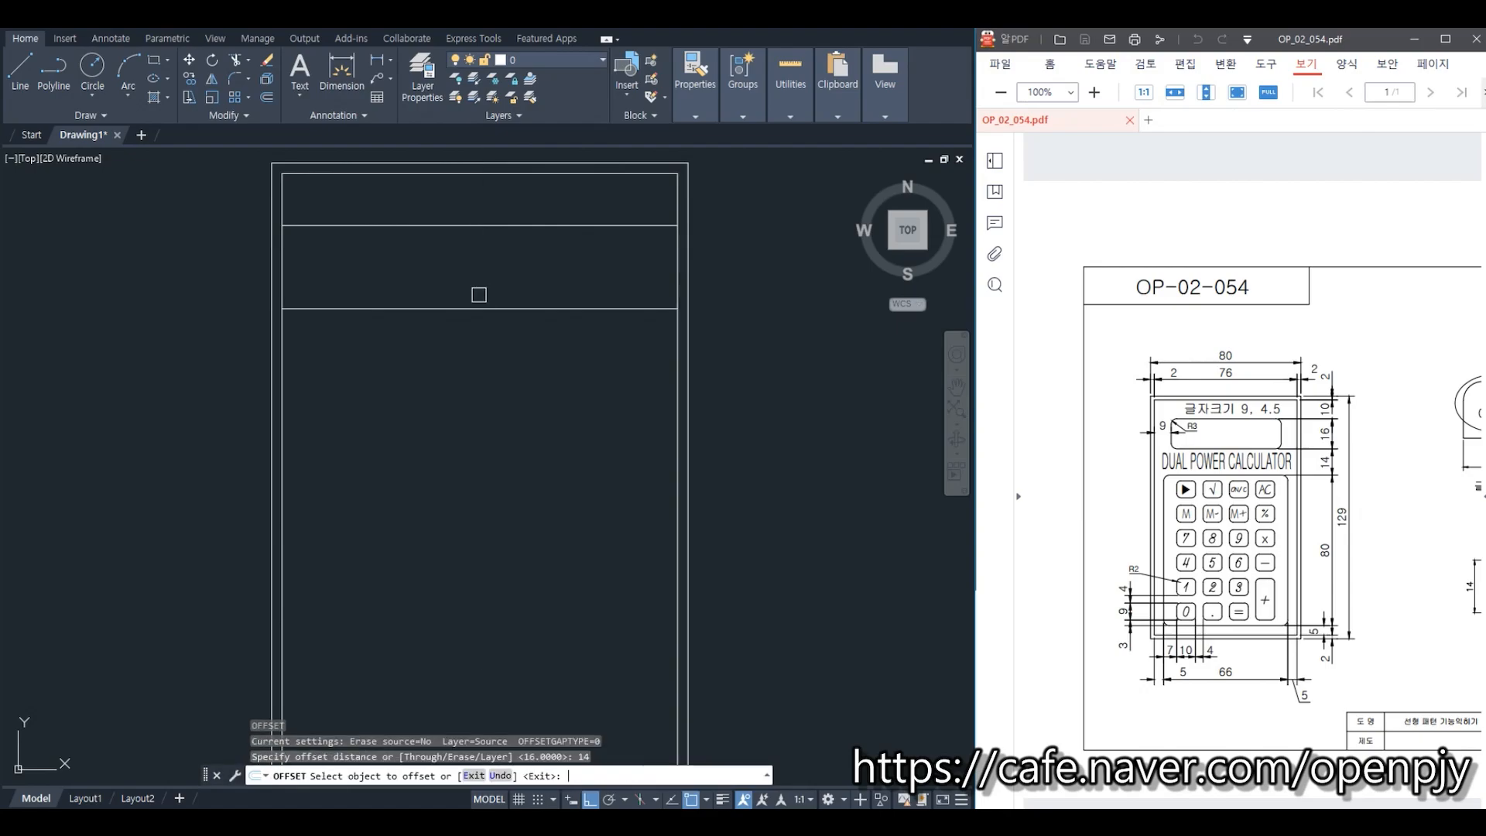
click(485, 309)
click(493, 359)
key(Escape)
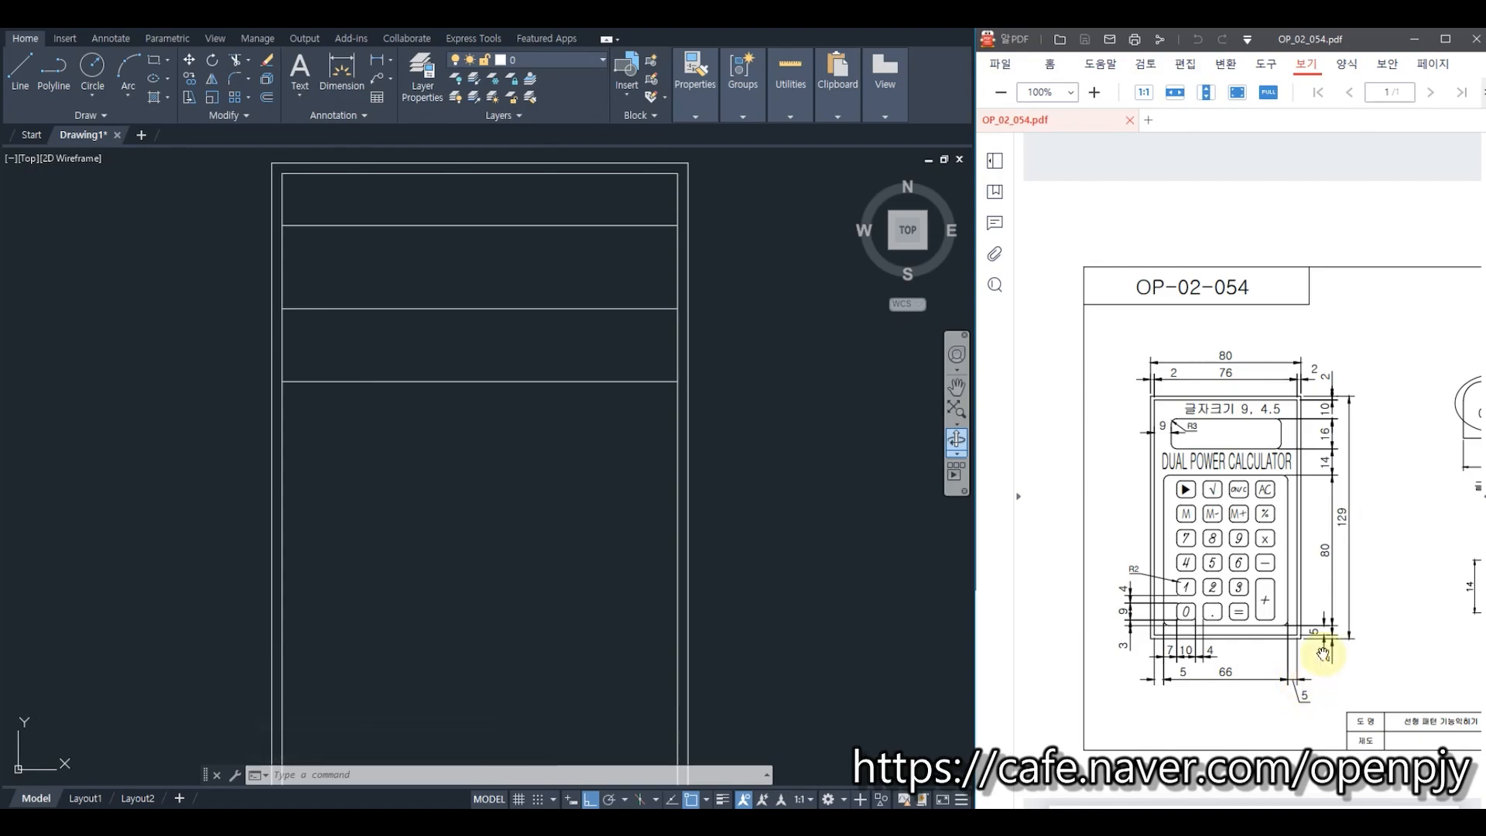
Step: Offset the inner frame's left, right and bottom edges inward by 5
text(o)
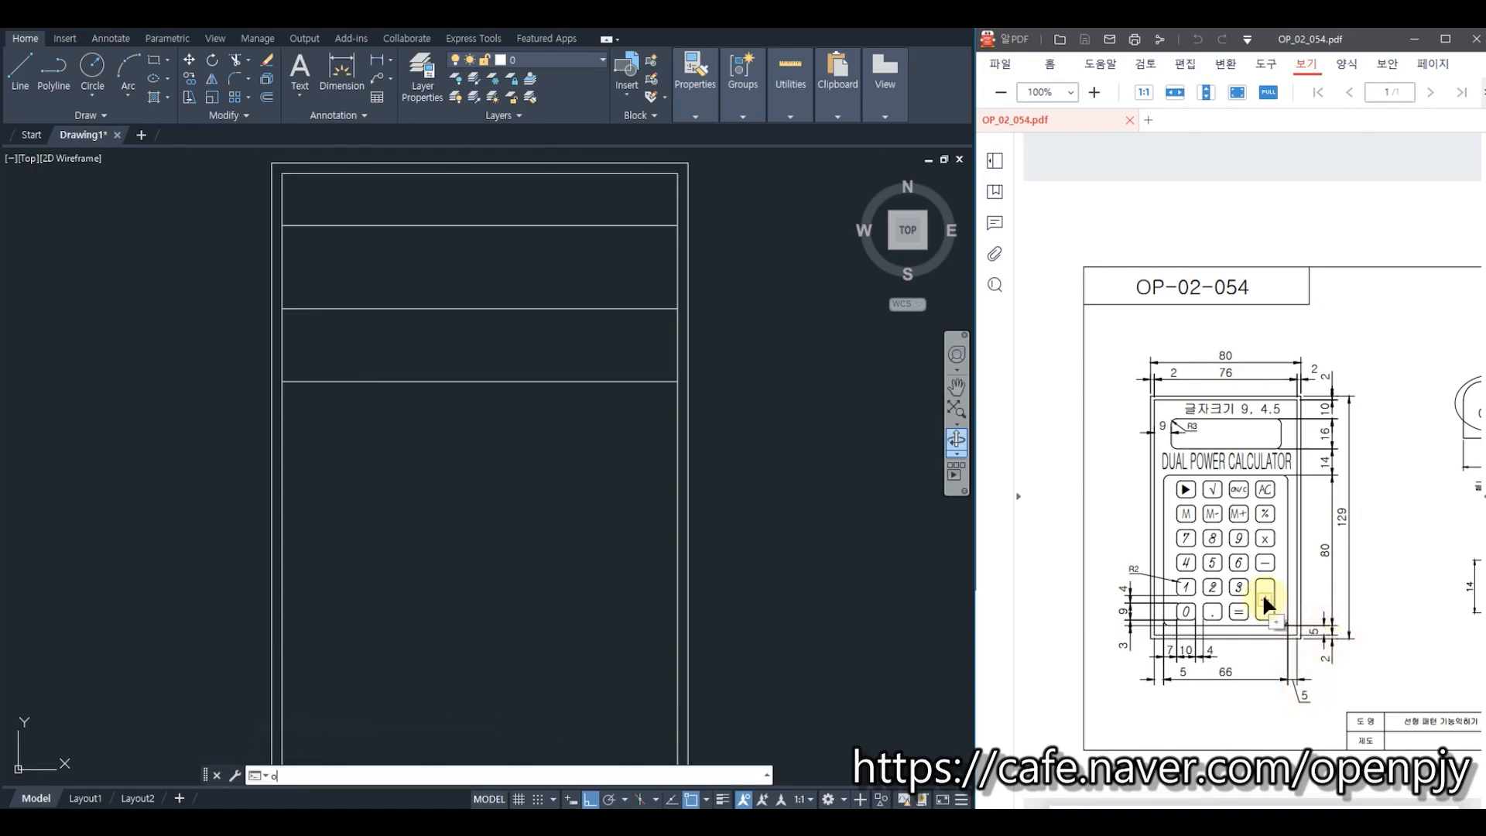
key(Return)
text(5)
key(Return)
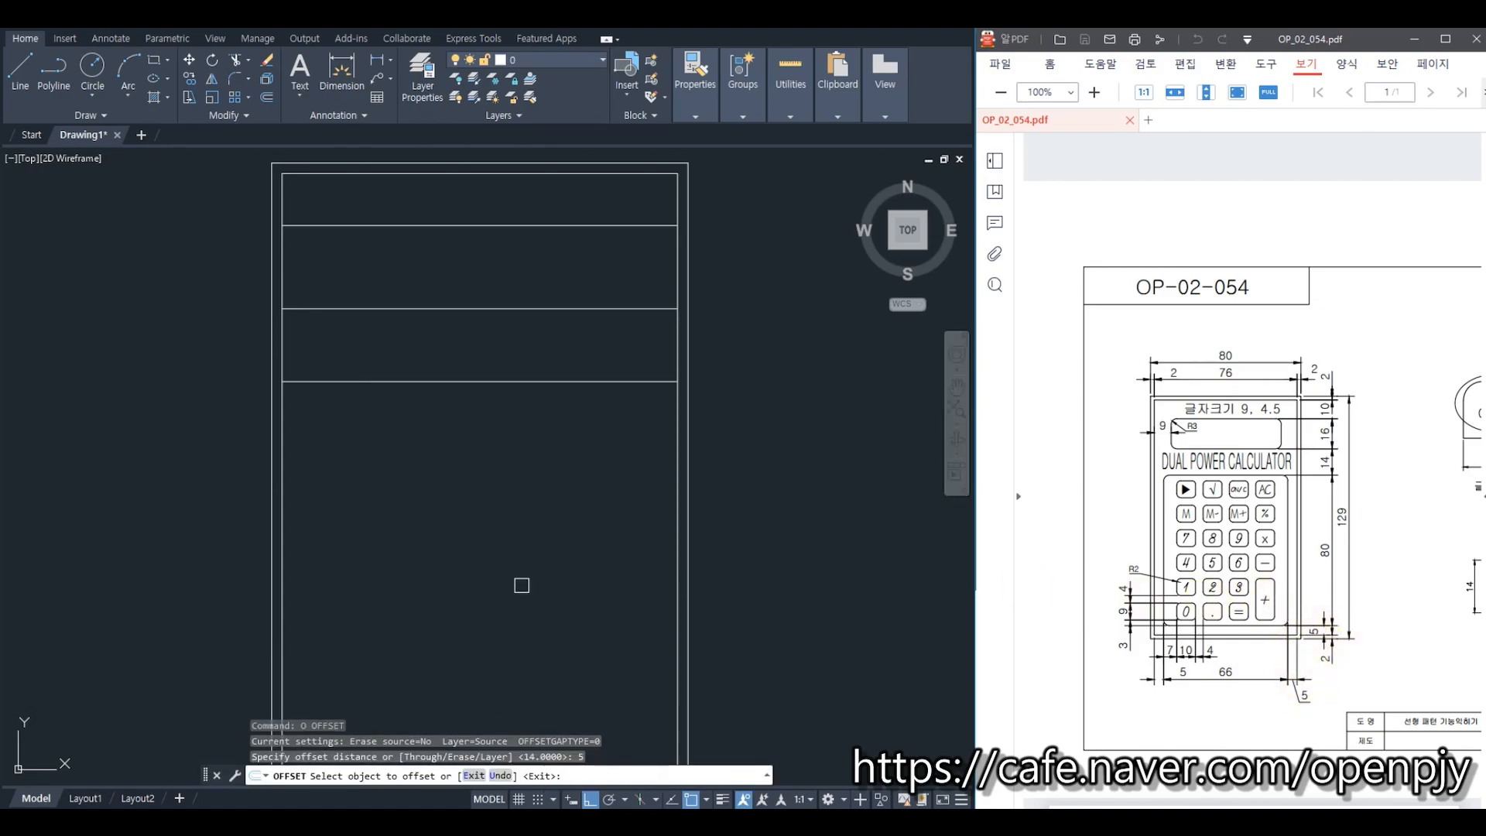
click(285, 462)
click(371, 470)
click(677, 489)
click(603, 495)
middle_drag(553, 643, 652, 404)
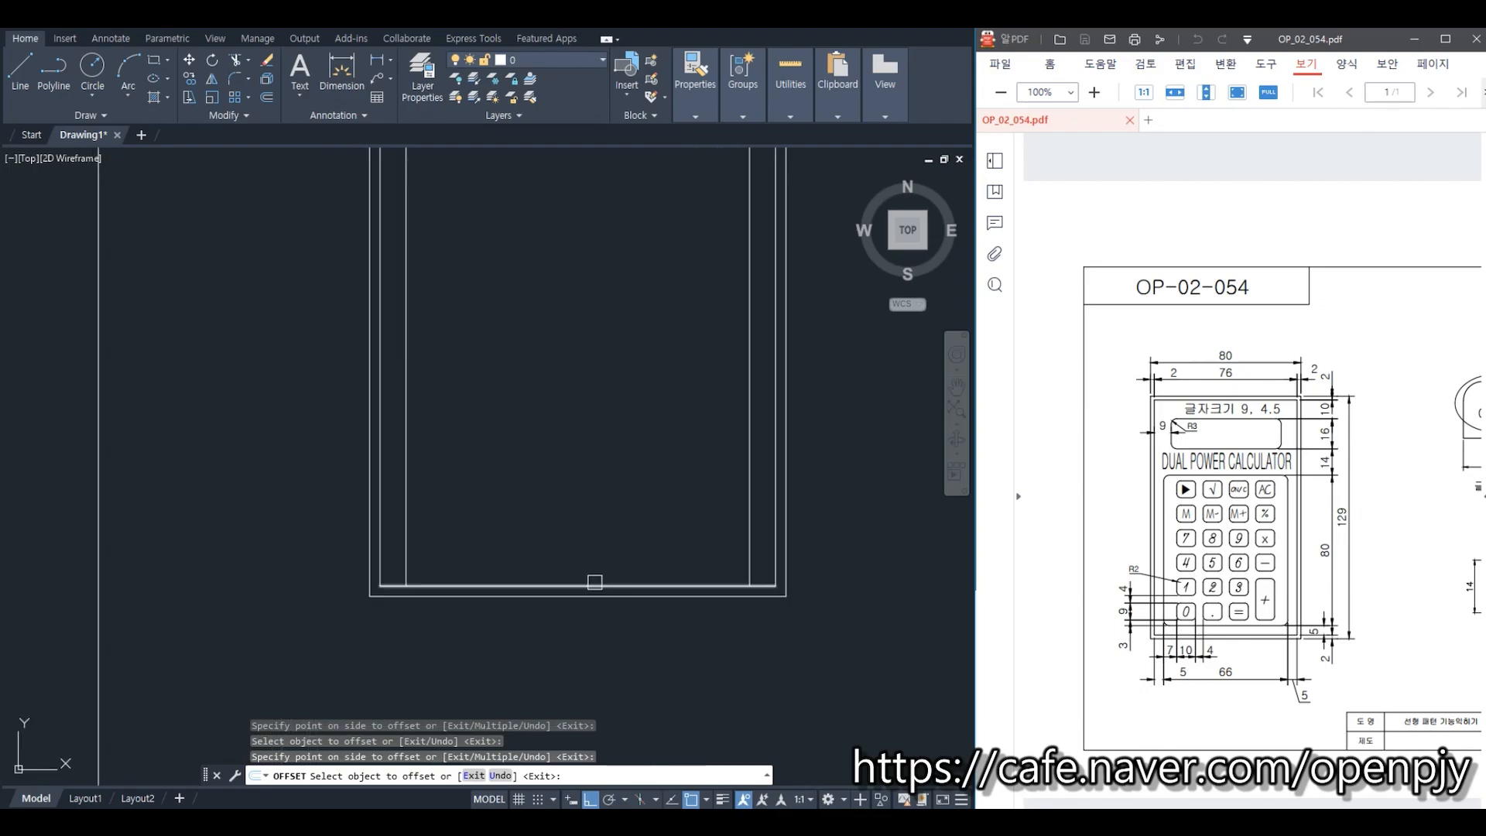
click(594, 583)
click(593, 531)
key(Escape)
Step: Trim both offset vertical lines between the display's lower edge and the keypad's upper edge
middle_drag(611, 197, 605, 519)
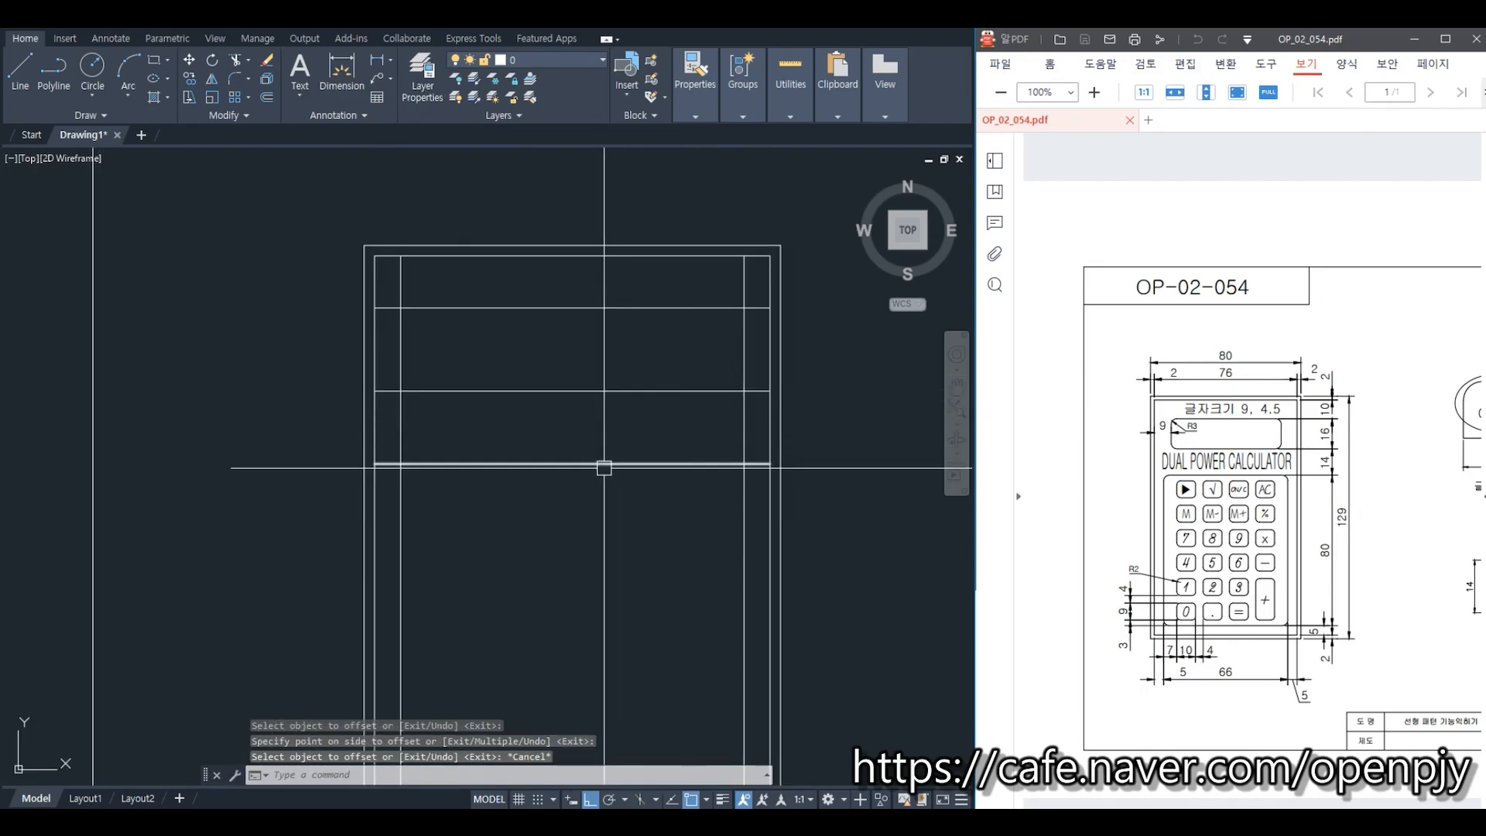
text(tr)
key(Return)
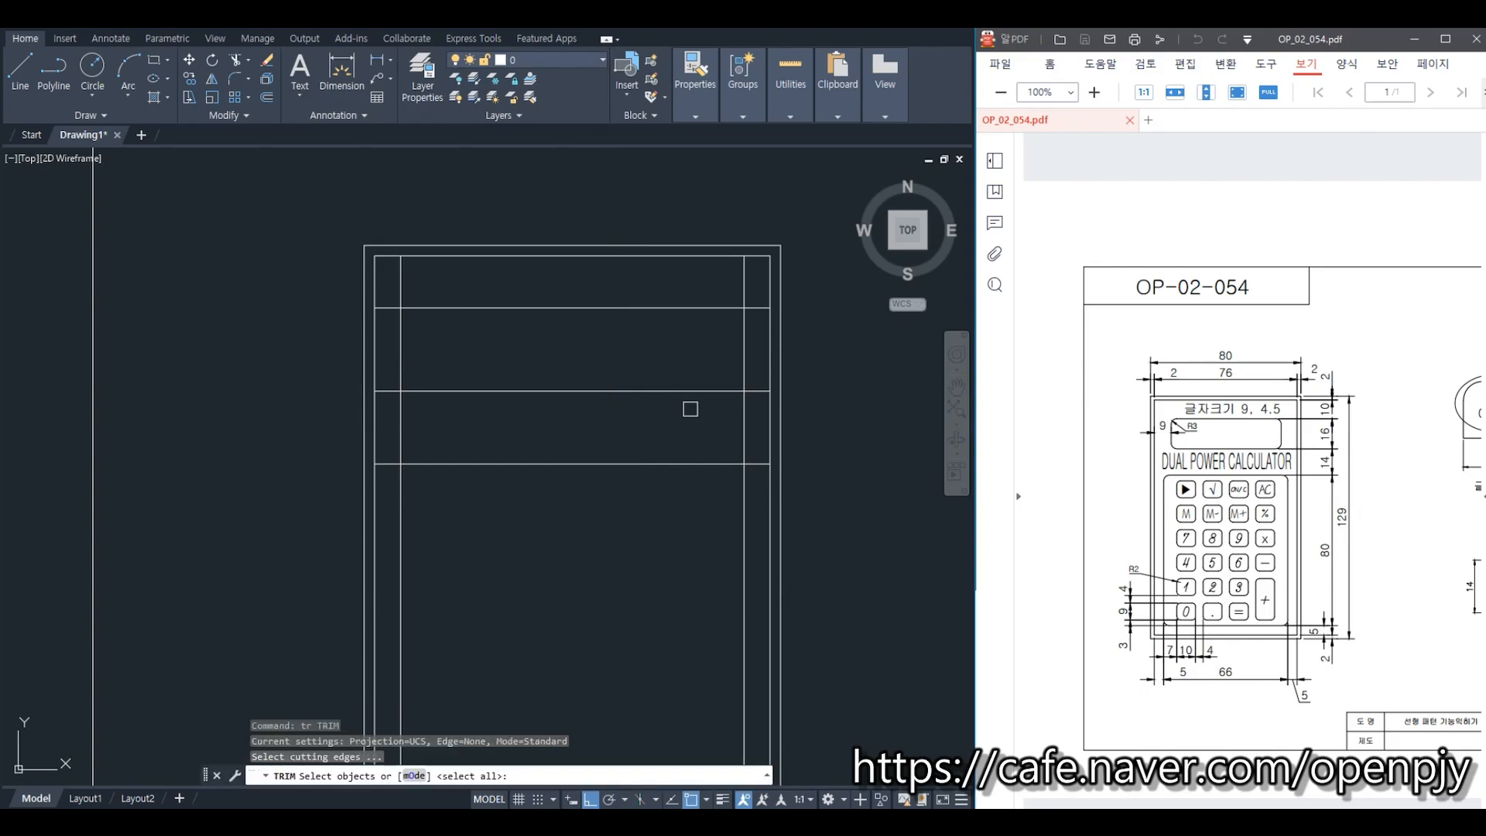
click(675, 391)
click(678, 464)
key(Return)
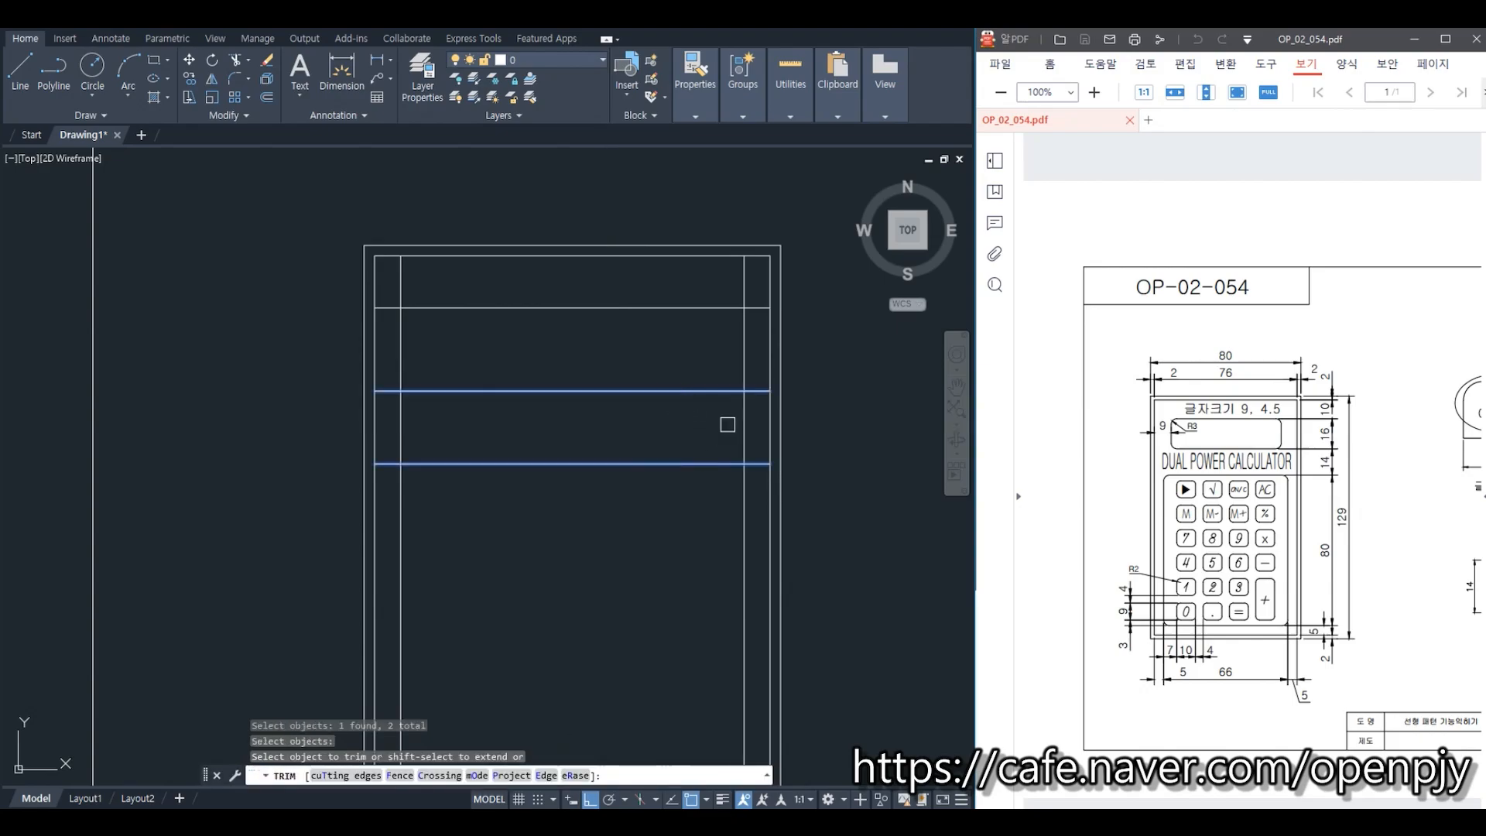
click(740, 423)
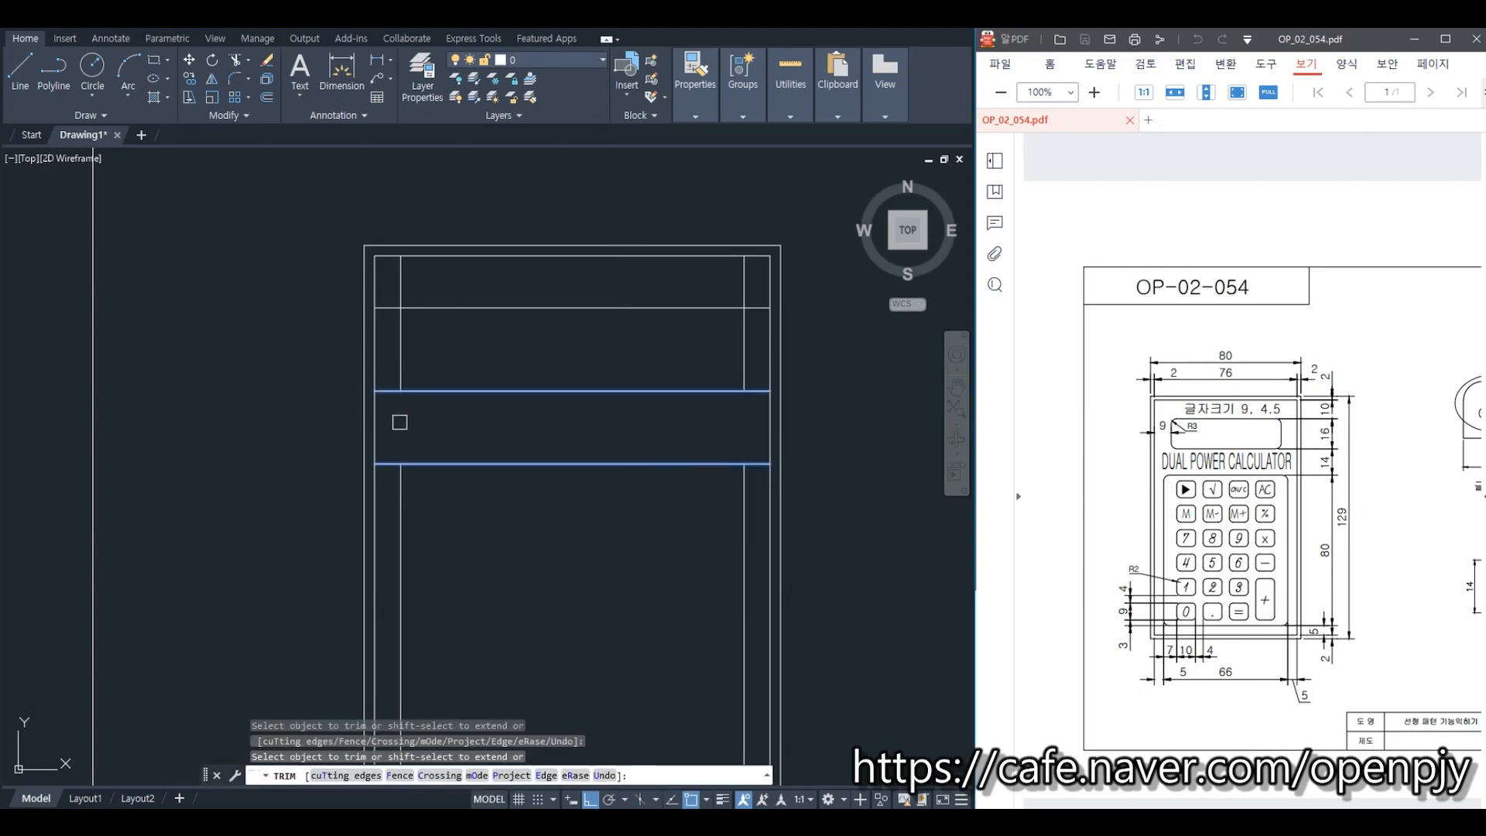
key(Escape)
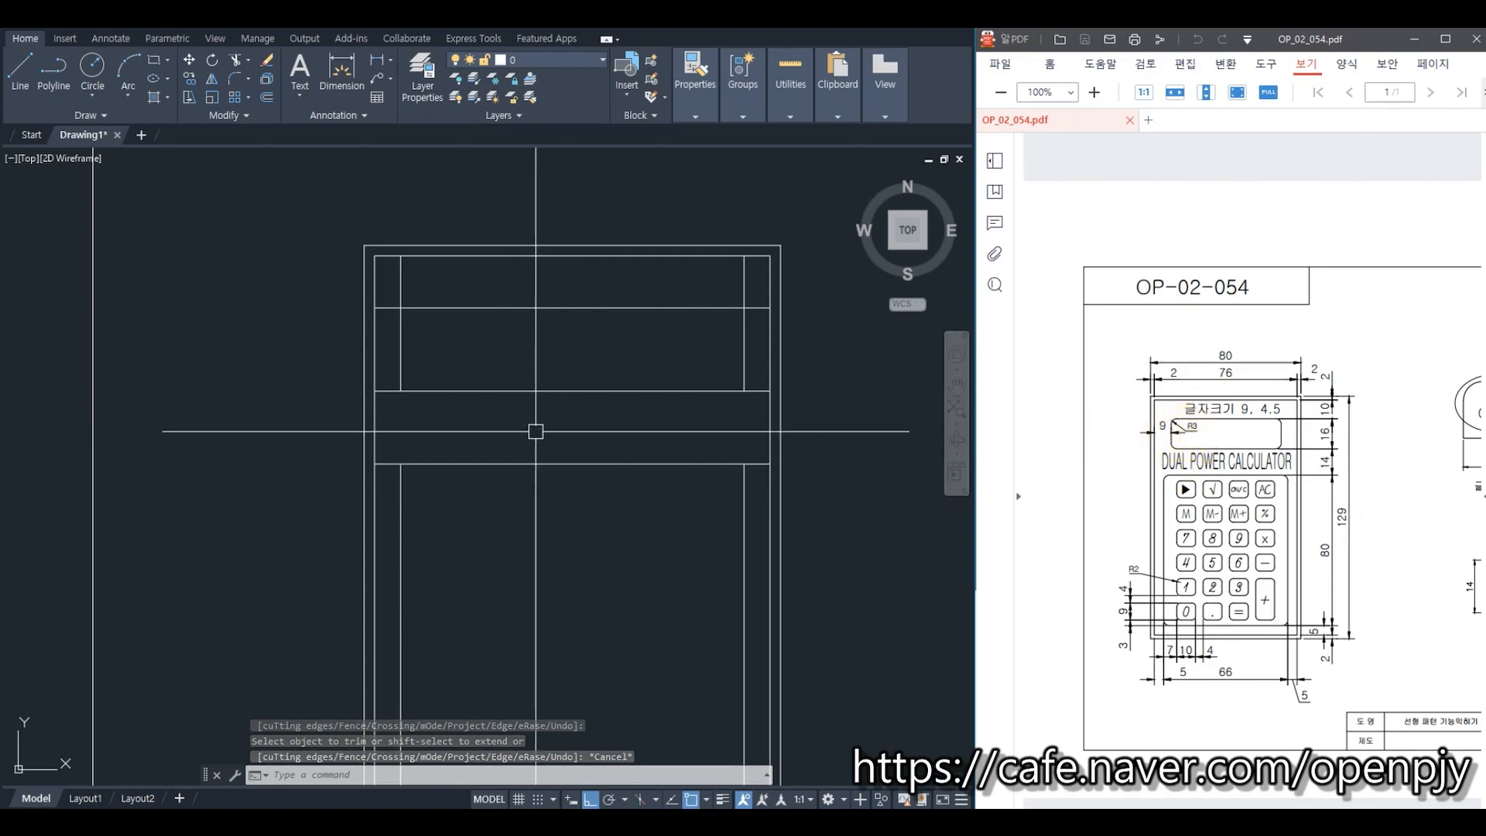
Step: Fillet the four corners of the display window with a radius of 3
text(f)
key(Return)
text(r)
key(Return)
text(3)
key(Return)
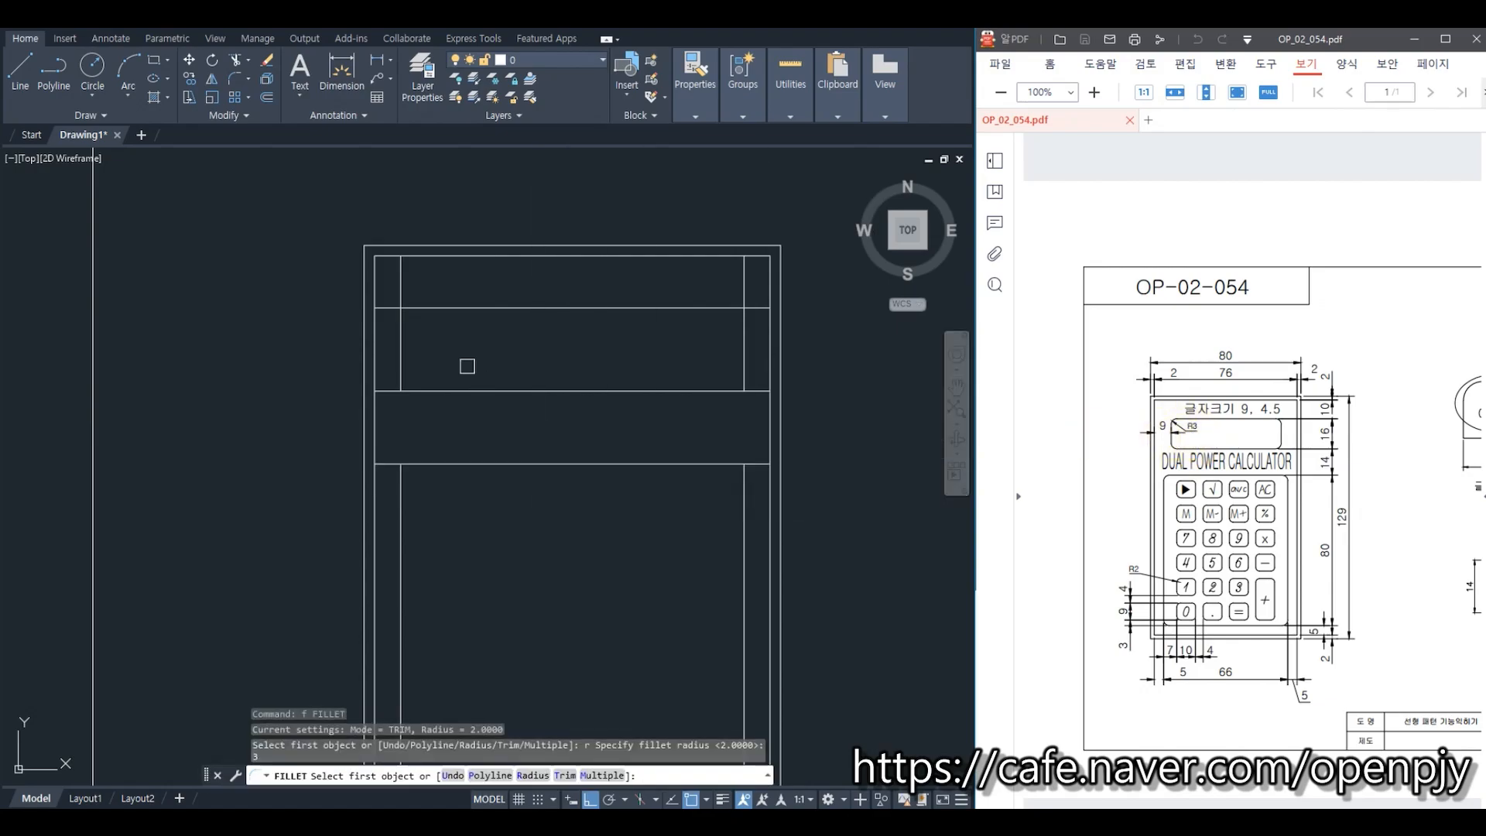
click(400, 325)
click(441, 307)
key(Return)
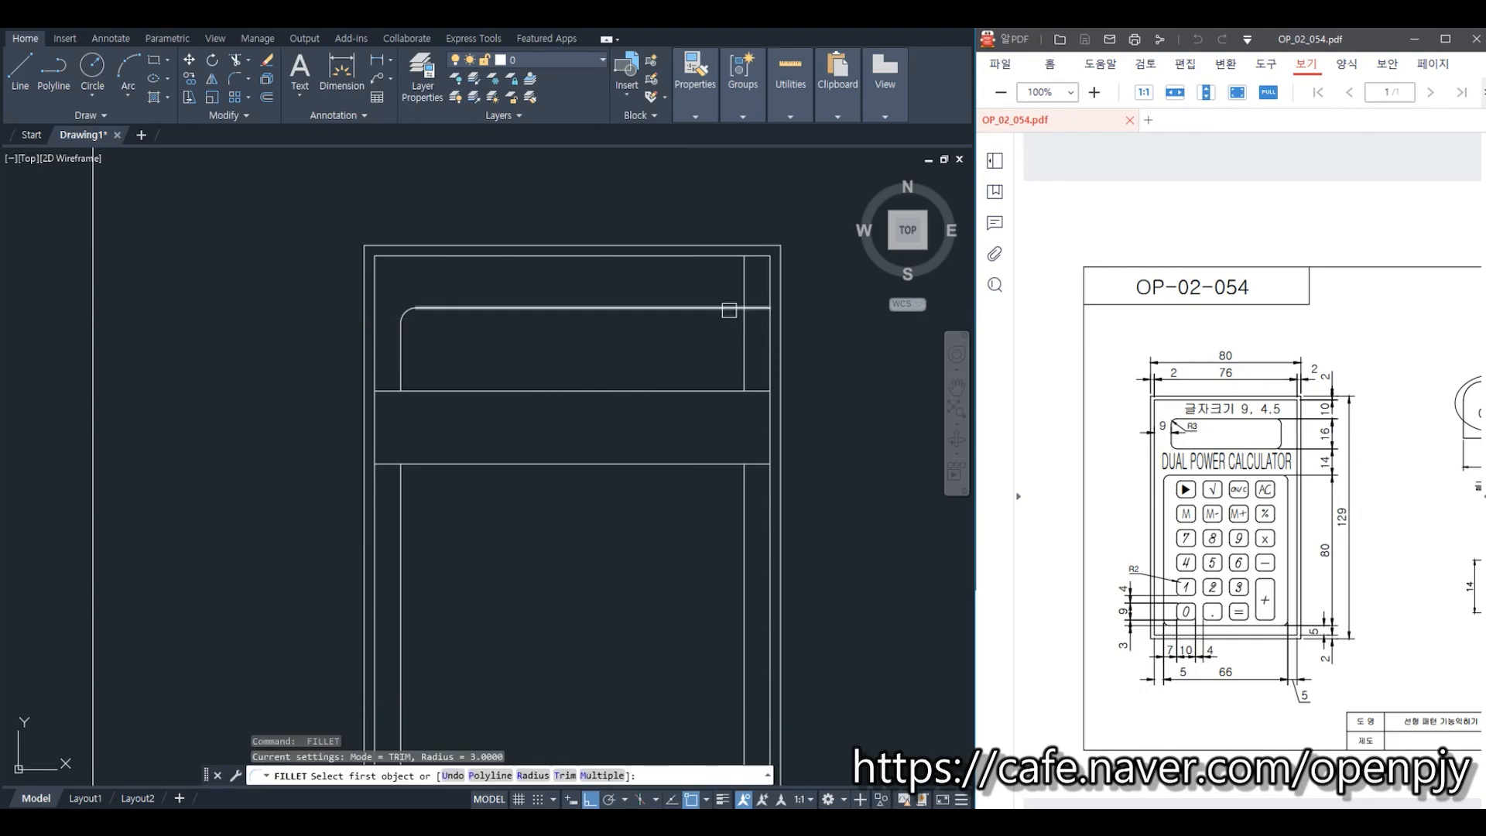
click(728, 311)
click(743, 332)
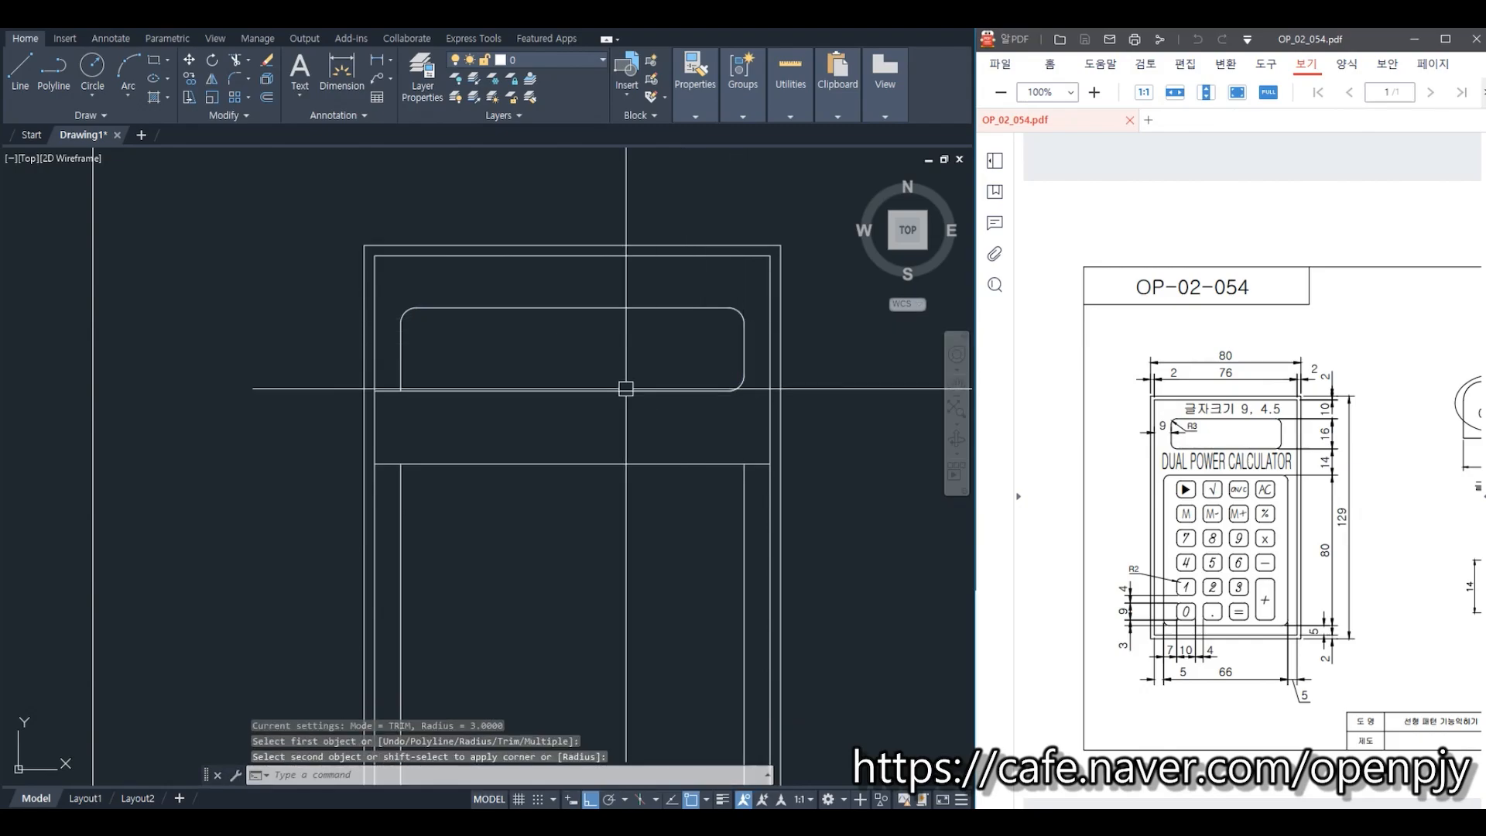
key(Return)
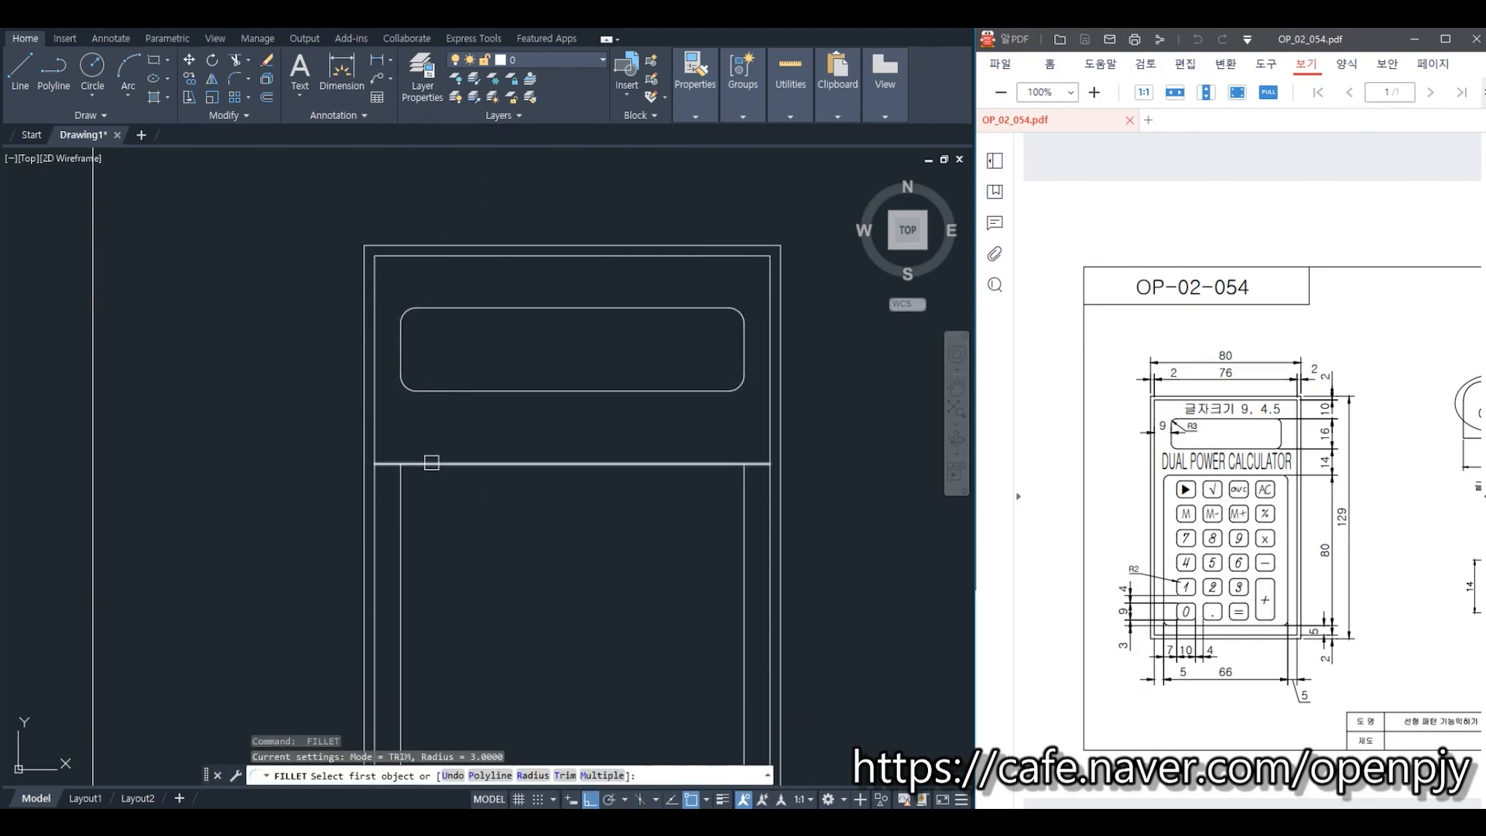
Step: Fillet the four corners of the keypad area with the same radius of 3
click(431, 462)
click(400, 488)
middle_drag(581, 591, 544, 421)
key(Return)
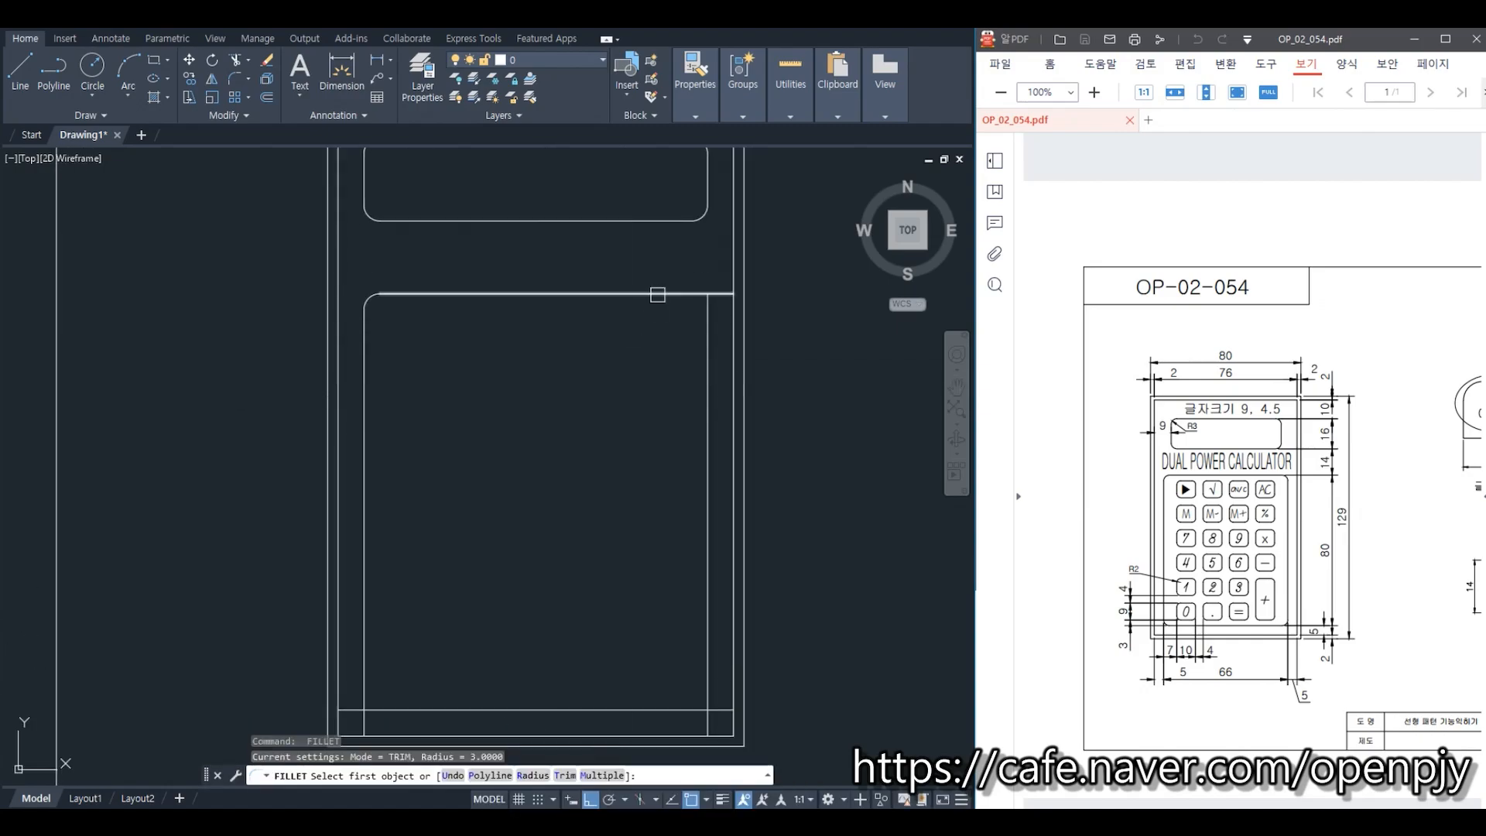
click(657, 294)
click(706, 337)
key(Return)
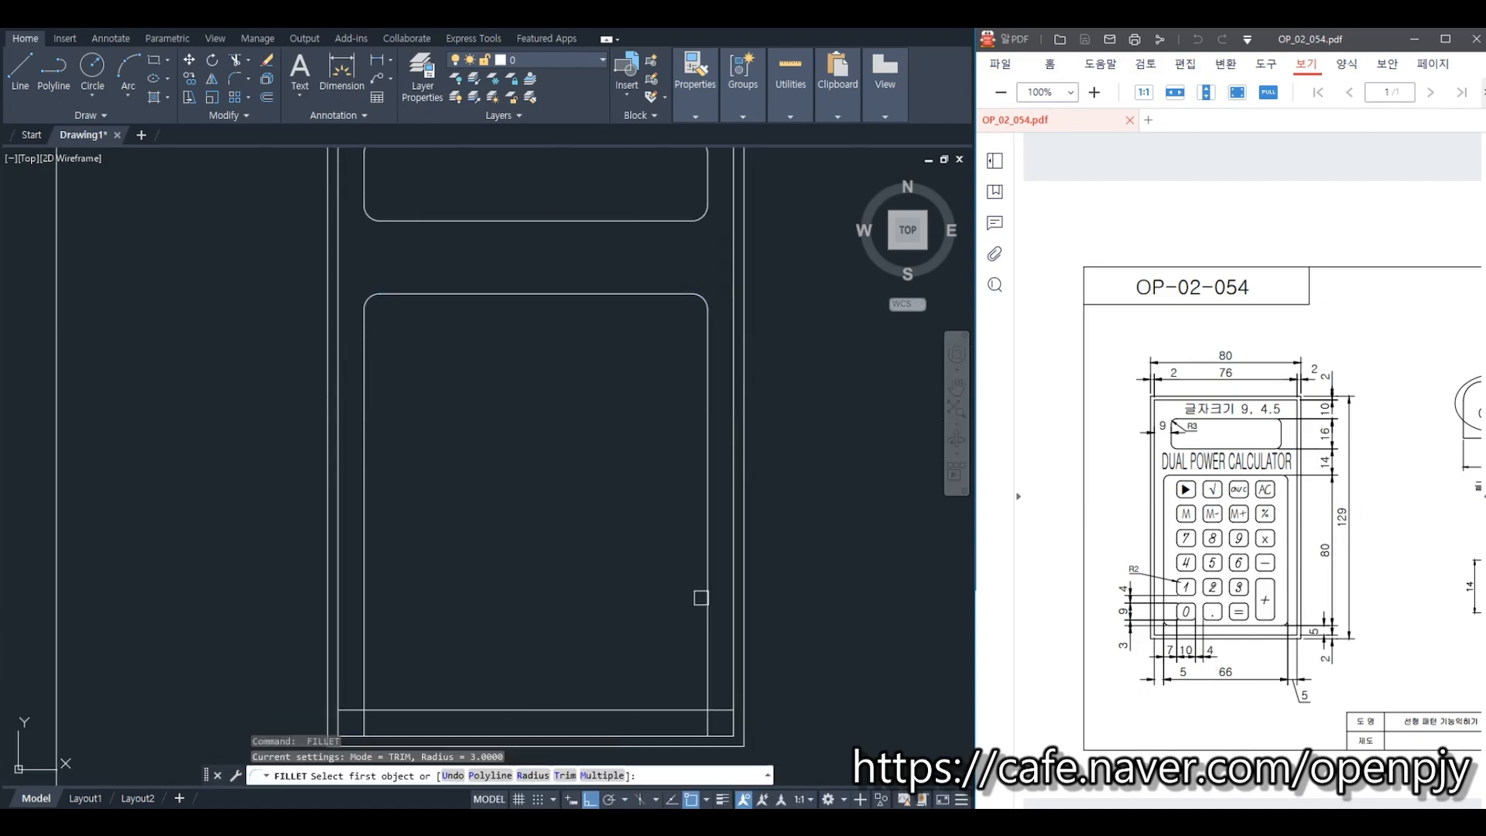
click(705, 615)
key(Escape)
scroll(588, 500, down, 2)
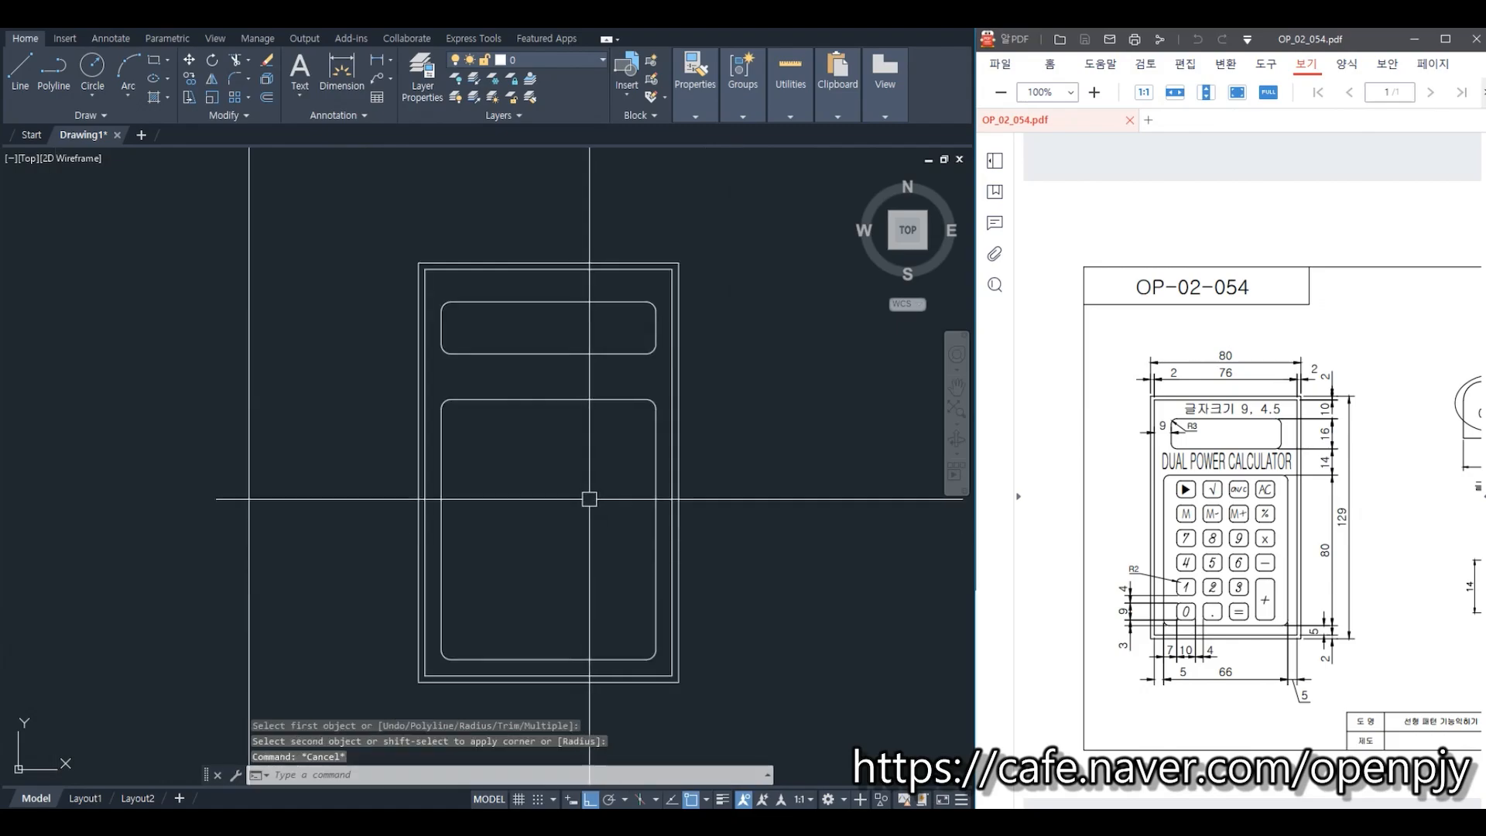
middle_drag(589, 499, 614, 555)
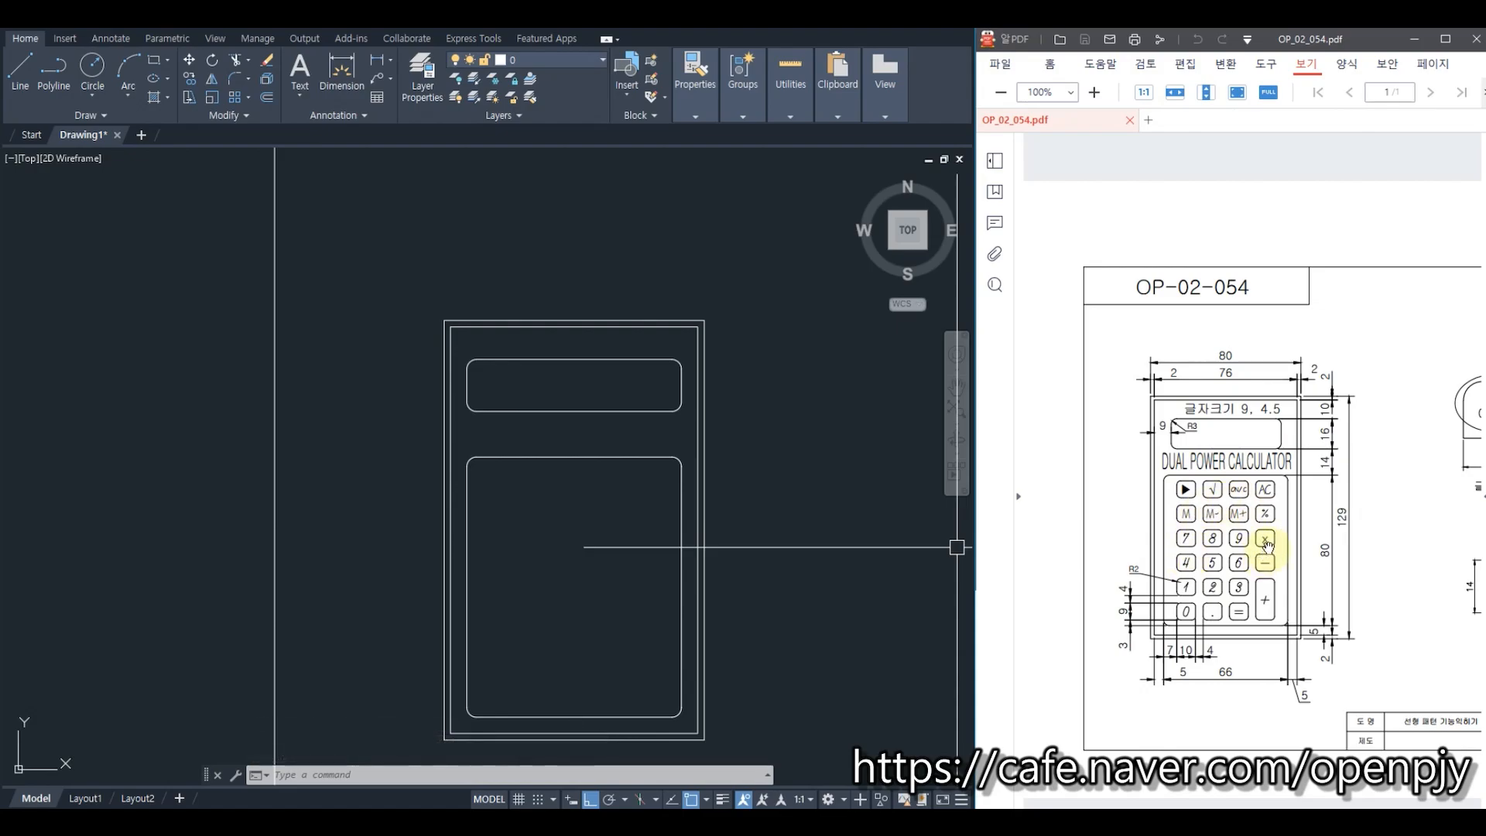
Step: Set the Standard text style's font to romans.shx
scroll(573, 458, up, 2)
middle_drag(554, 462, 564, 402)
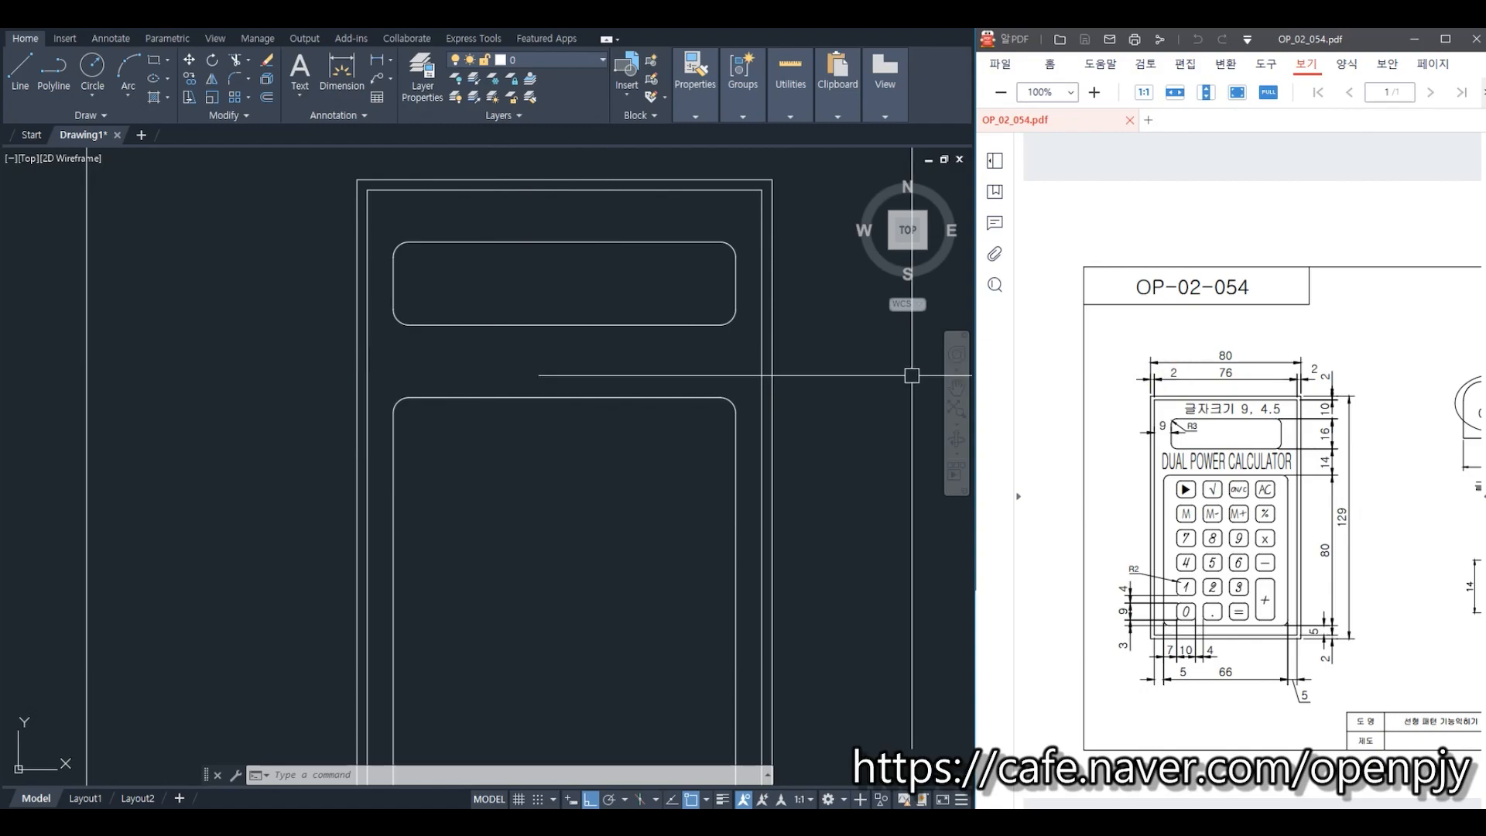
click(502, 481)
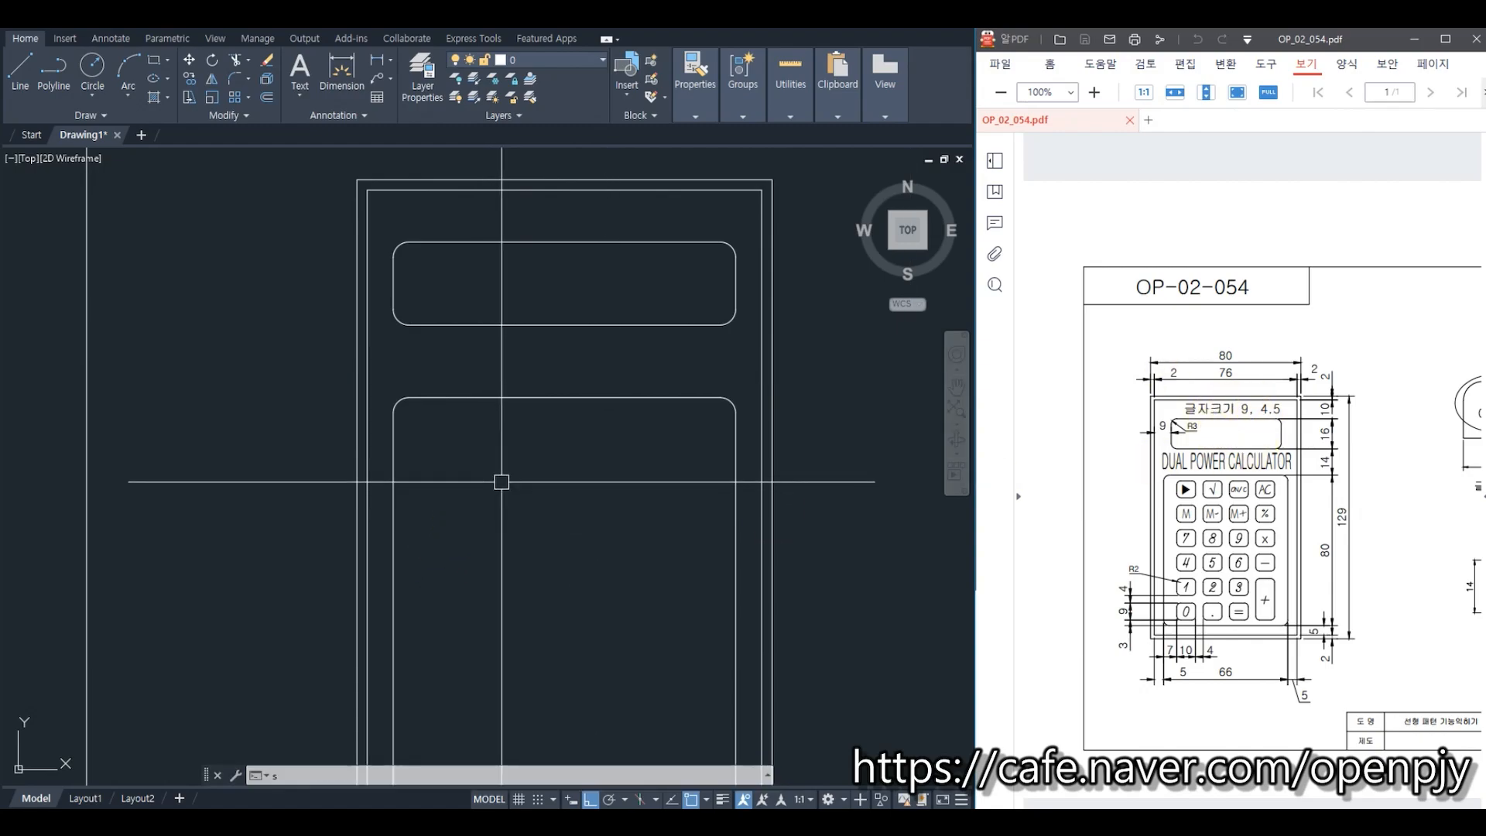
text(ST)
key(Return)
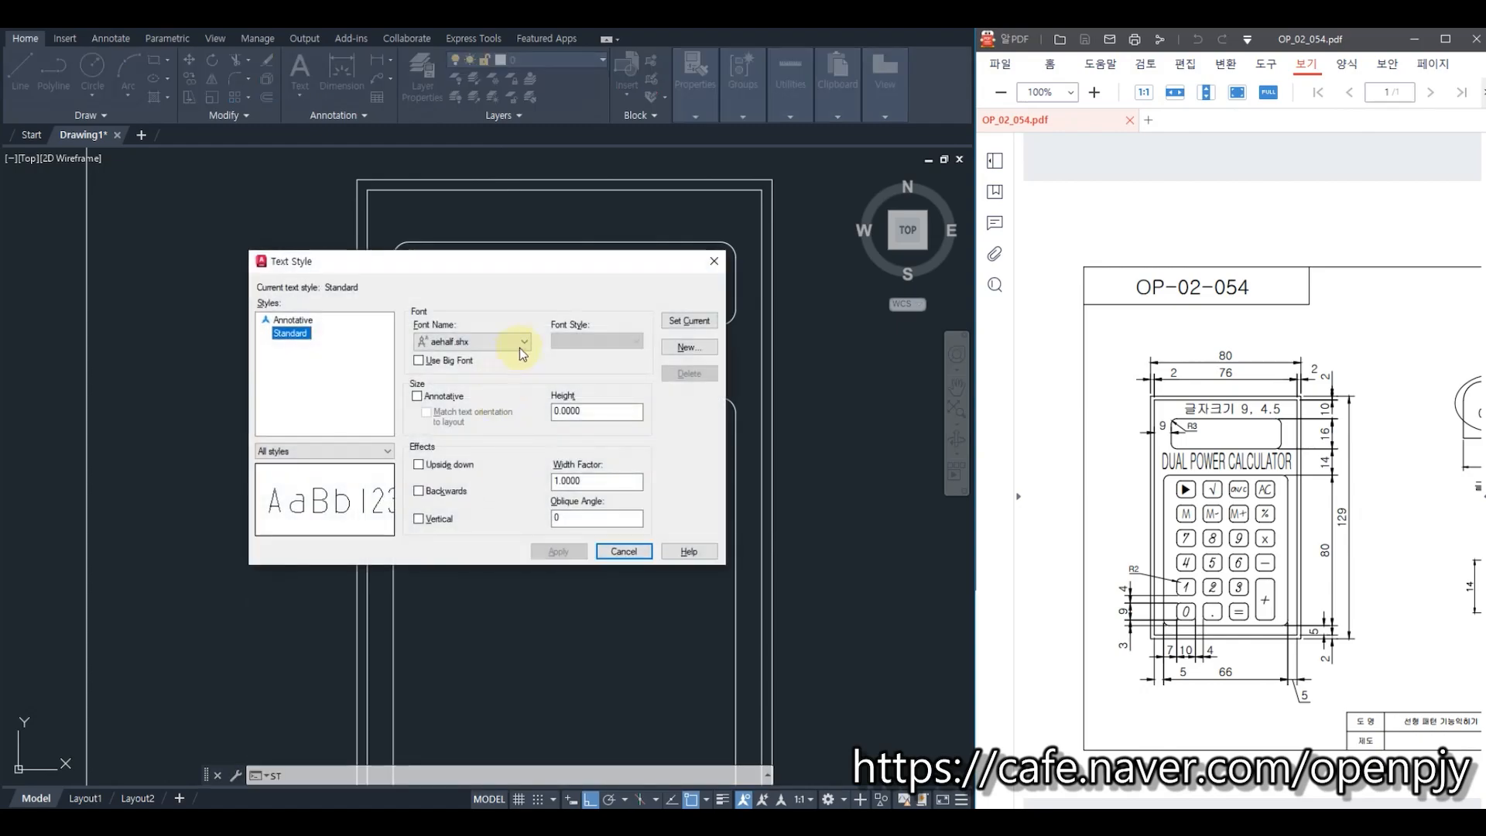
click(523, 343)
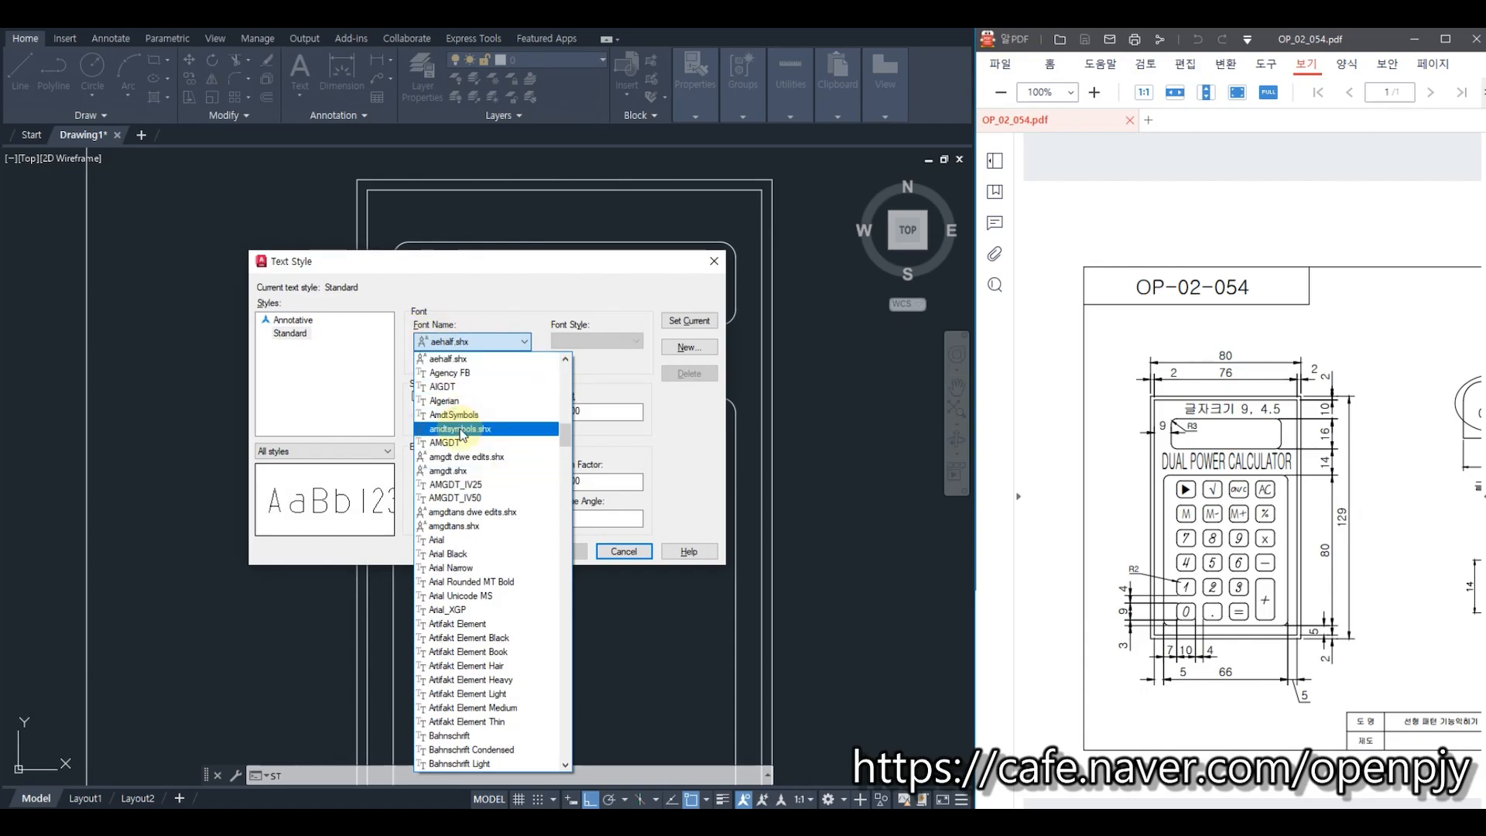
scroll(462, 432, down, 20)
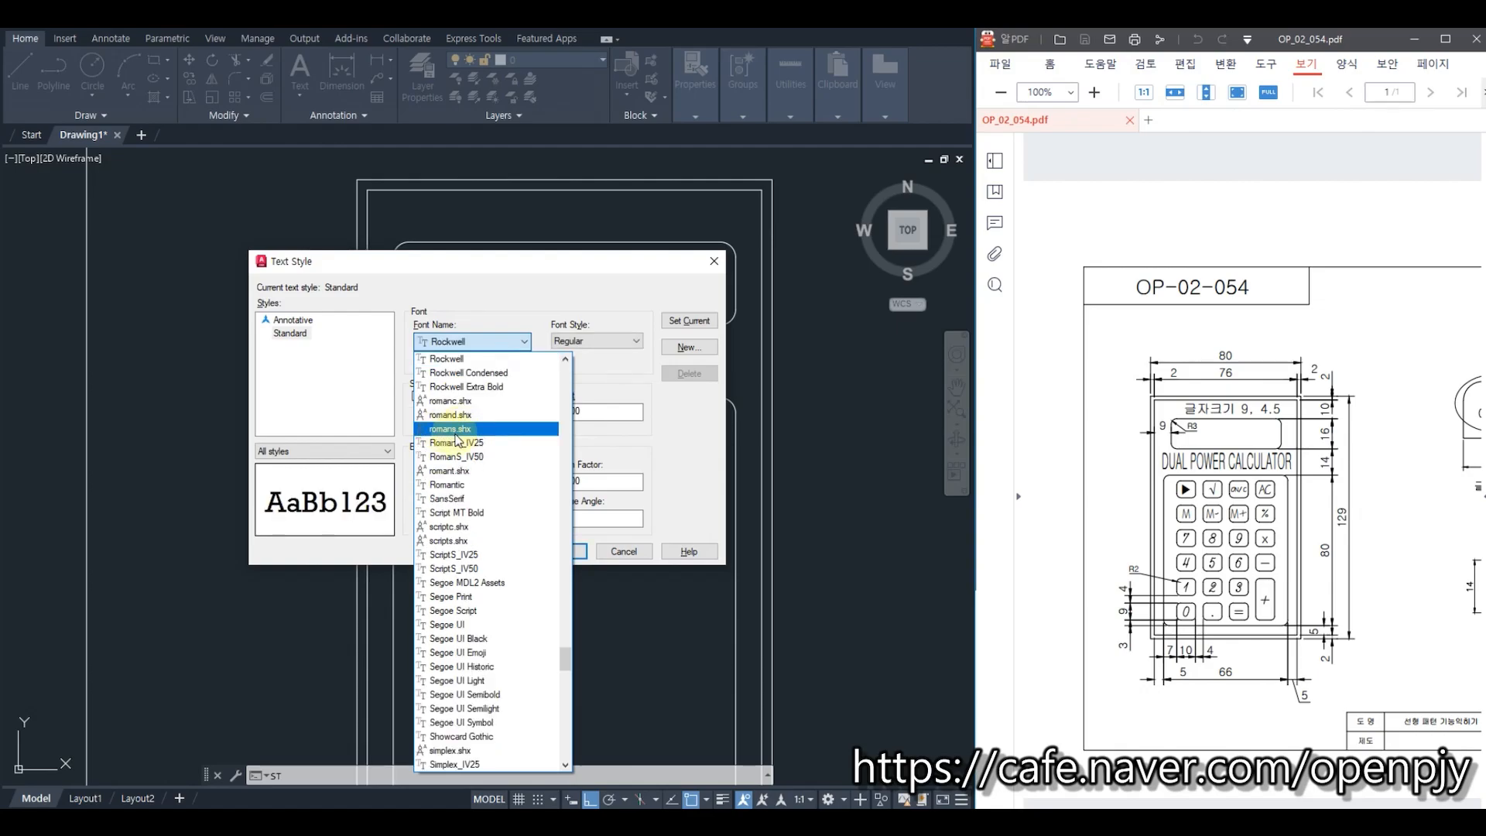
click(467, 429)
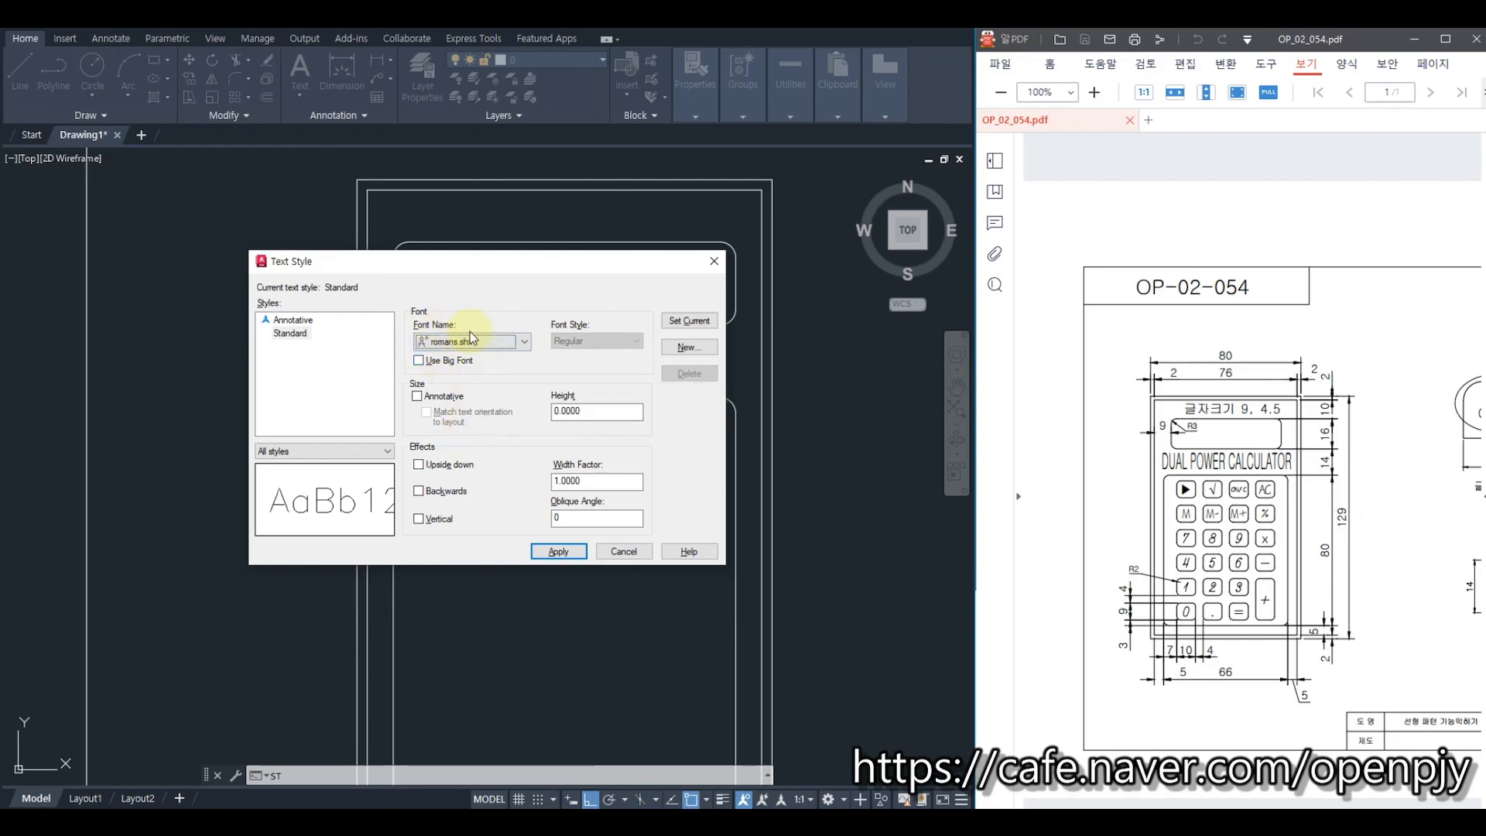
Step: Enable the big font for the Standard text style, choose whgtxt.shx and make the style current
click(424, 363)
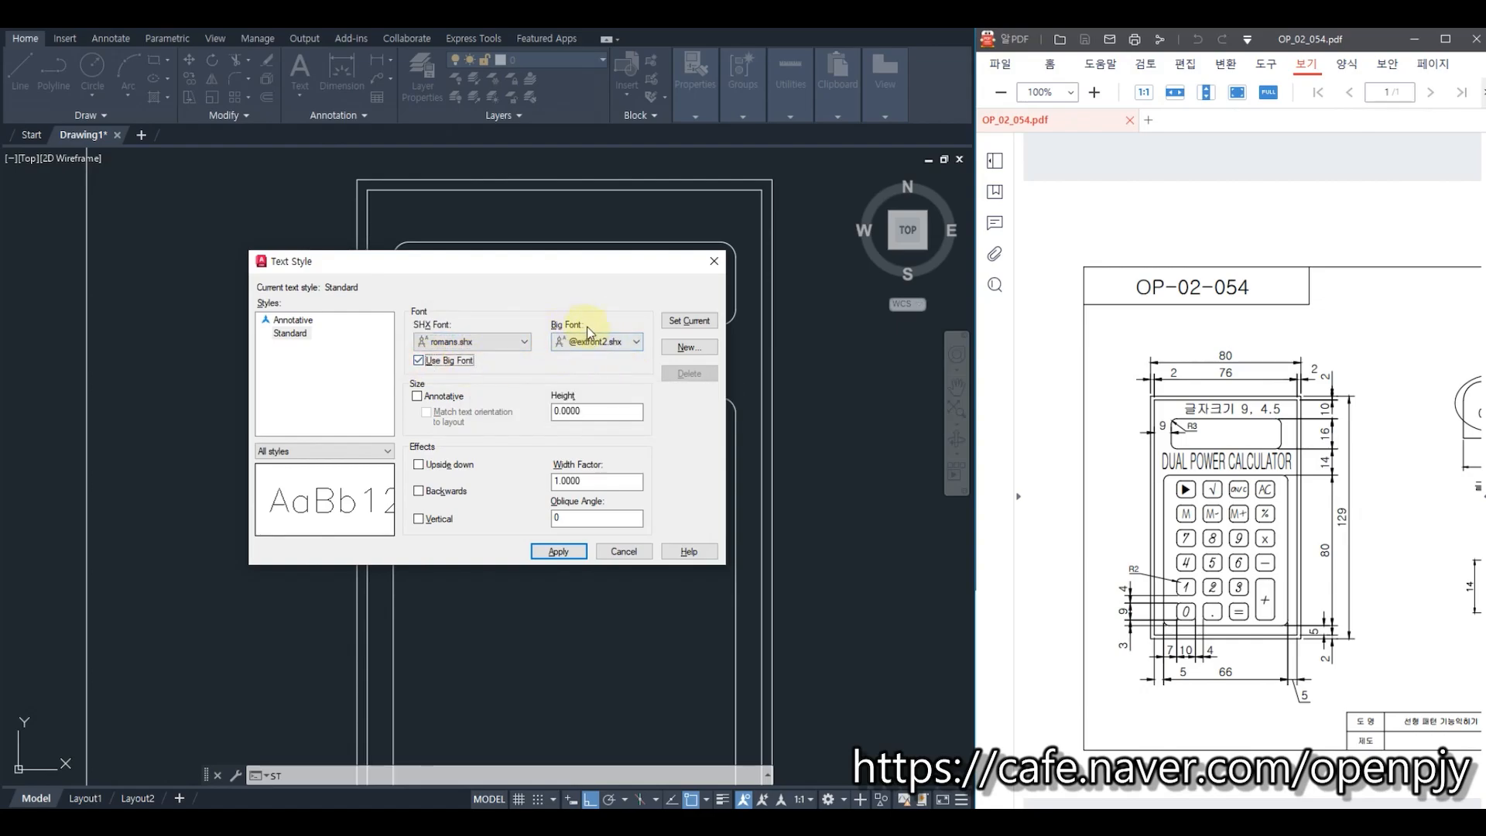
click(601, 343)
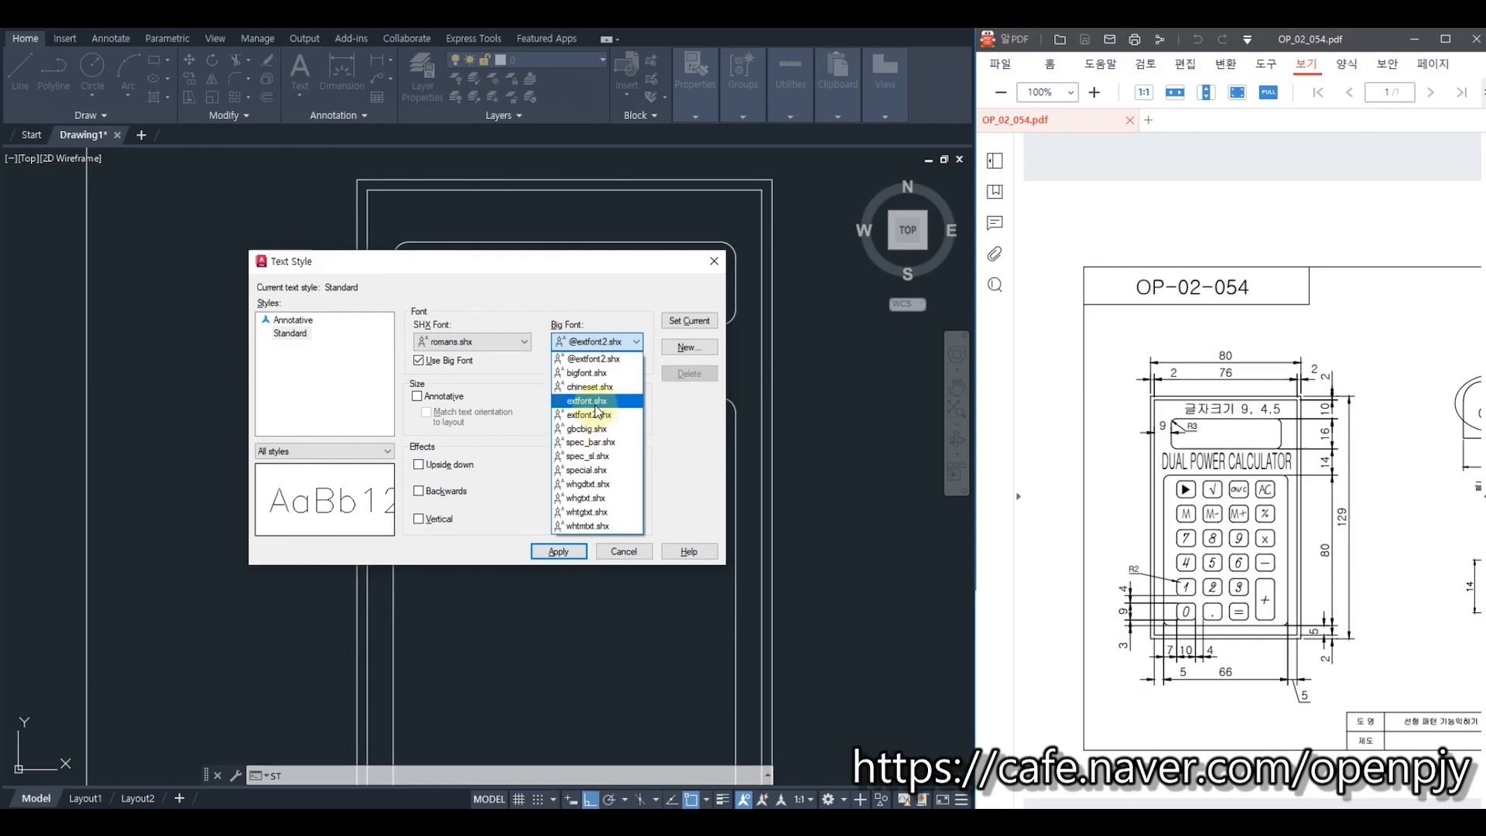
key(w)
key(w)
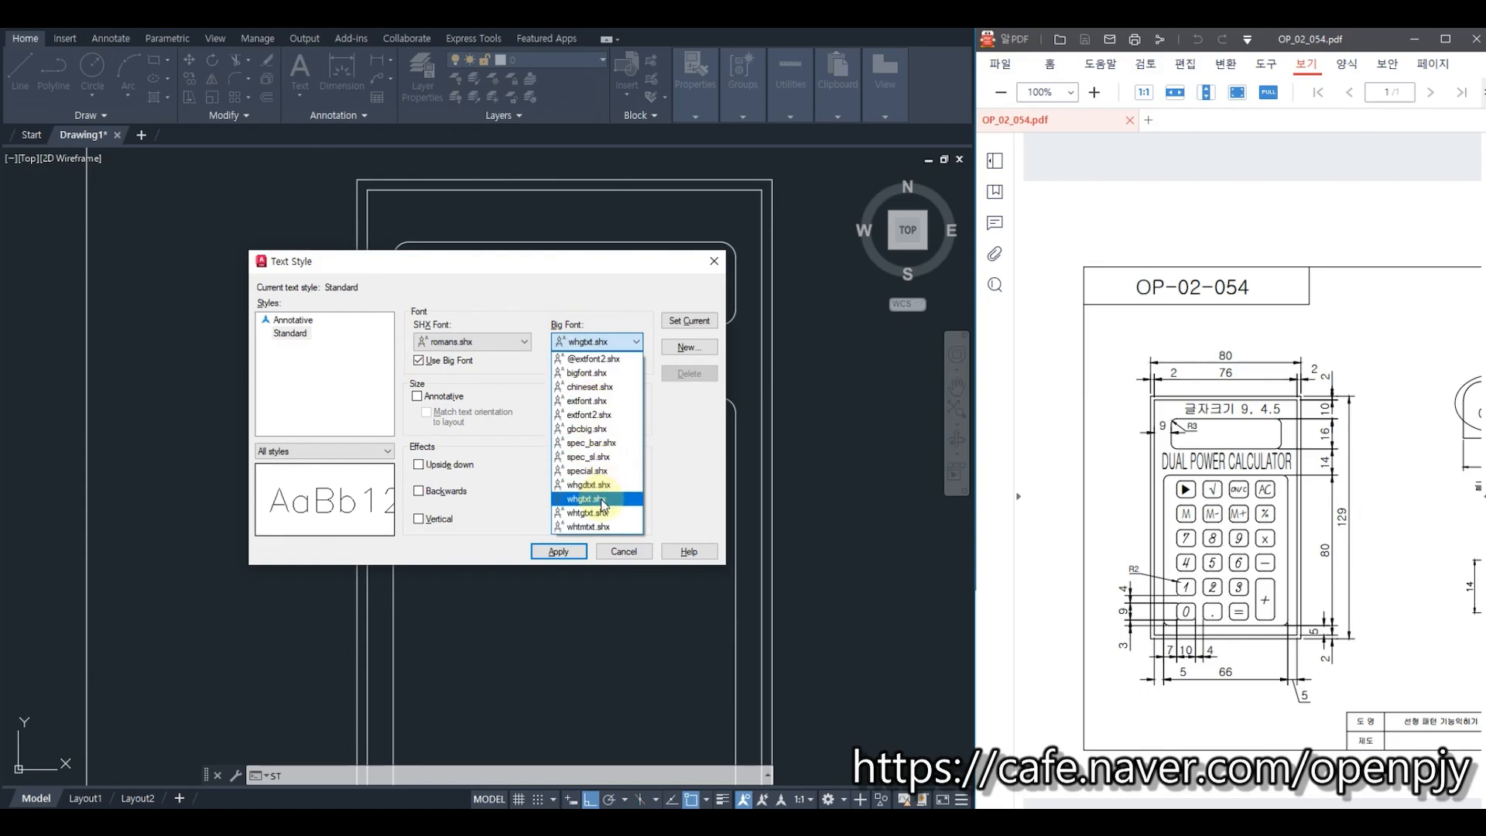
click(596, 502)
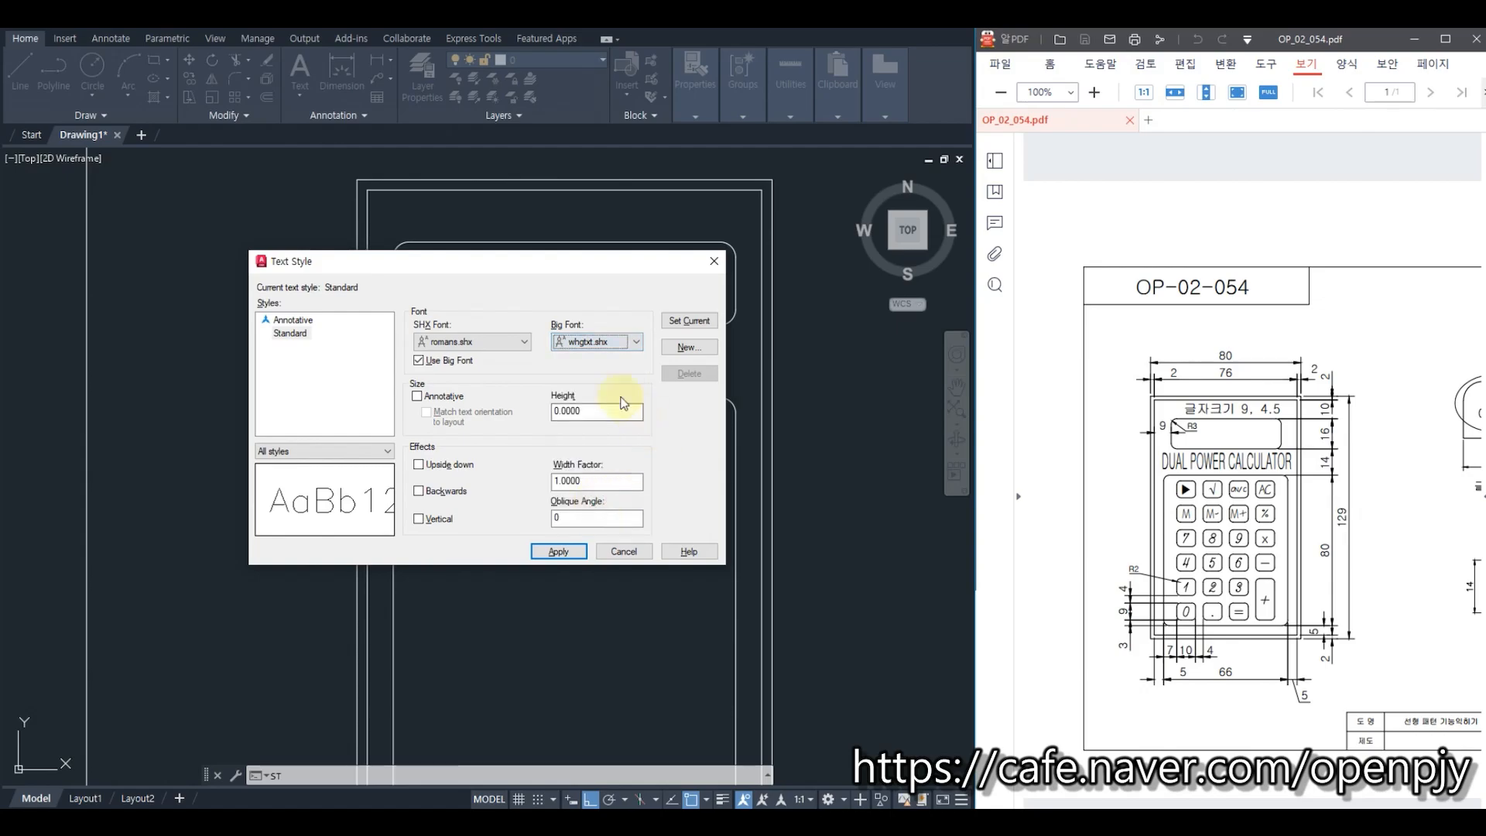
click(682, 321)
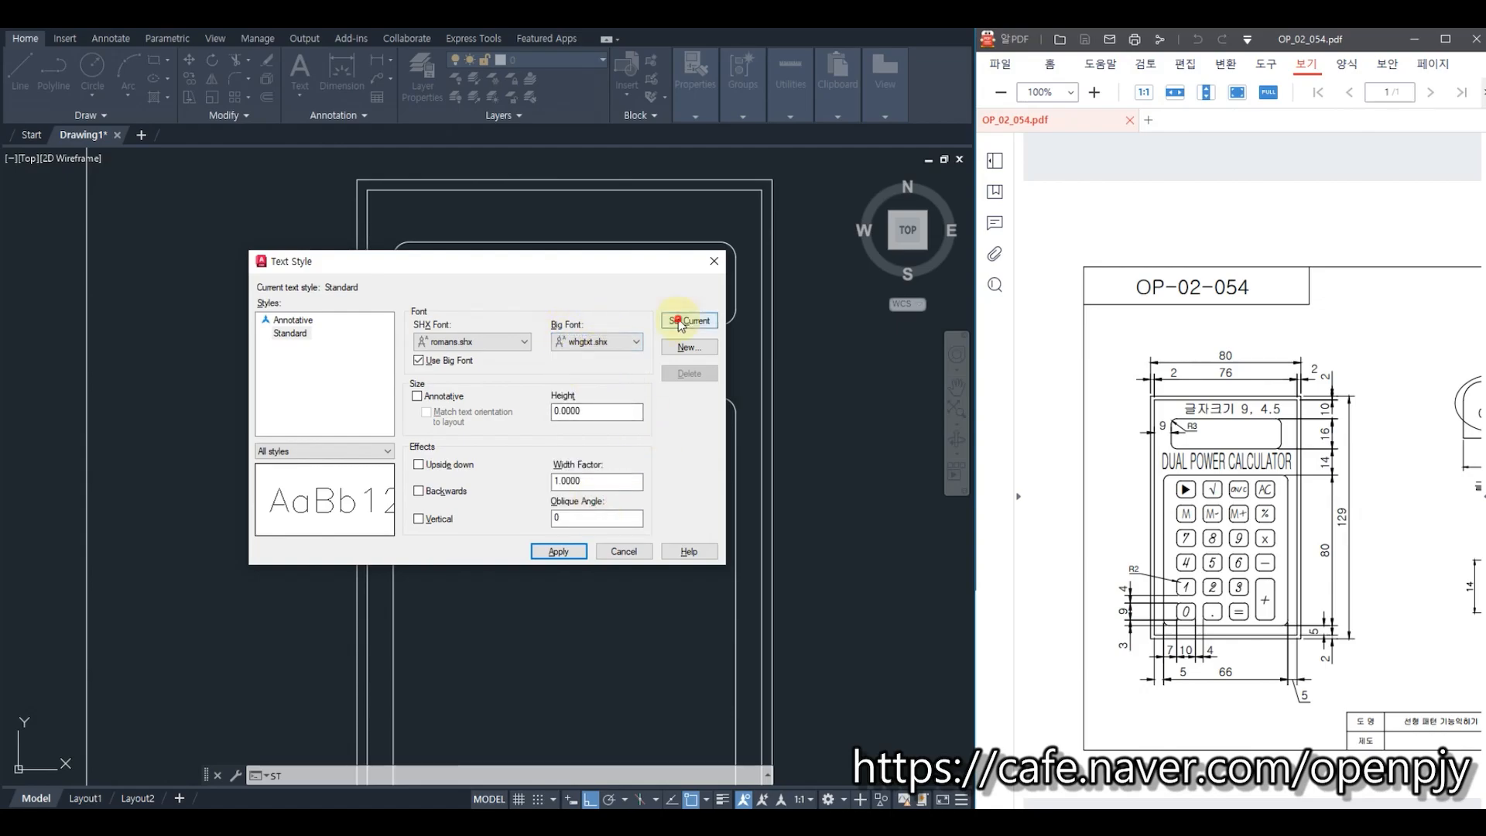
click(496, 451)
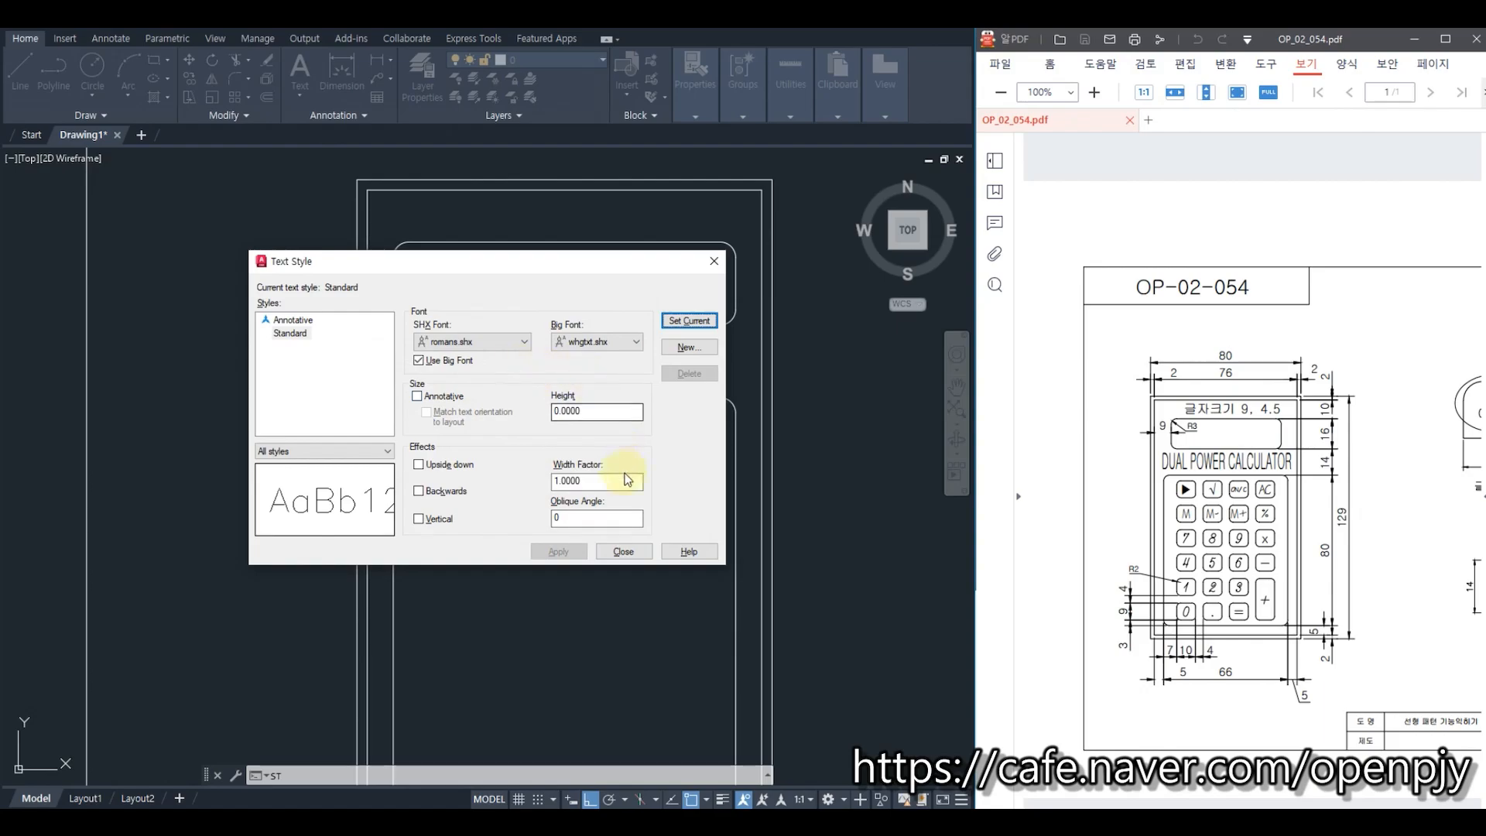
click(624, 551)
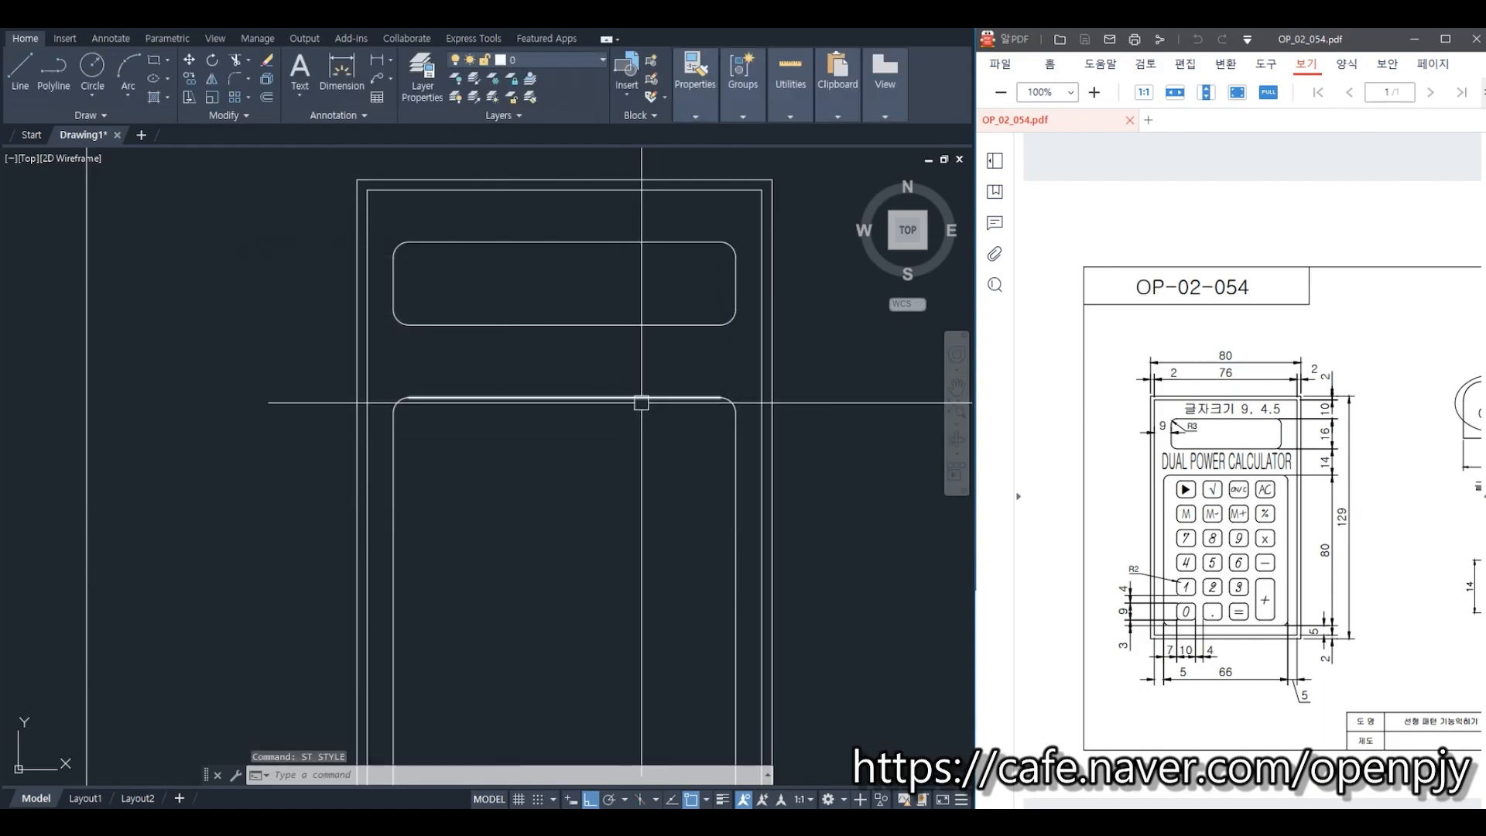
Step: Place the single-line text DUAL POWER CALCULATOR between the display and the keypad area, with height 9 and rotation 0
text(dt)
key(Return)
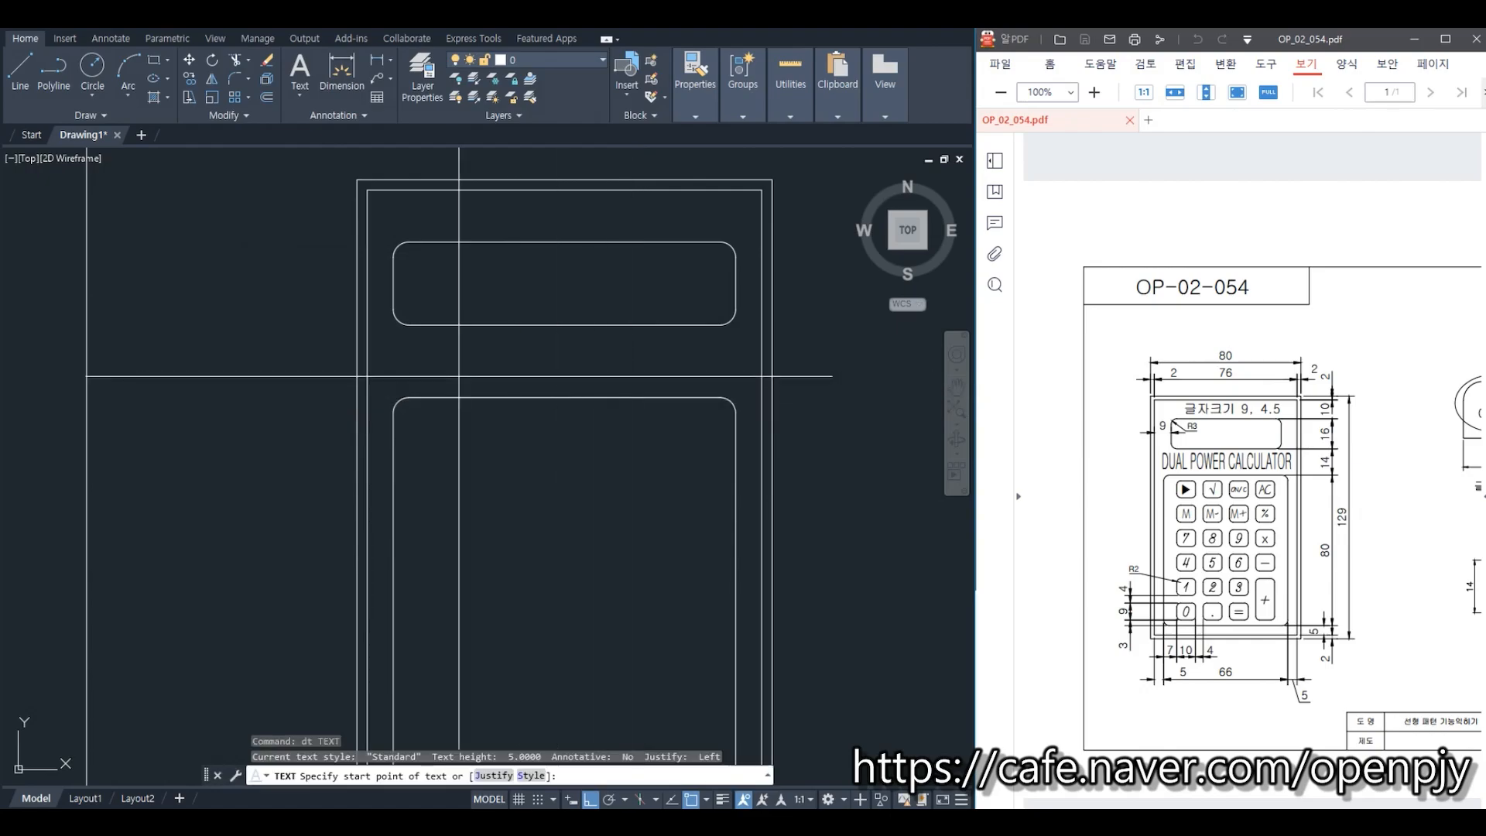
click(410, 383)
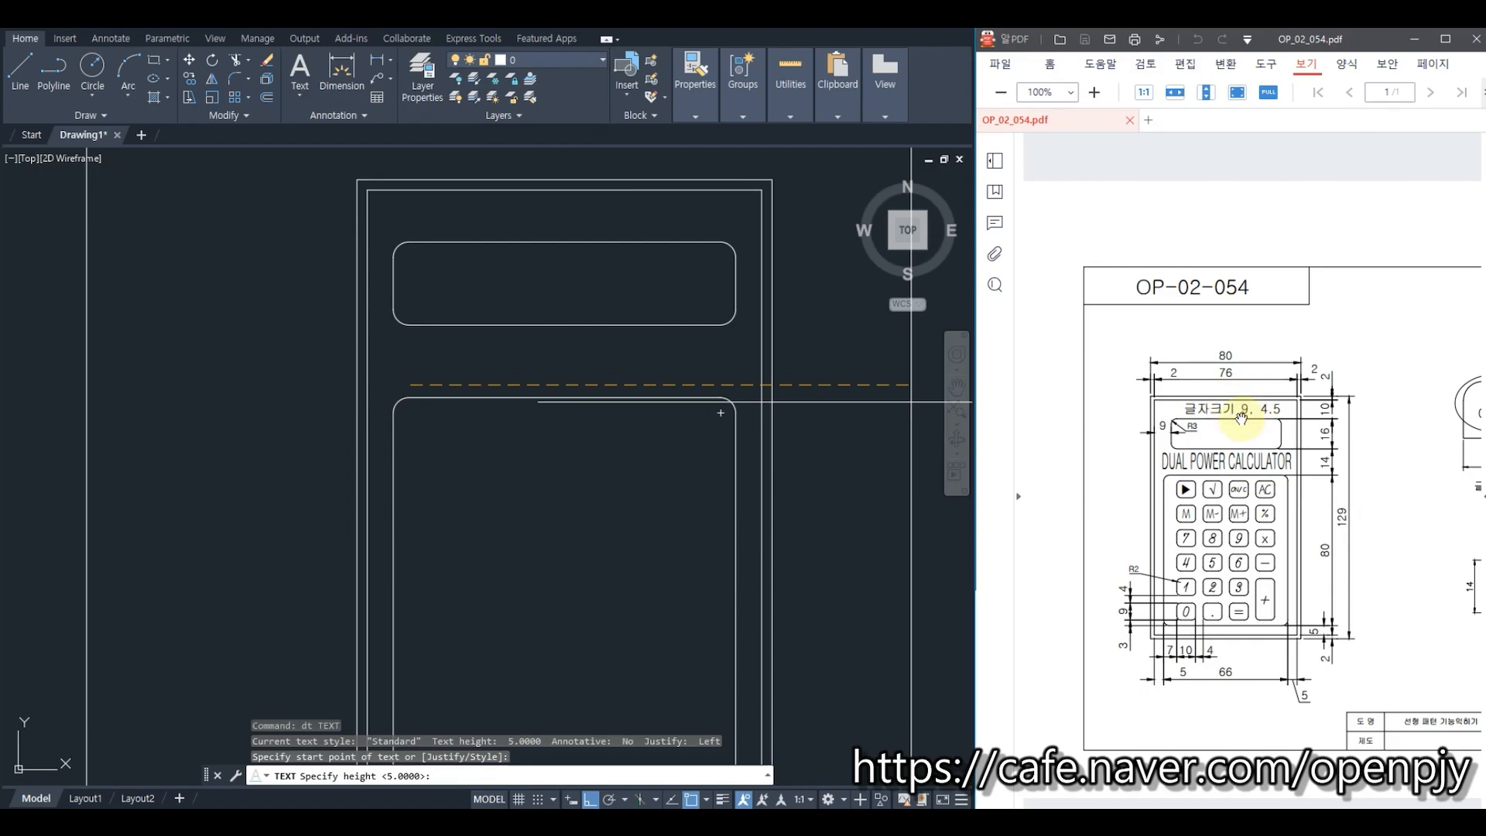
text(9)
key(Return)
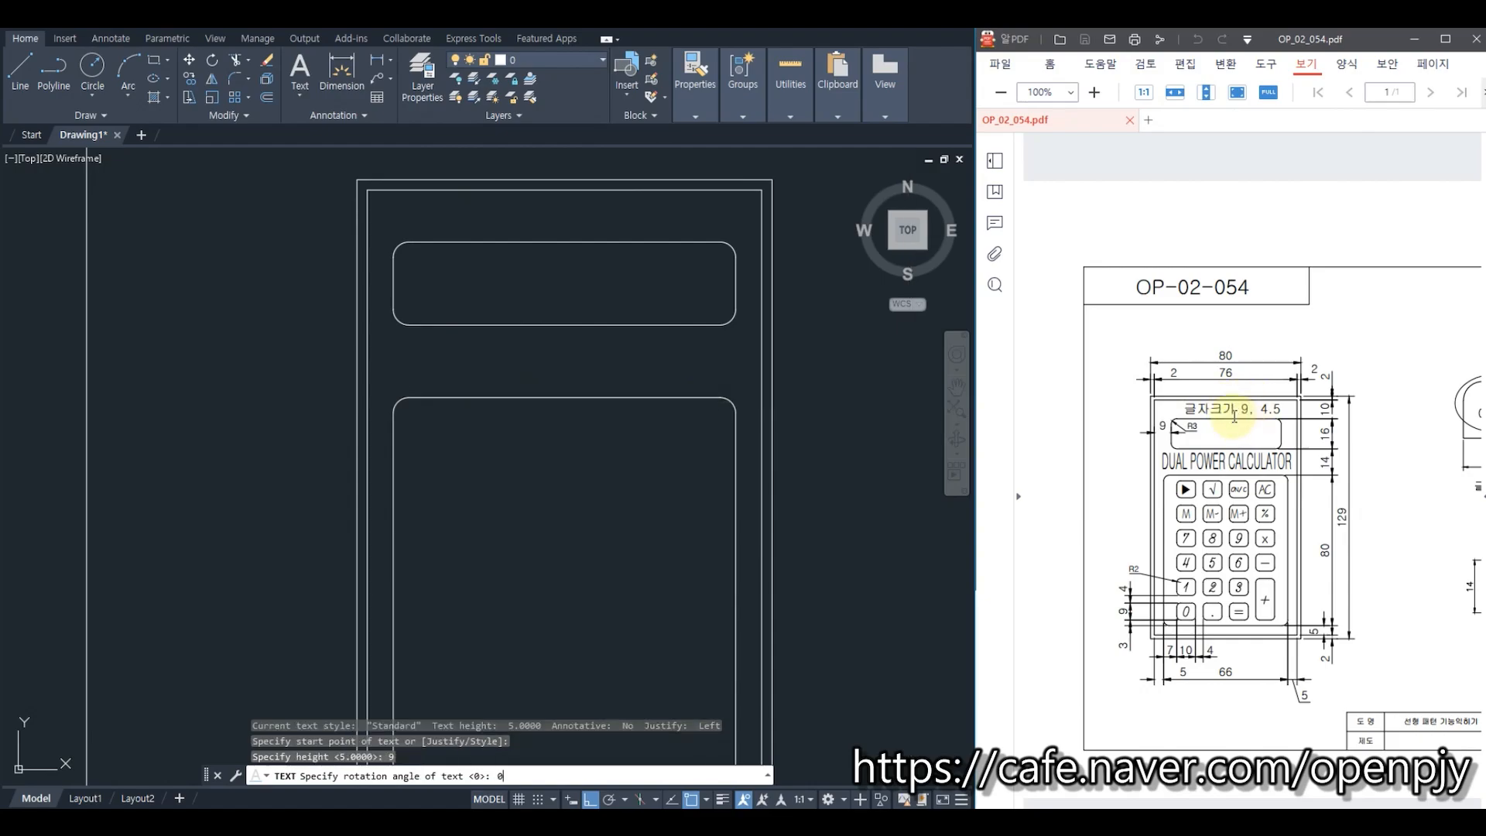
text(0)
key(Return)
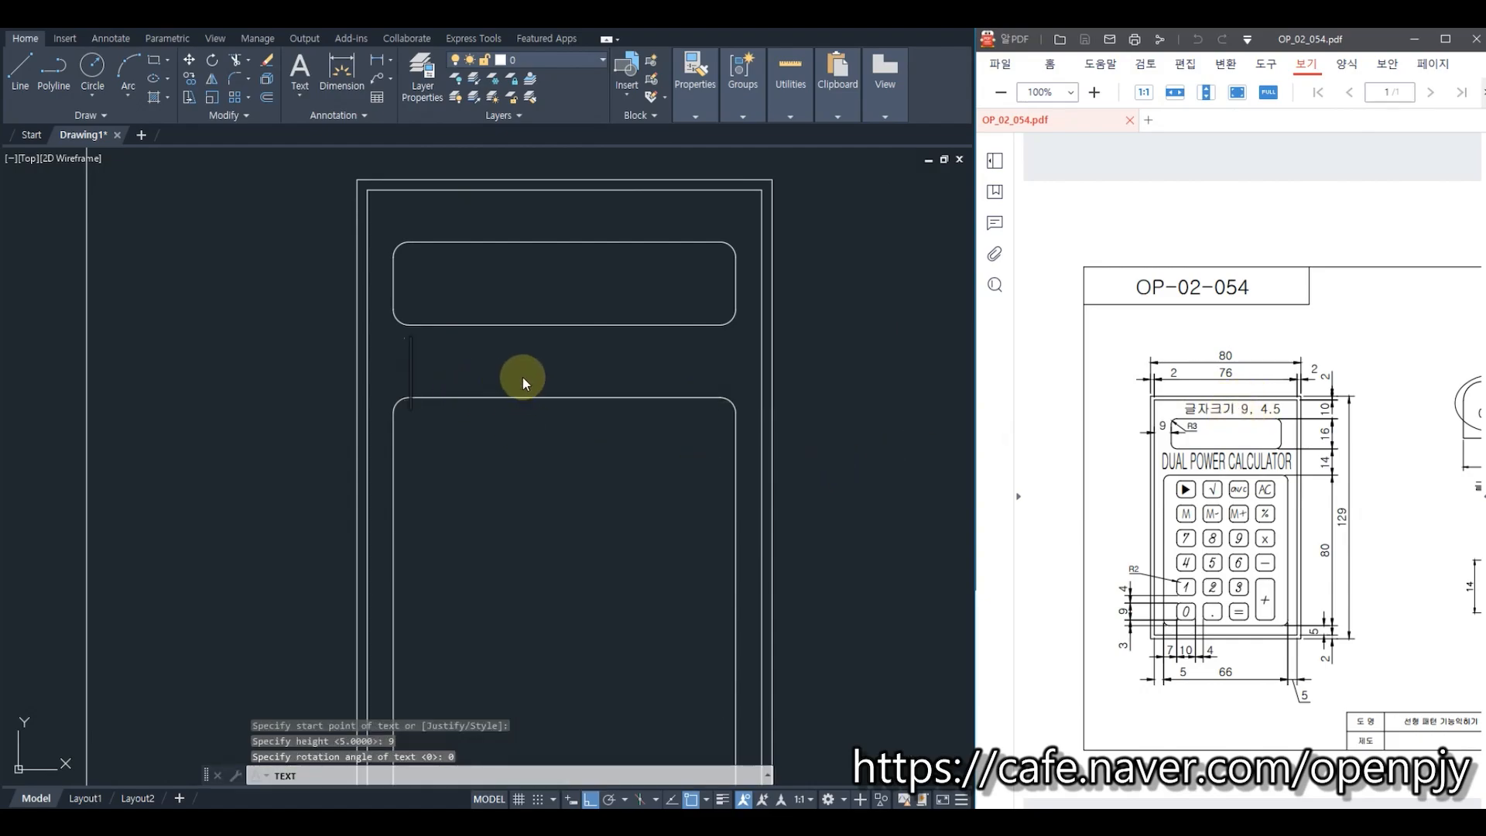
text(DUAL POWER CALCULATOR)
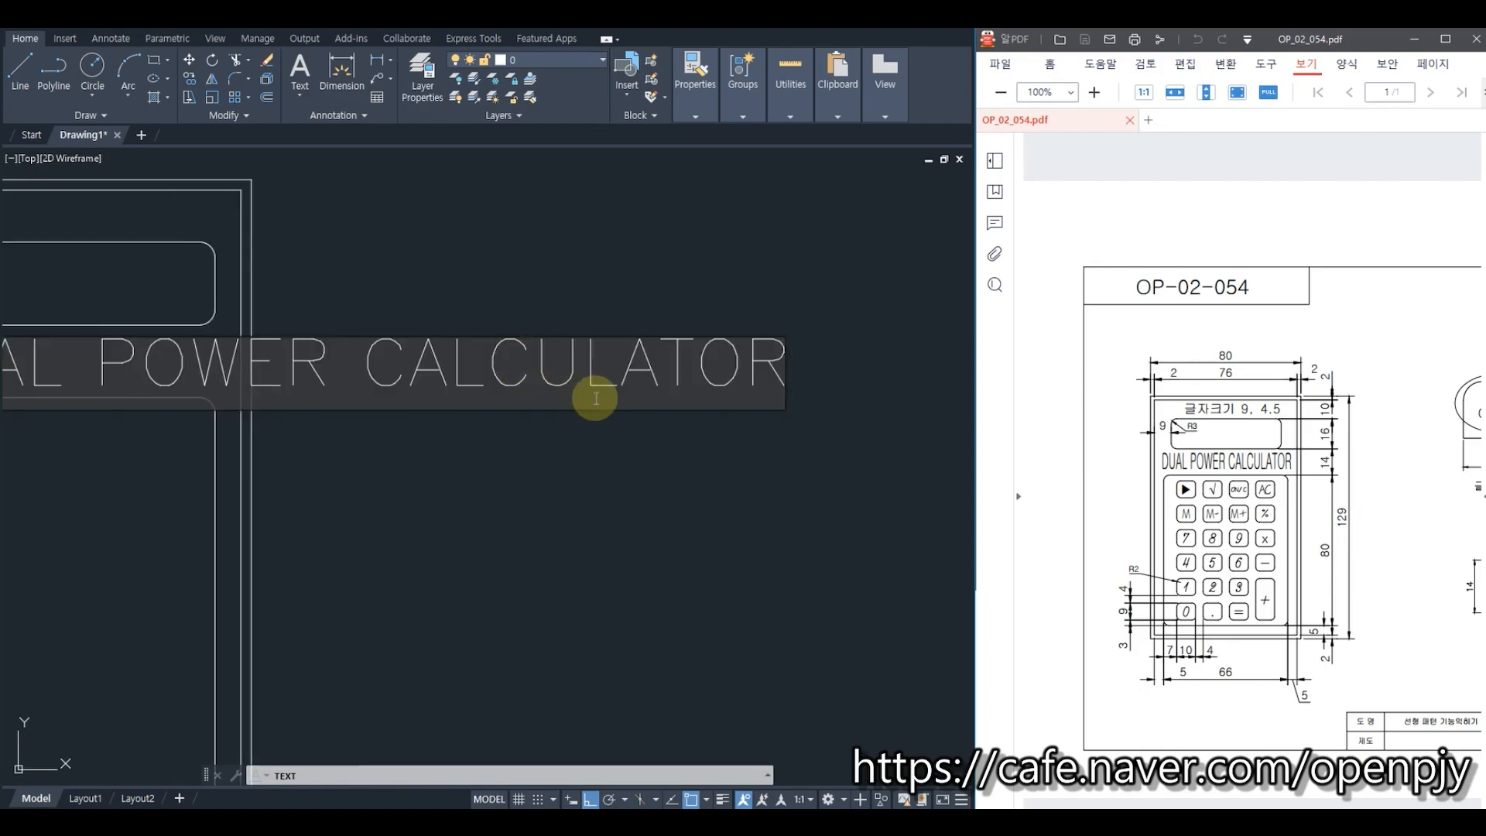
scroll(597, 400, down, 3)
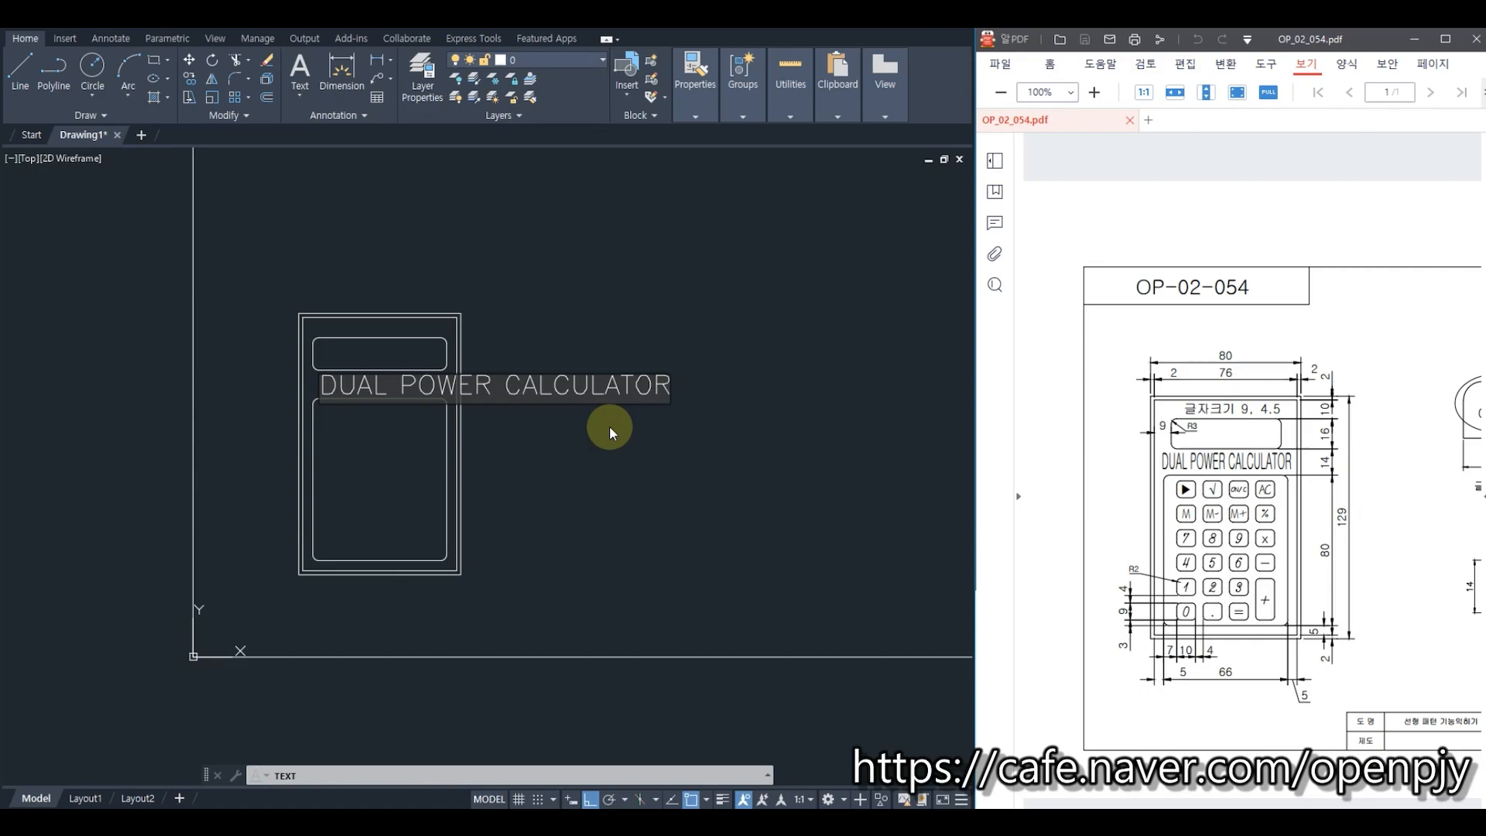
key(Return)
key(Return)
Step: Set the width factor of the DUAL POWER CALCULATOR text to 0.4
click(625, 393)
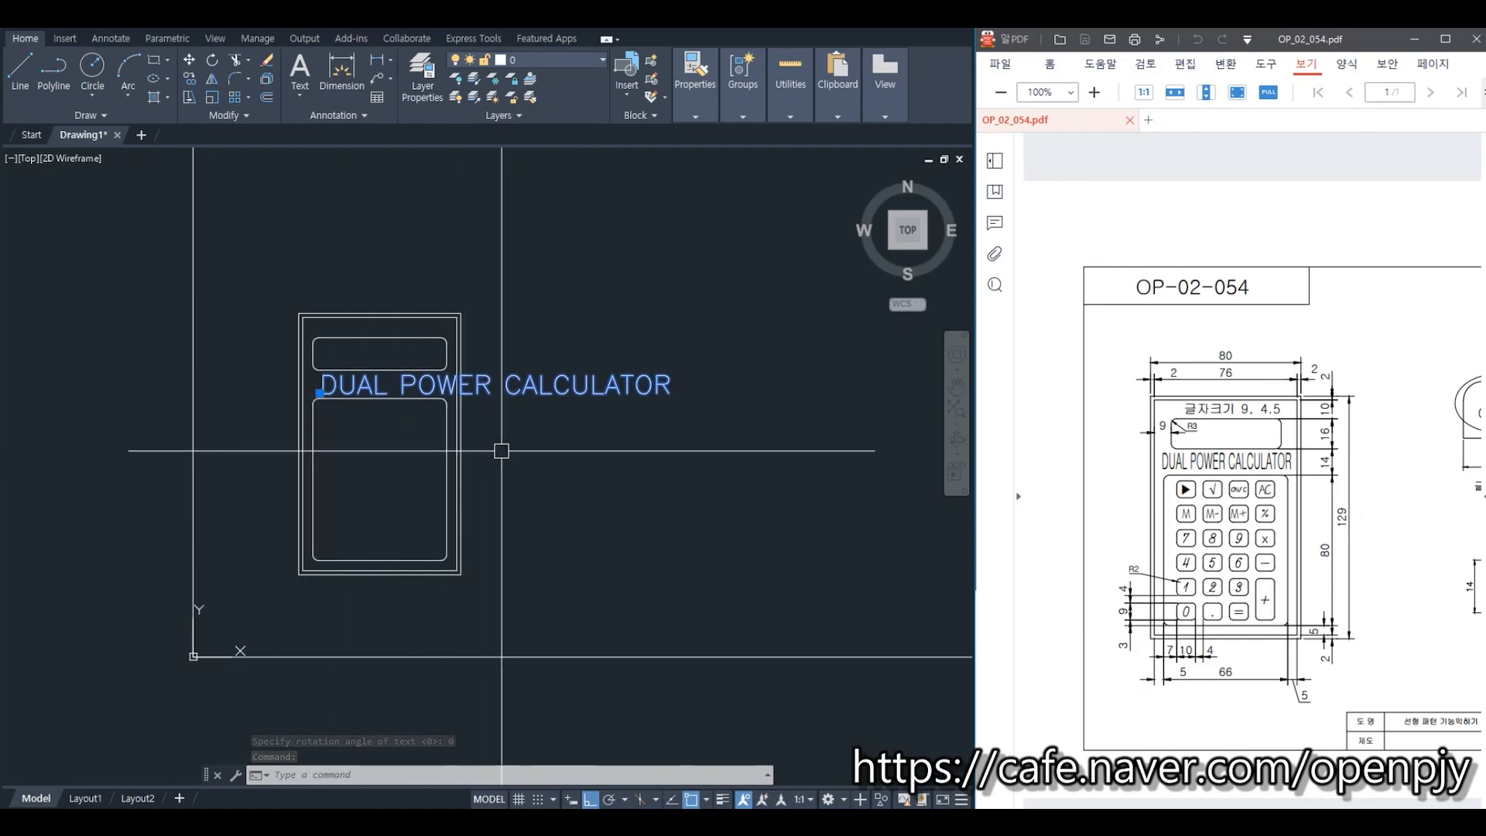
text(c)
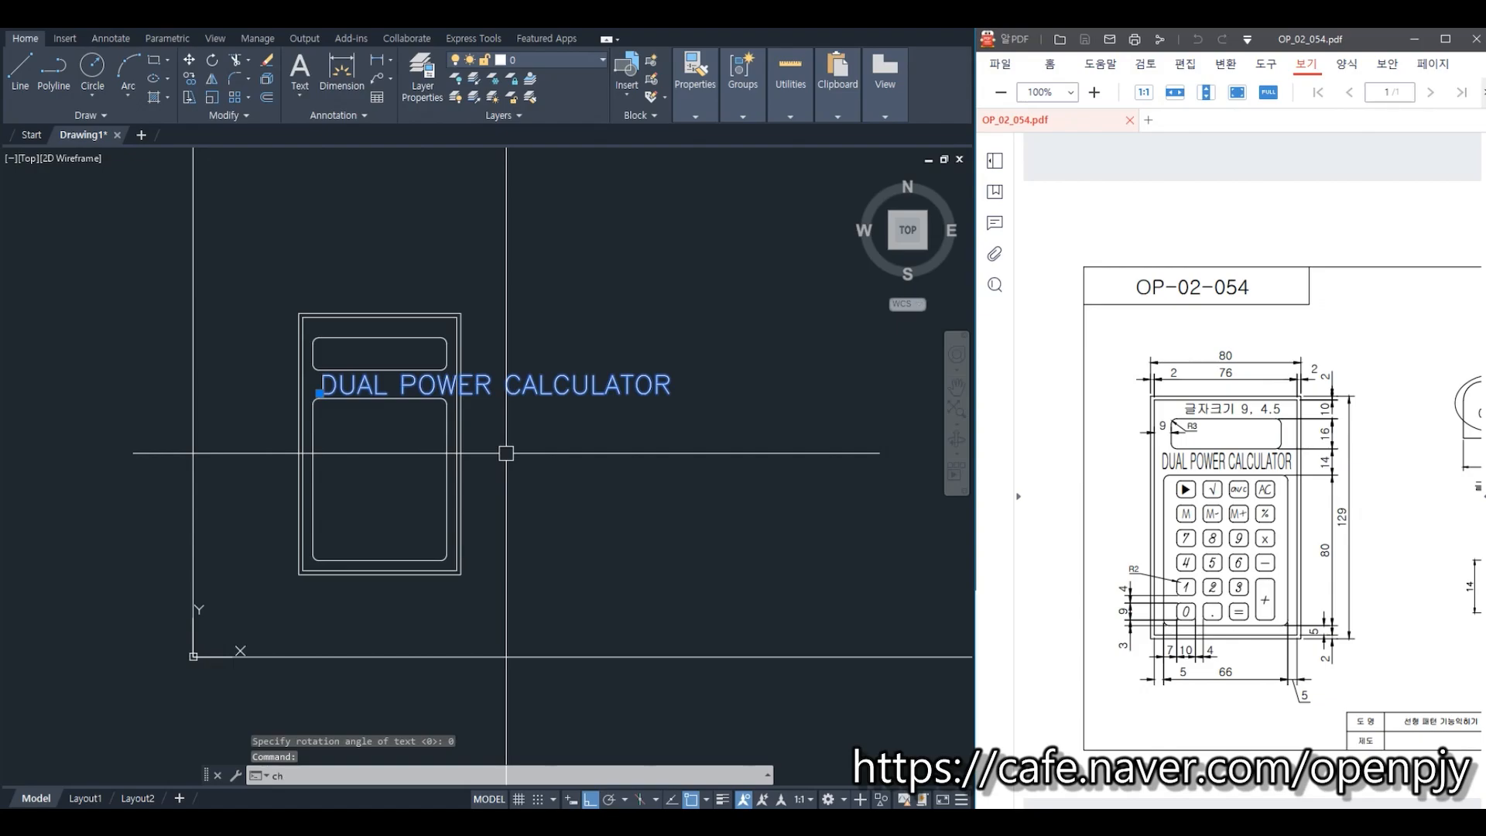
text(h)
key(Return)
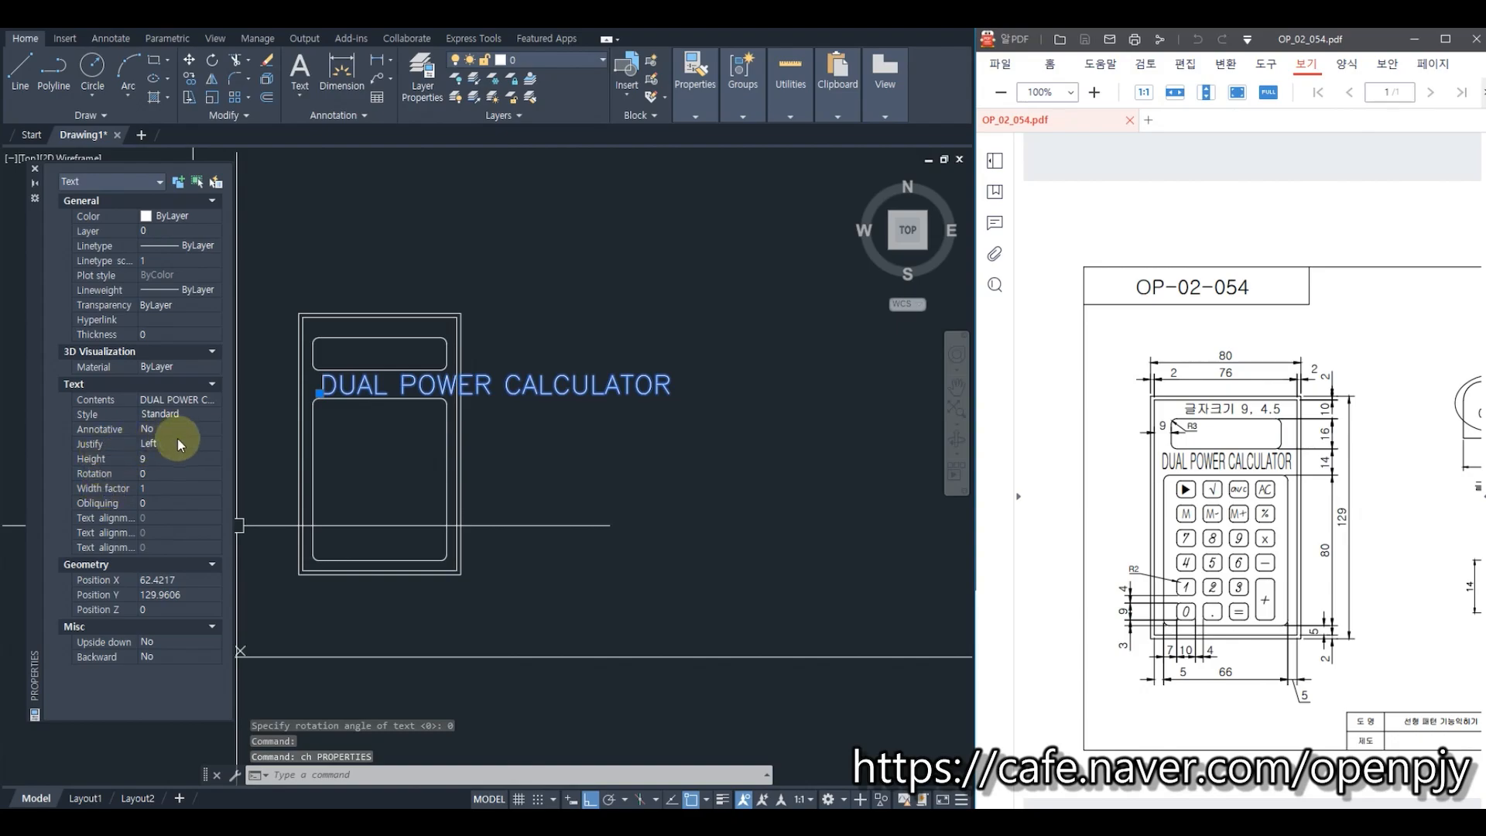
click(162, 488)
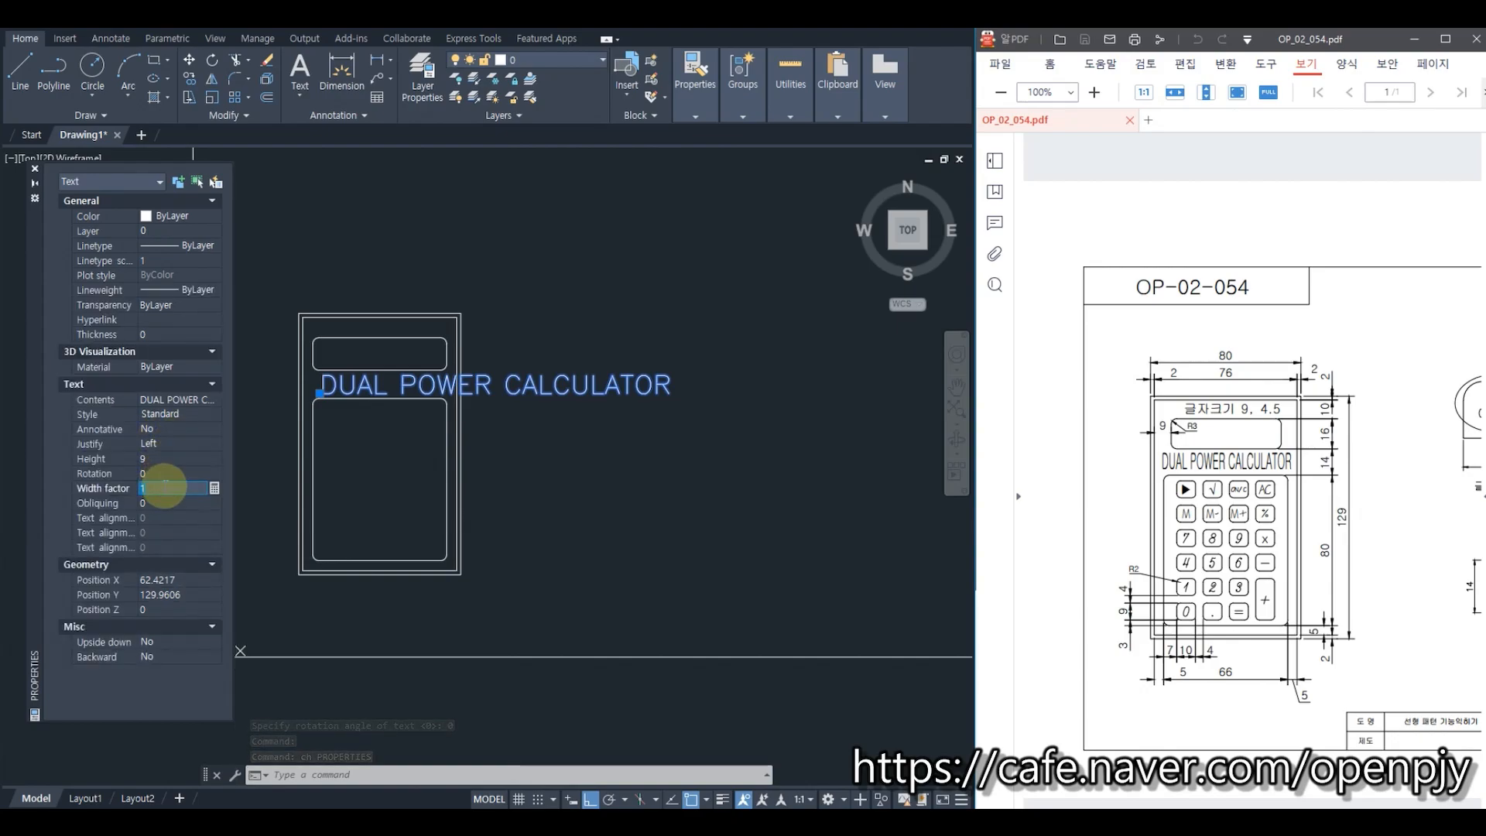
text(0.4)
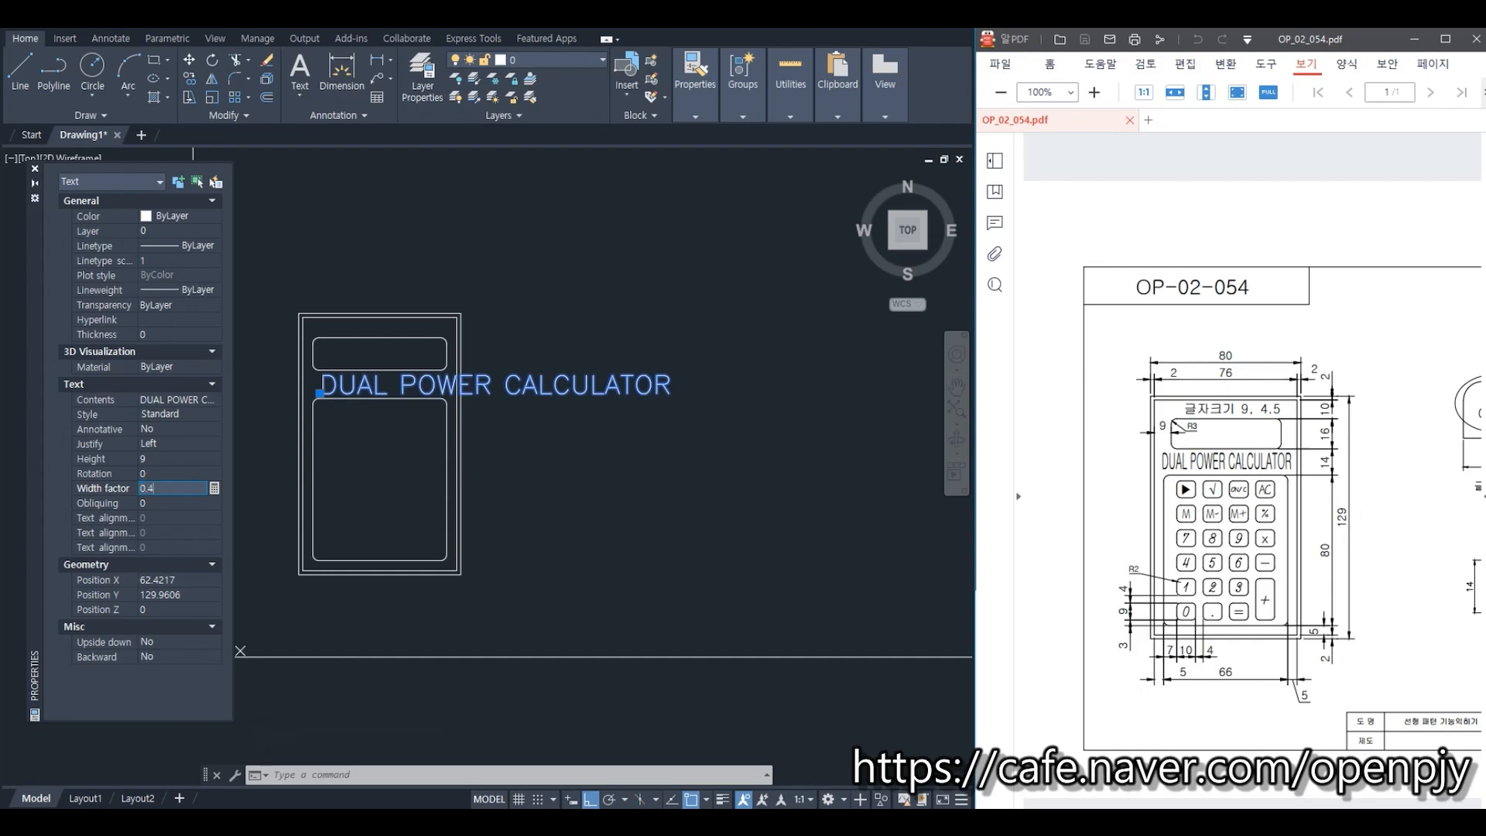
click(165, 486)
key(Tab)
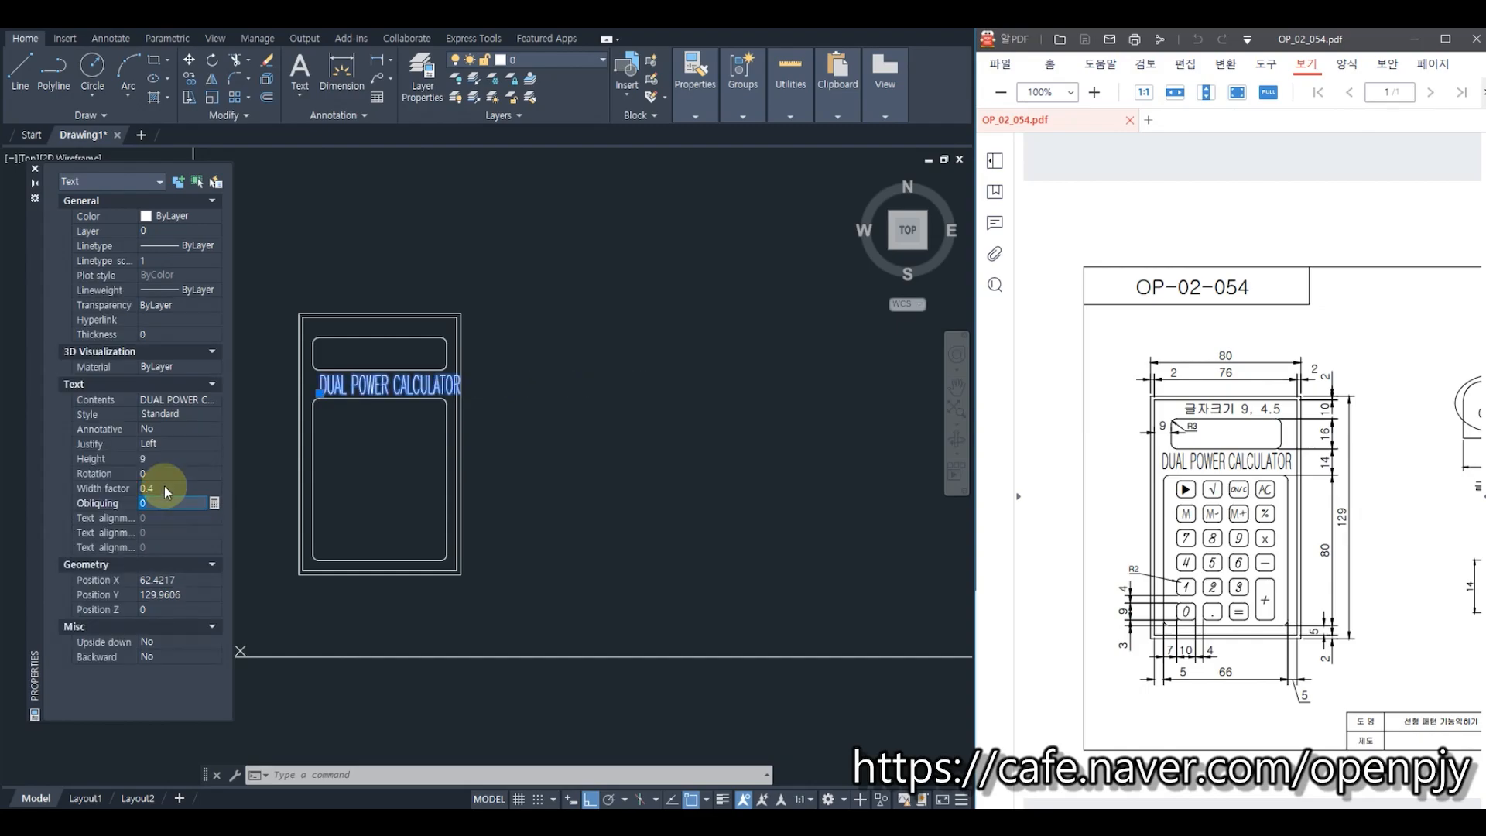
Step: Move the DUAL POWER CALCULATOR text about 3.5 to the left so it starts at the keypad area's left edge
scroll(359, 396, up, 4)
middle_drag(368, 390, 549, 413)
key(Escape)
text(m)
key(Return)
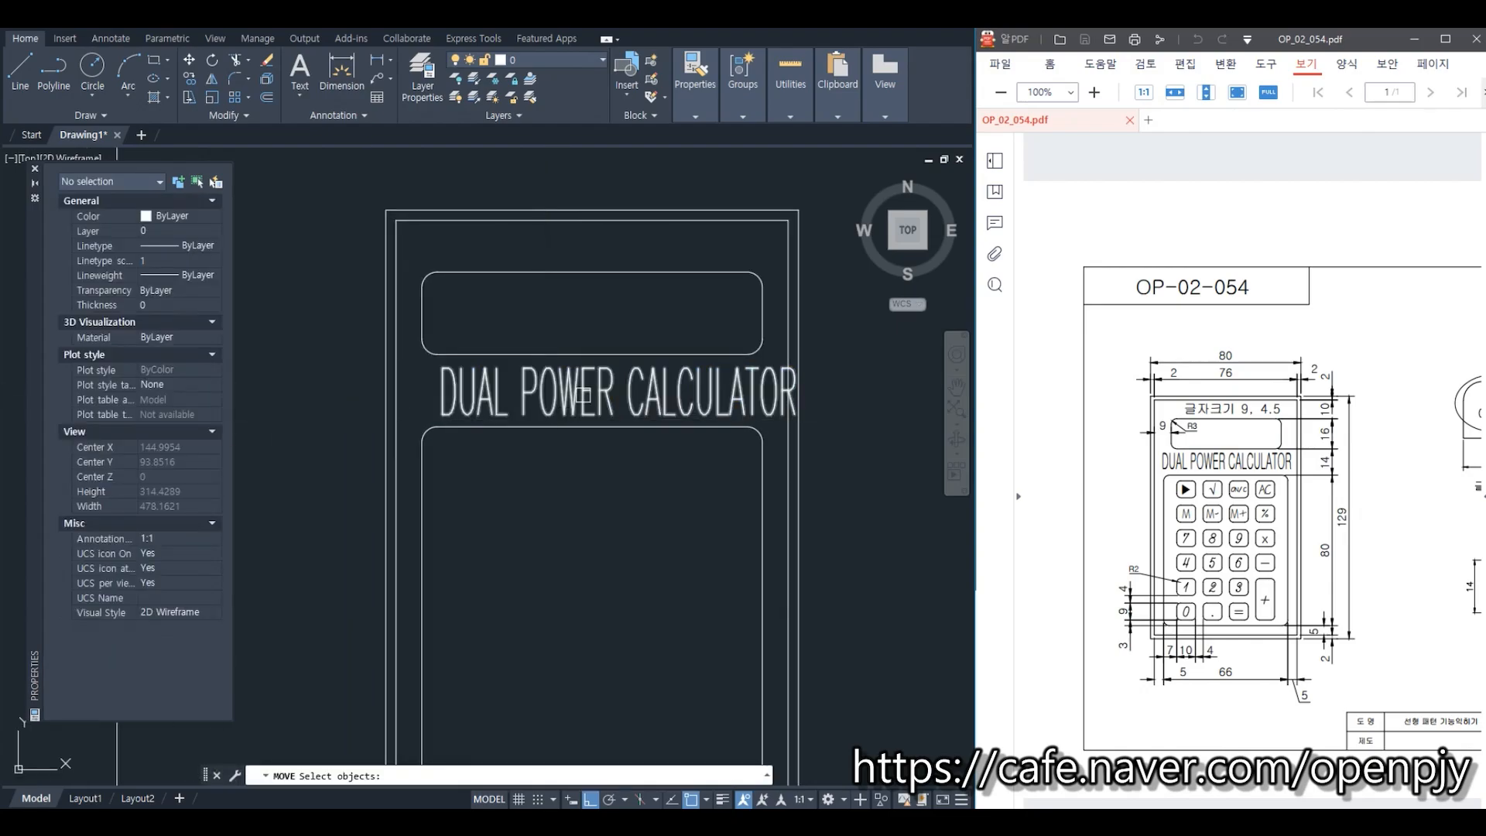
click(584, 395)
key(Return)
click(679, 396)
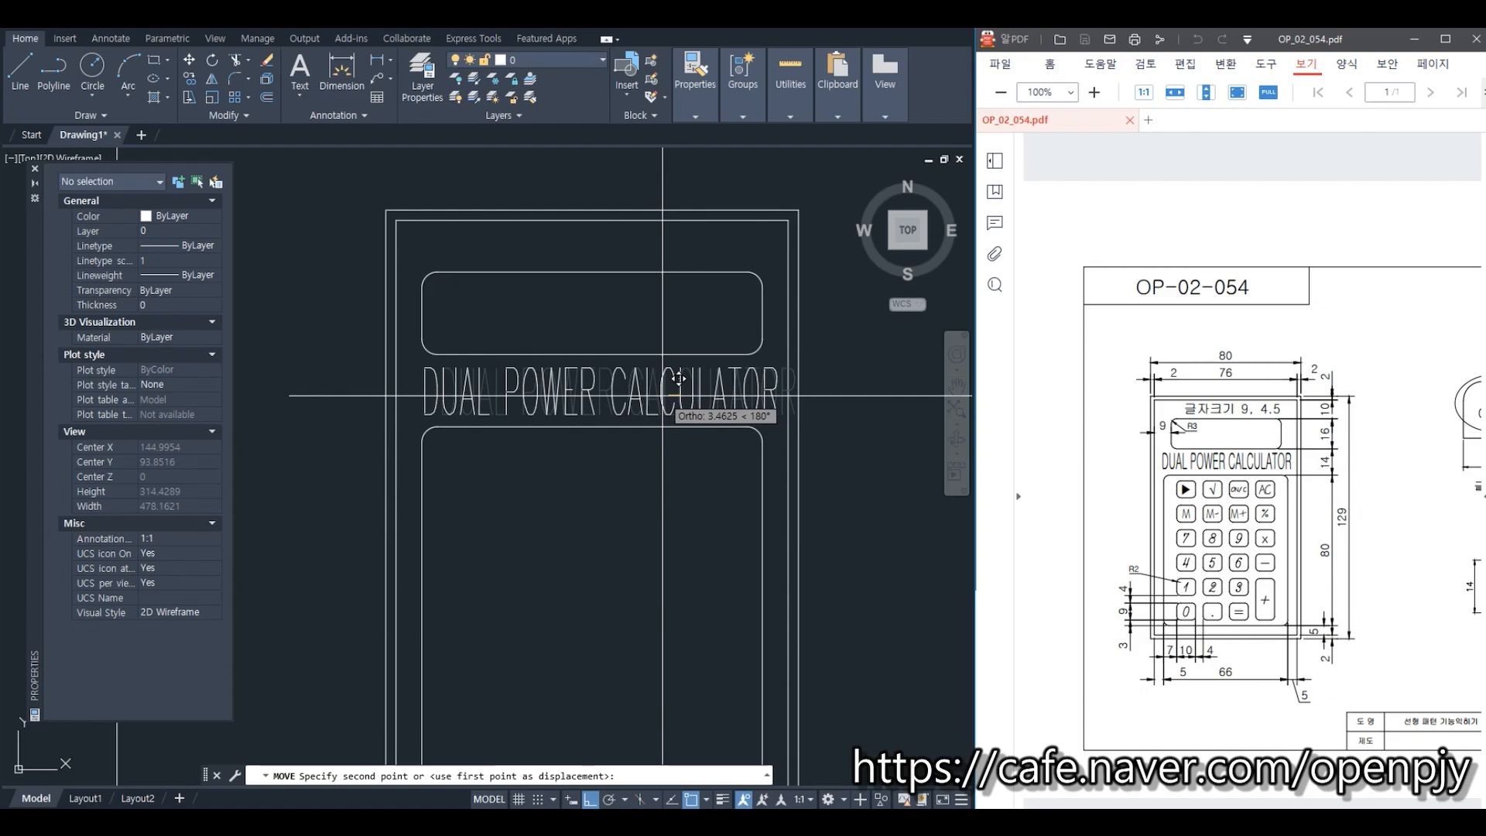
click(679, 378)
Step: Offset the keypad area's left edge inward by 7 for the first key column's left side
scroll(664, 534, down, 2)
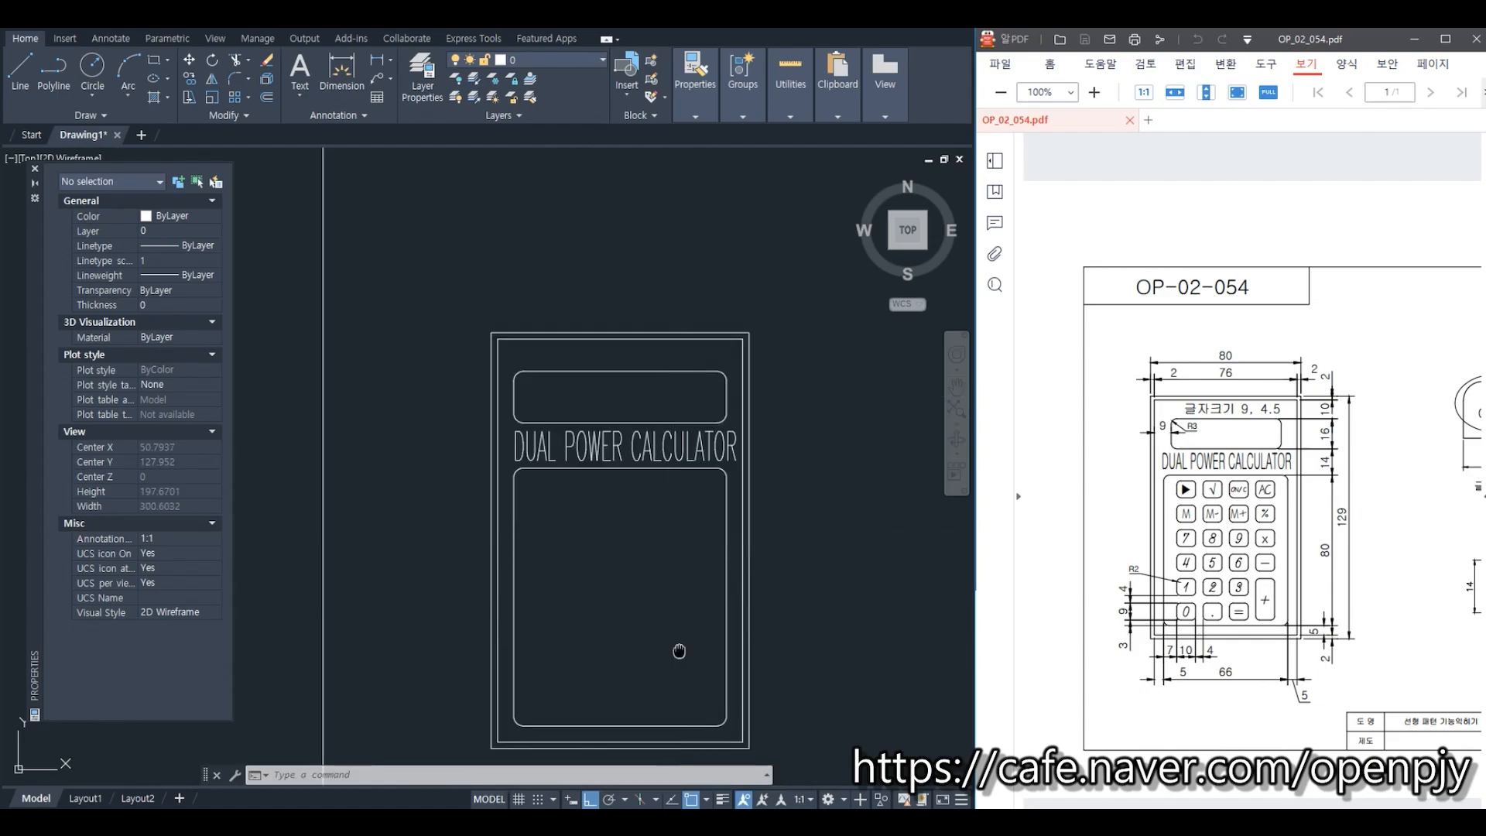
scroll(630, 491, up, 4)
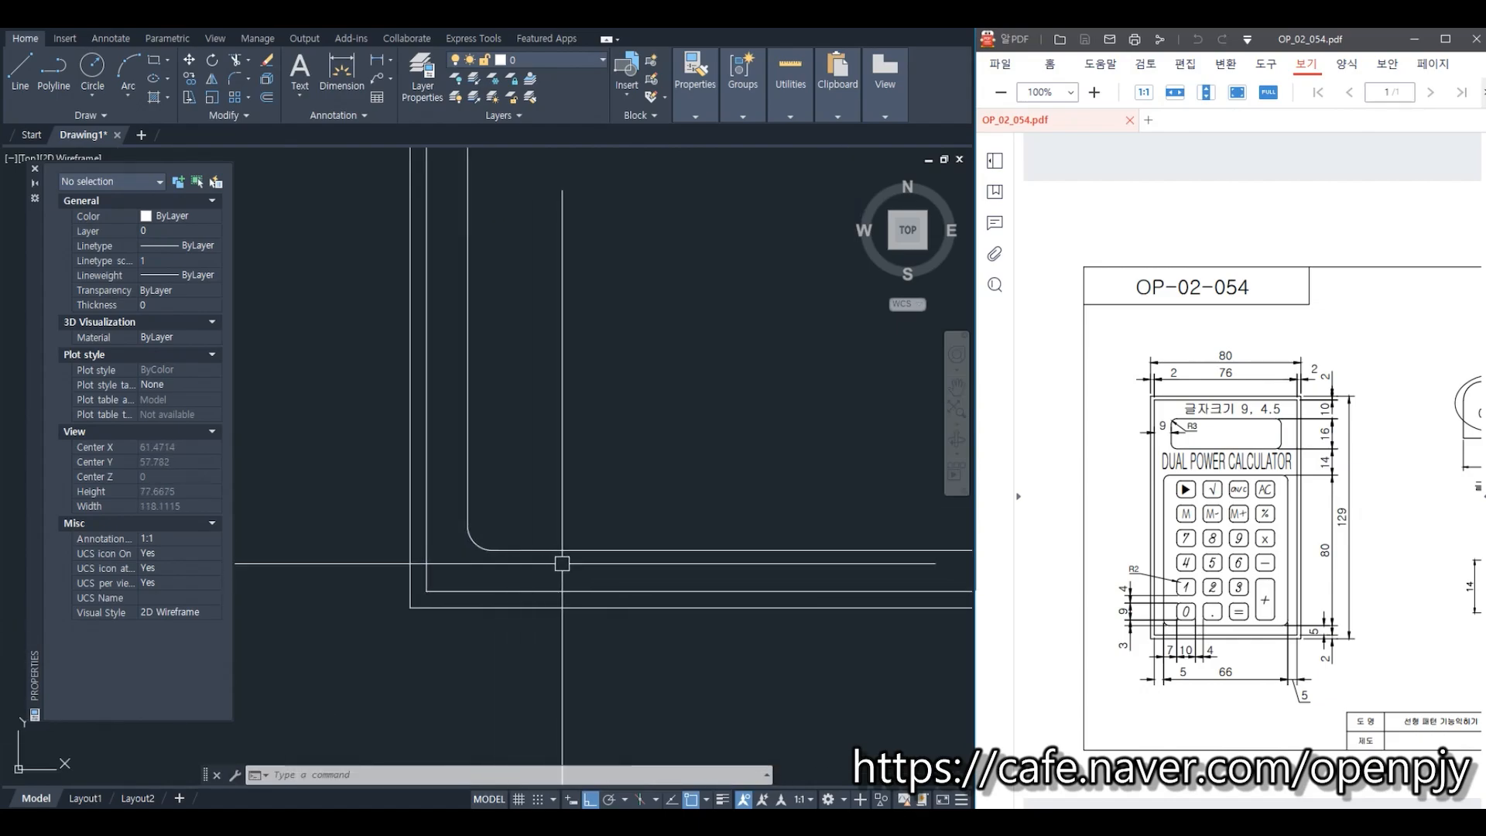
text(o)
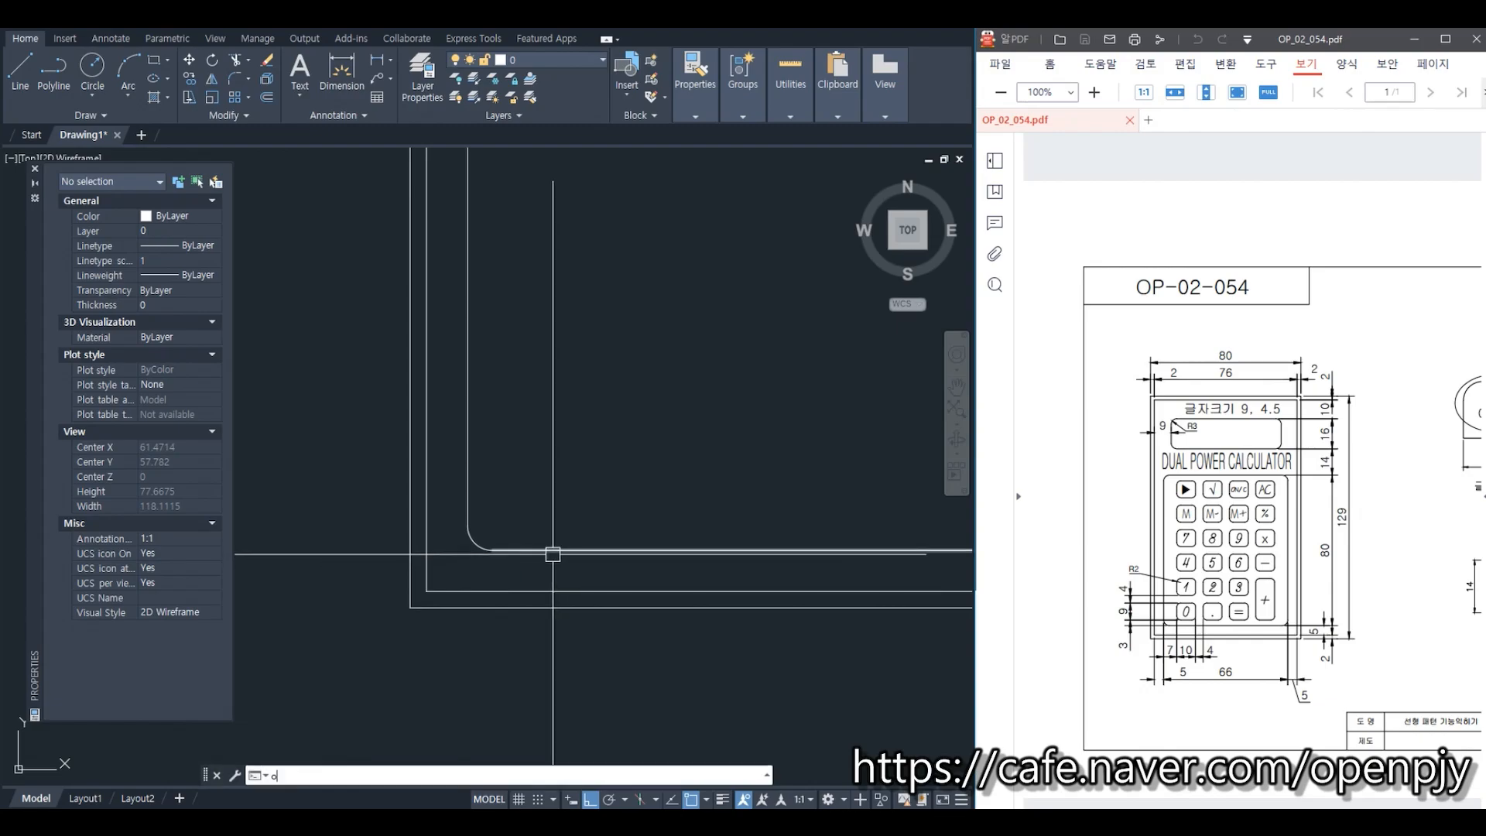
key(Return)
text(7)
key(Return)
click(466, 504)
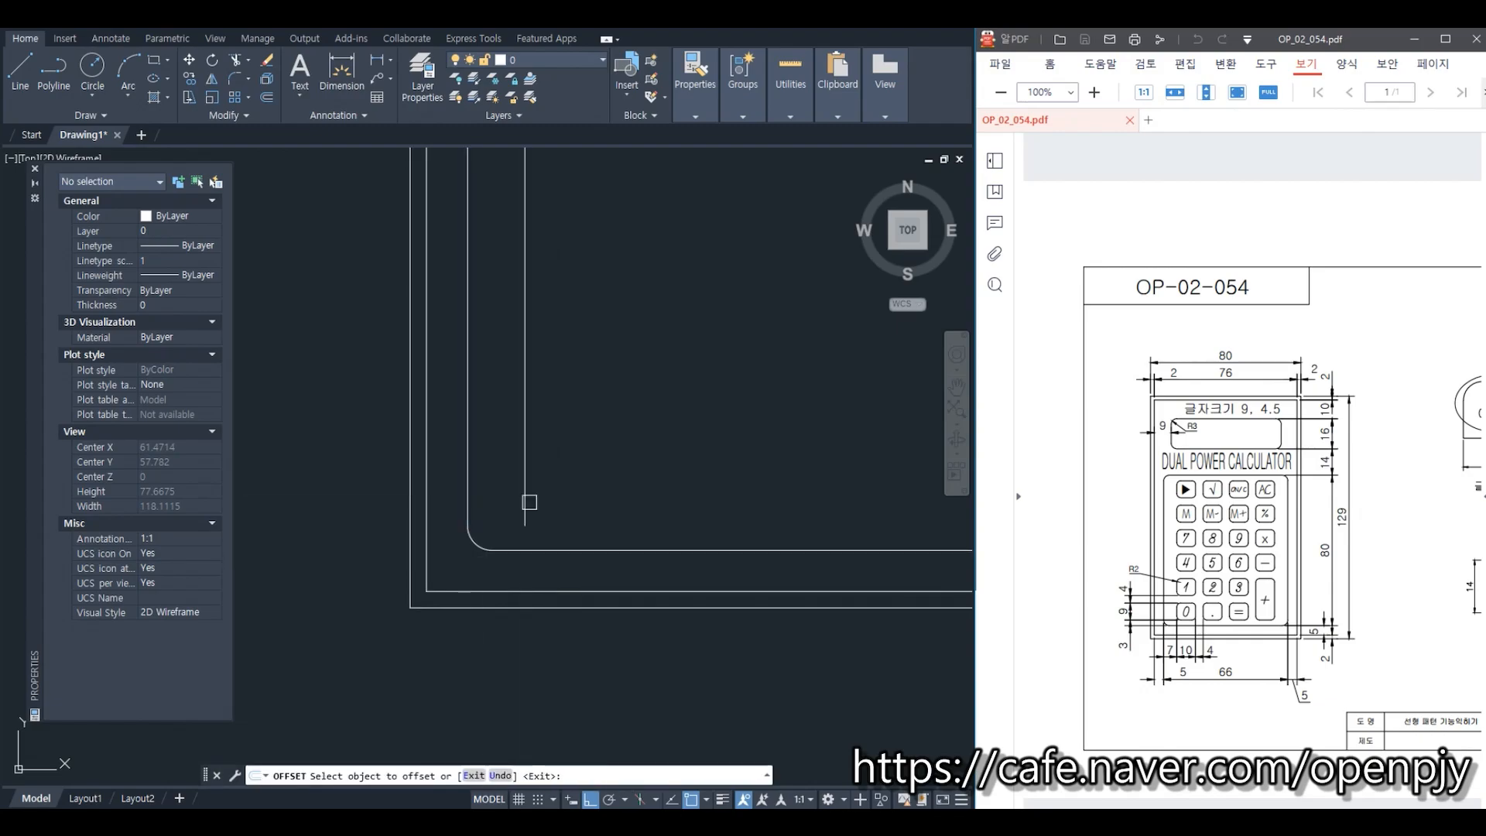
click(526, 503)
Step: Offset the first key column's left line to the right by 10 for the key width
key(Return)
key(Return)
text(10)
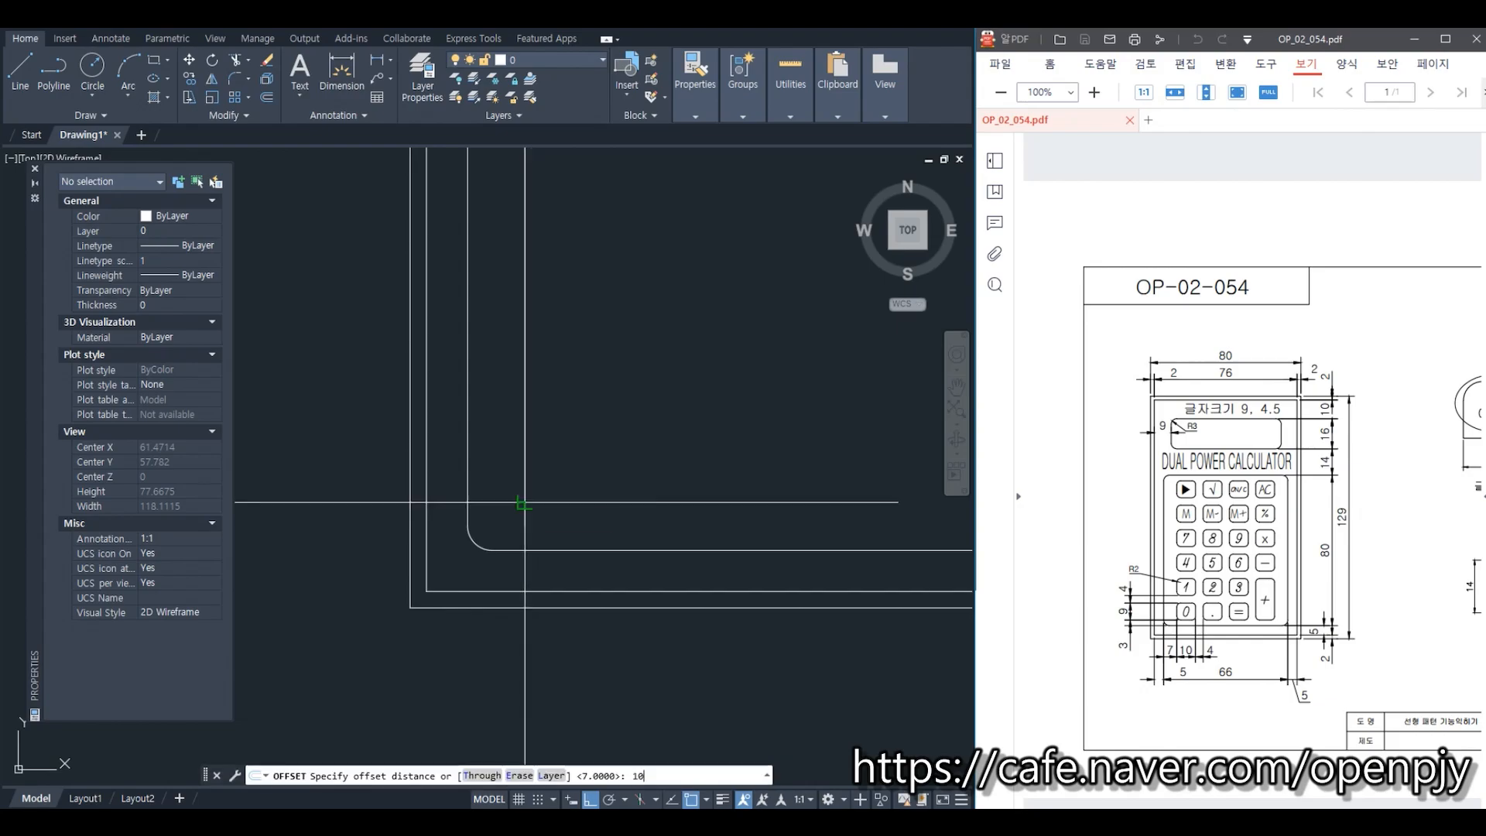
key(Return)
click(525, 495)
click(755, 569)
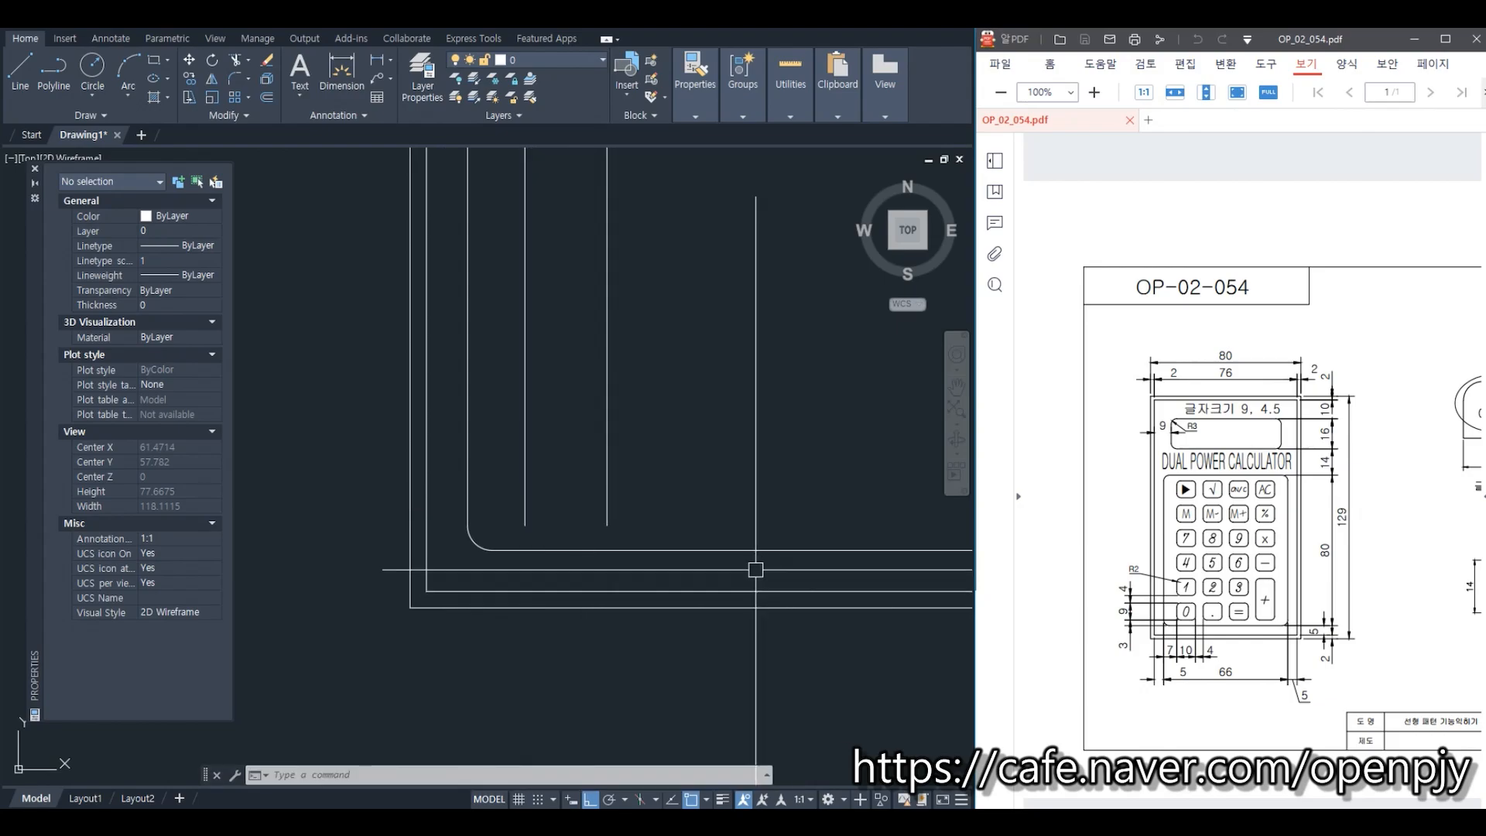
Step: Offset the keypad area's bottom edge upward by 3 for the lowest key's bottom side
key(Return)
key(Return)
text(3)
key(Return)
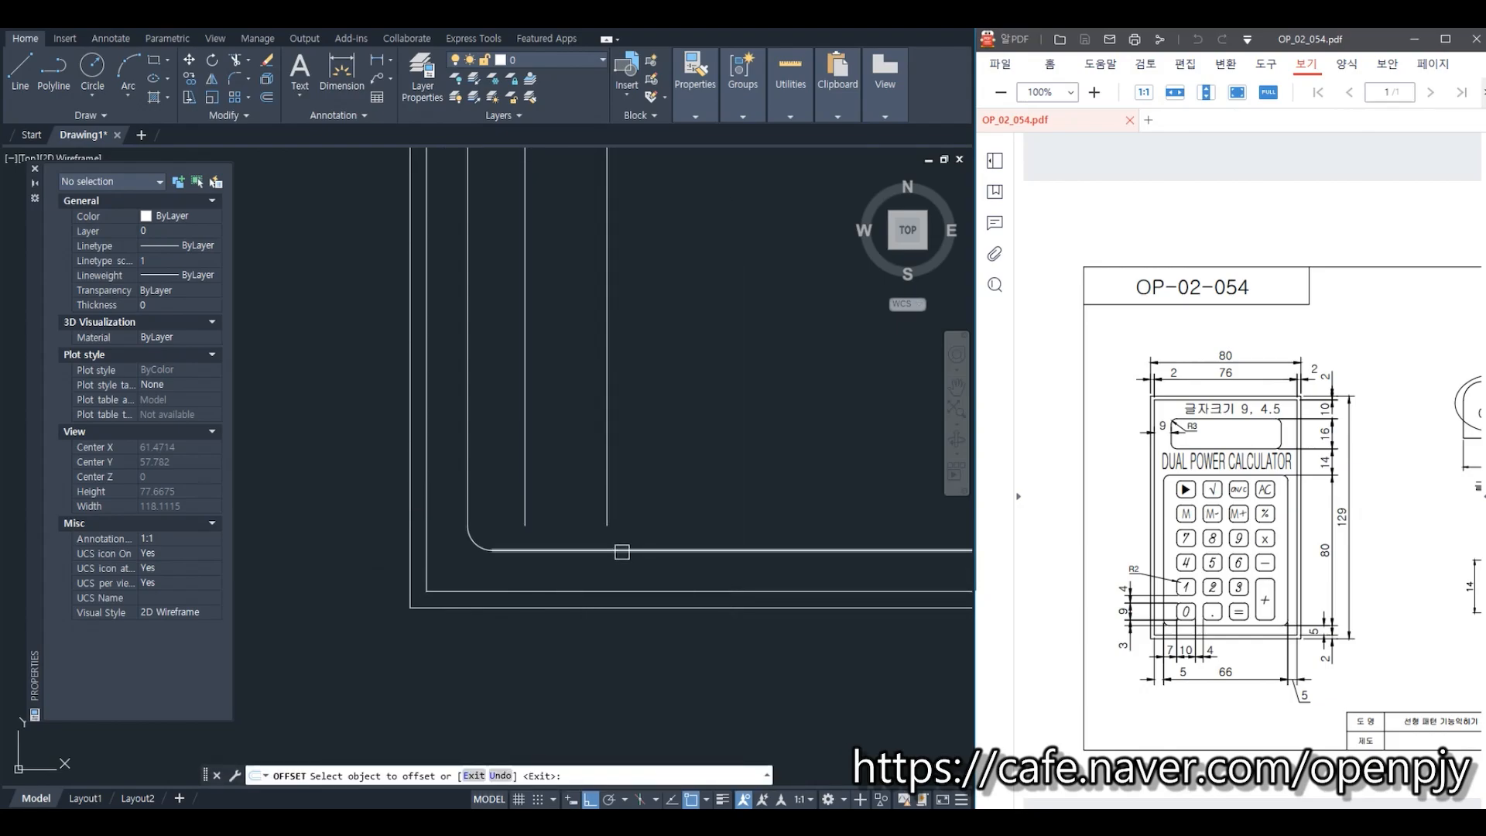
click(624, 550)
click(640, 515)
Step: Offset the lowest key's bottom line upward by 9 for the key height
key(Return)
text(o)
key(Return)
text(9)
key(Return)
click(628, 526)
click(534, 492)
key(Return)
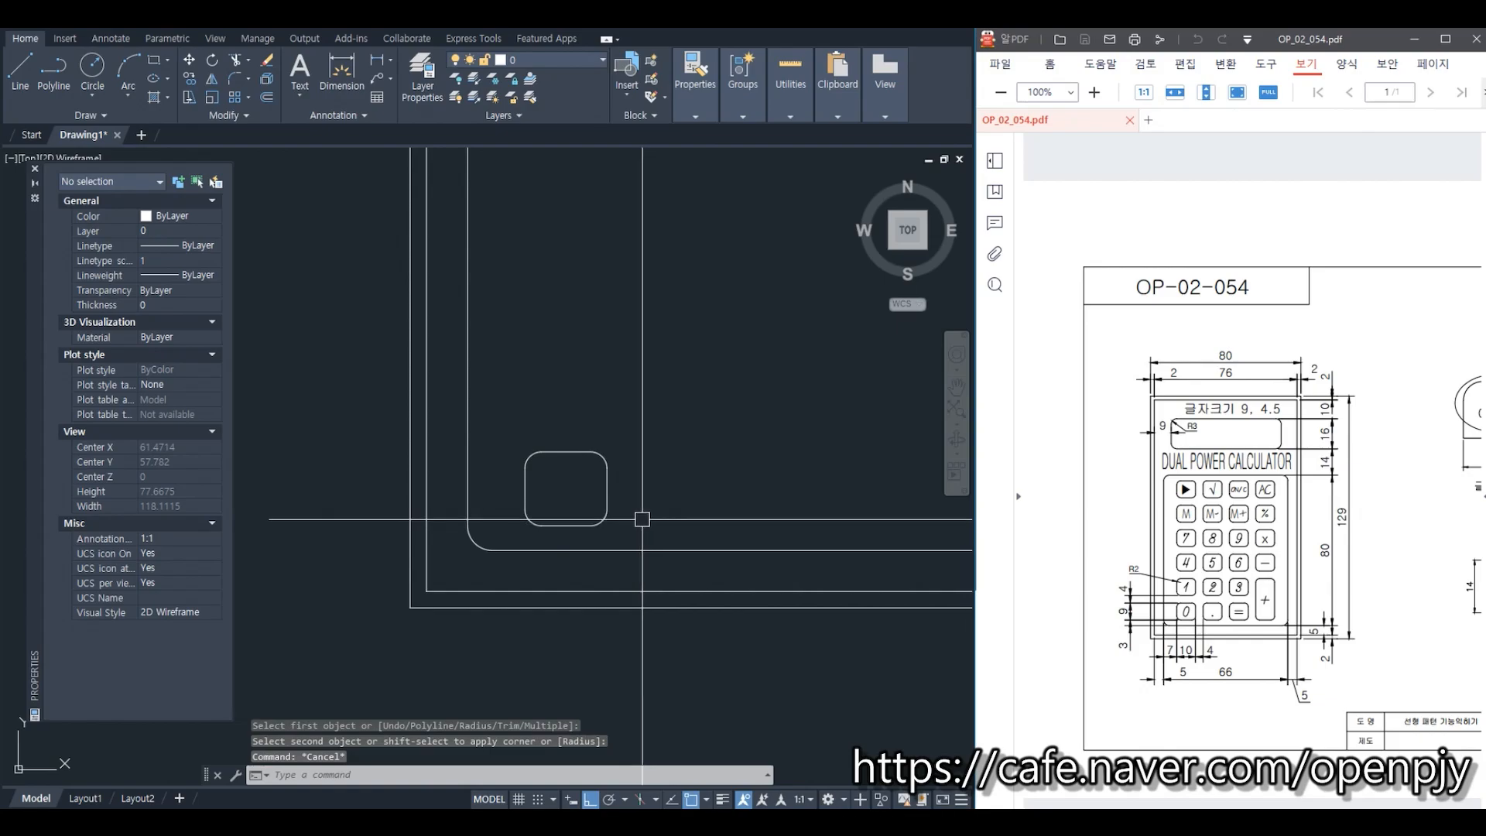
Step: Place the single-line text "0" inside the lowest key of the first column, with height 4.5 and rotation 0
scroll(640, 517, down, 1)
middle_drag(686, 501, 598, 545)
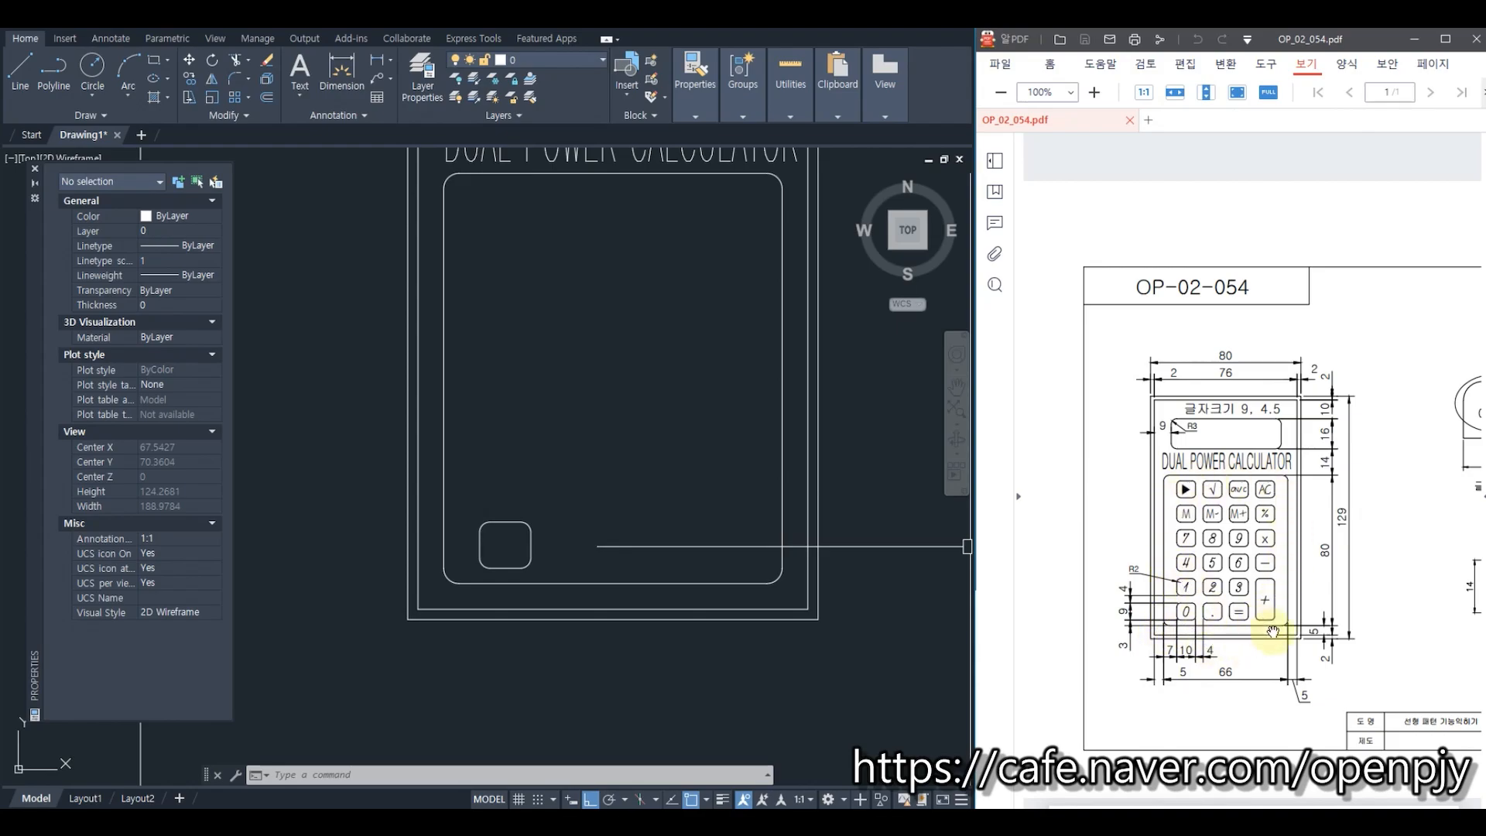
scroll(531, 569, up, 2)
text(DT)
key(Return)
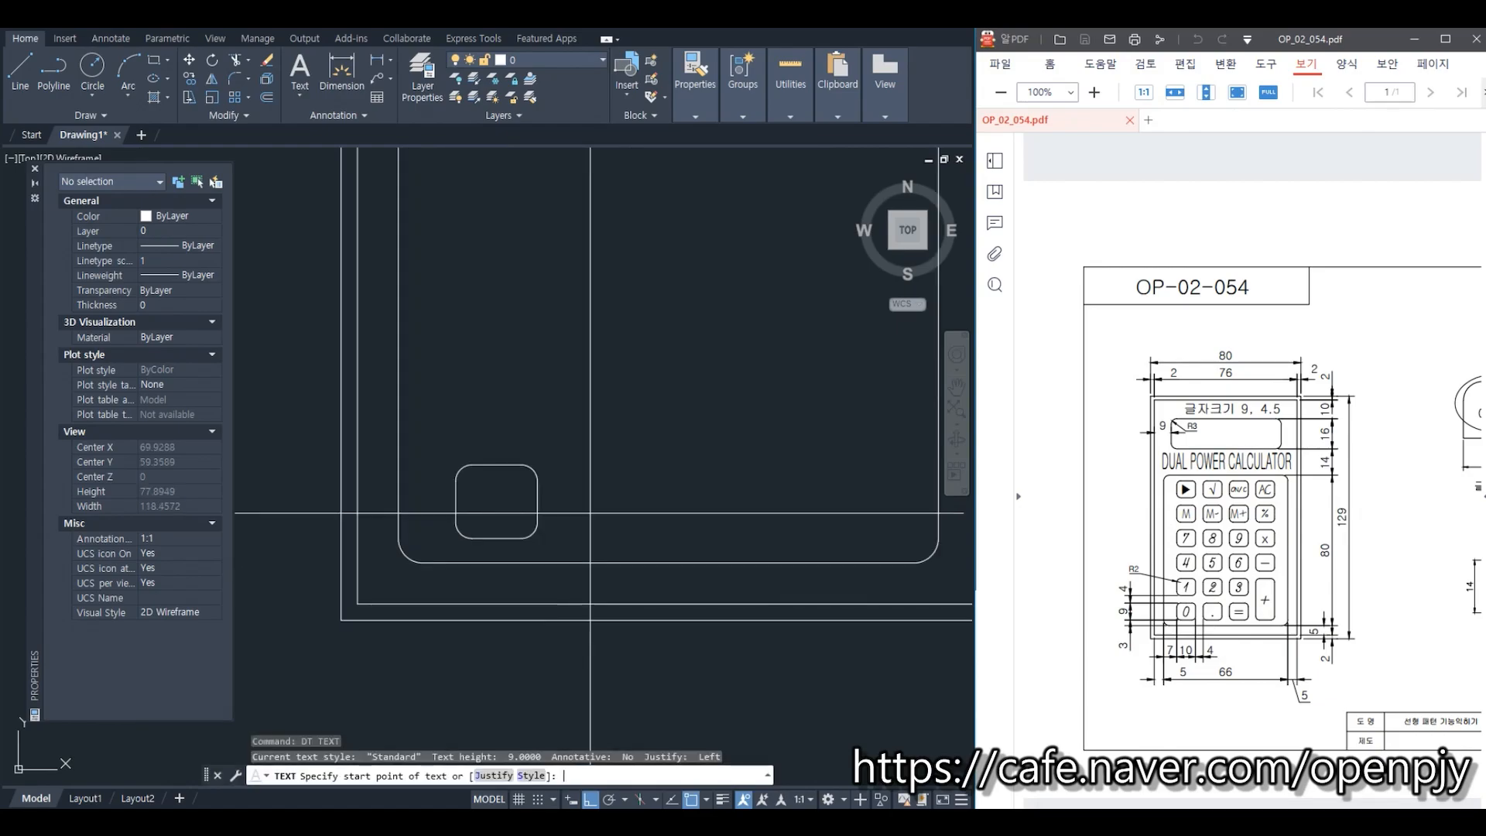
click(491, 523)
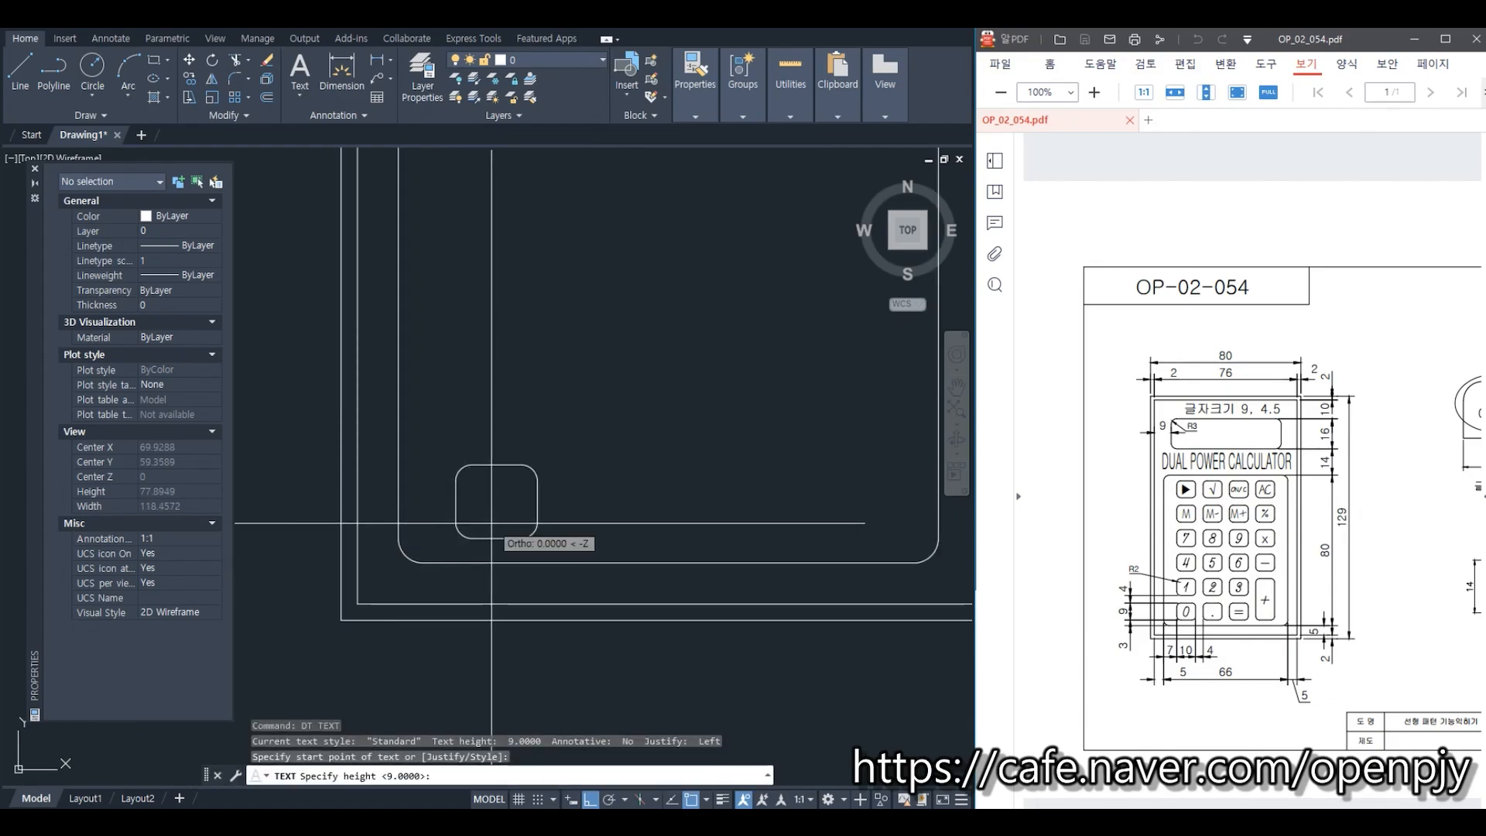
text(4.5)
key(Return)
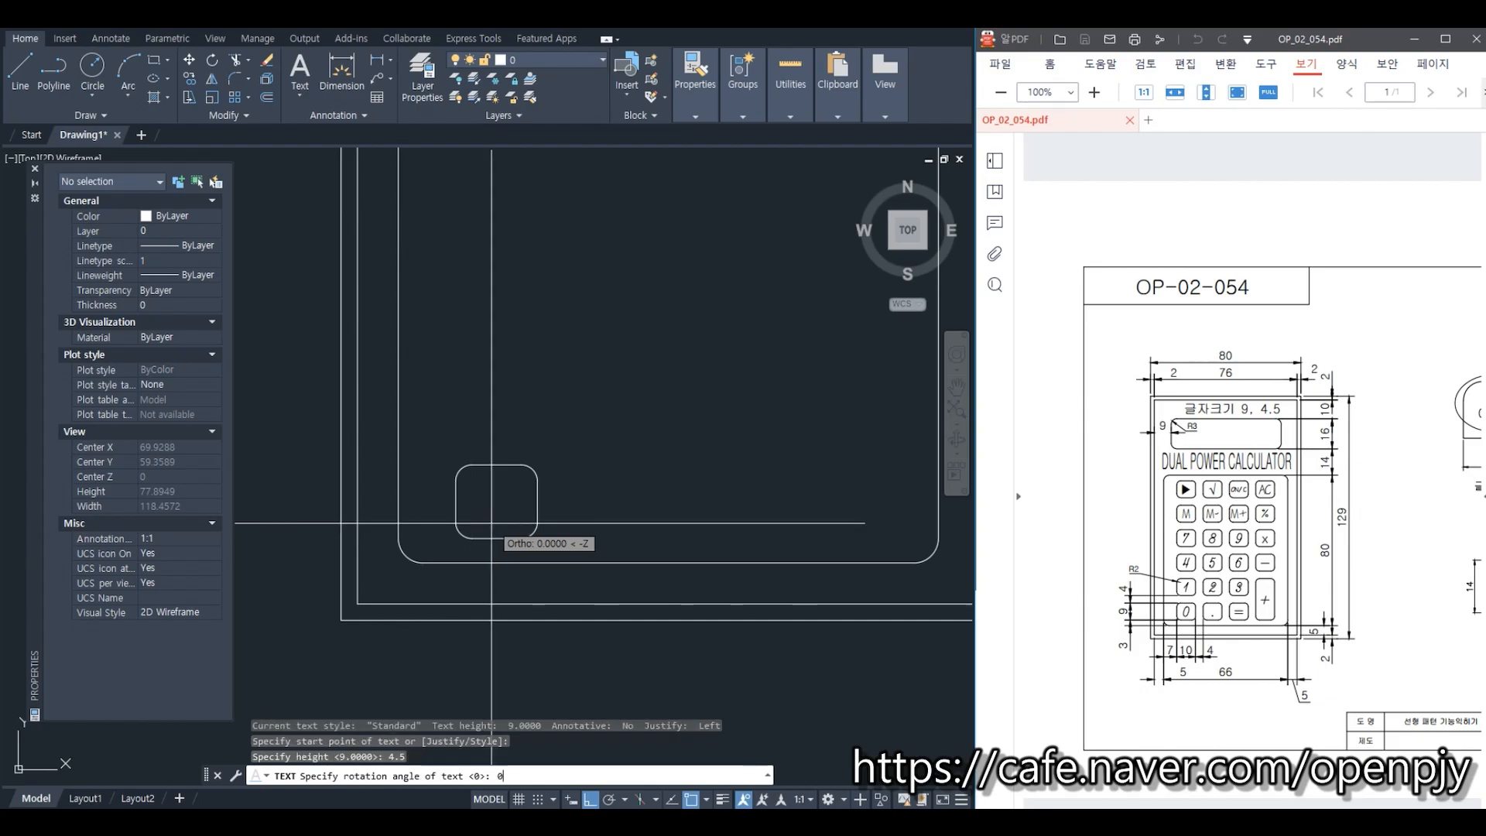
text(0)
key(Return)
text(0)
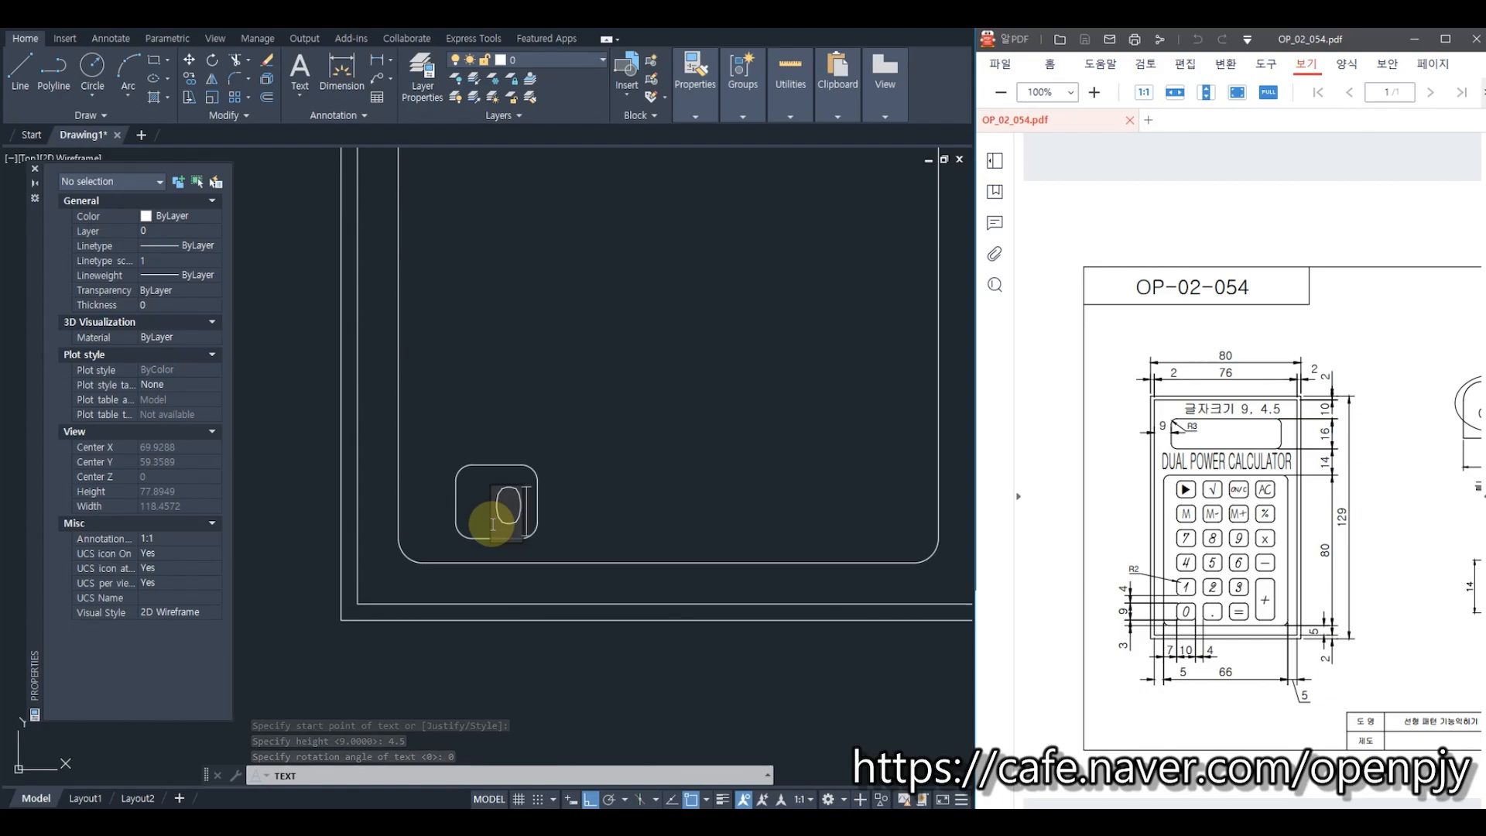
key(Return)
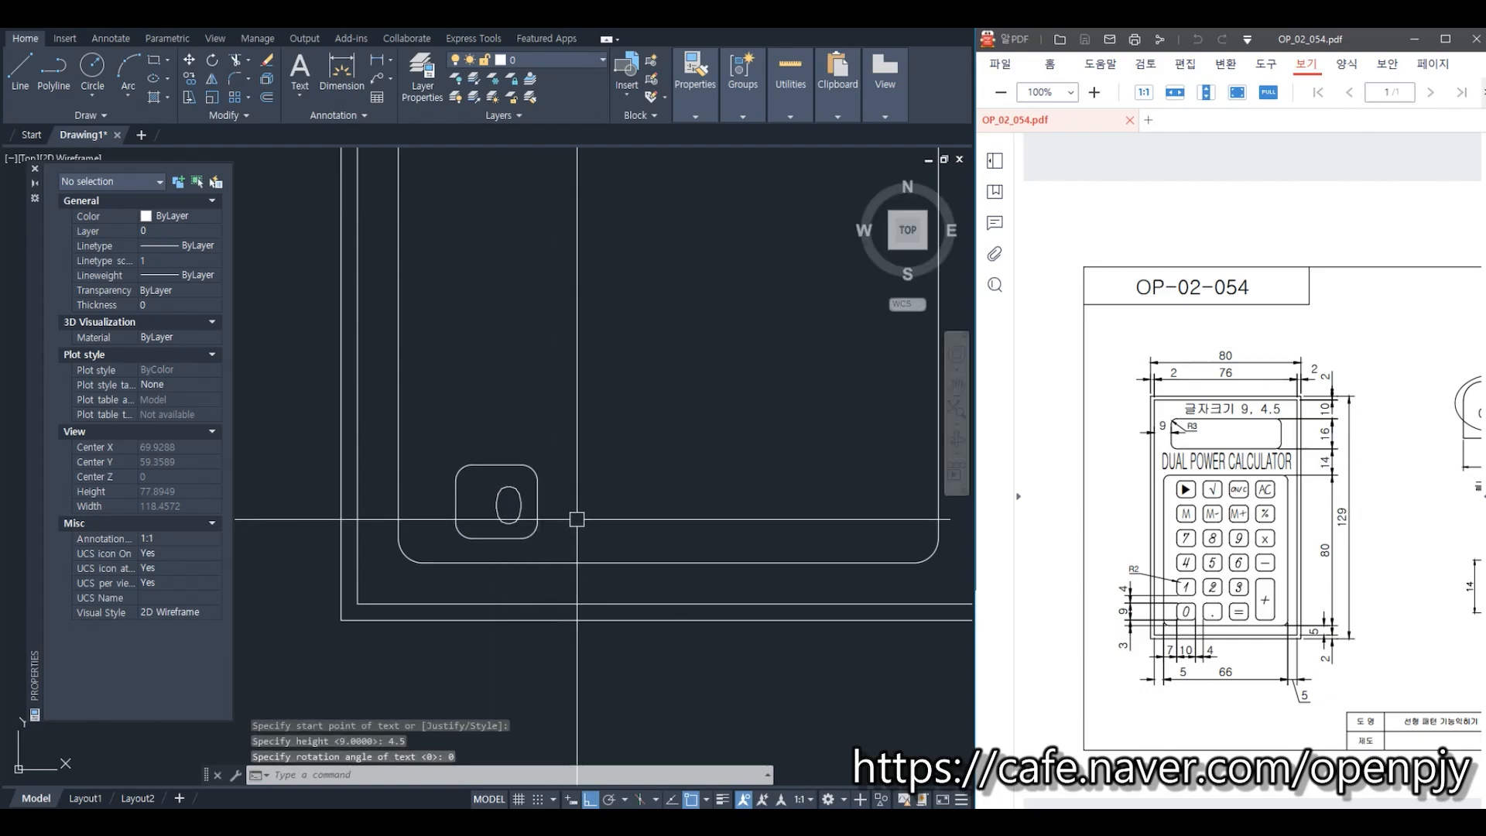
key(Escape)
Step: Move the "0" label horizontally to the left by about 1.2 to centre it in its key
scroll(508, 511, up, 2)
text(m)
key(Return)
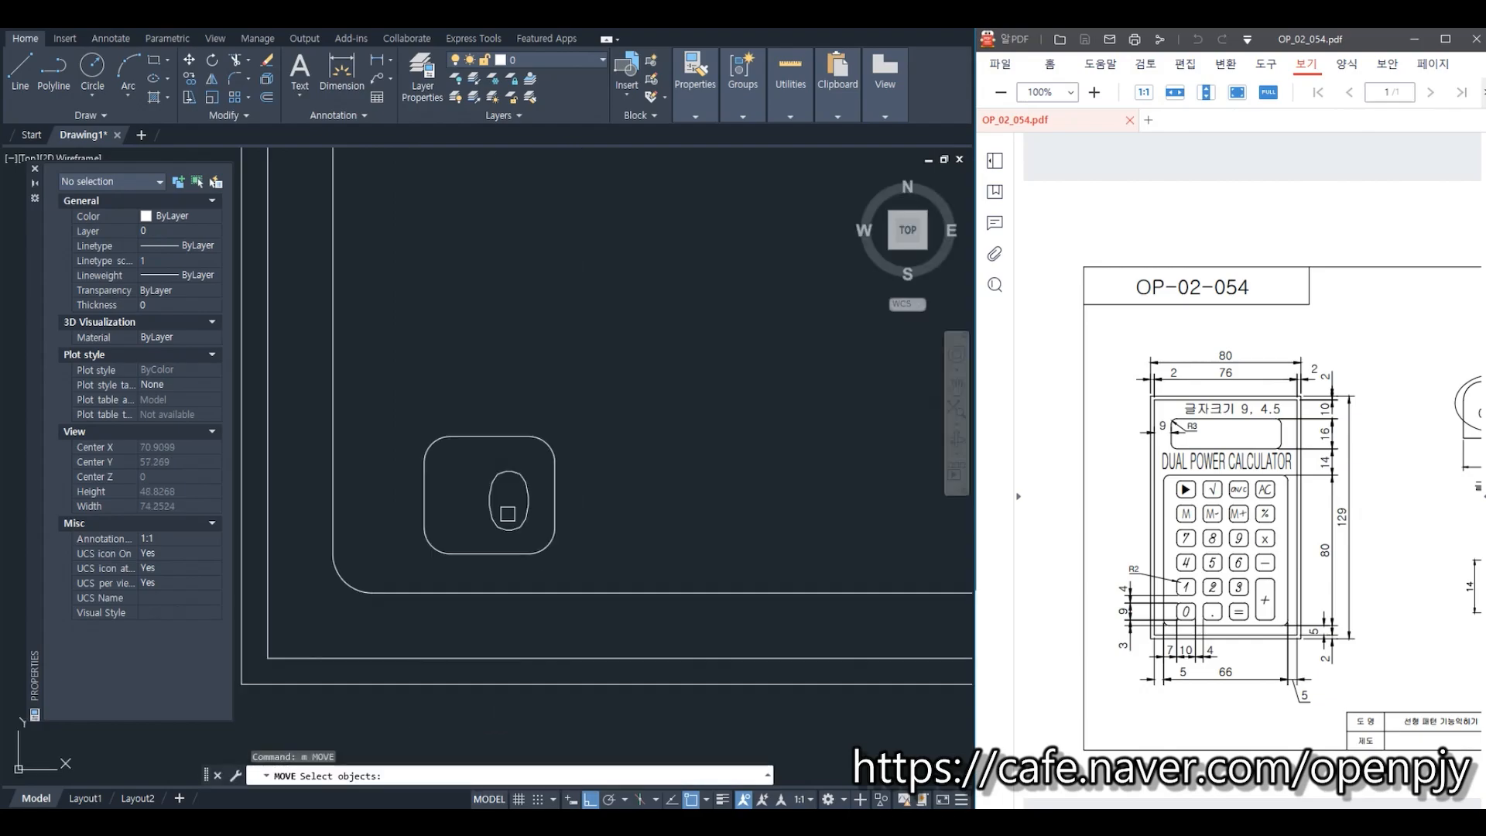
click(507, 499)
key(Return)
click(663, 487)
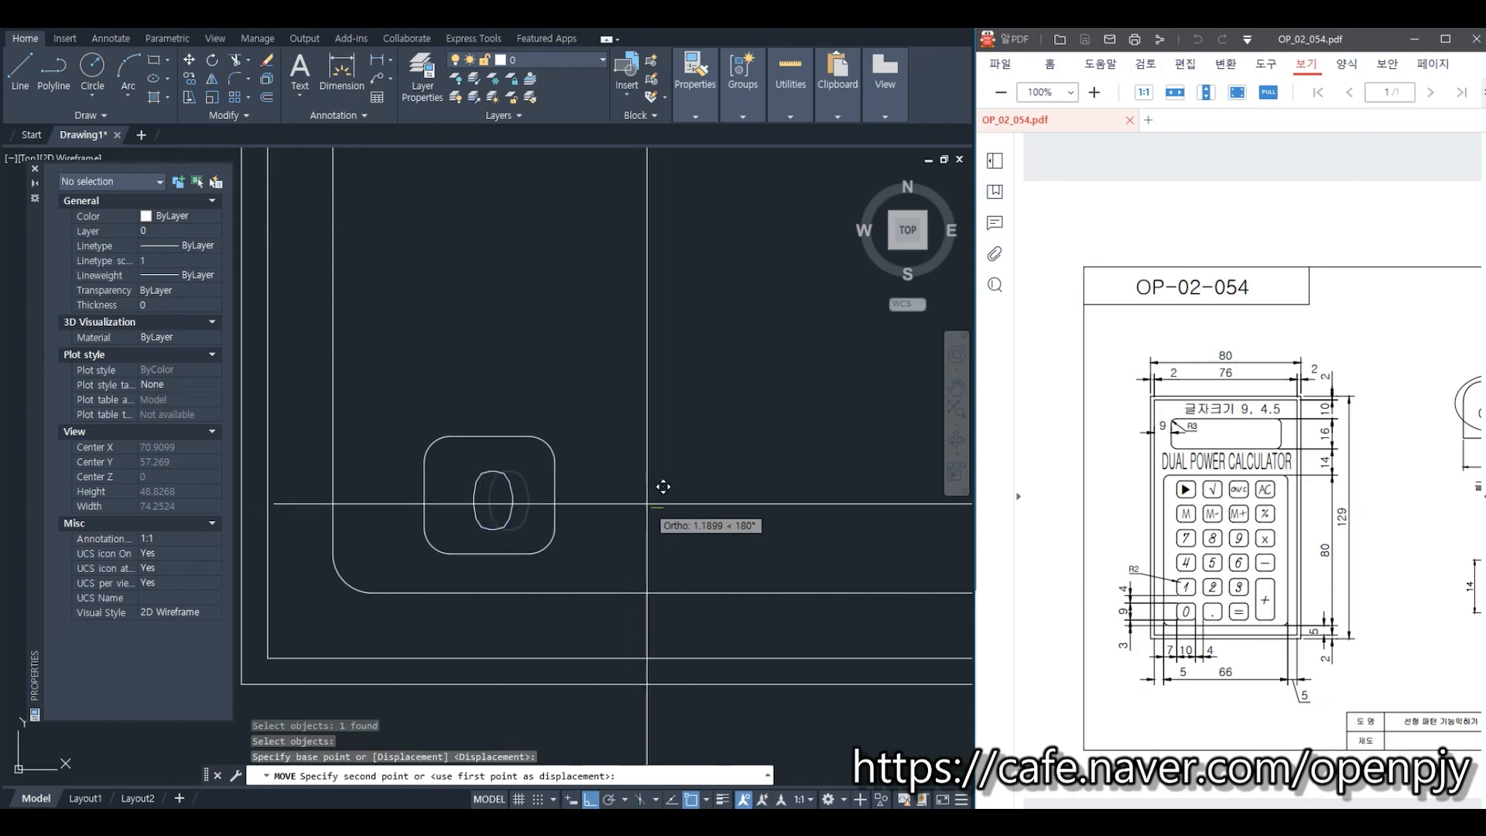
click(646, 500)
Step: Start a classic rectangular array and select the rounded key outline together with its "0" label
scroll(645, 500, down, 4)
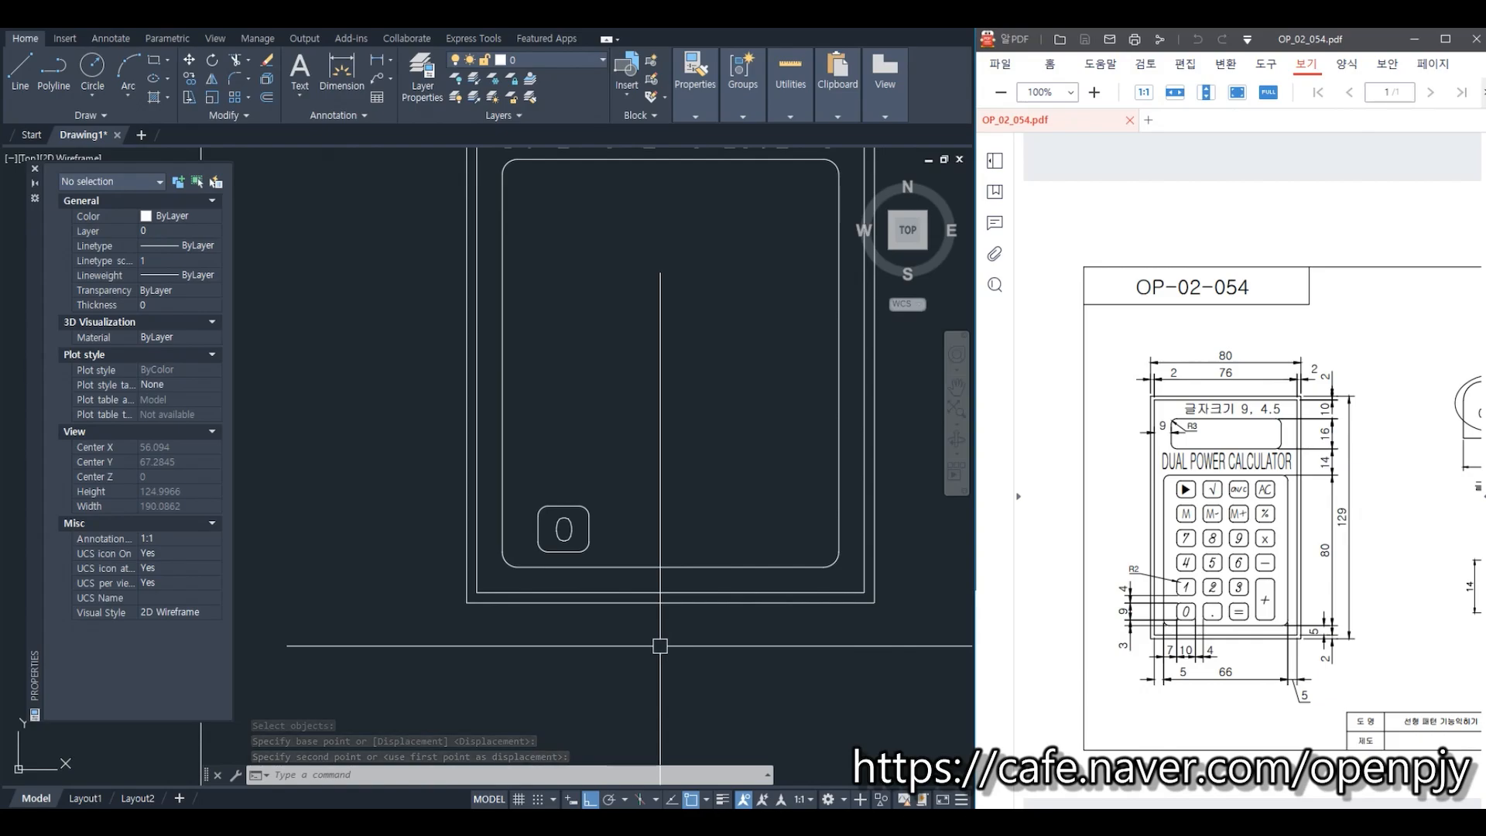
text(arrayclassic)
key(Return)
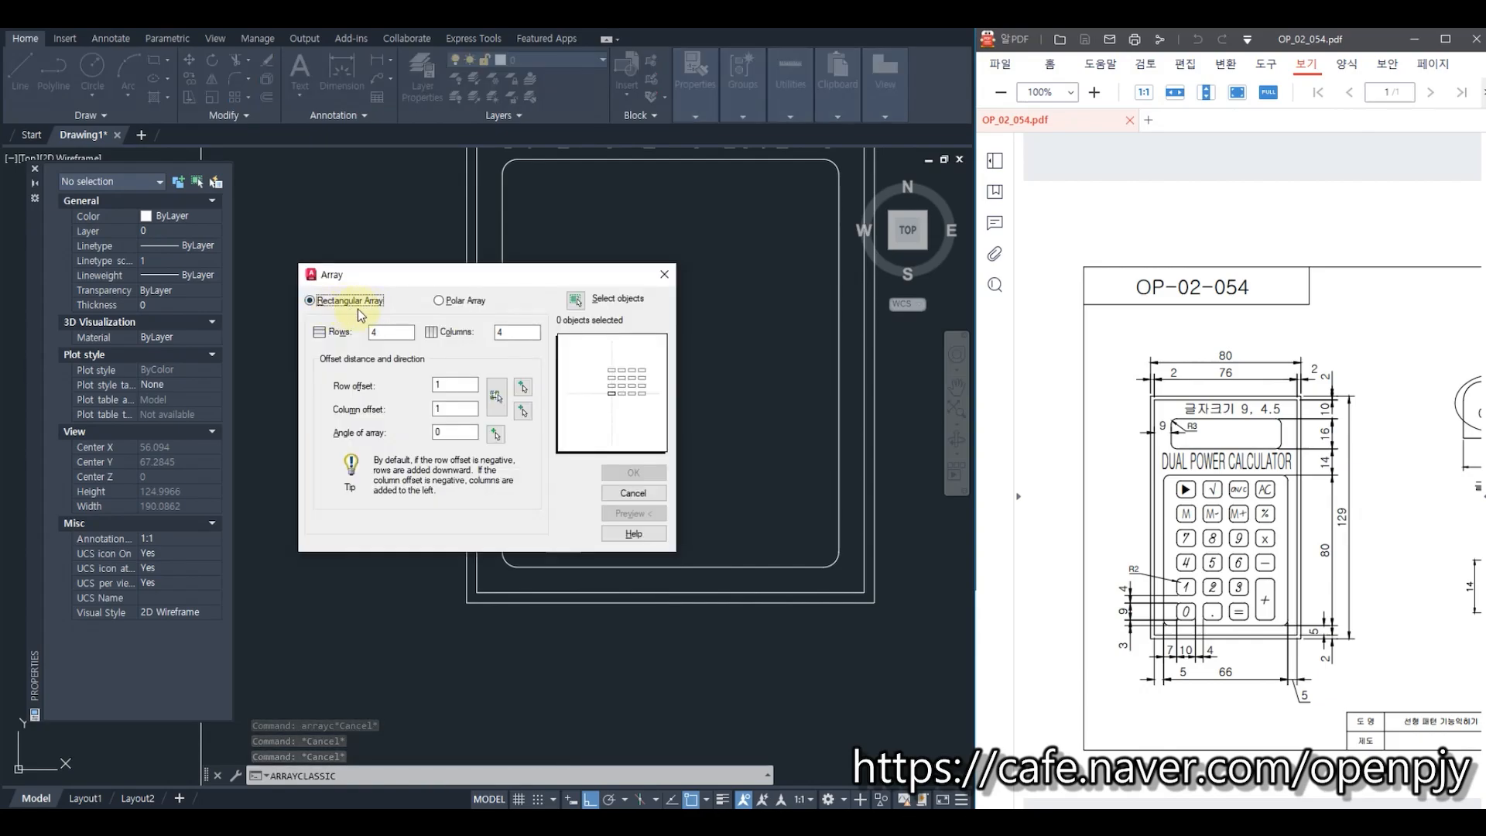
click(575, 299)
scroll(604, 561, up, 4)
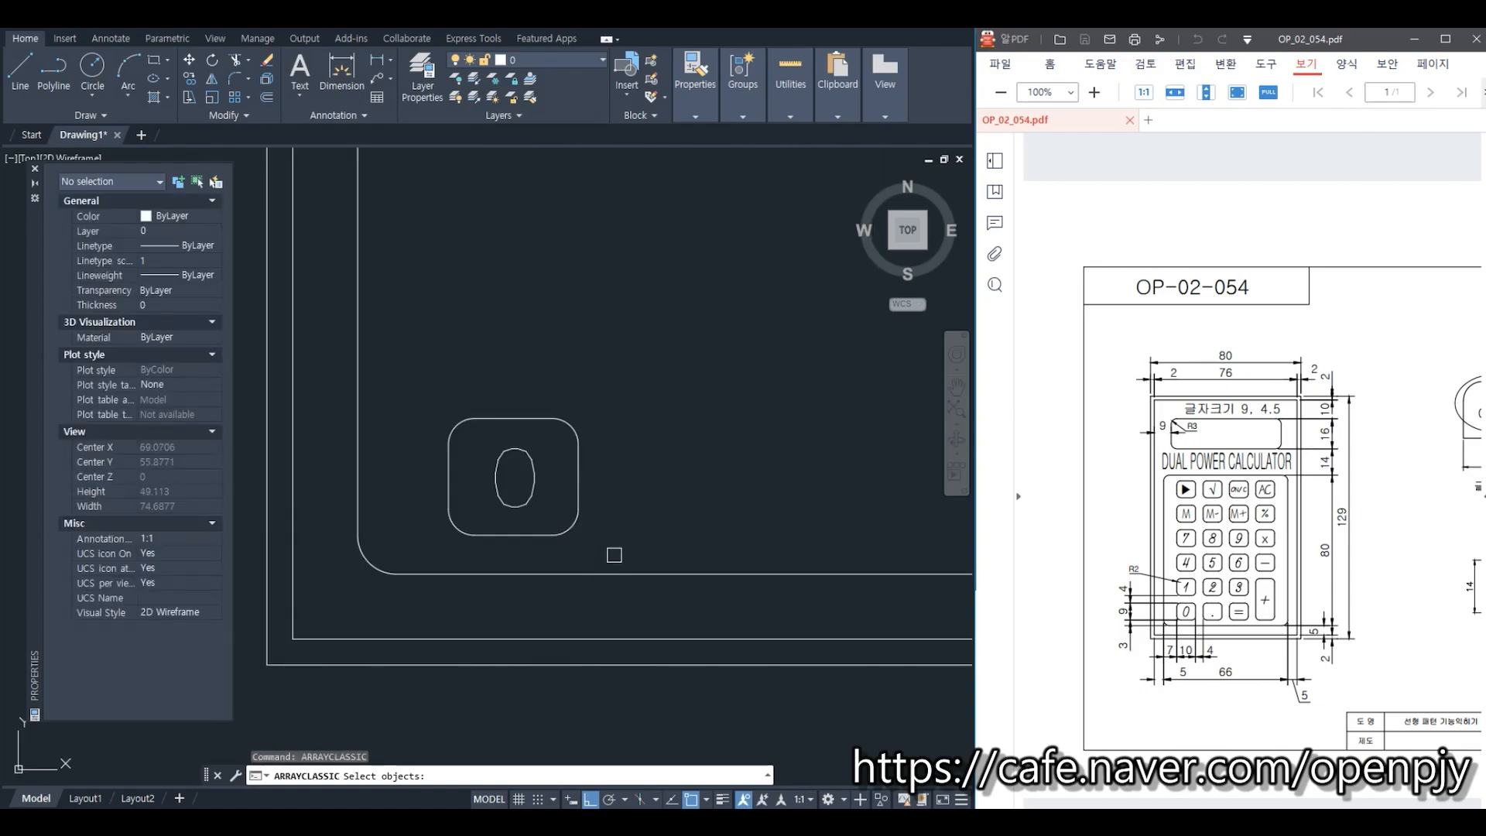
click(613, 548)
click(436, 368)
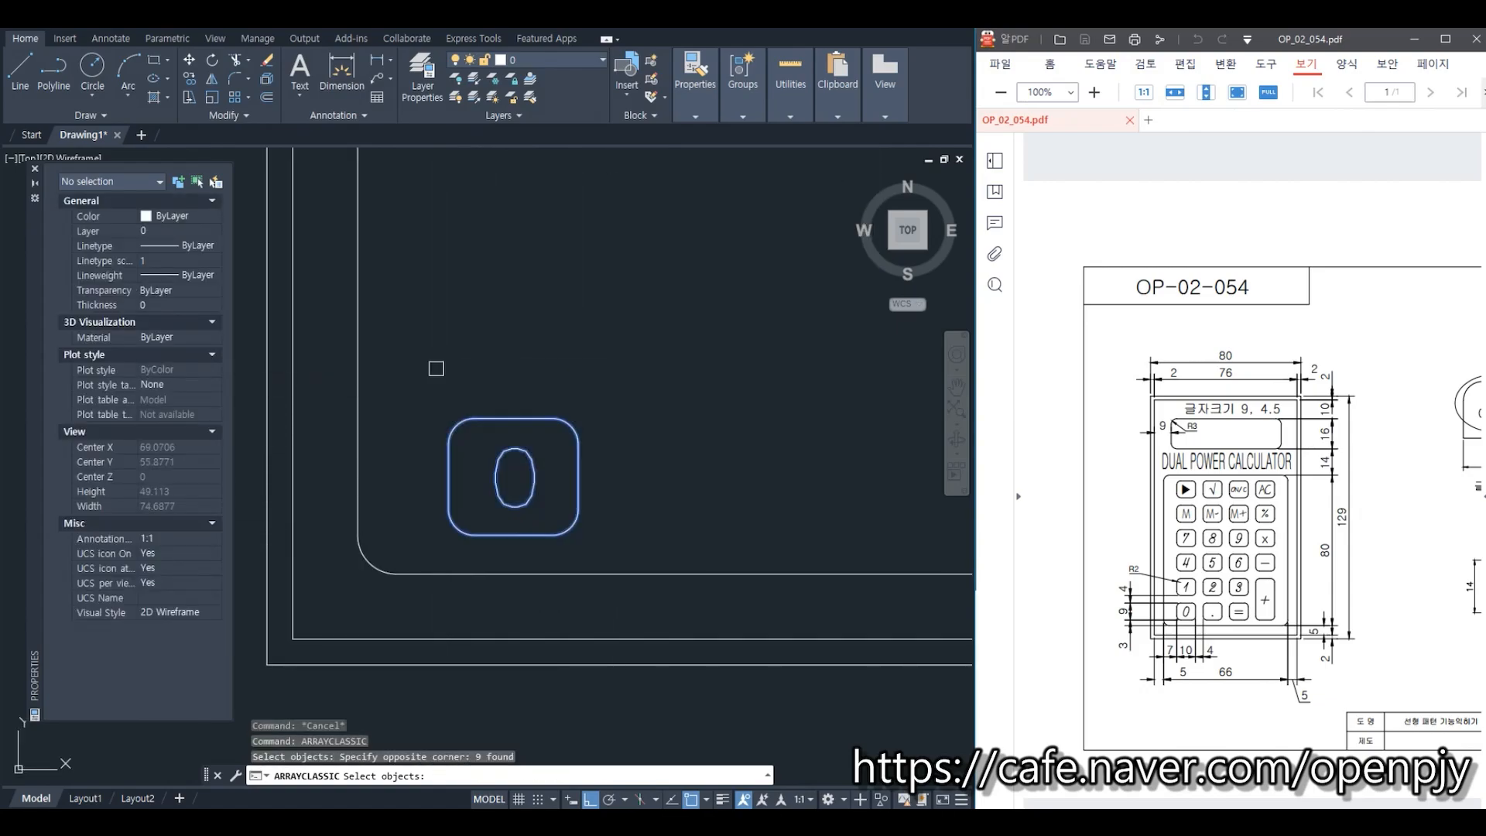
key(Return)
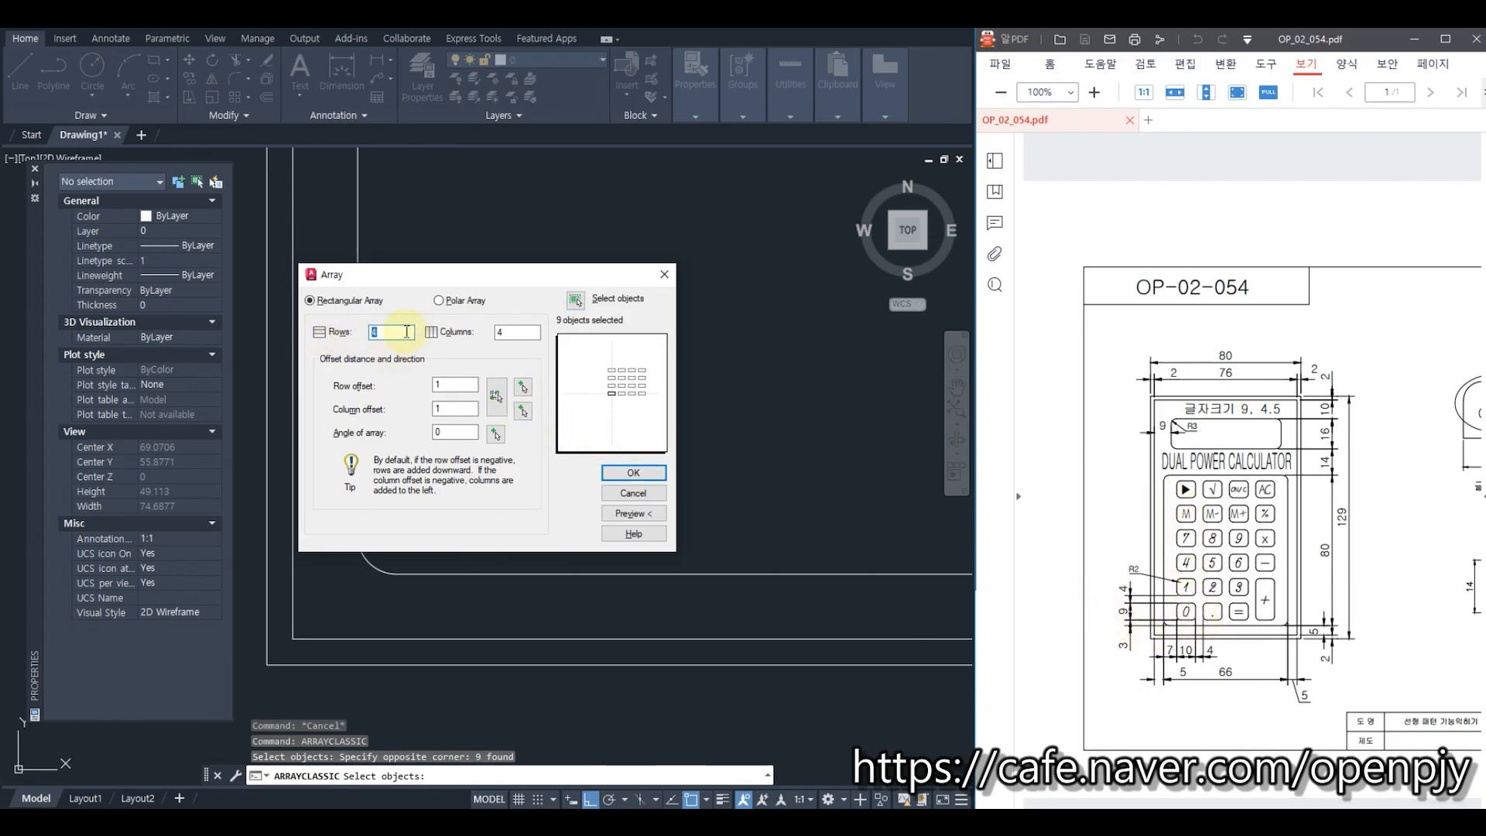
Step: Array the key in 6 rows and 4 columns with row offset 13 and column offset 14, and accept the previewed result
text(6)
double_click(514, 331)
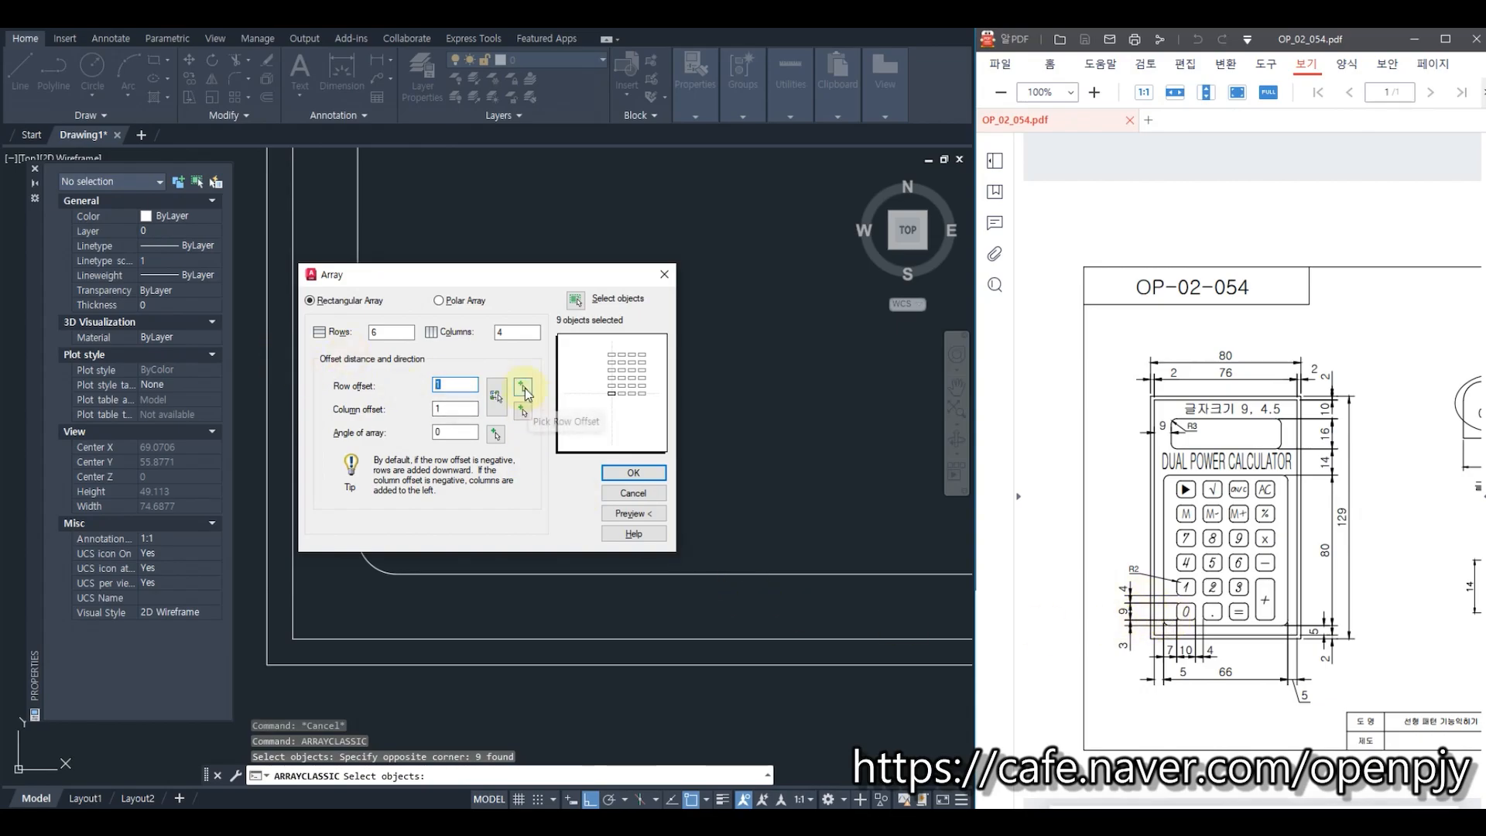
text(13)
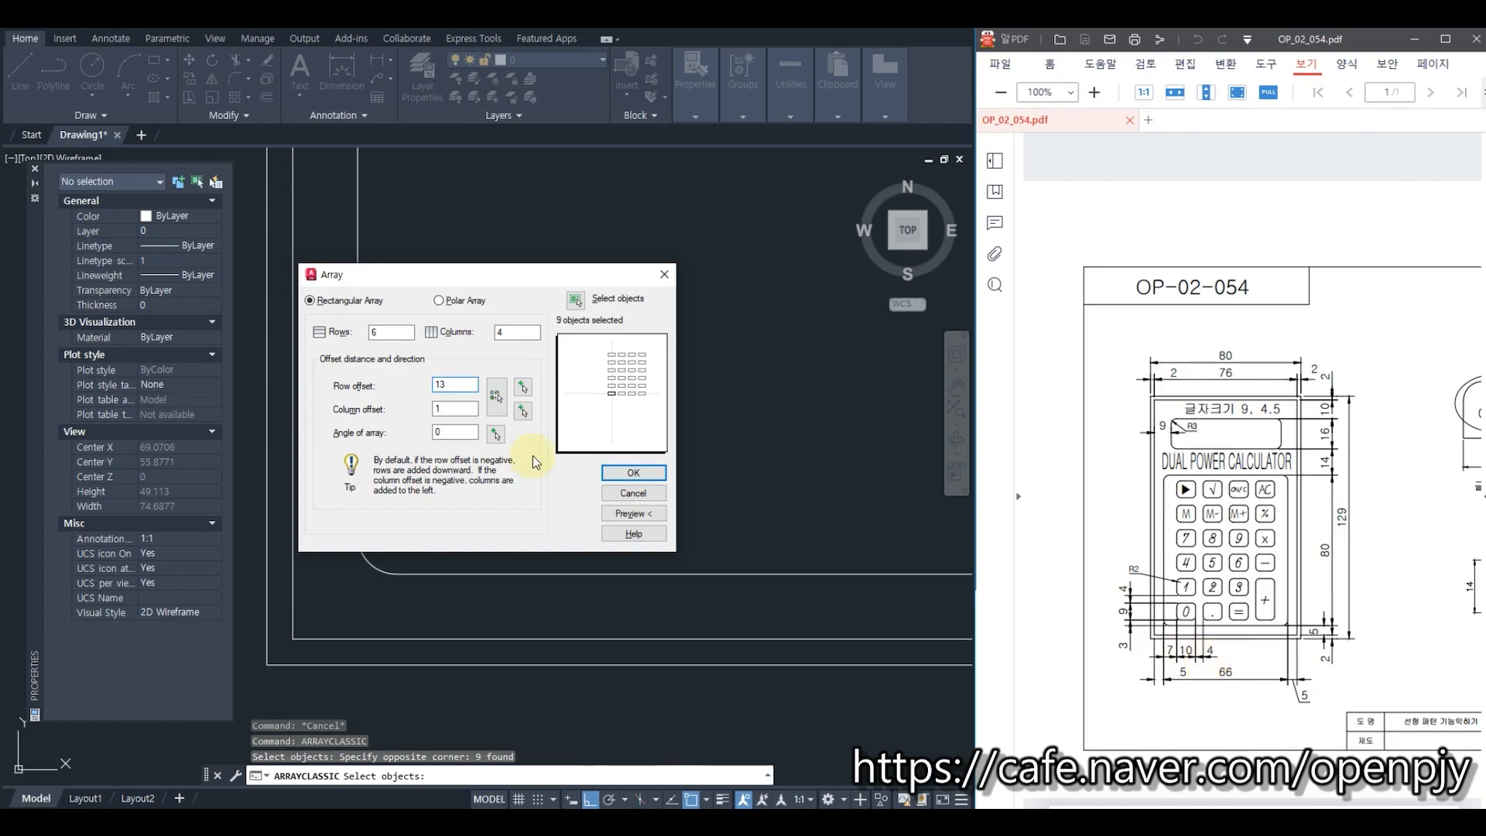
text(14)
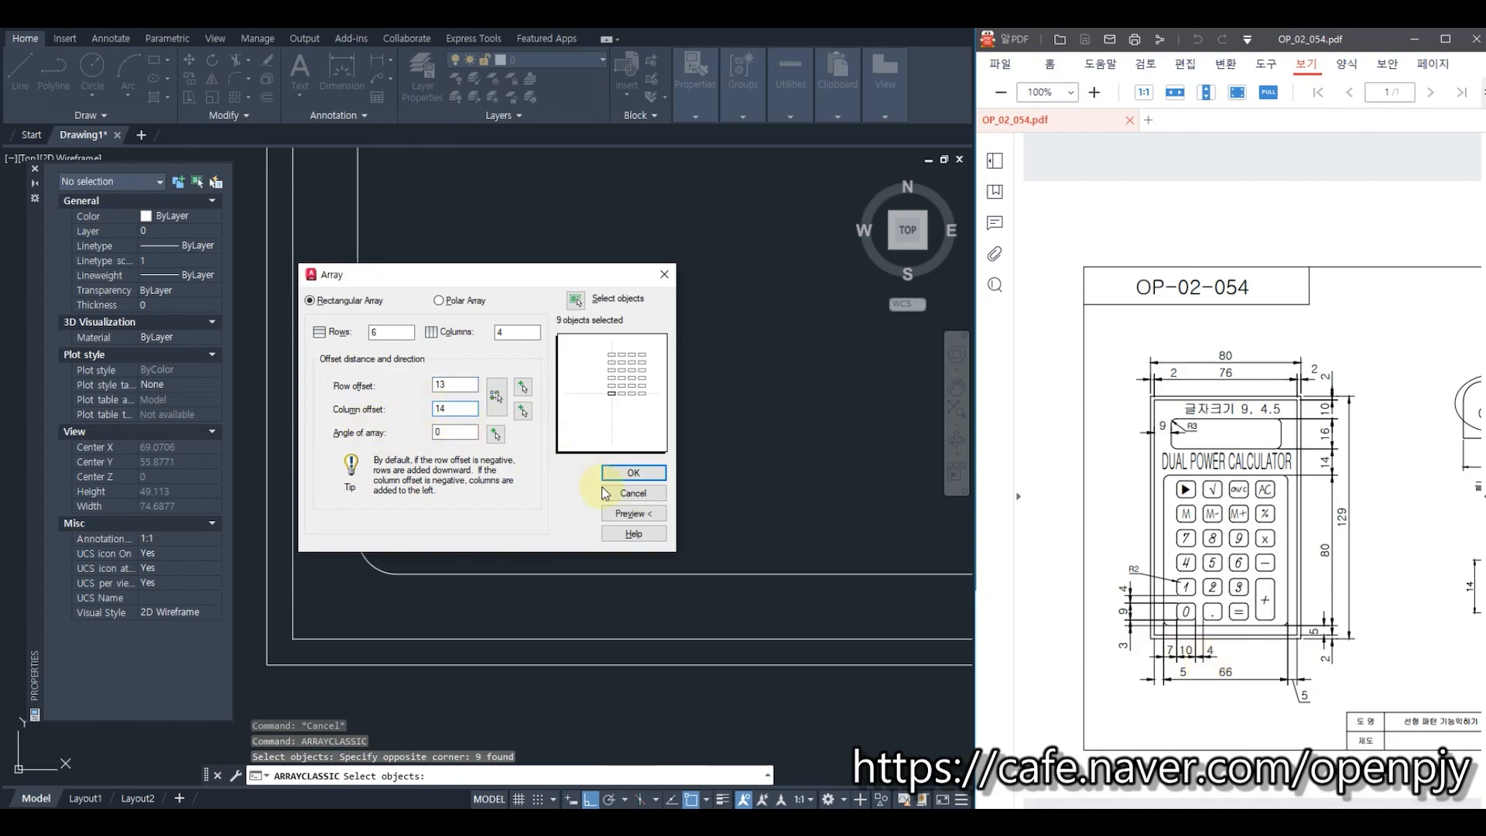
click(634, 514)
scroll(734, 168, down, 2)
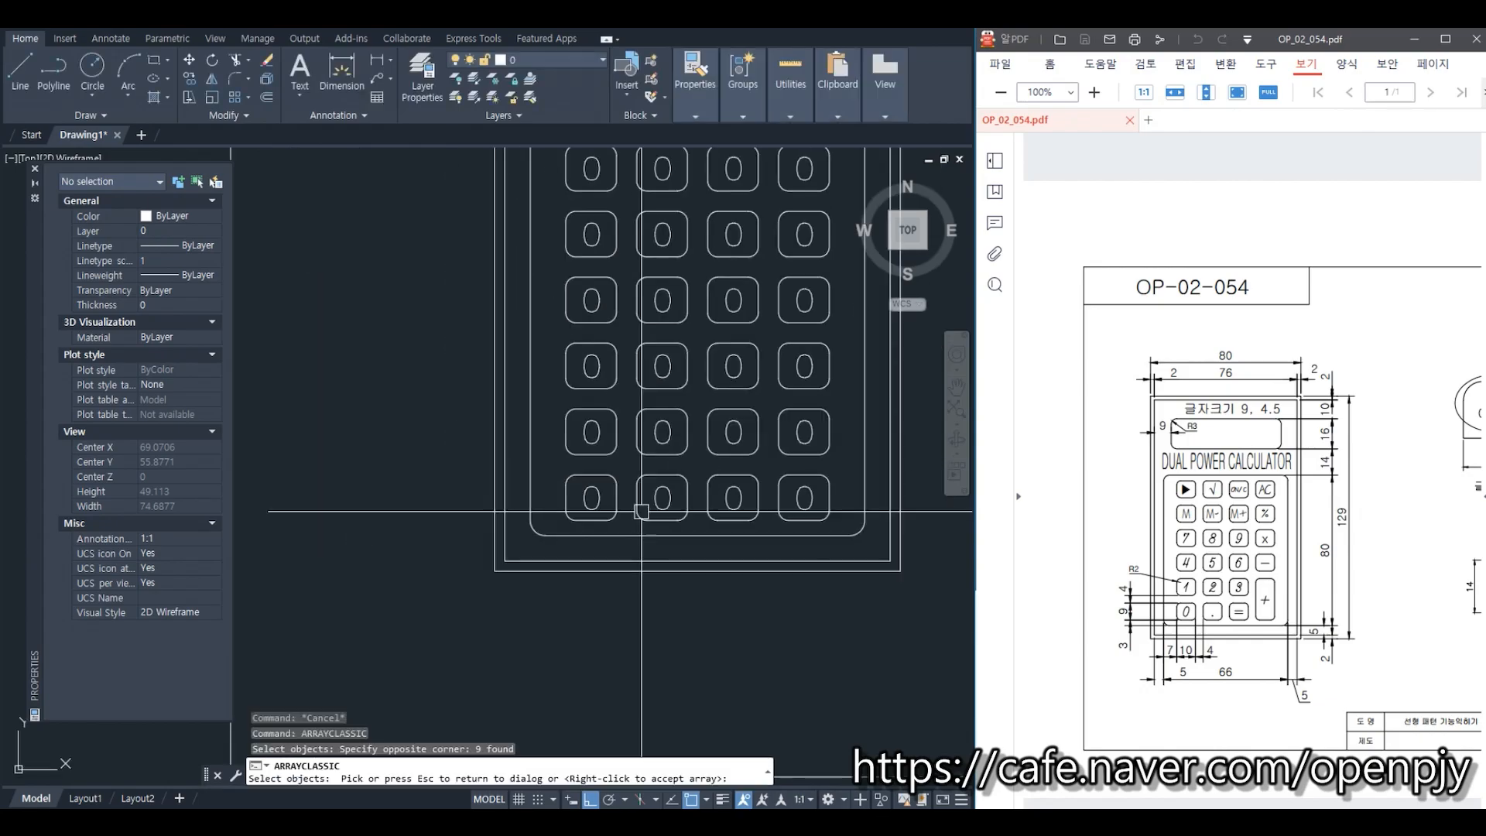
middle_drag(831, 526, 696, 627)
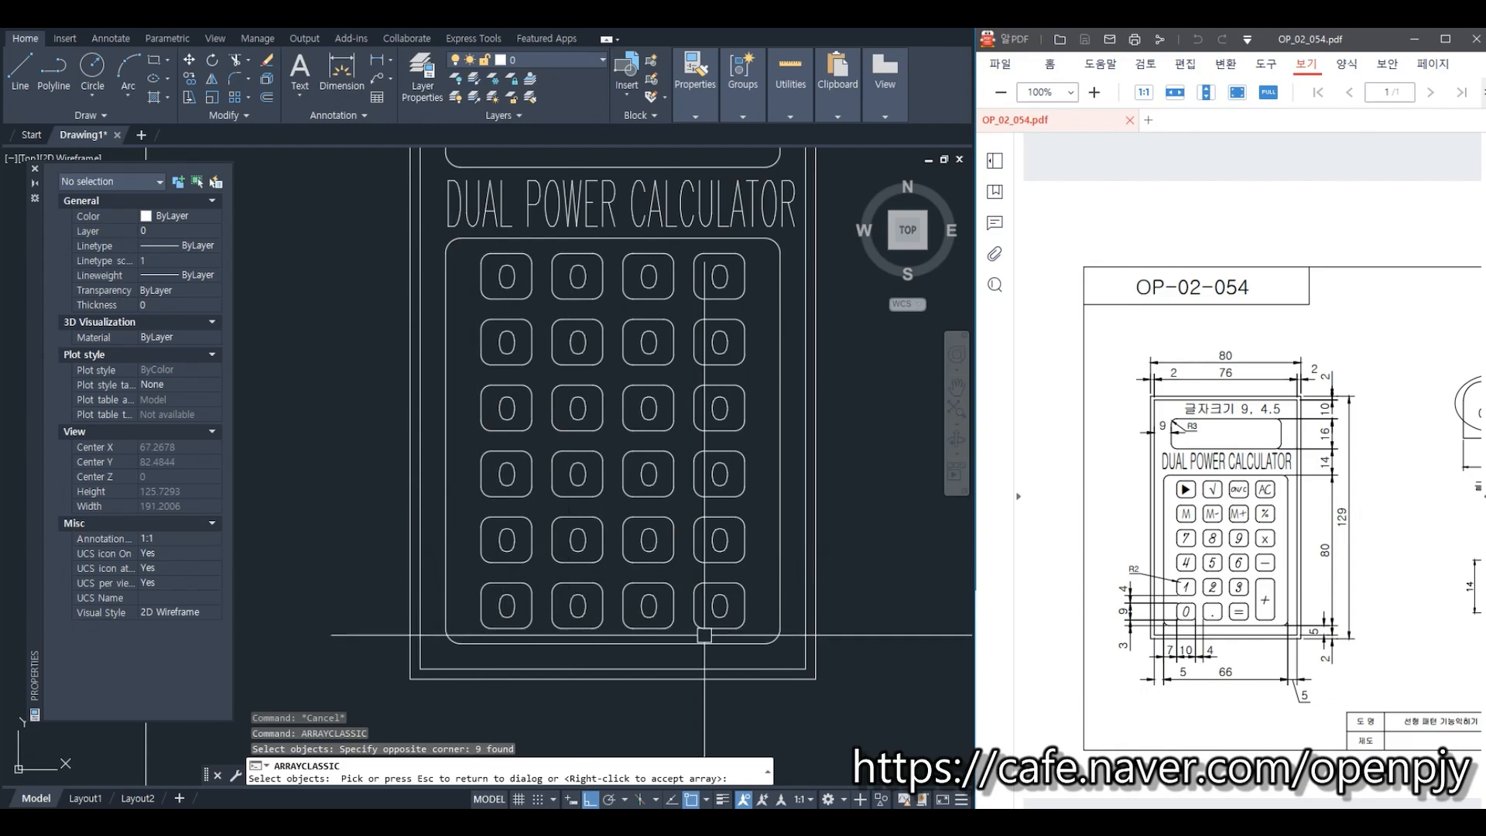
right_click(617, 779)
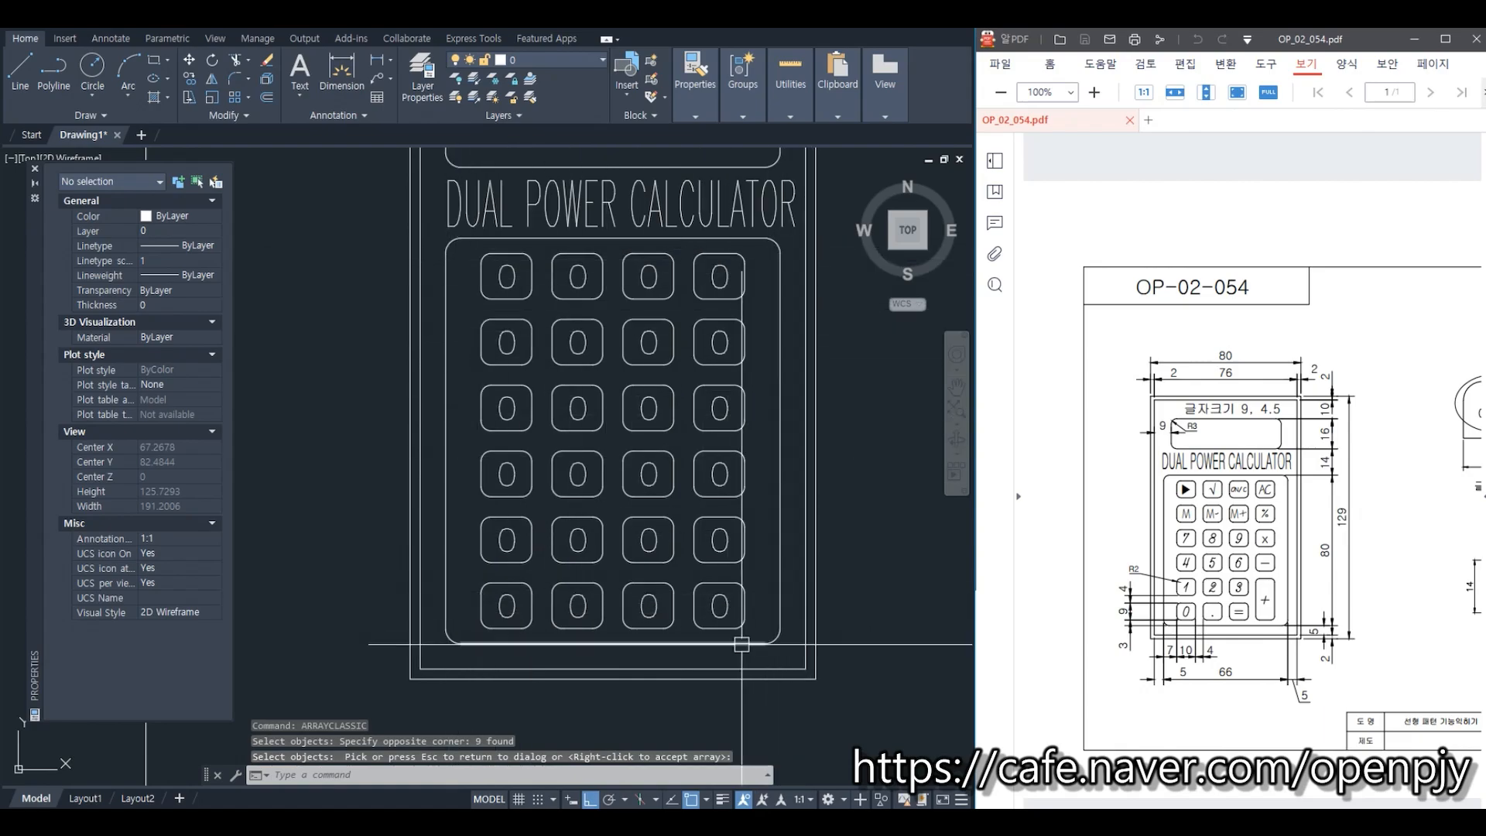
Step: Change the first three key labels in the second row from the bottom to 1, 2 and 3
click(506, 540)
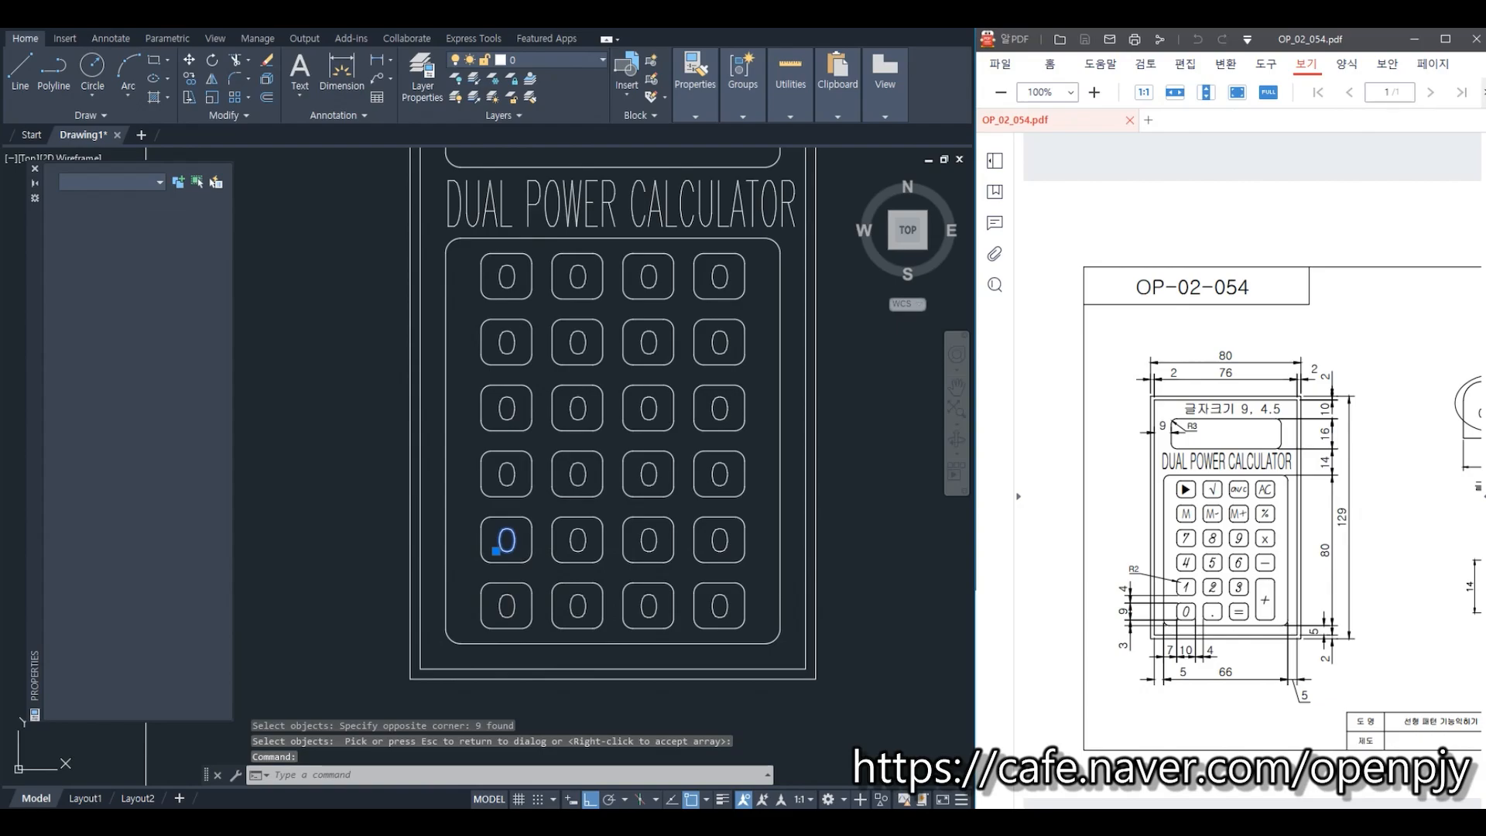
text(1)
click(575, 549)
click(578, 542)
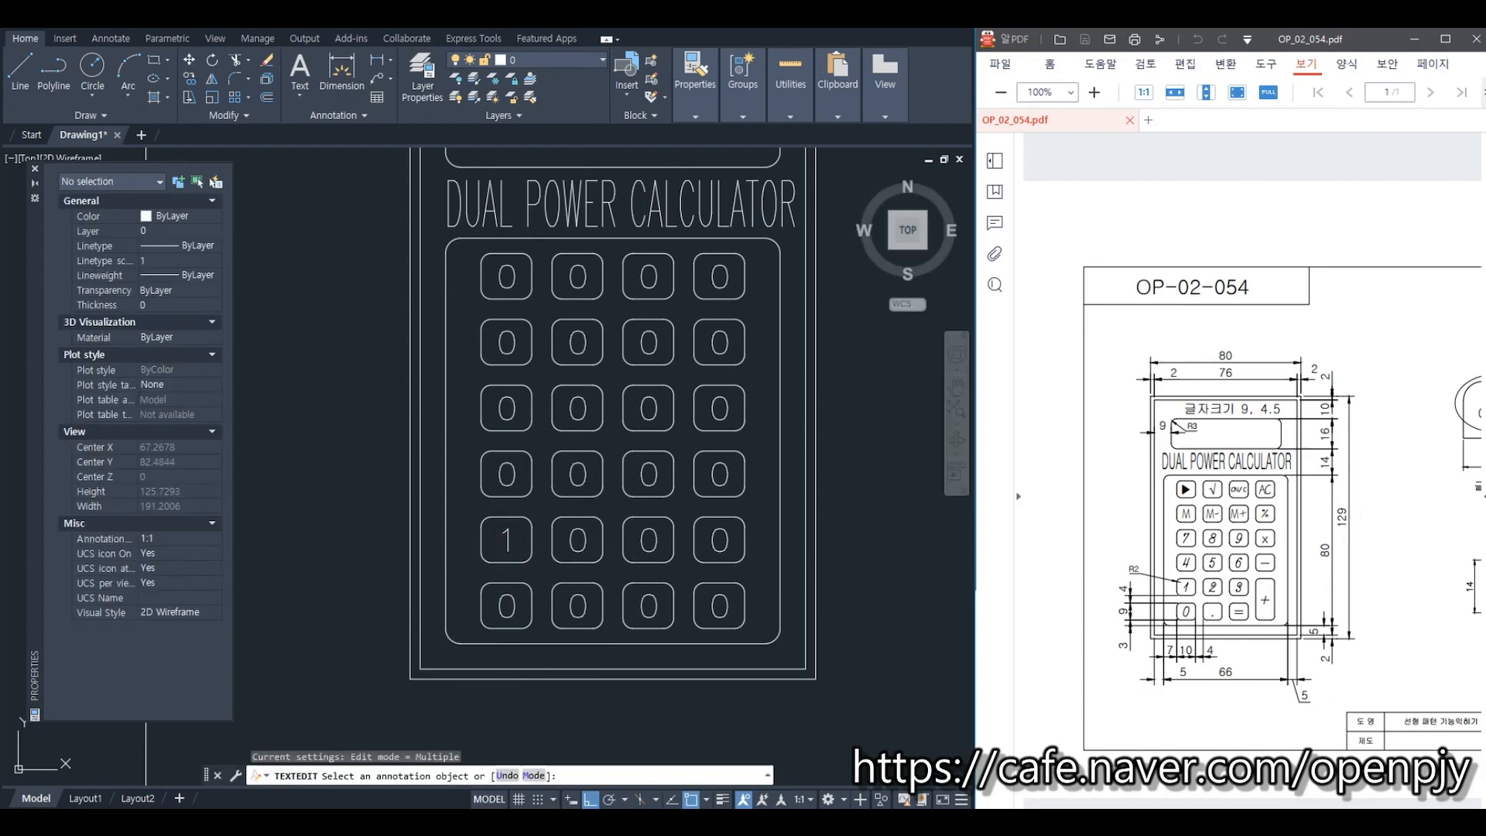
text(2)
click(650, 542)
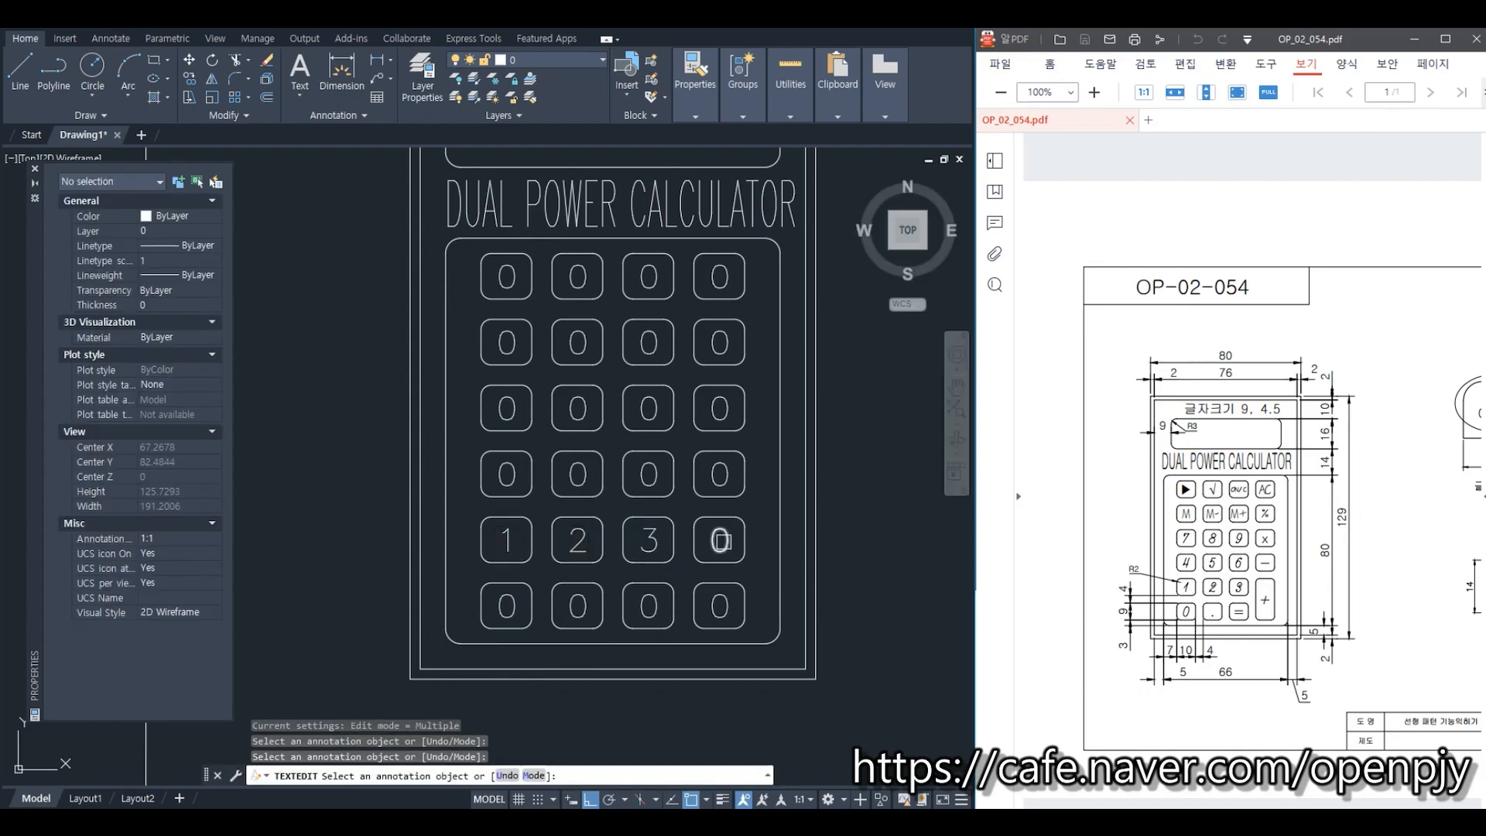
text(3)
Step: Change the first three key labels in the third row from the bottom to 4, 5 and 6
click(506, 473)
text(4)
click(557, 483)
text(5)
click(651, 480)
text(6)
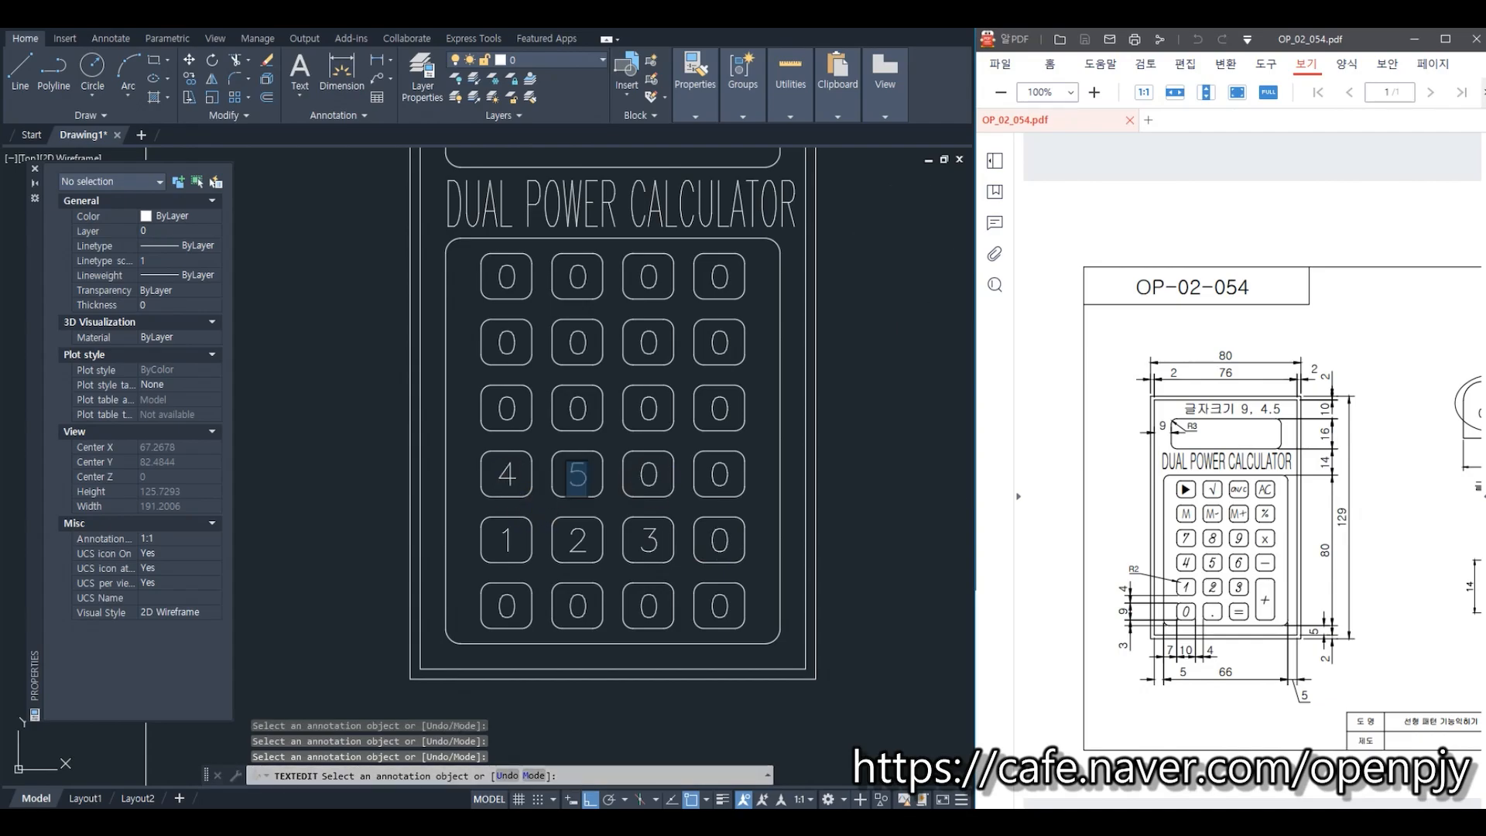
click(506, 408)
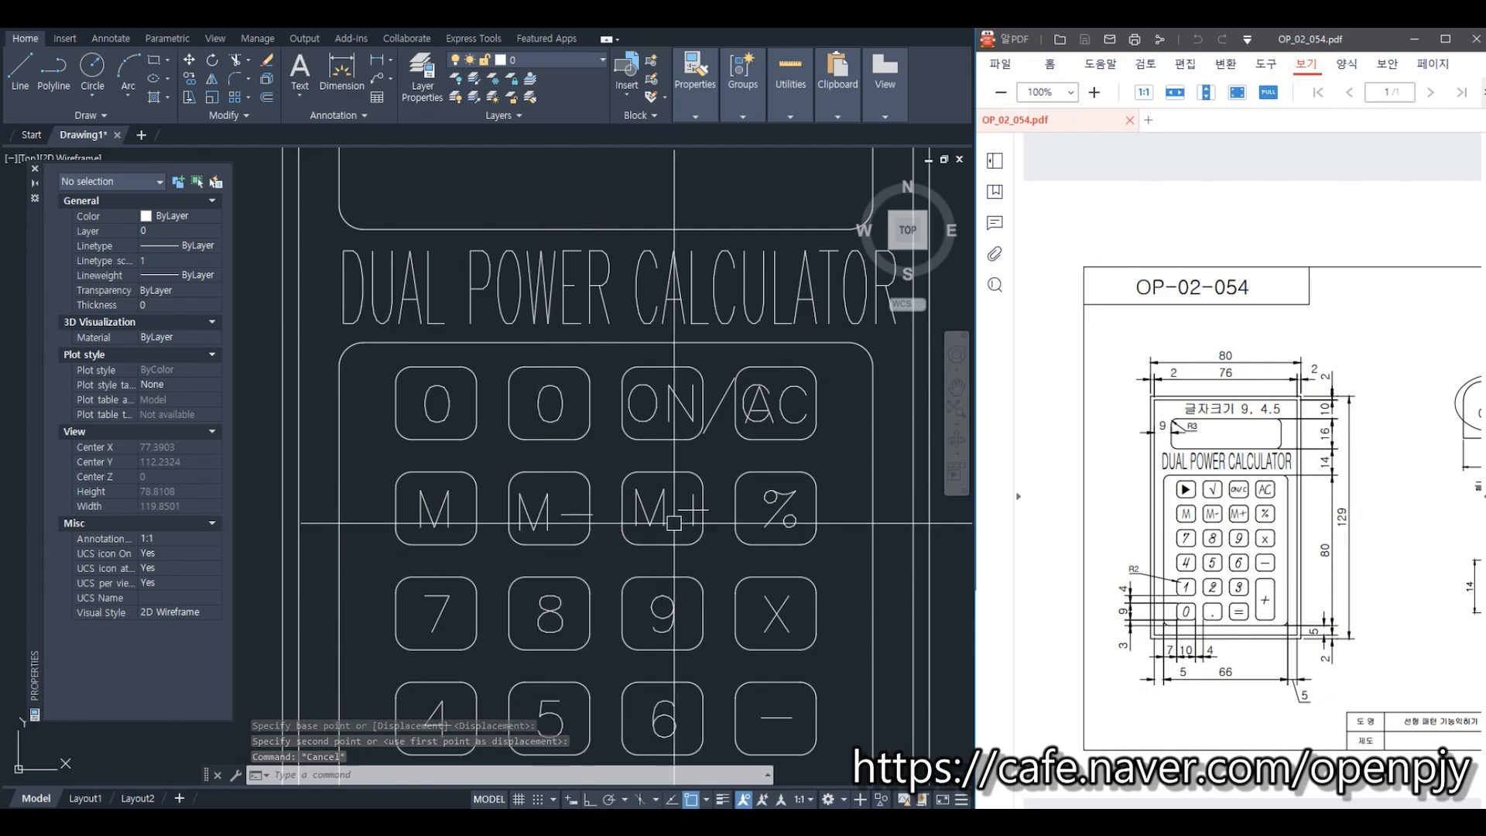
Step: Set the width factor of the M- and M+ key labels to 0.8
click(551, 519)
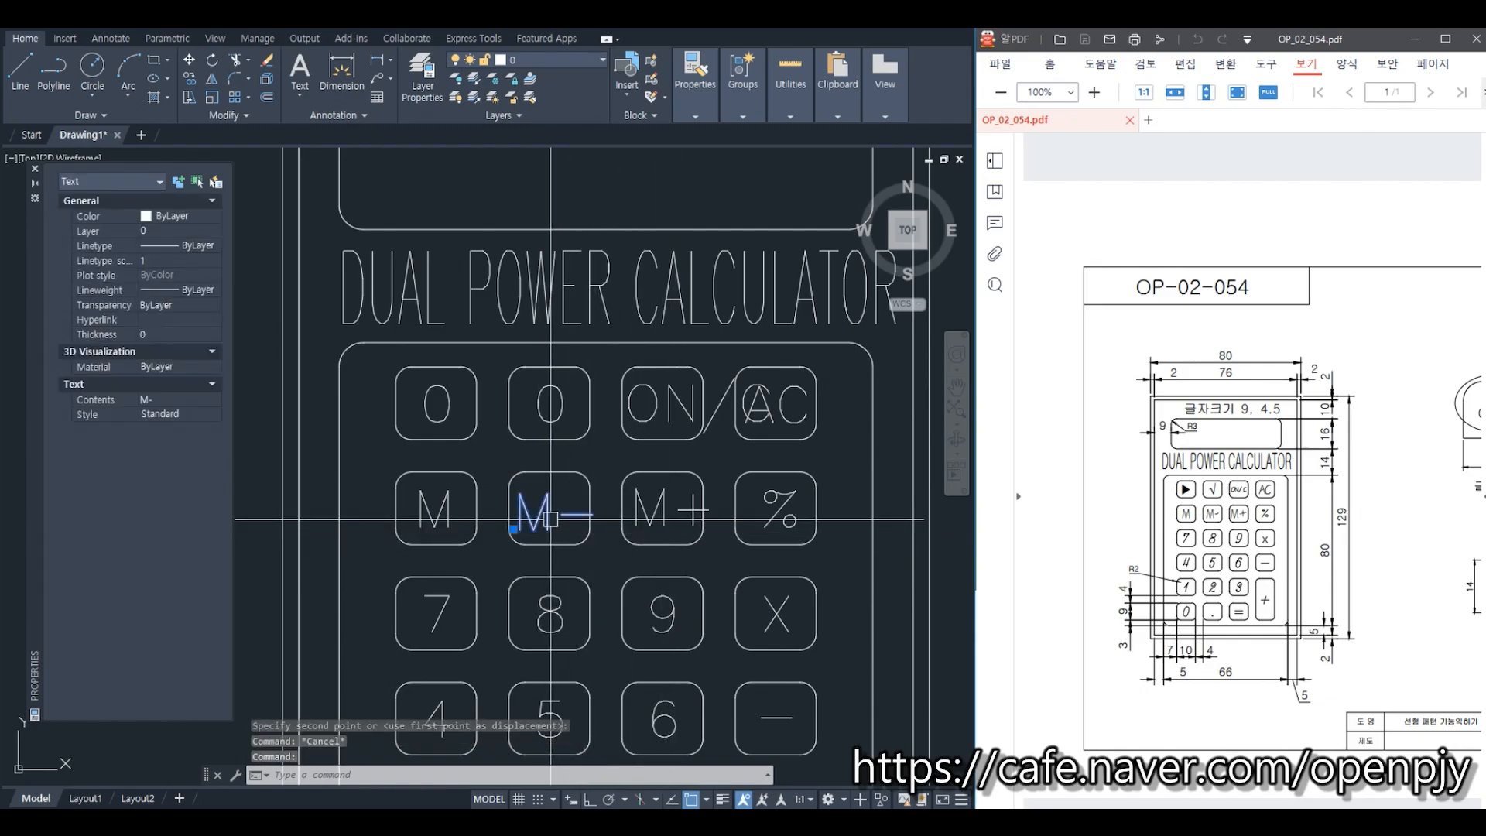
click(662, 512)
click(167, 489)
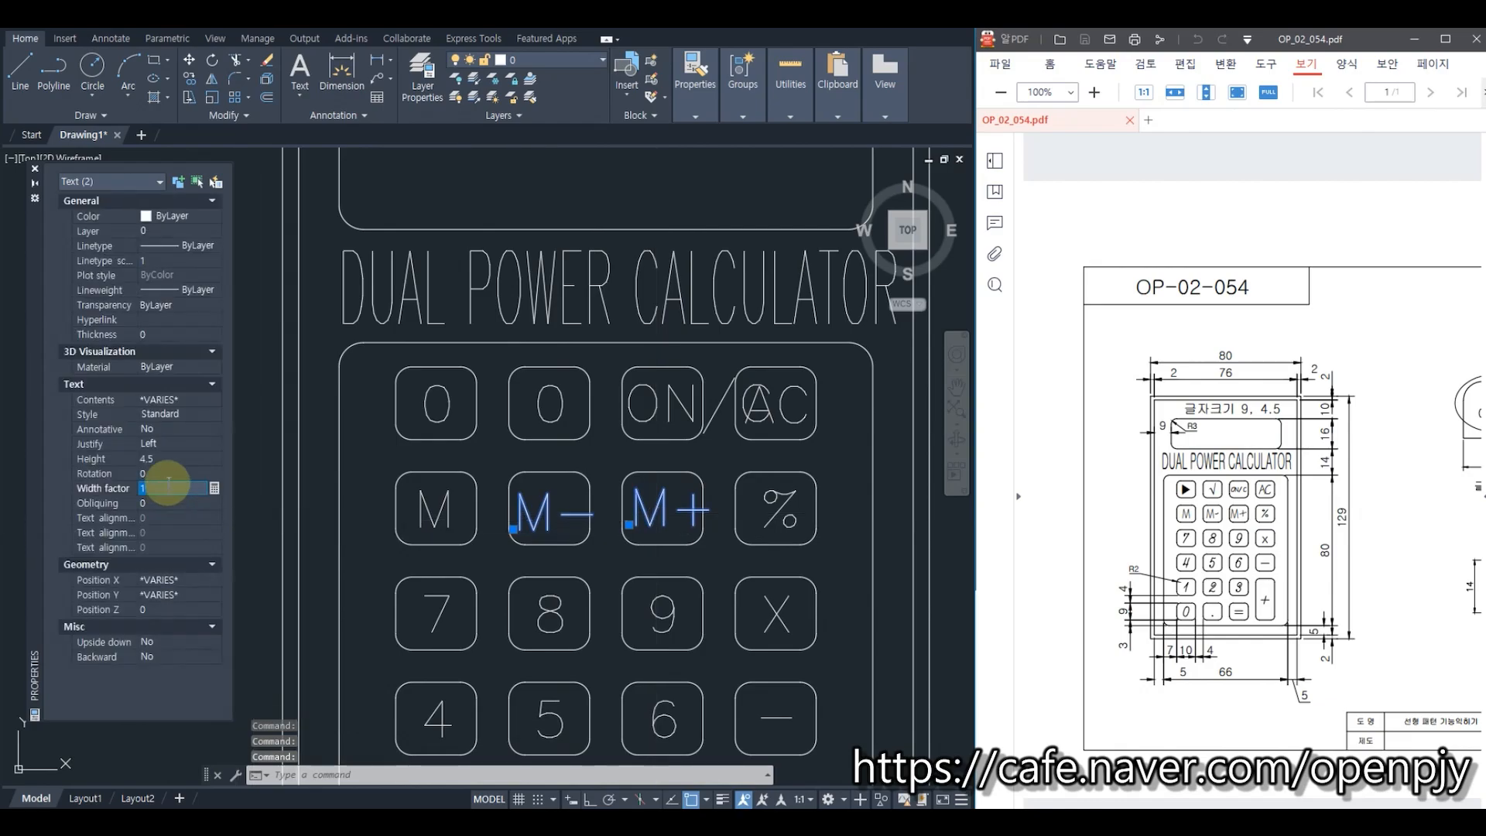
text(0.8)
key(Return)
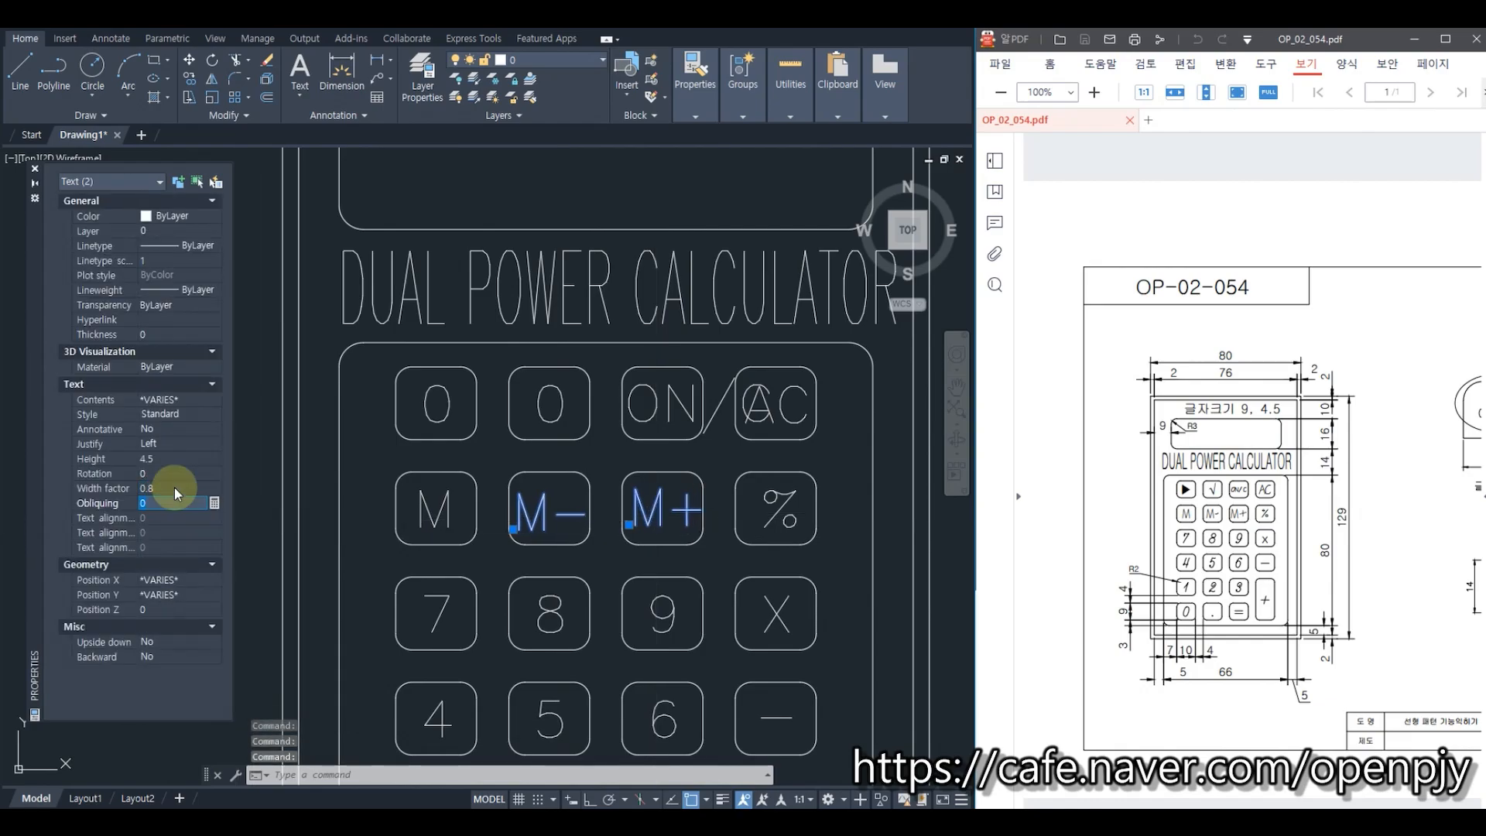
key(Escape)
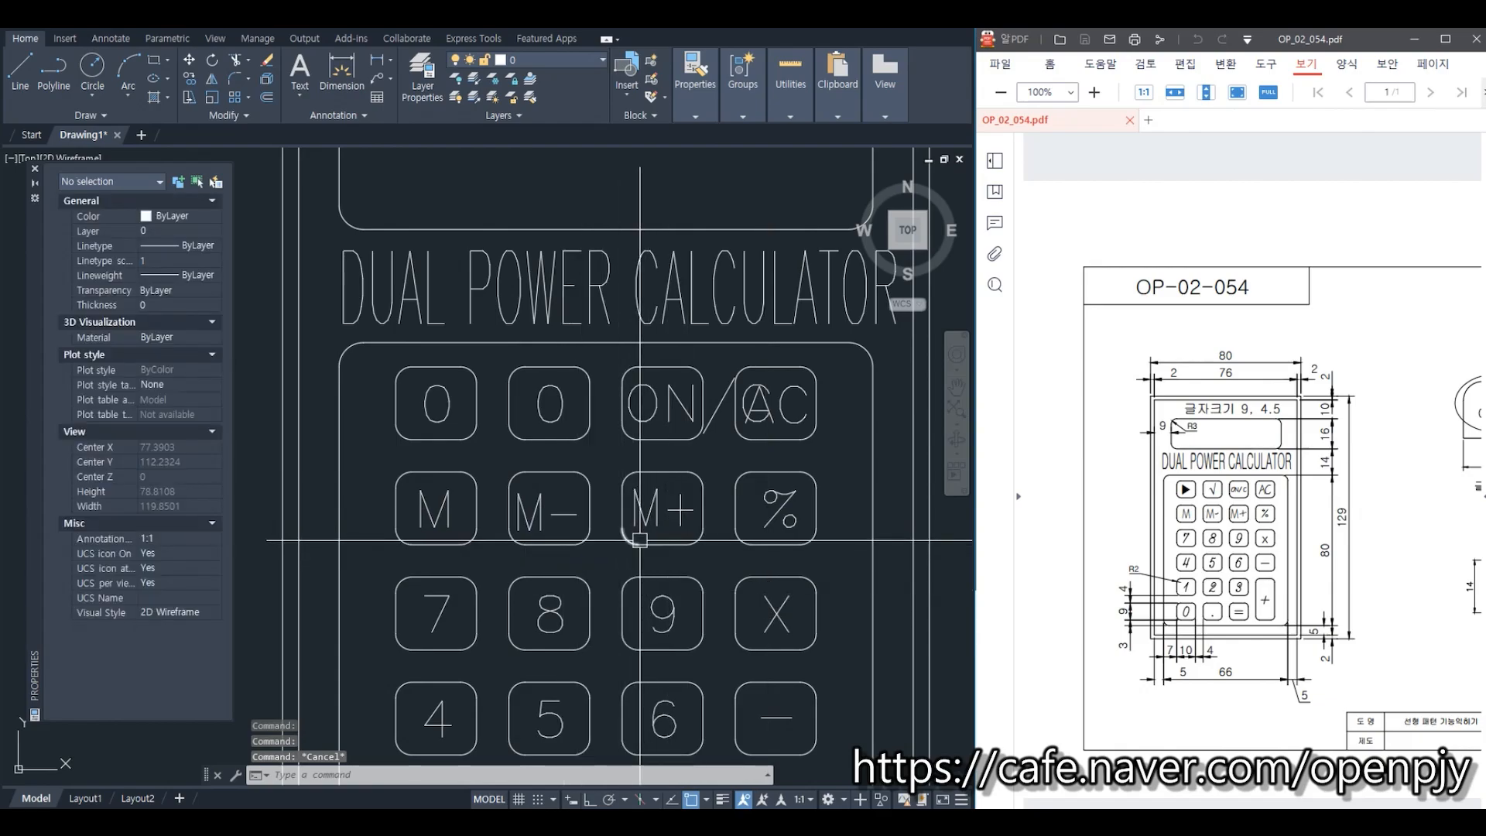
Step: Move the M- label slightly to the right within its key to centre it
key(m)
key(space)
click(567, 515)
key(space)
click(567, 517)
click(572, 518)
Step: Set the width factor of the AC key label to 0.9
click(789, 416)
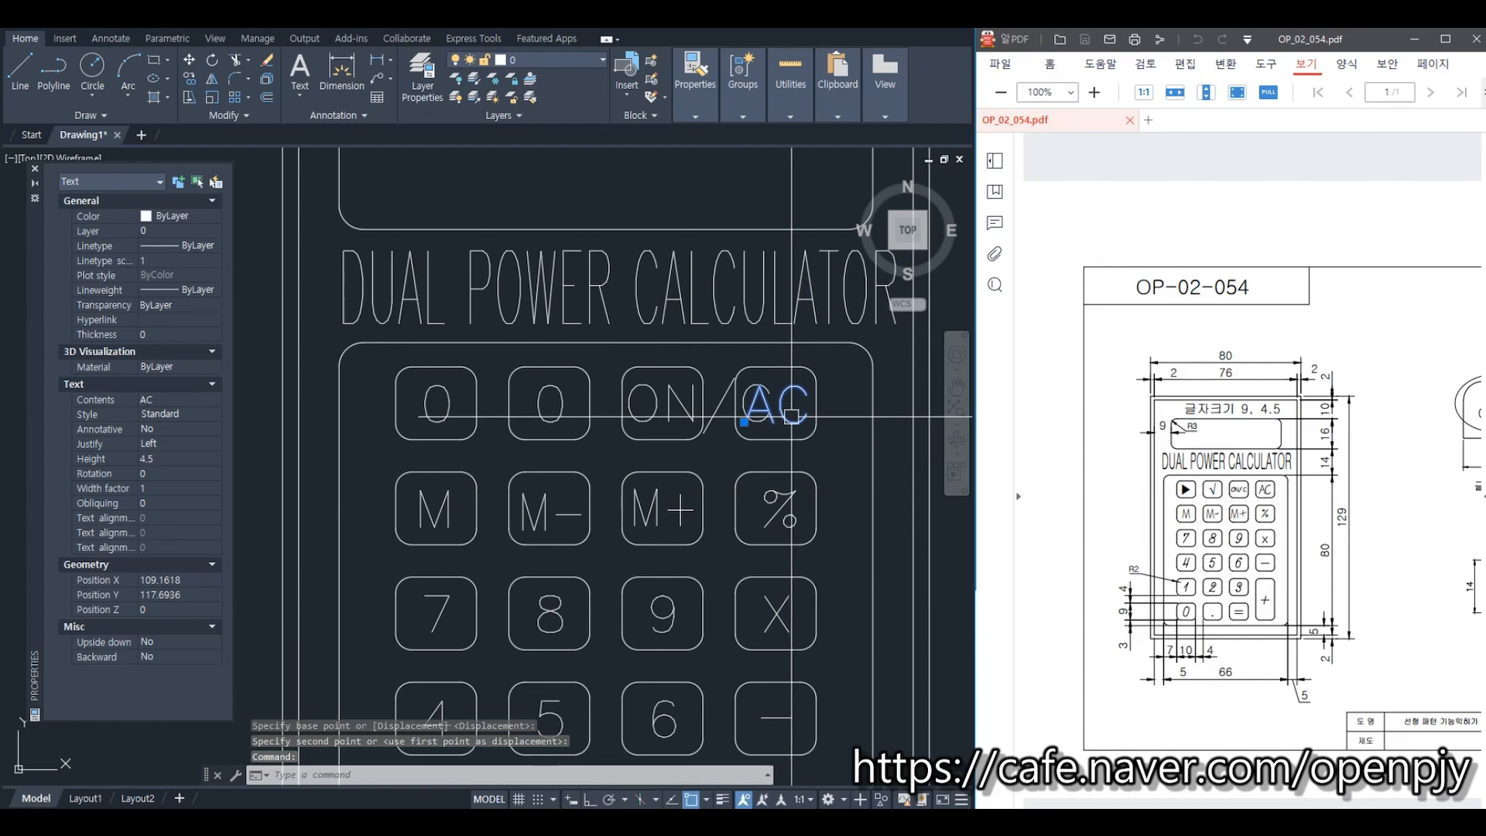
click(162, 488)
text(0.)
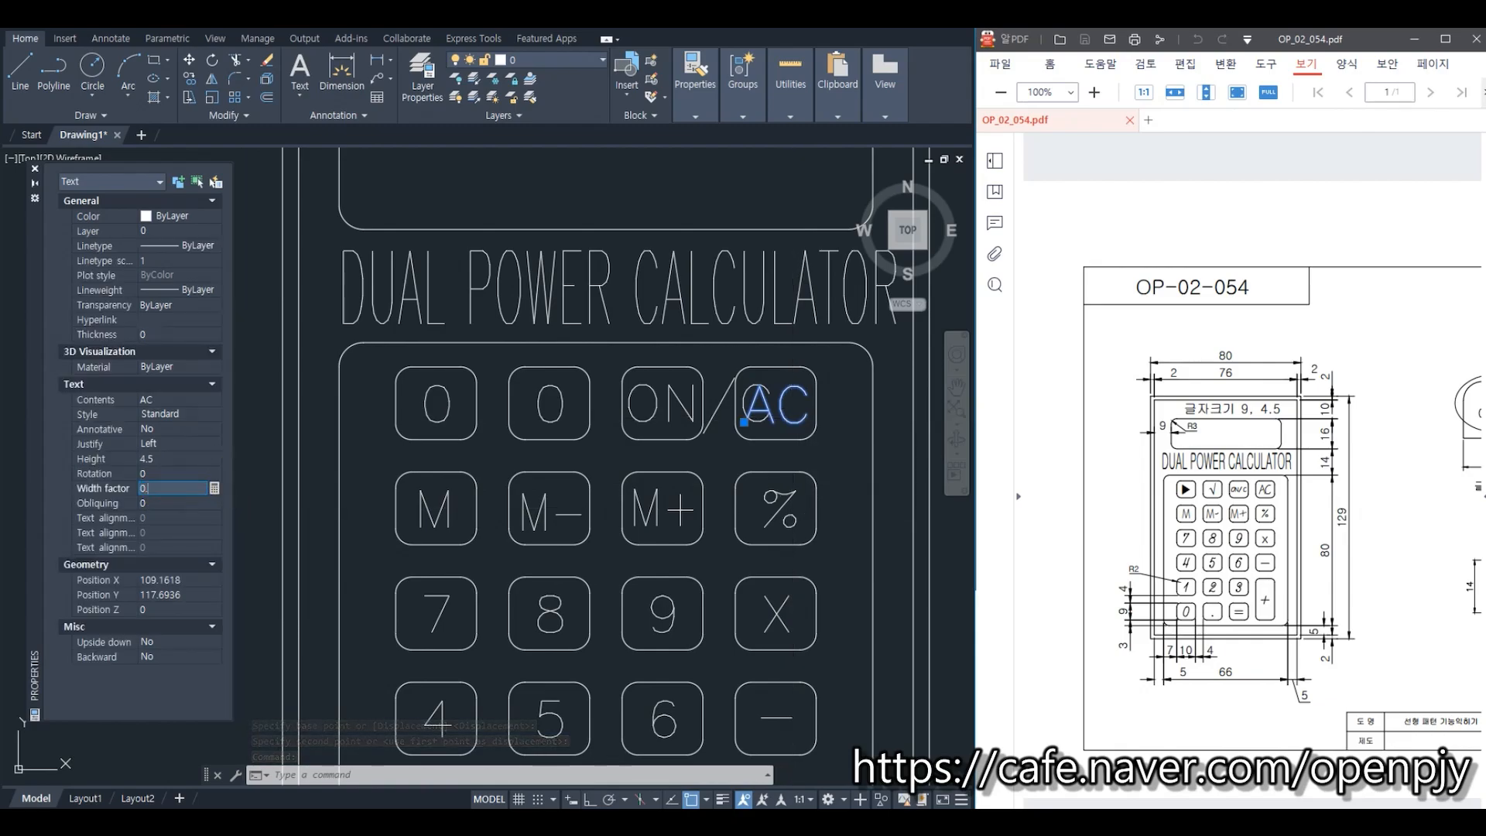
text(9)
key(Return)
key(Escape)
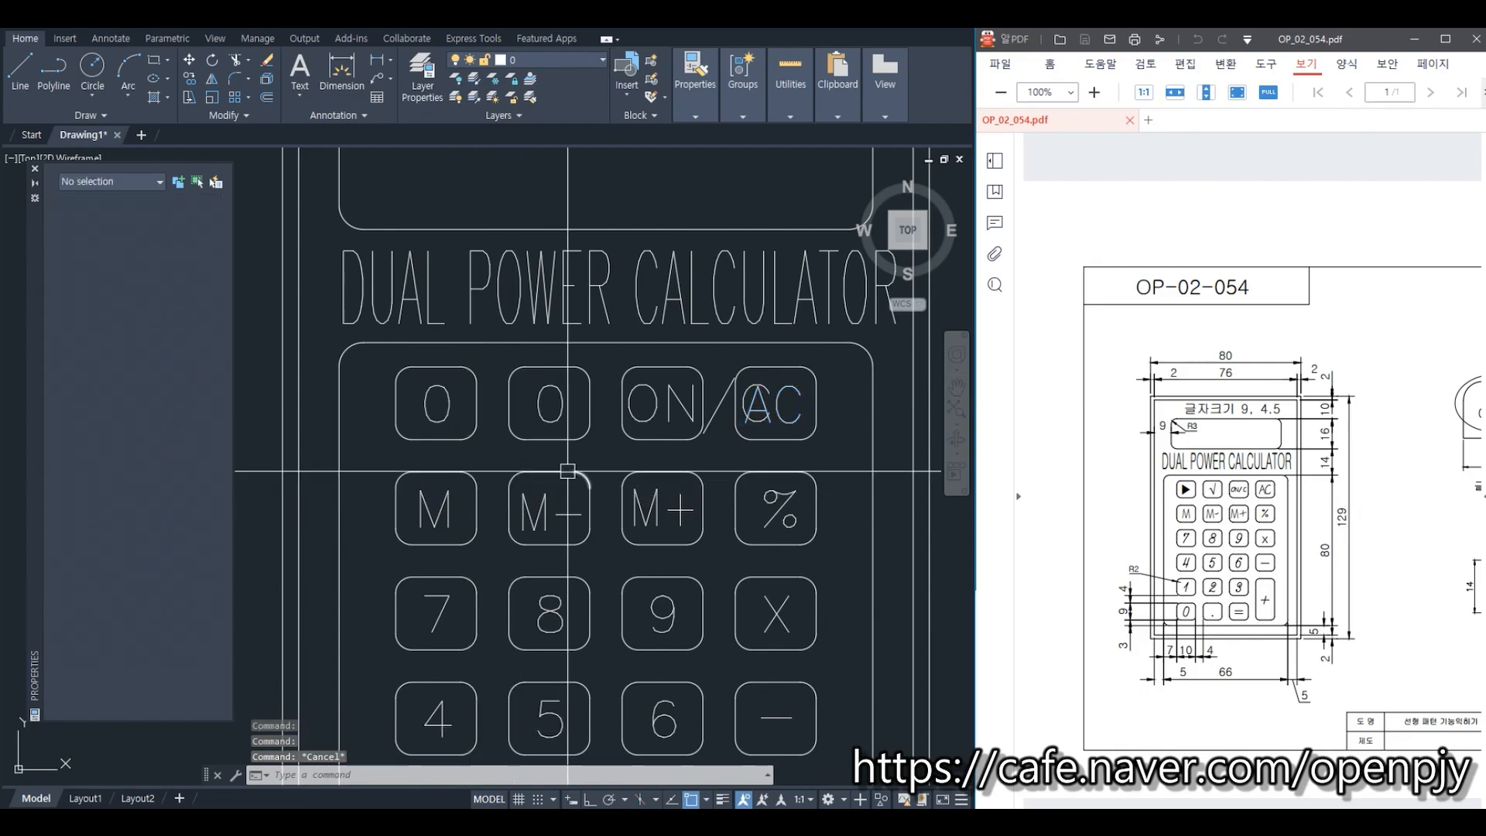
Step: Set the width factor of the ON/C key label to 0.4 so it fits inside its key
click(659, 405)
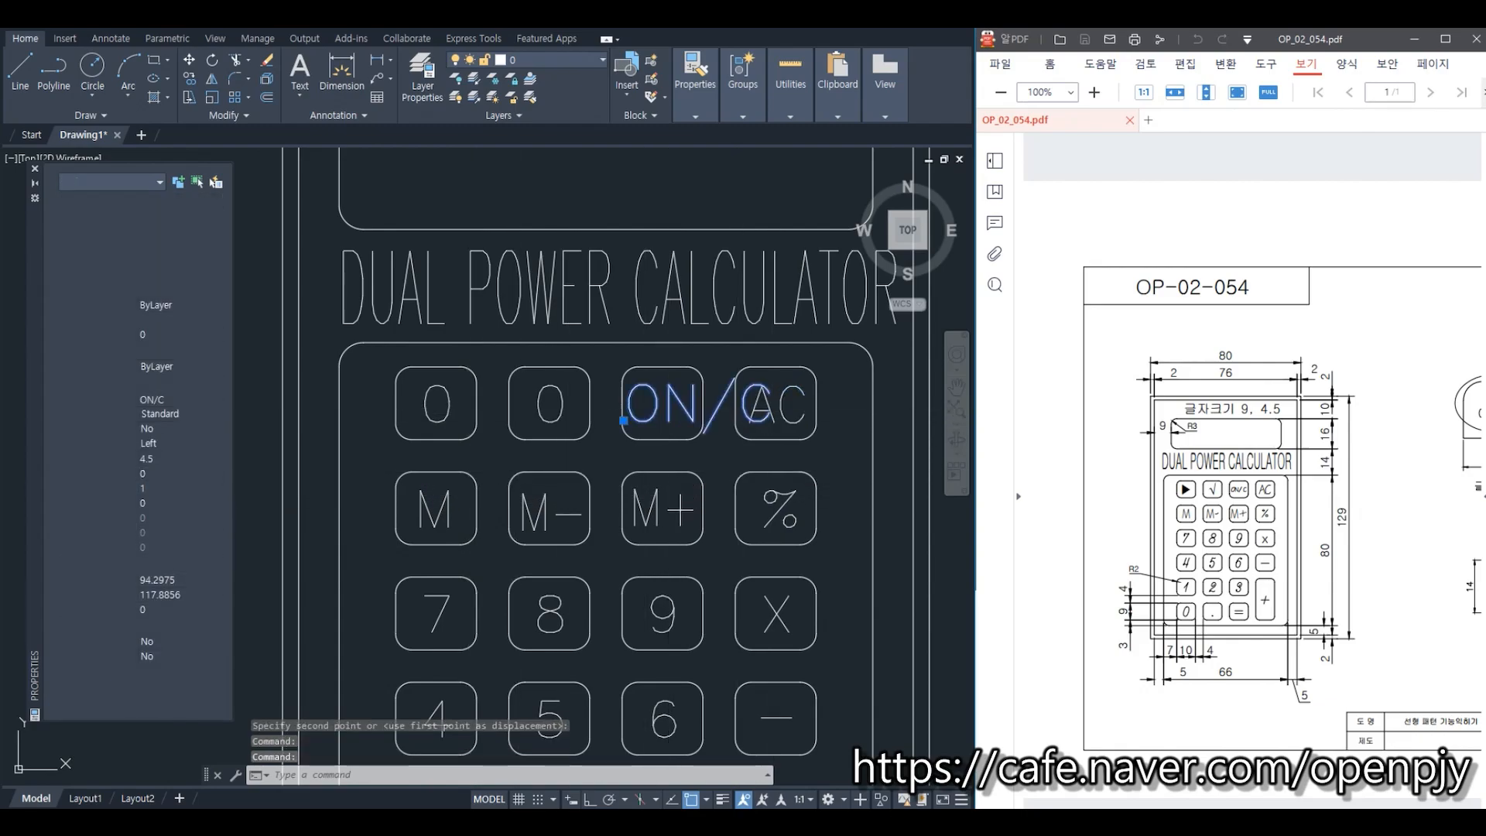
click(169, 484)
text(0.4)
key(Return)
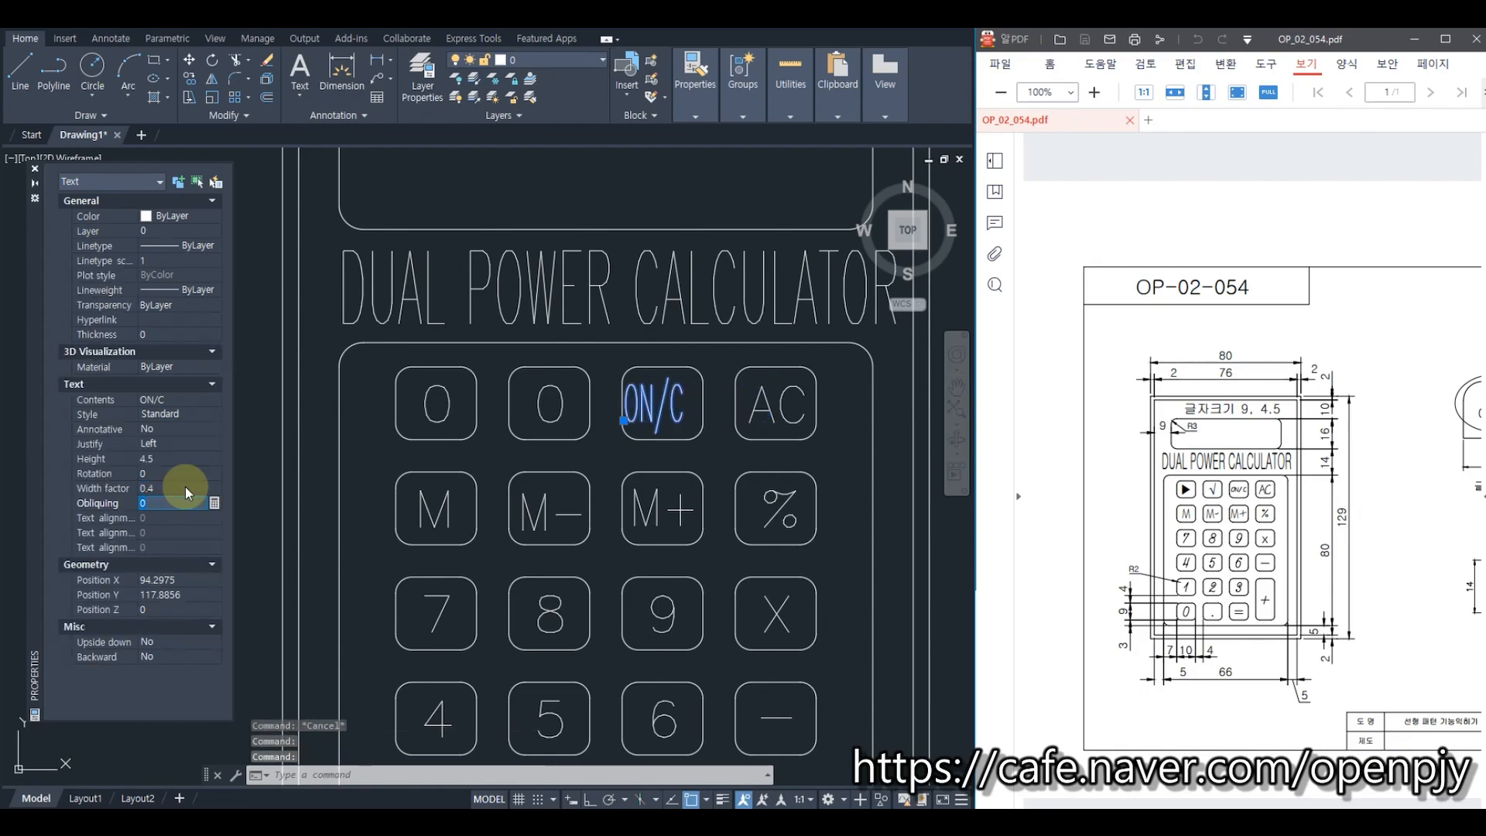
key(Escape)
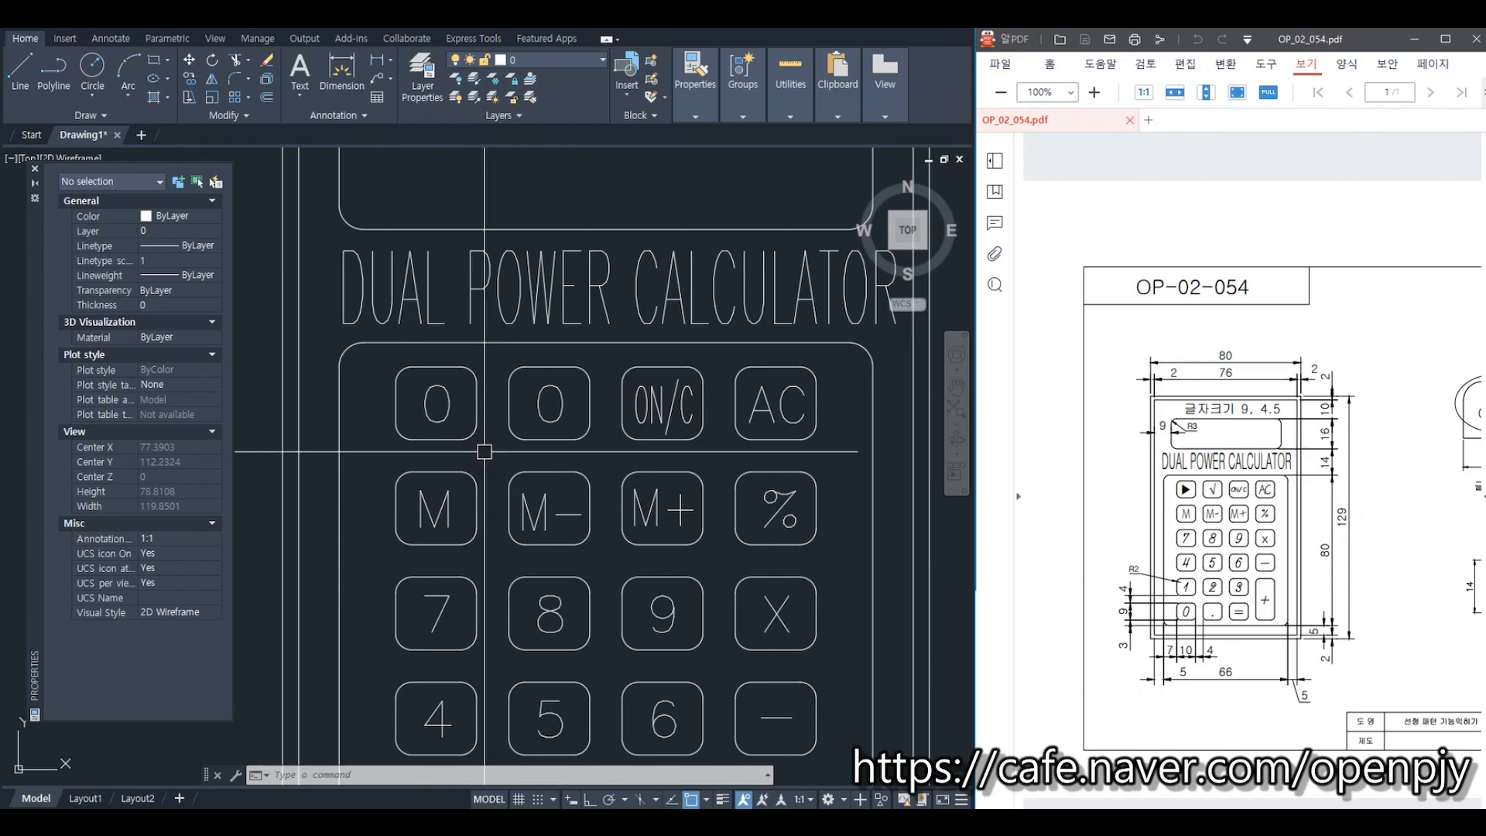
Step: Replace the 0 label on the first key of the keypad's top row with the ▶ symbol
click(448, 419)
double_click(449, 418)
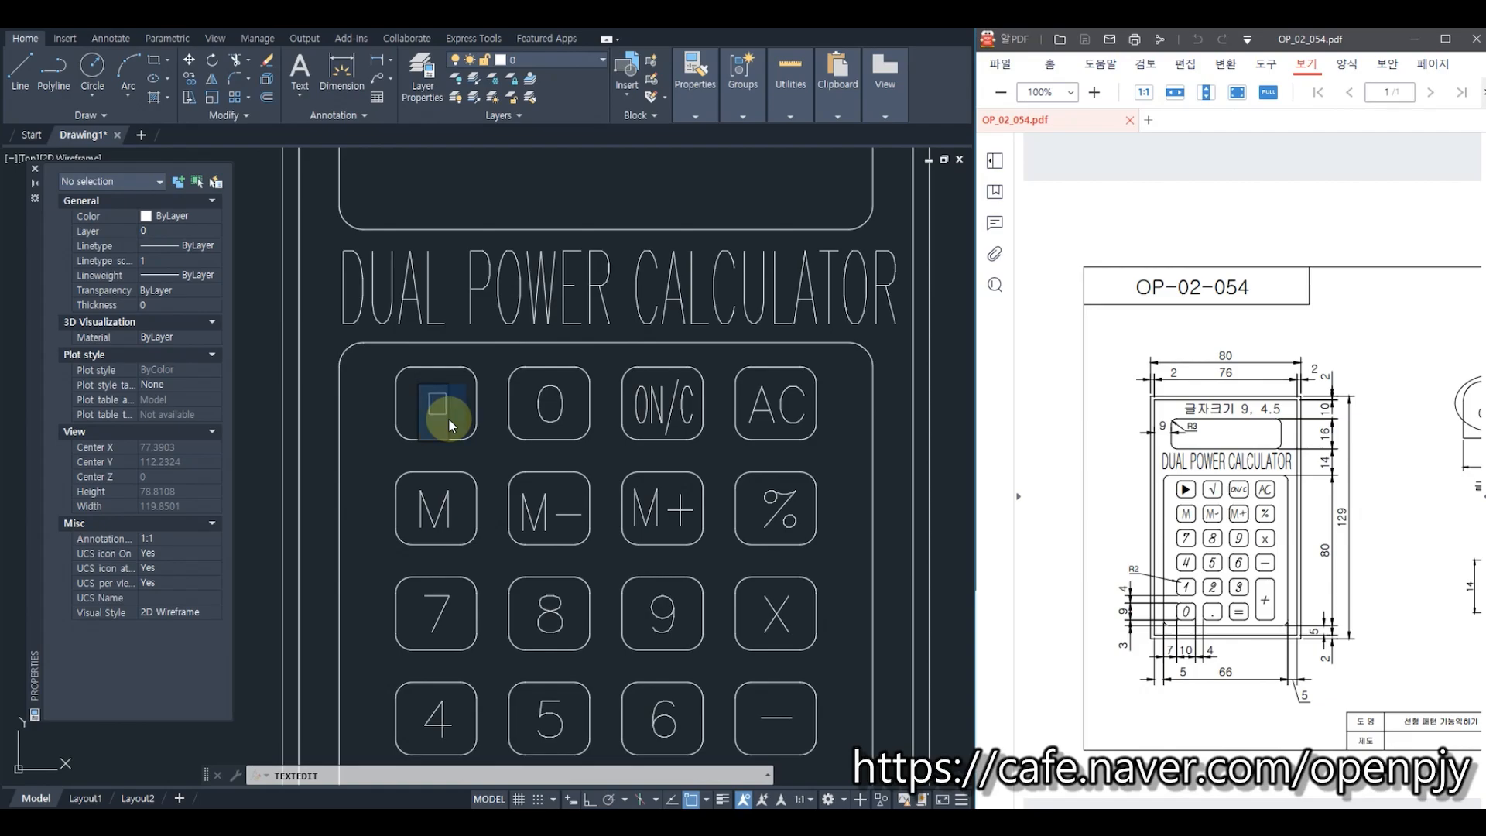
key(Hangul_Hanja)
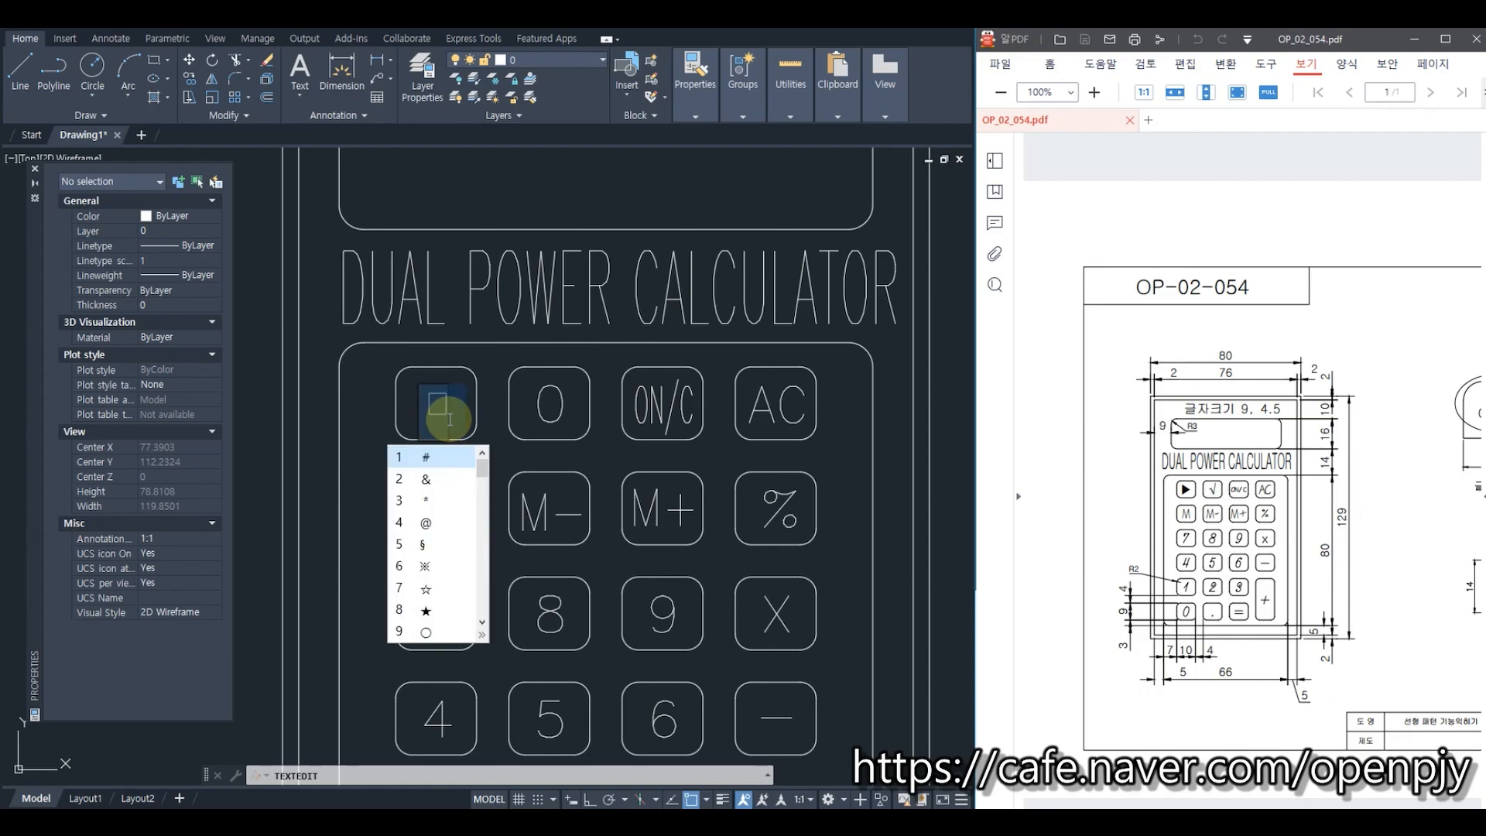
click(481, 634)
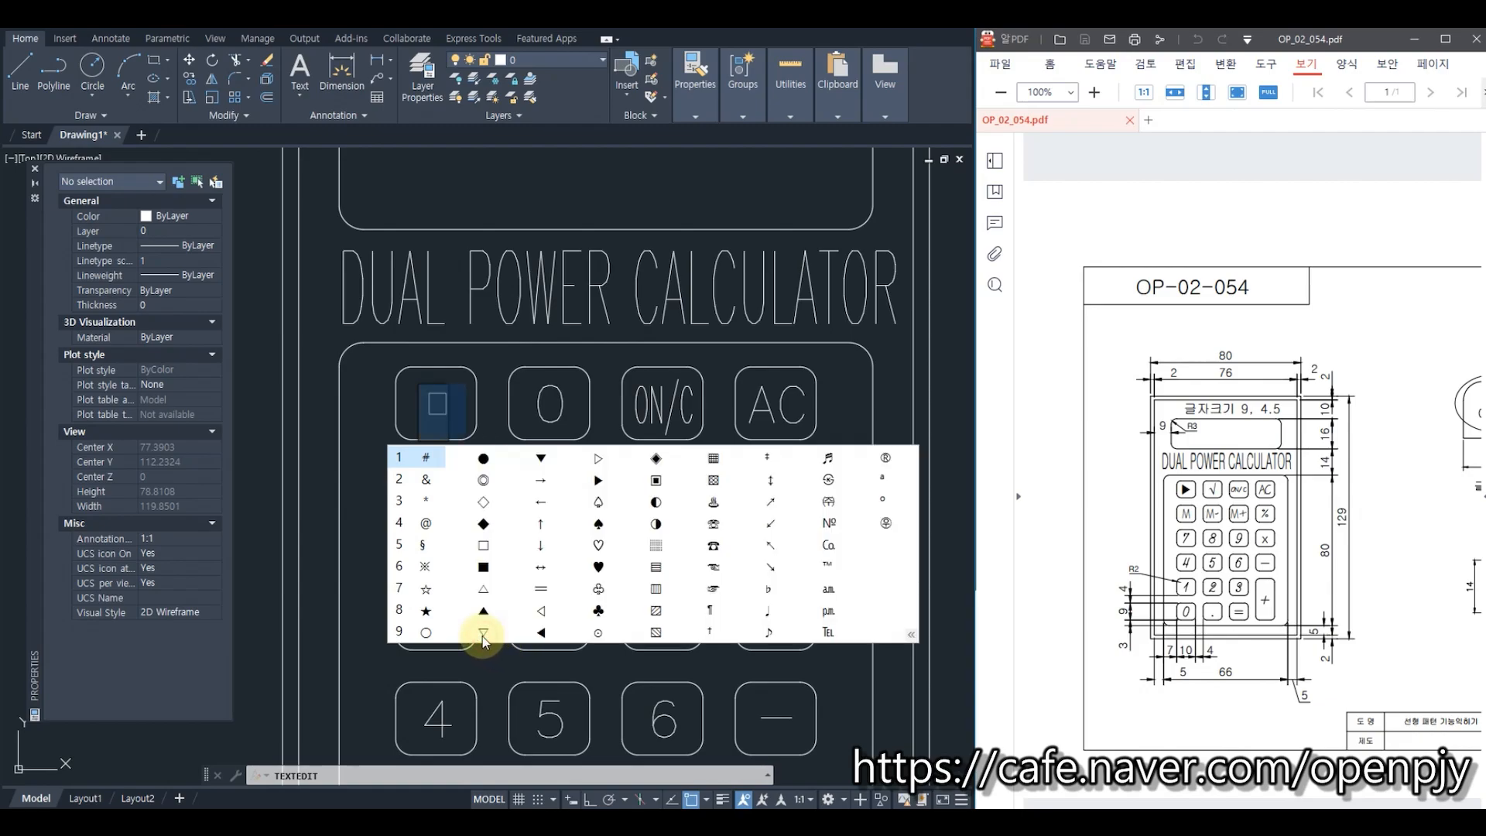
click(597, 483)
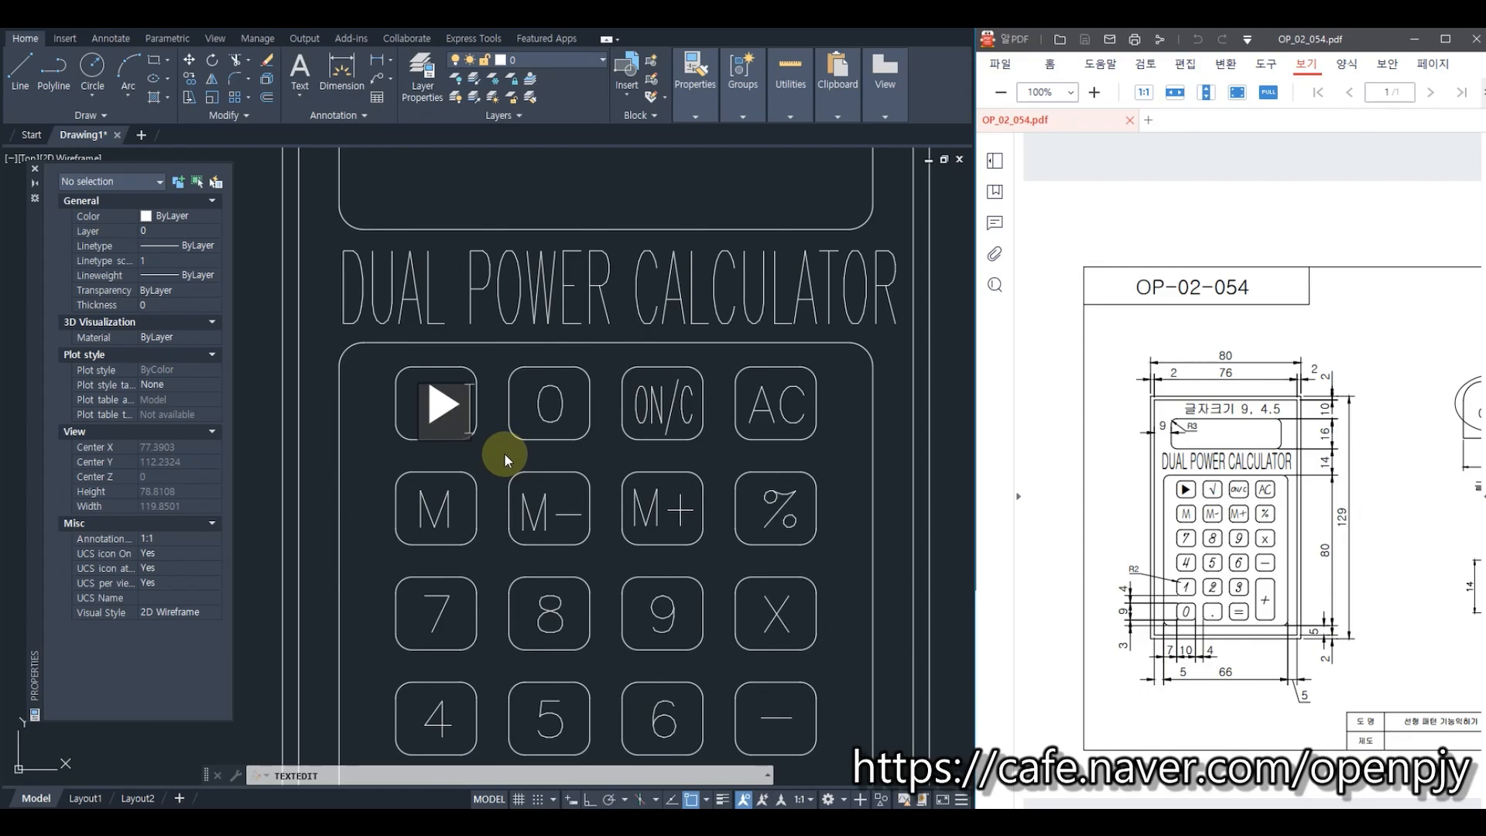
key(Return)
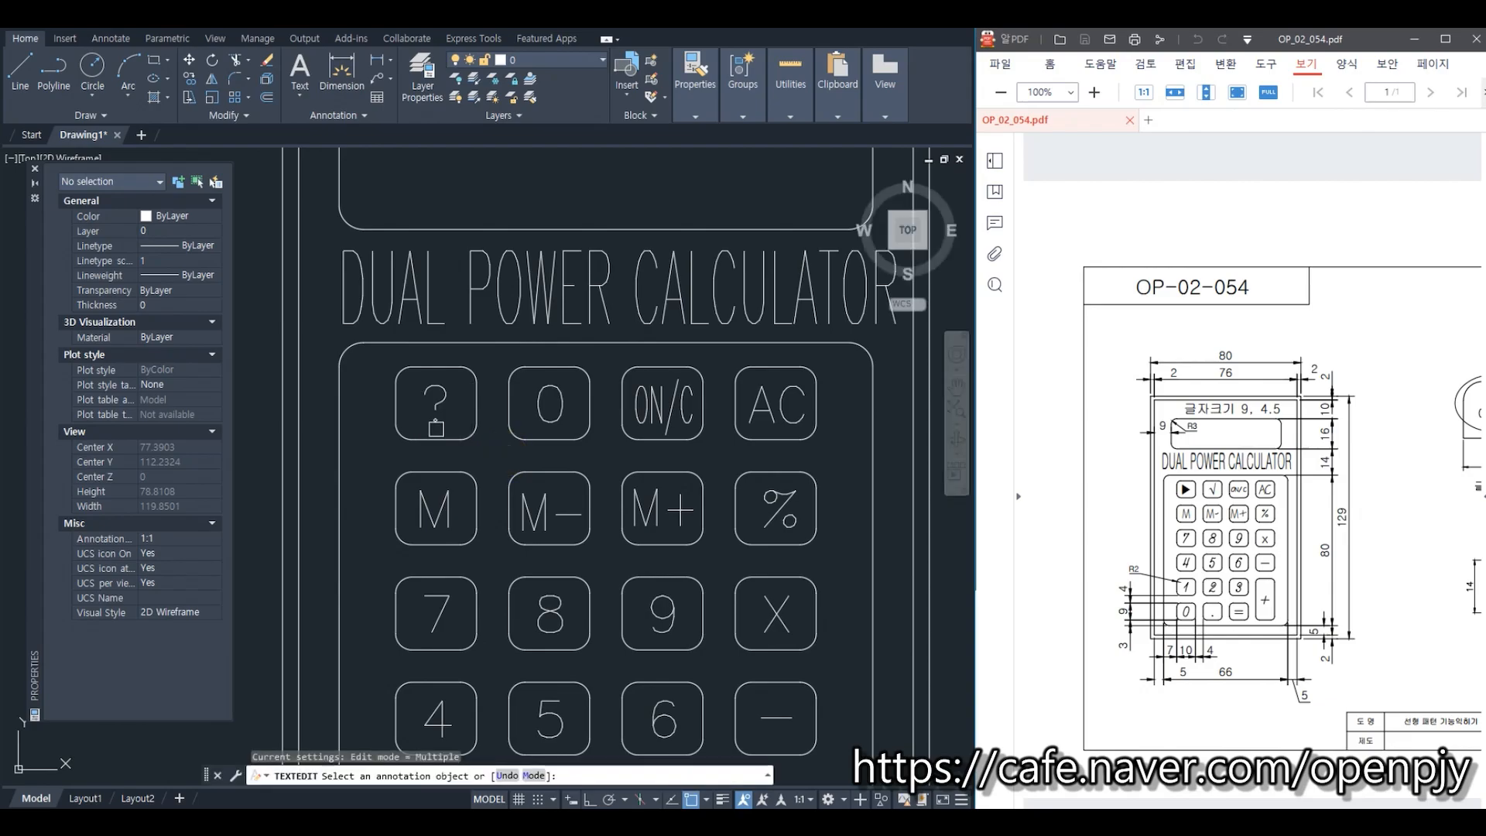
key(Escape)
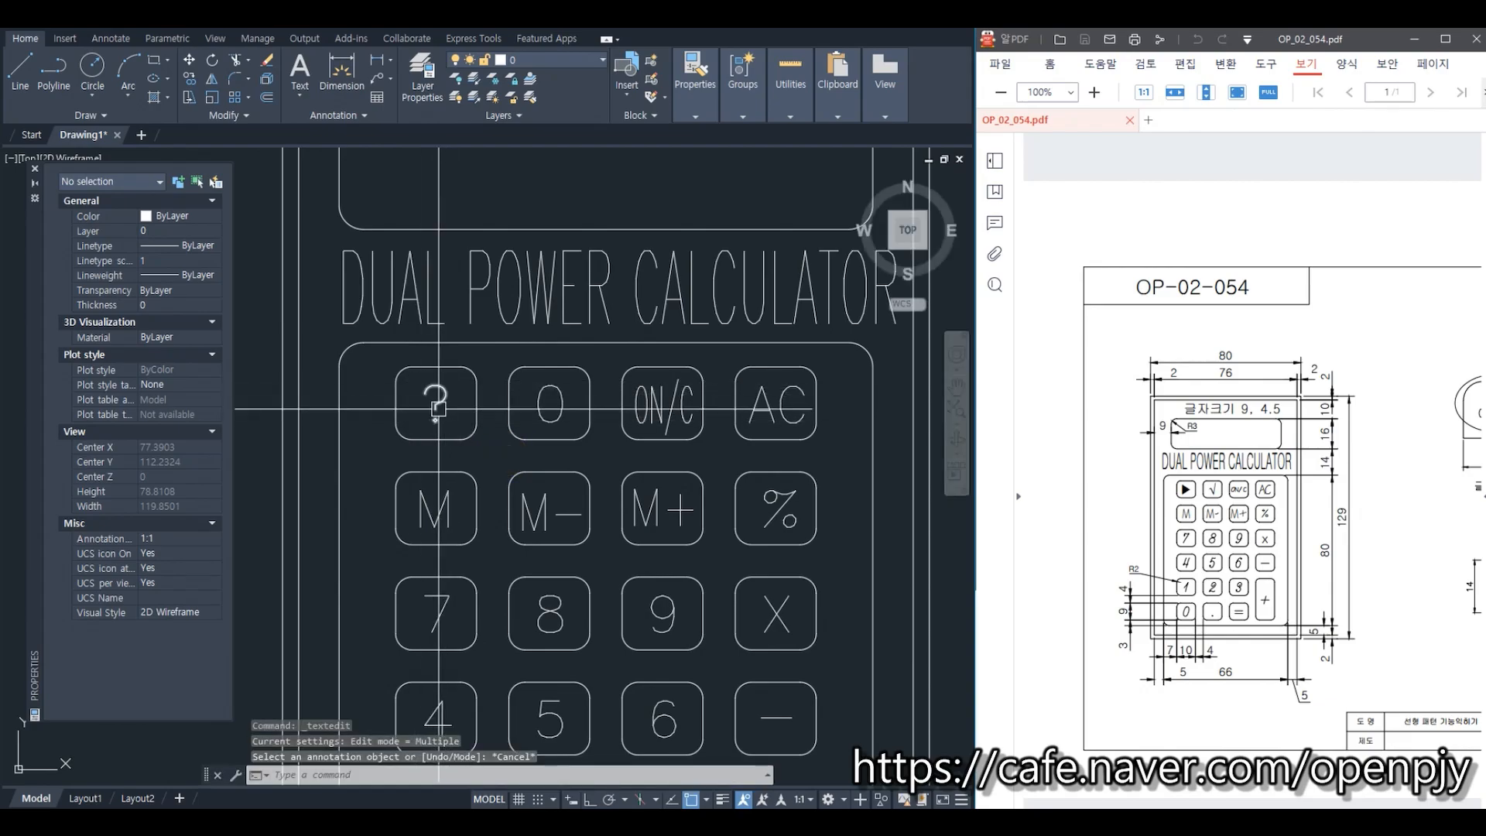
Step: Change the text style of the first key's ▶ label to Annotative
click(437, 402)
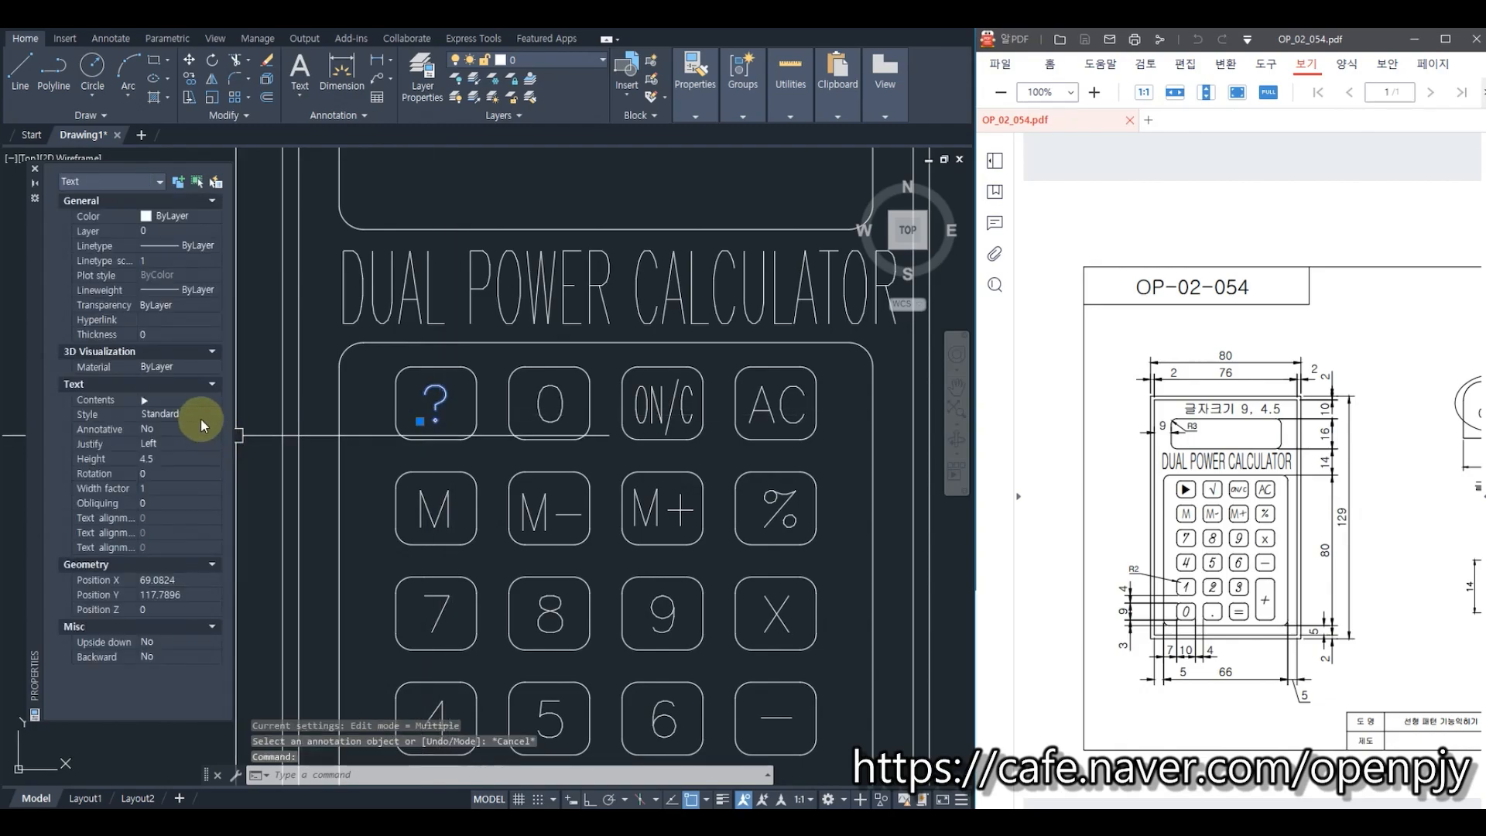
click(199, 417)
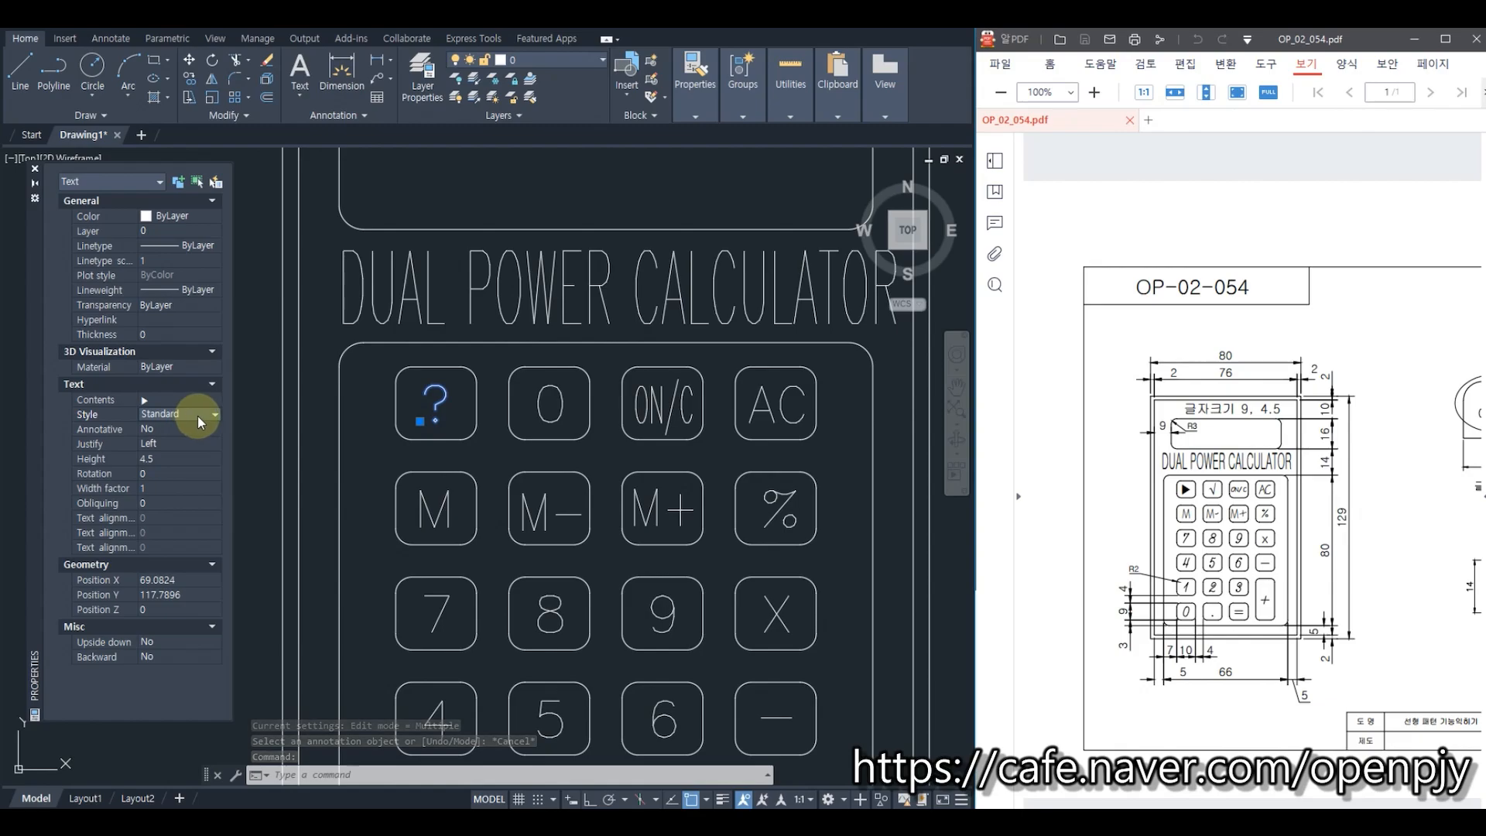
click(199, 422)
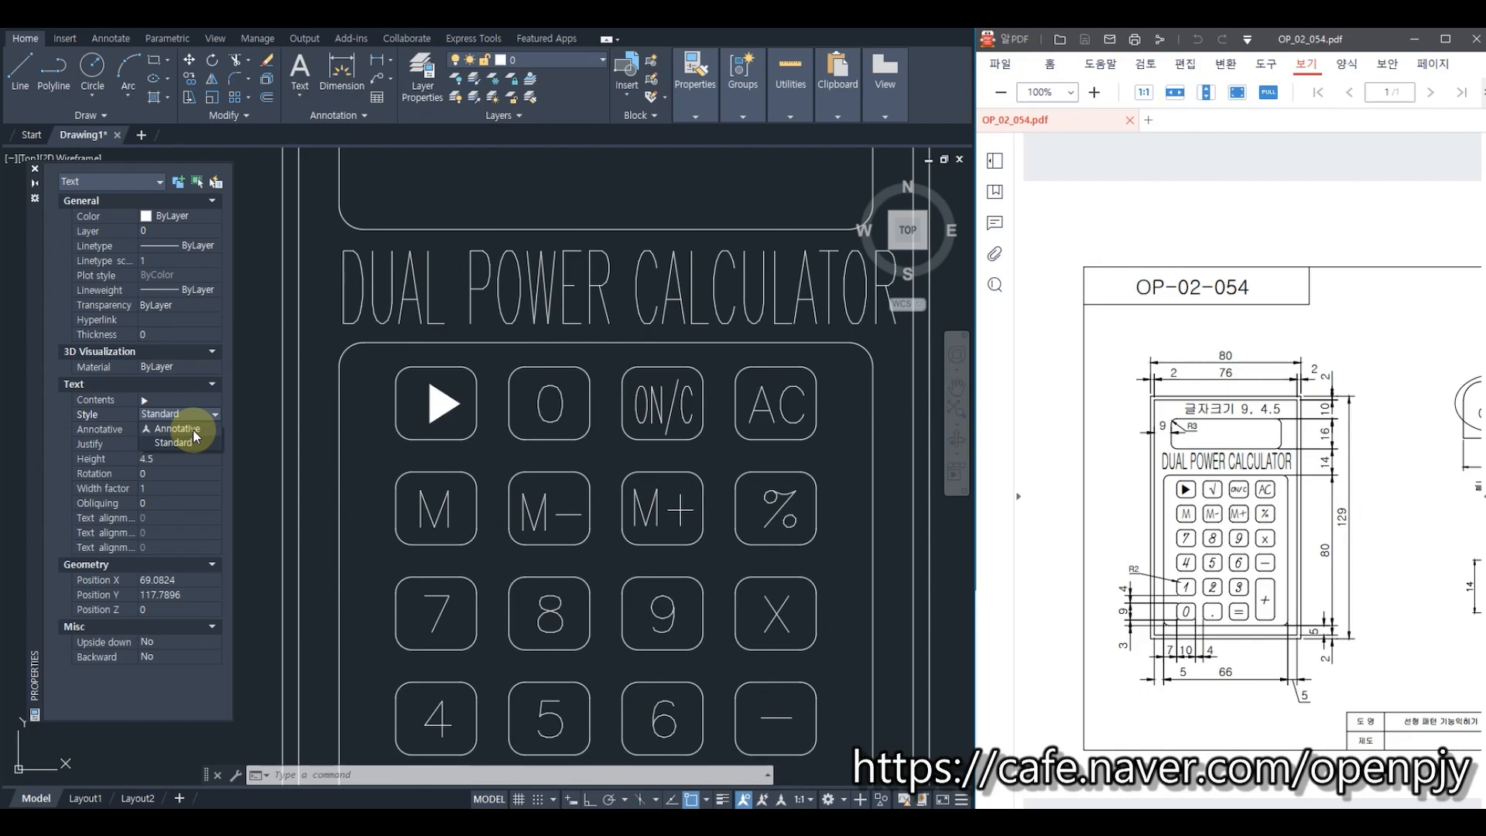
click(192, 430)
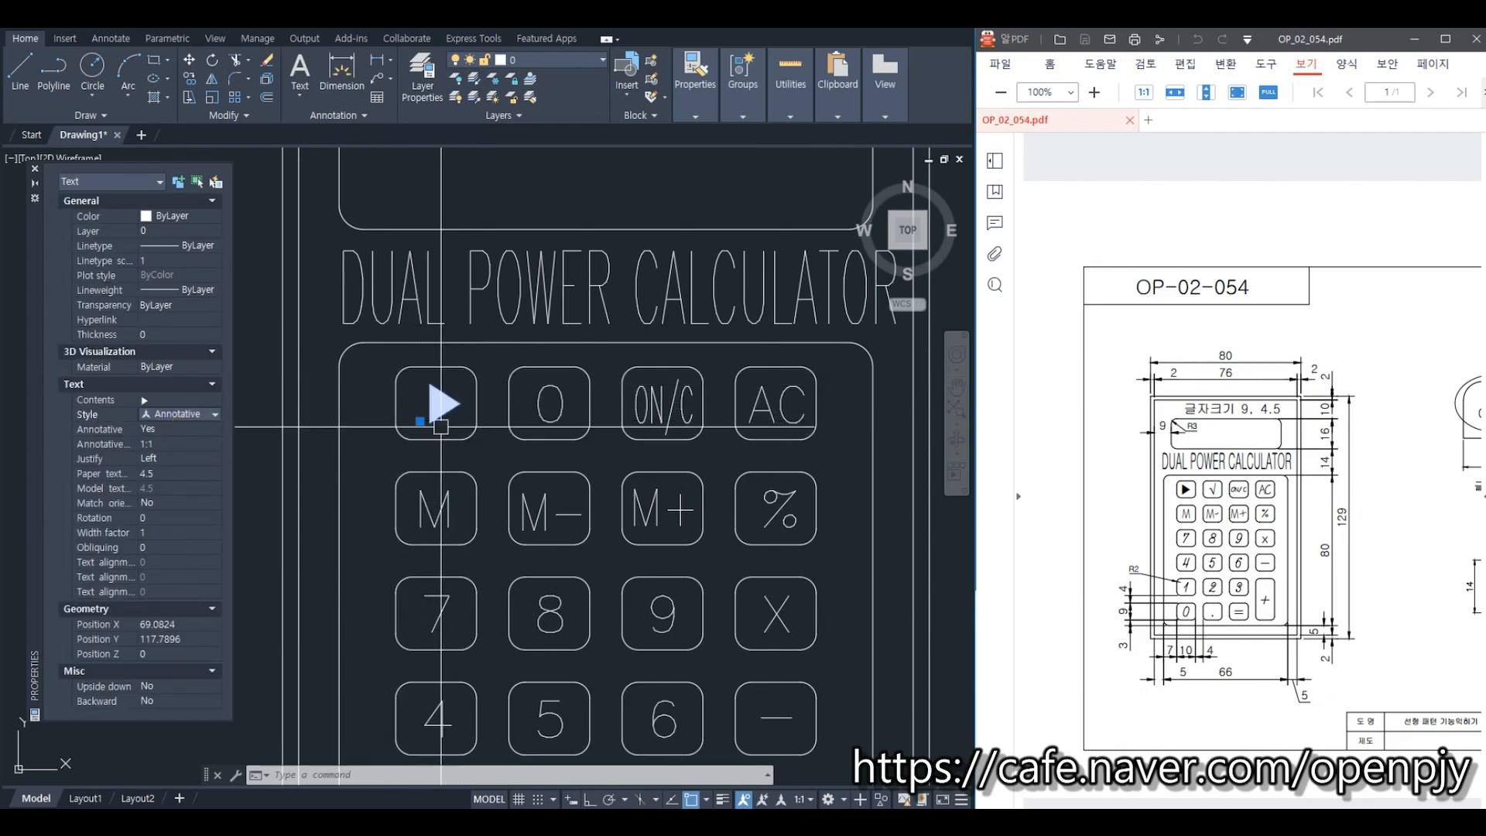
key(Escape)
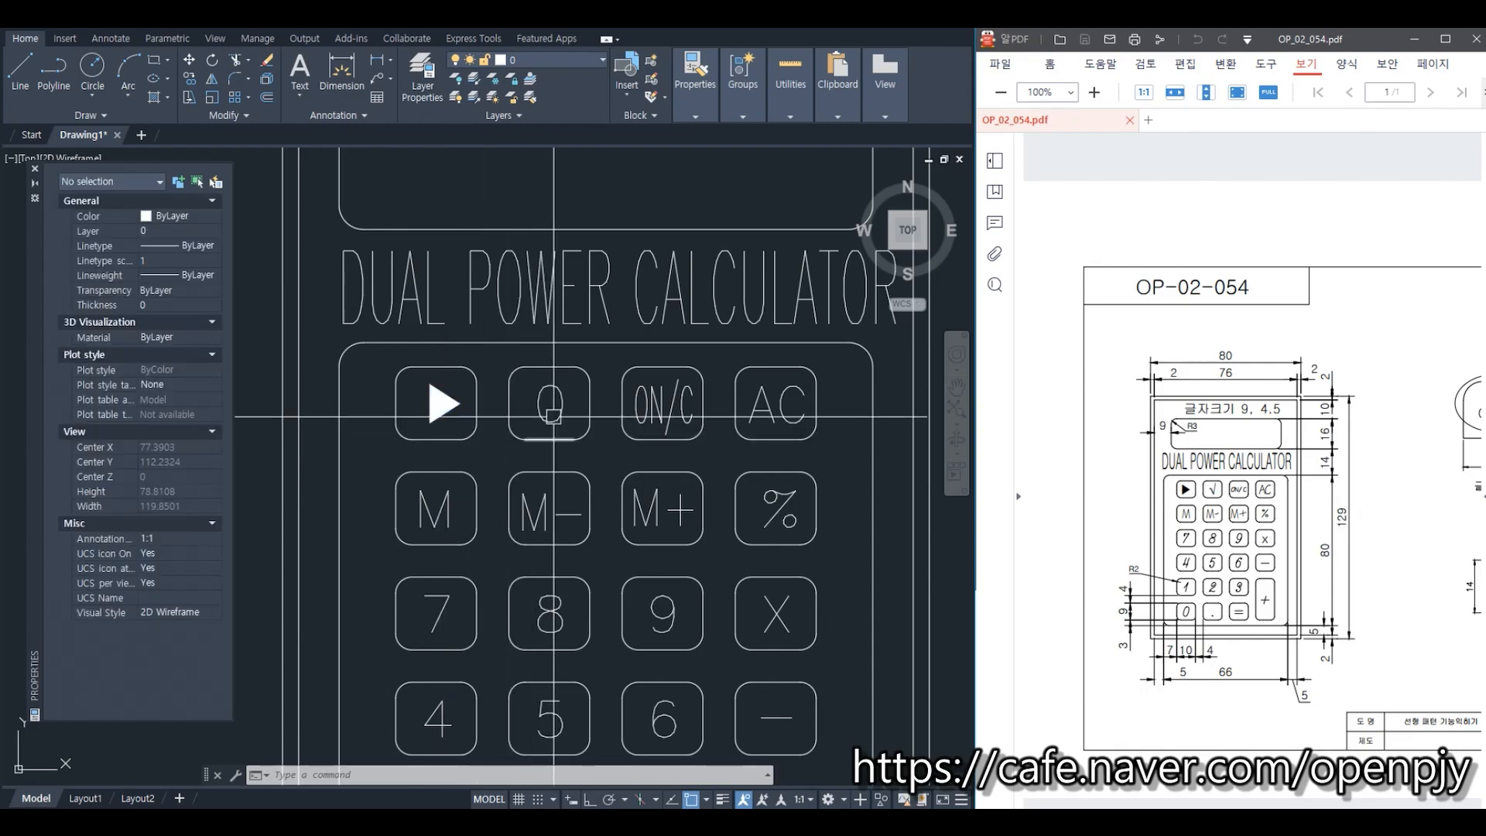
Step: Replace the 0 label on the second key of the keypad's top row with the √ symbol
click(552, 416)
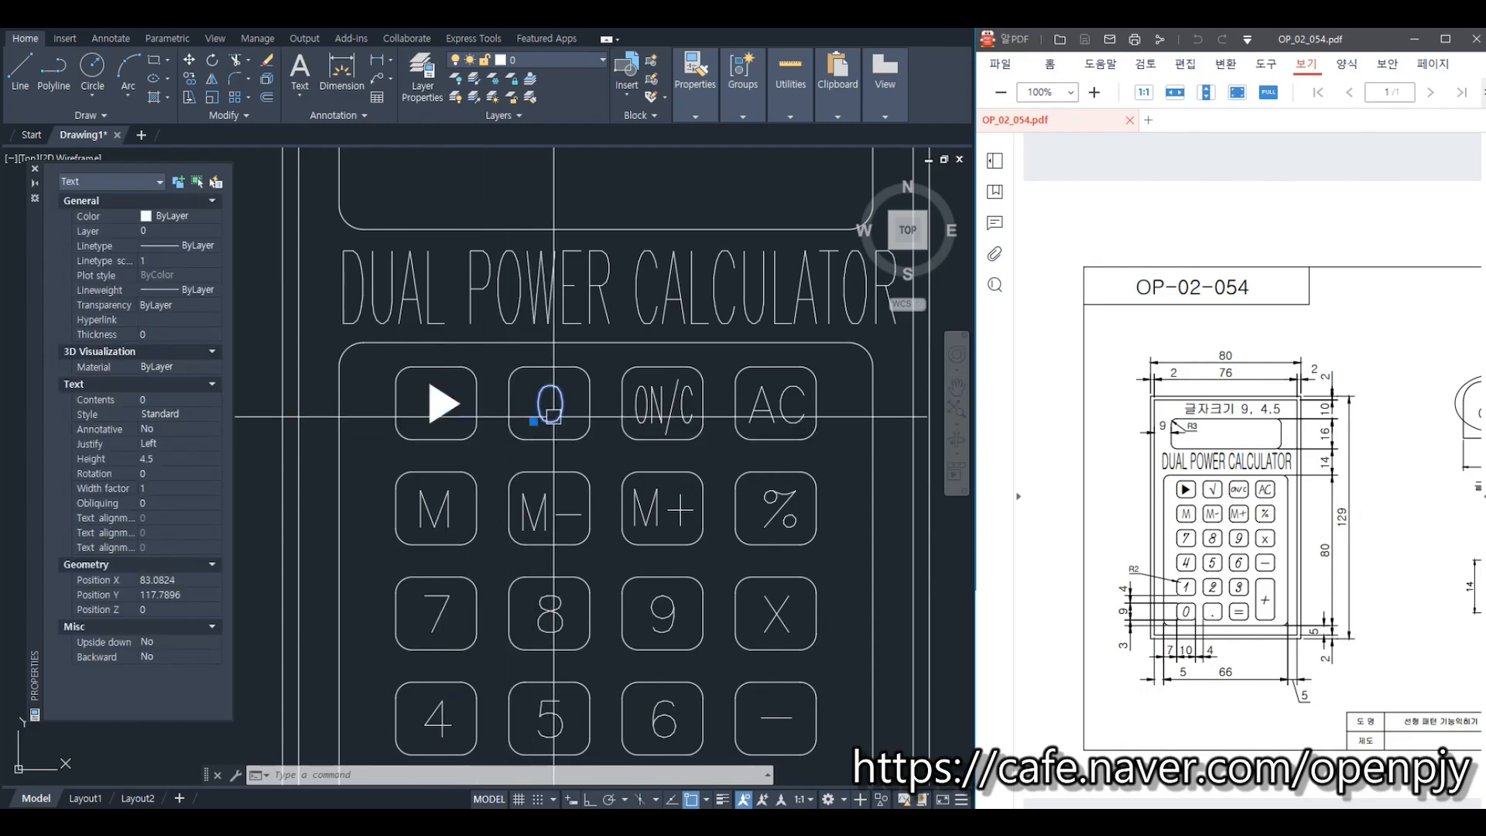
double_click(553, 416)
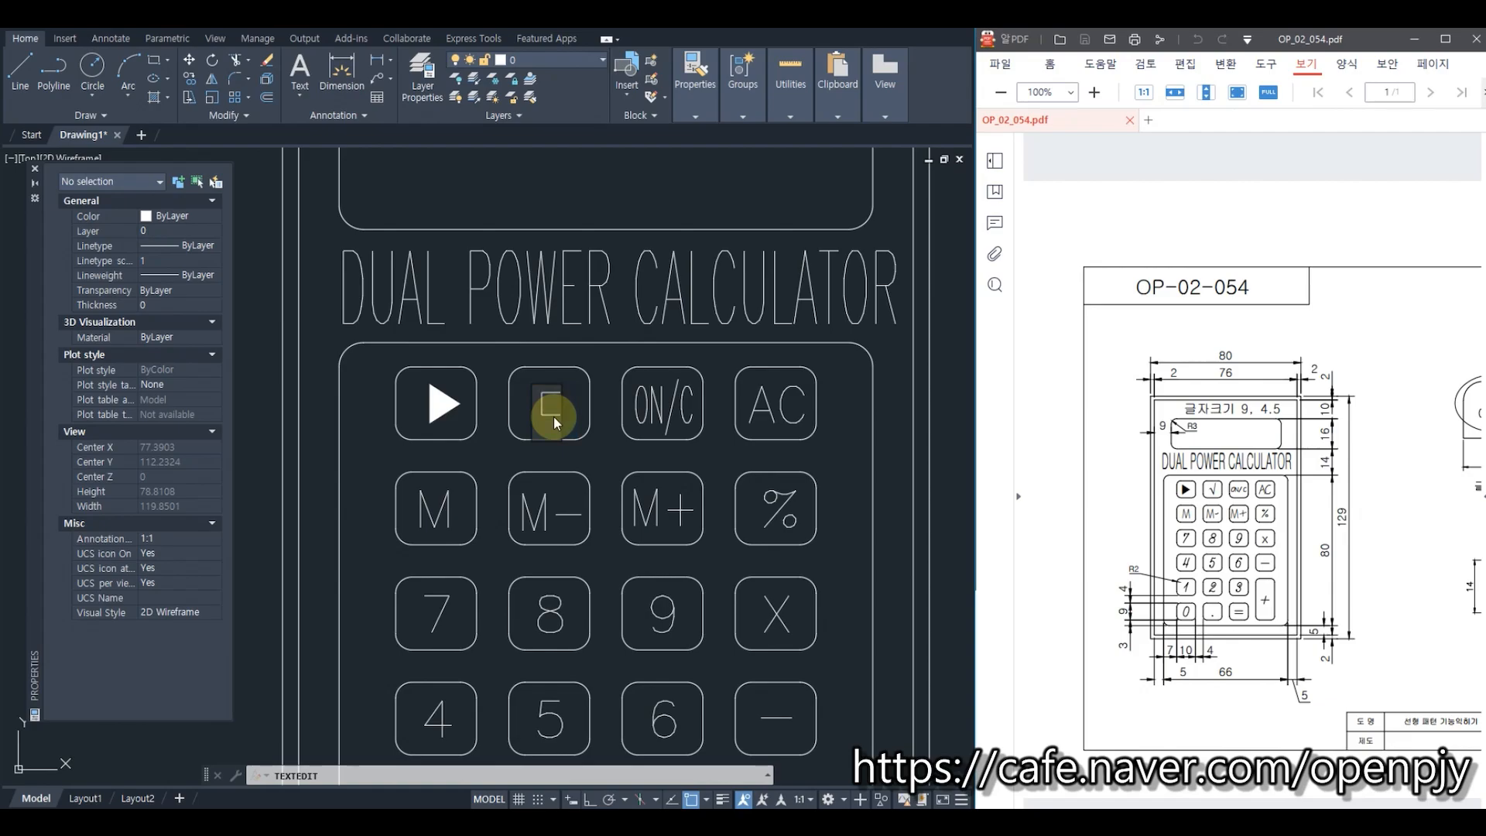
text(ㄷ)
key(Hangul_Hanja)
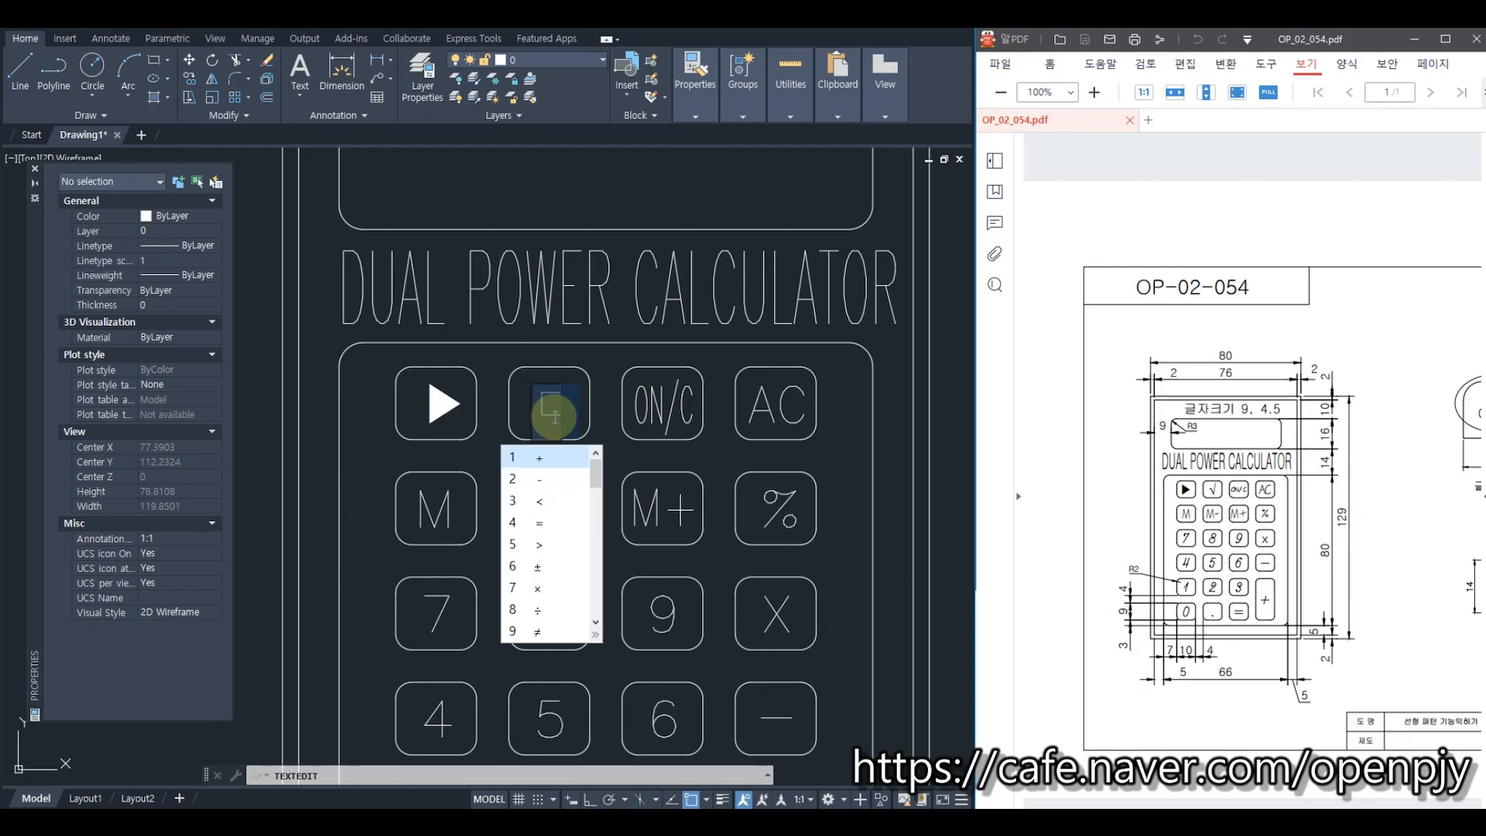
click(594, 635)
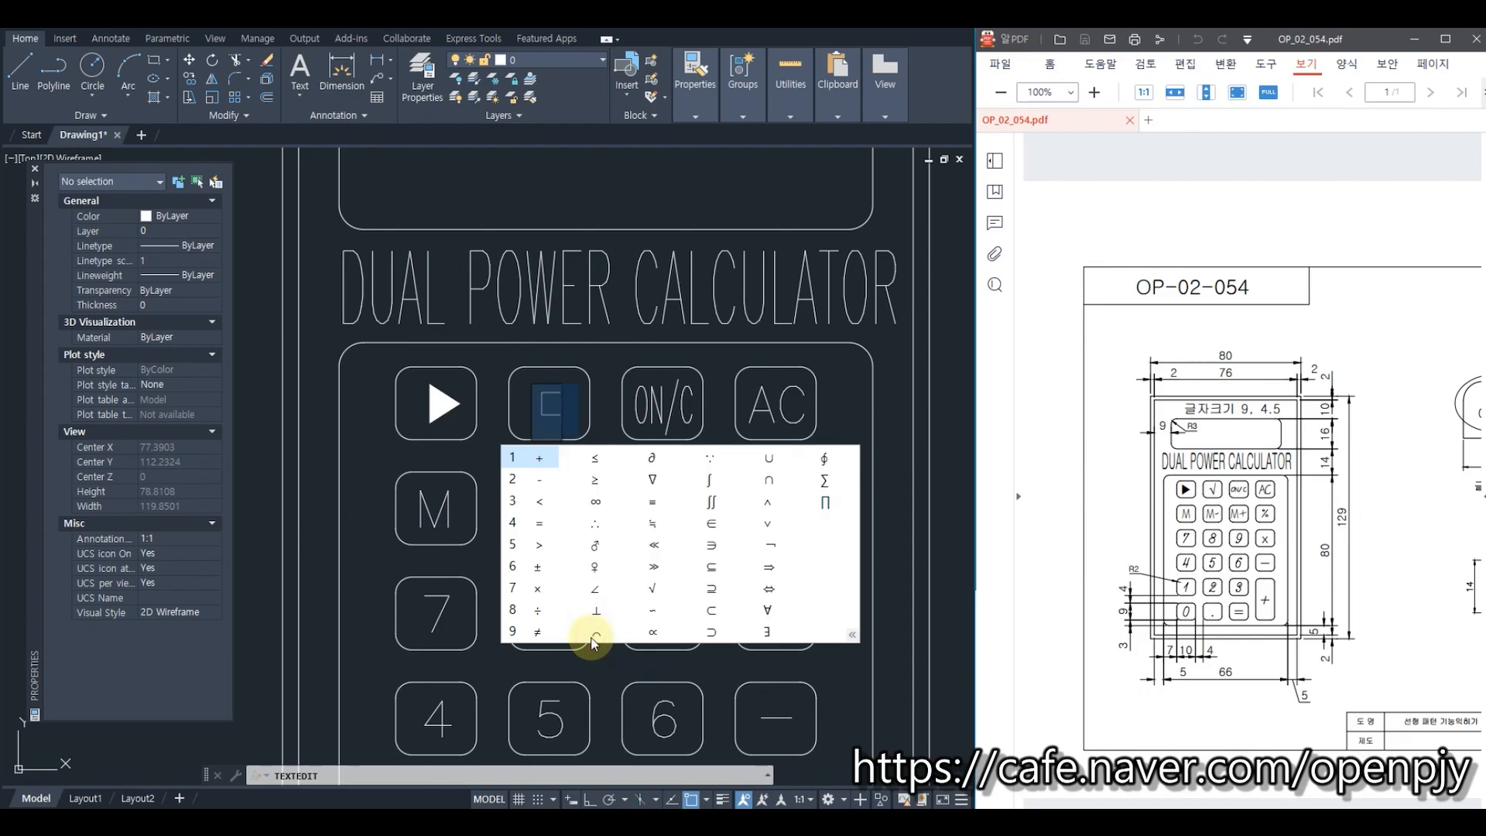
click(652, 589)
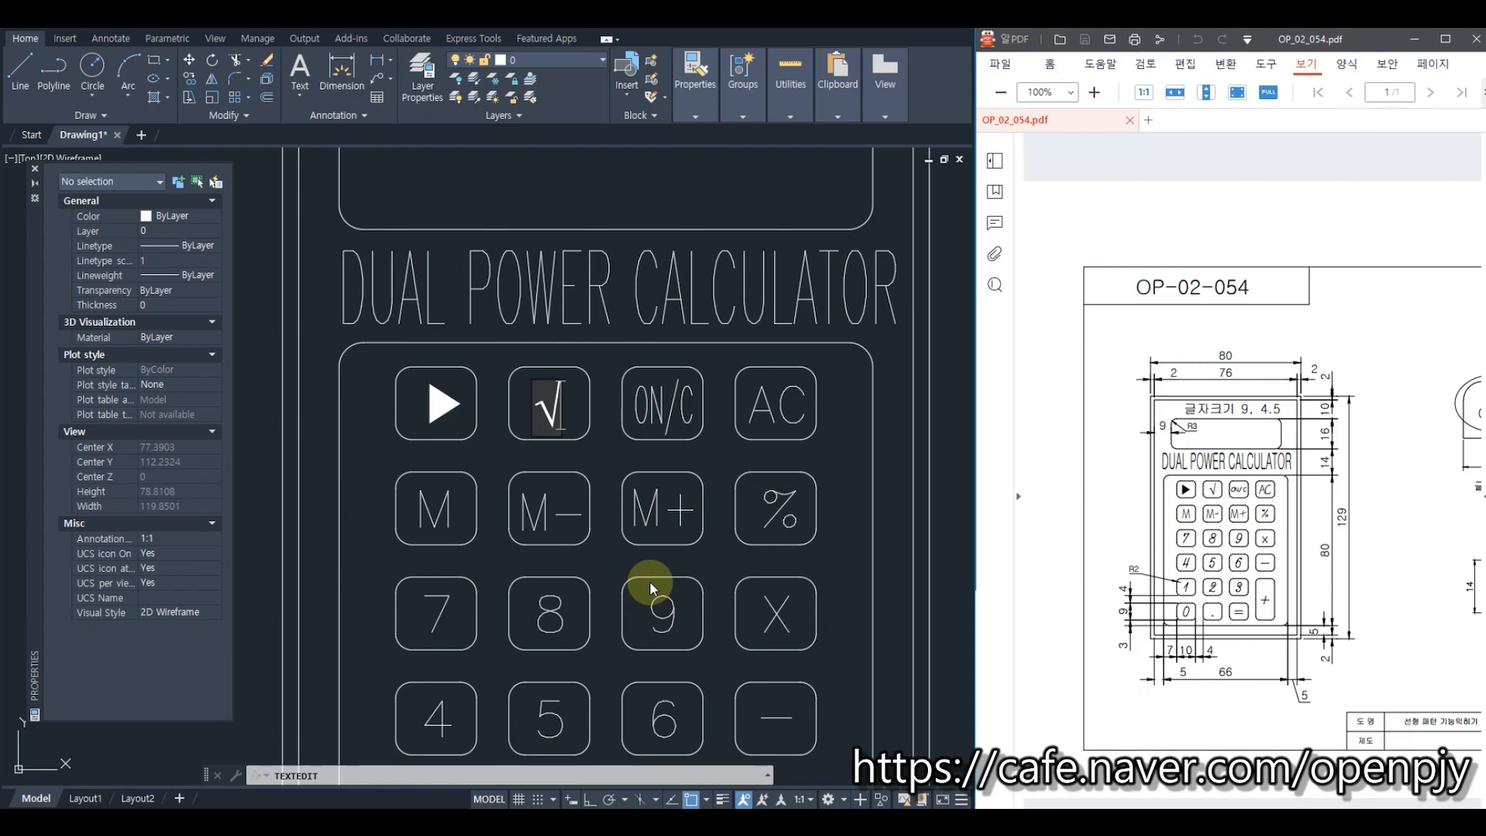
key(Return)
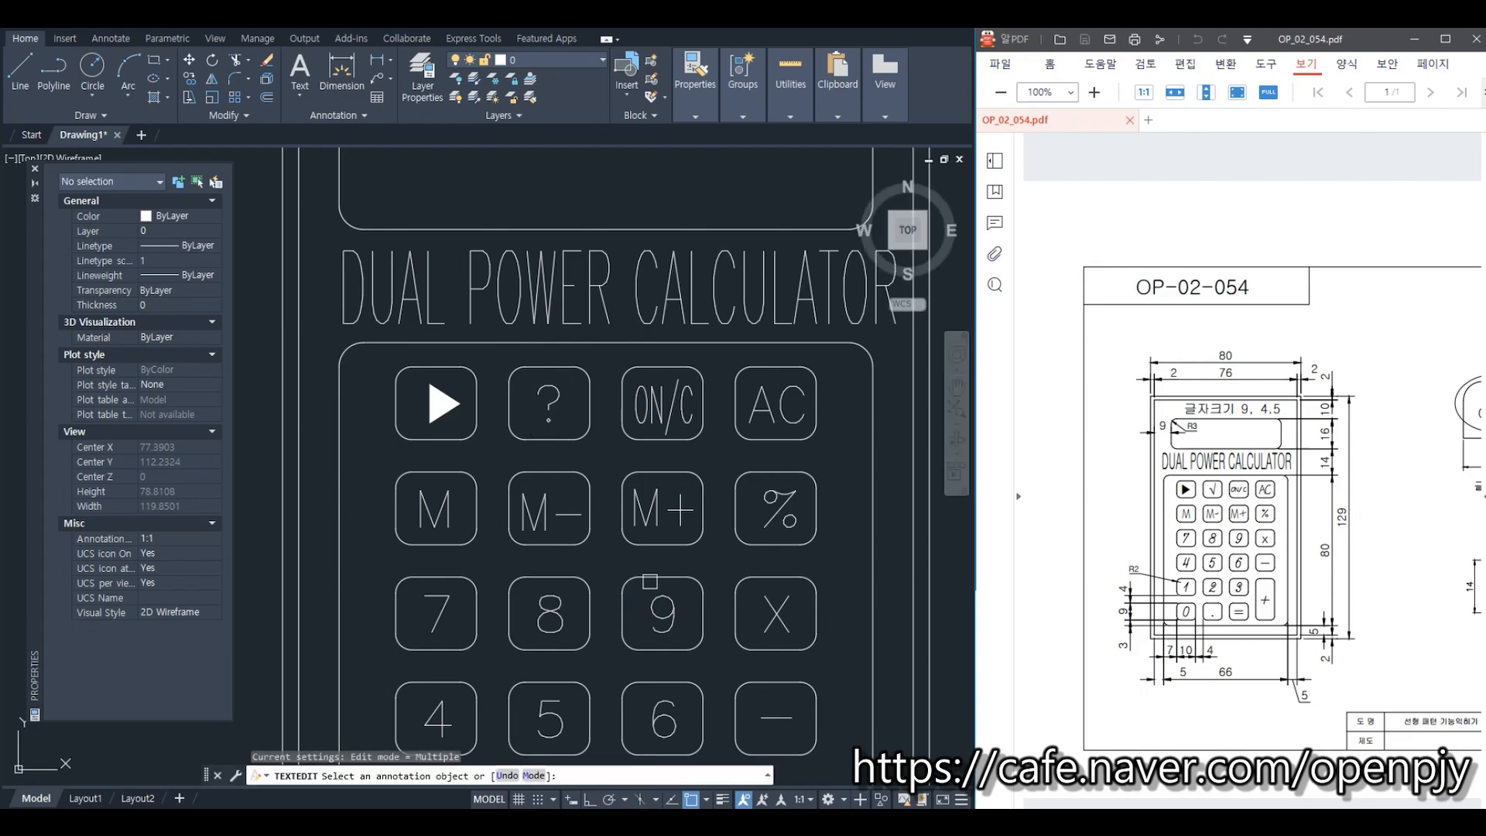
key(Escape)
Step: Change the text style of the second key's √ label to Annotative
click(556, 398)
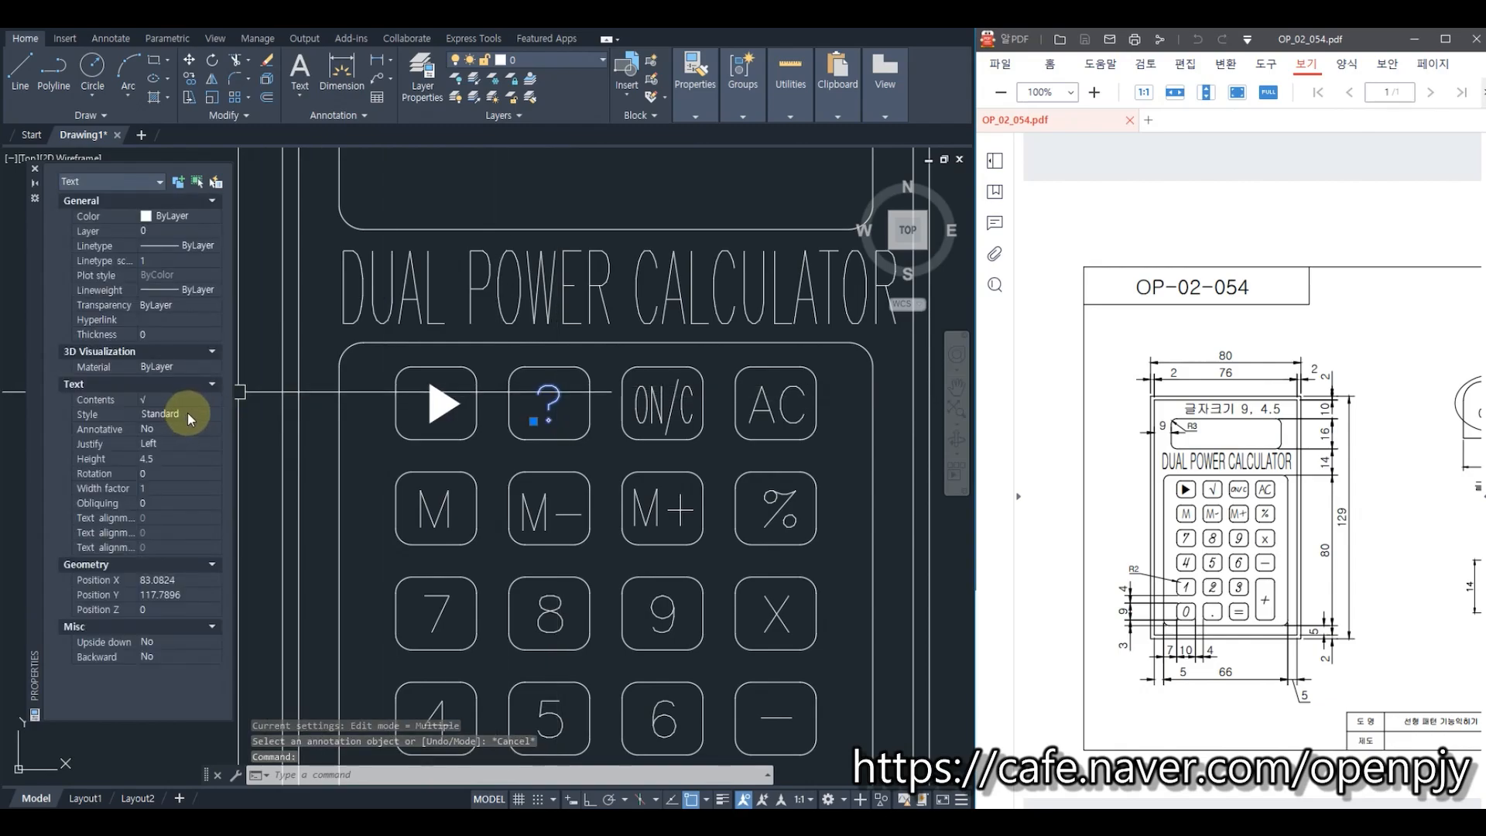
click(212, 414)
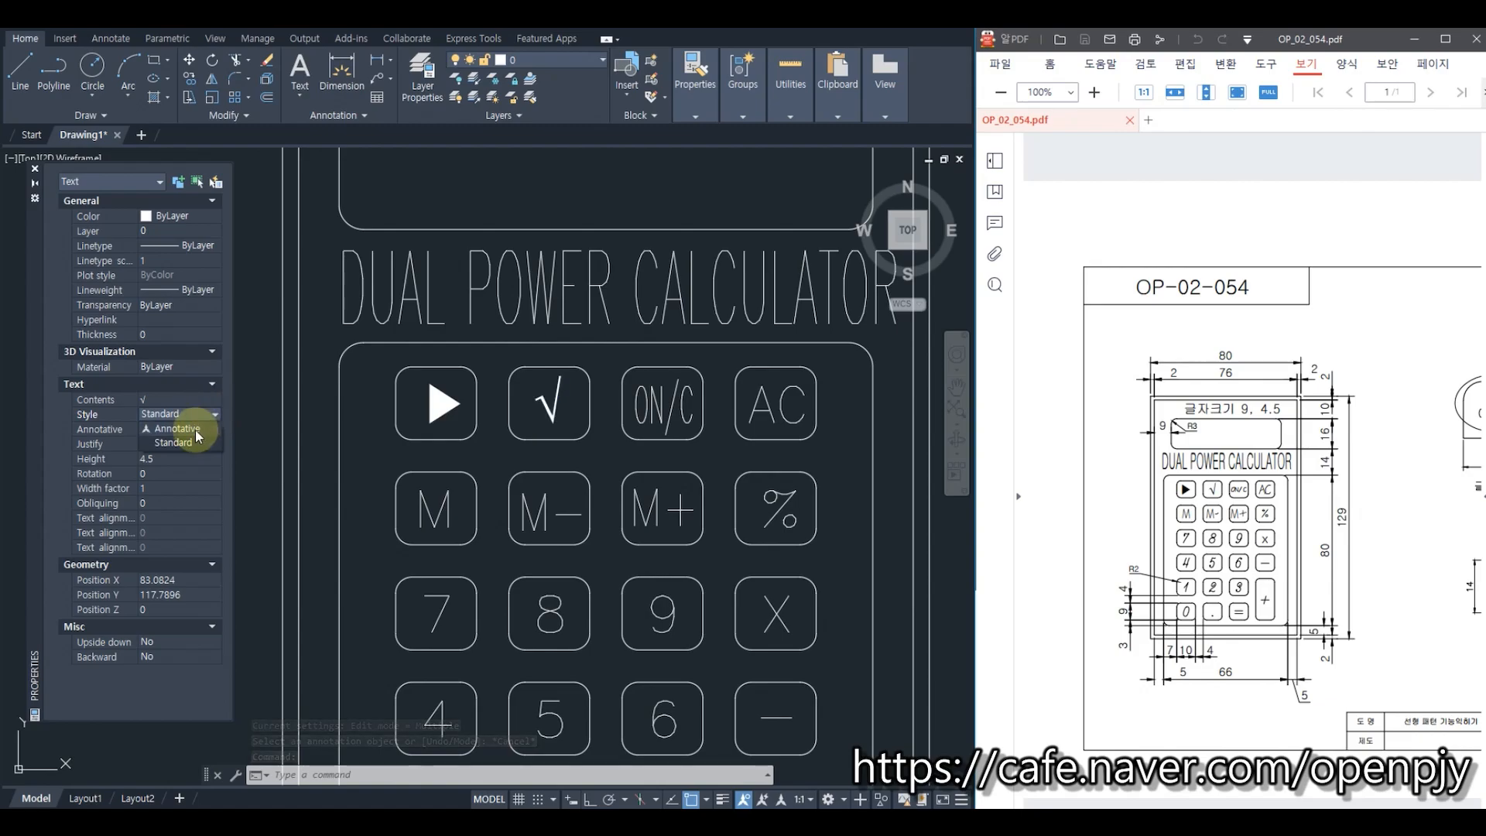
click(195, 430)
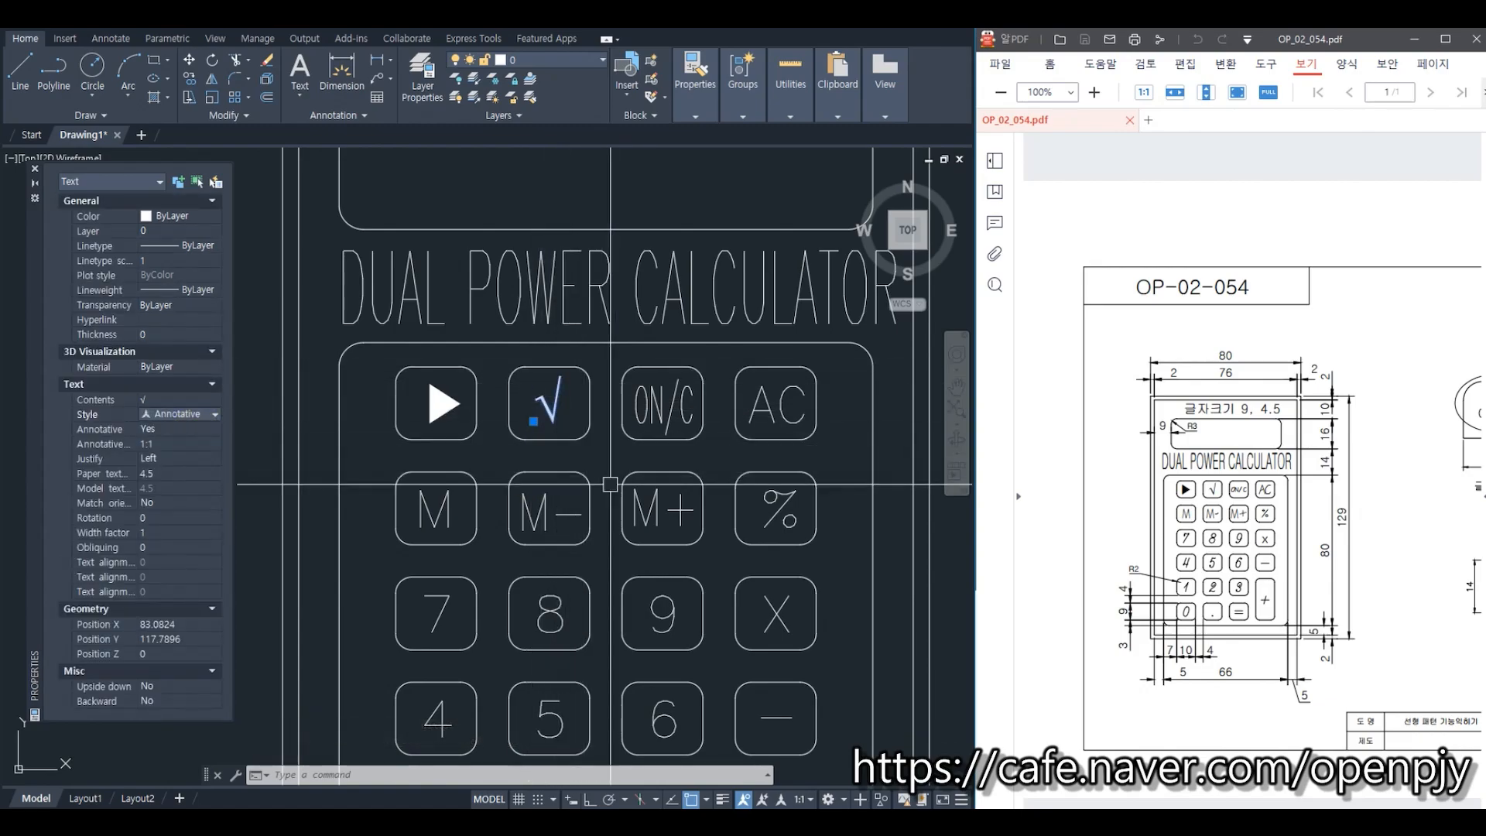
scroll(623, 496, down, 4)
key(Escape)
Step: Close the object properties and draw a 170 by 30 rectangle in the empty space to the right of the calculator as the ruler outline
middle_drag(849, 698, 730, 638)
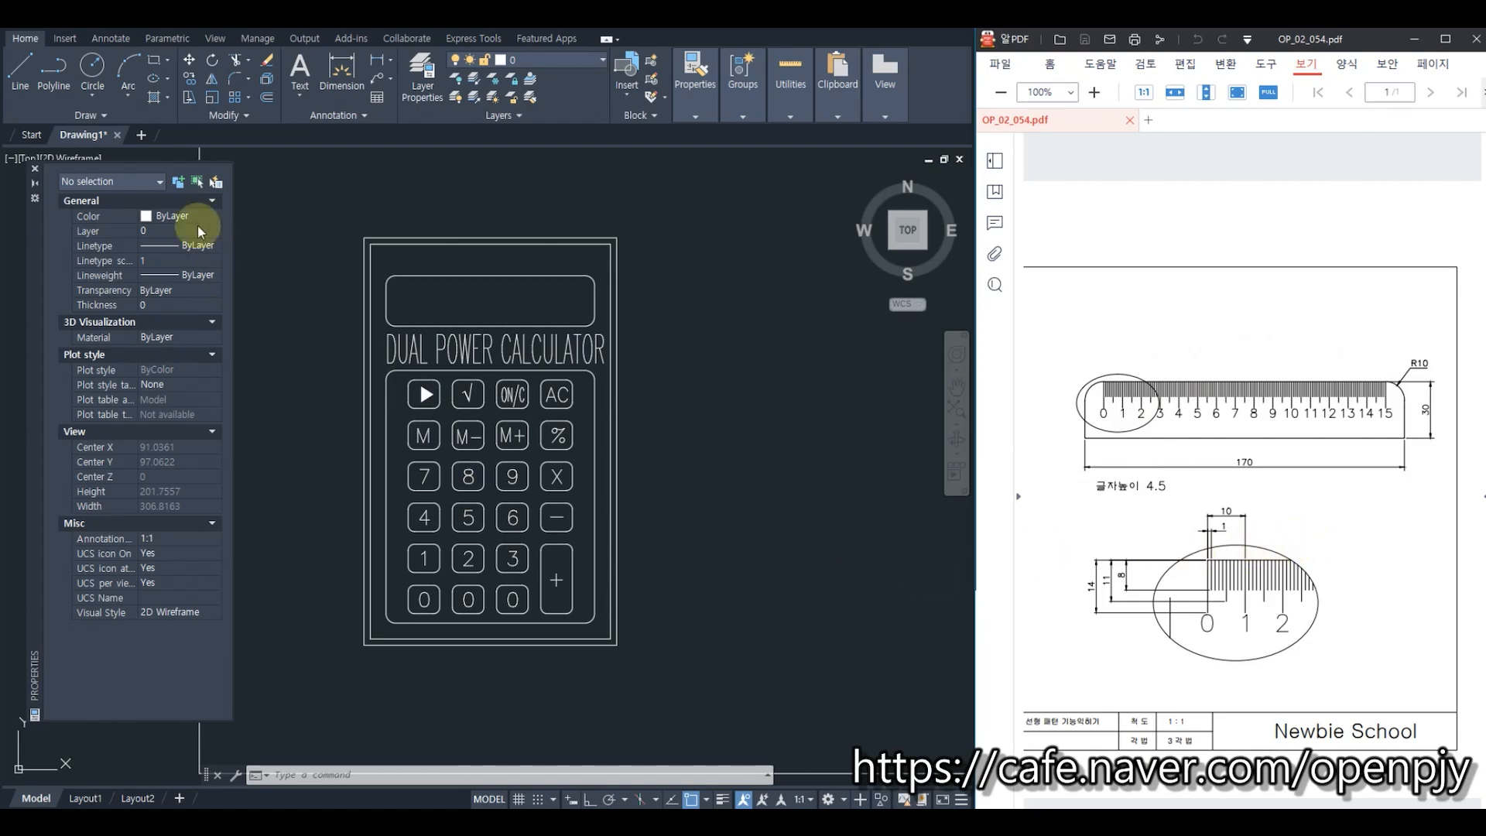
click(34, 168)
text(re)
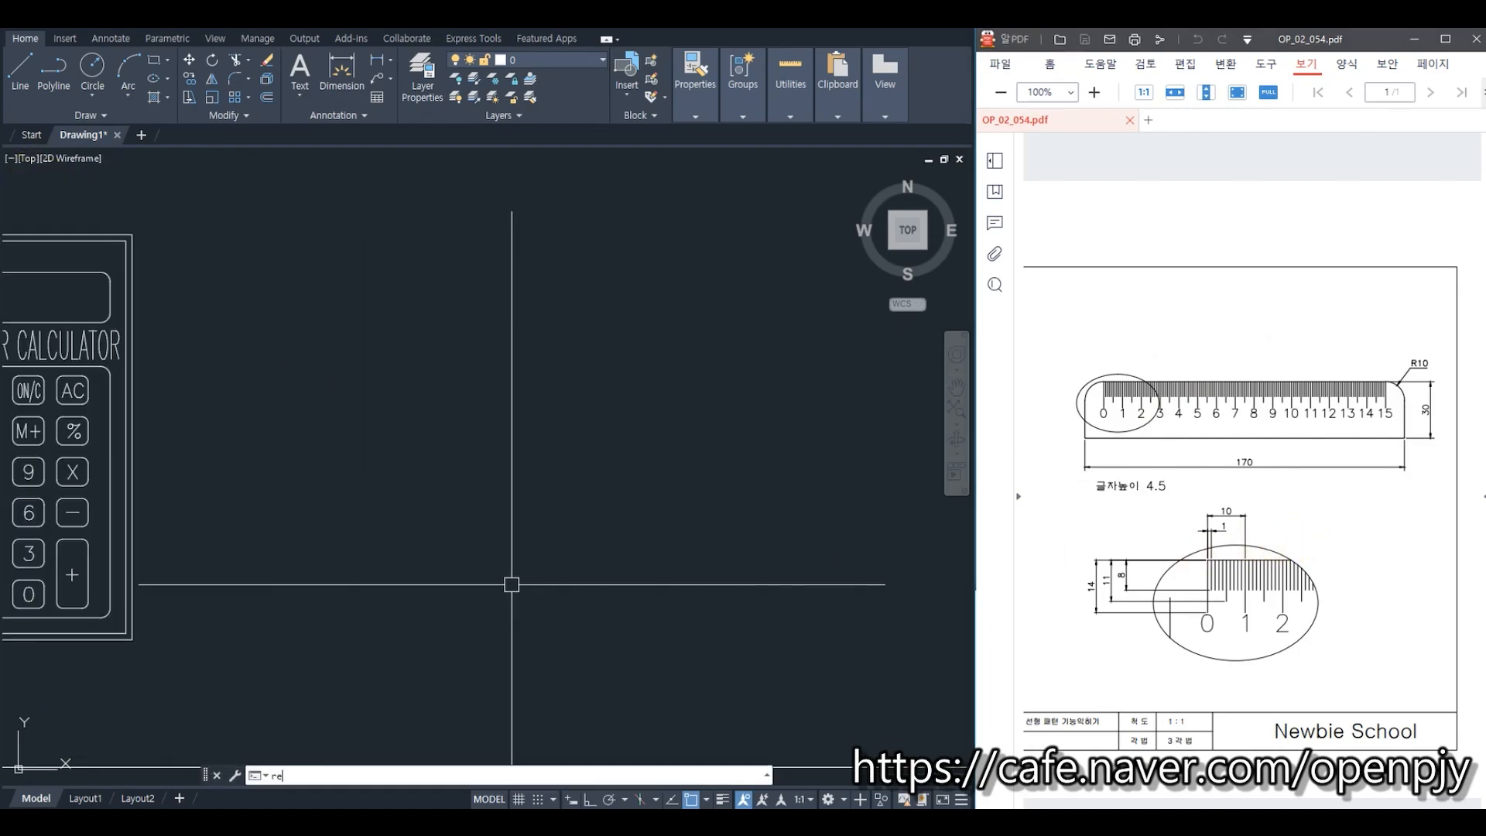
text(c)
key(Return)
click(378, 430)
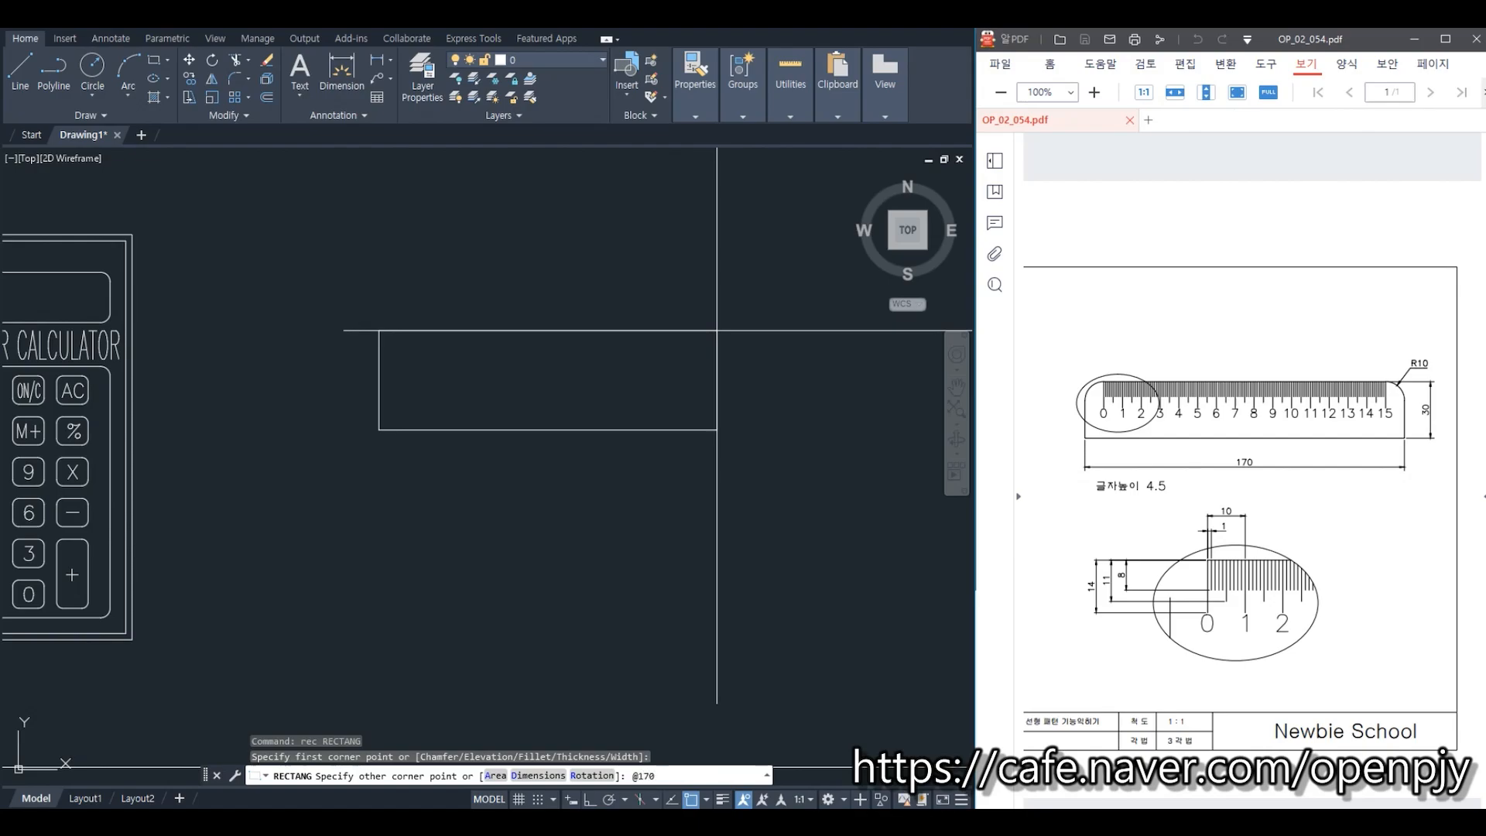
key(Return)
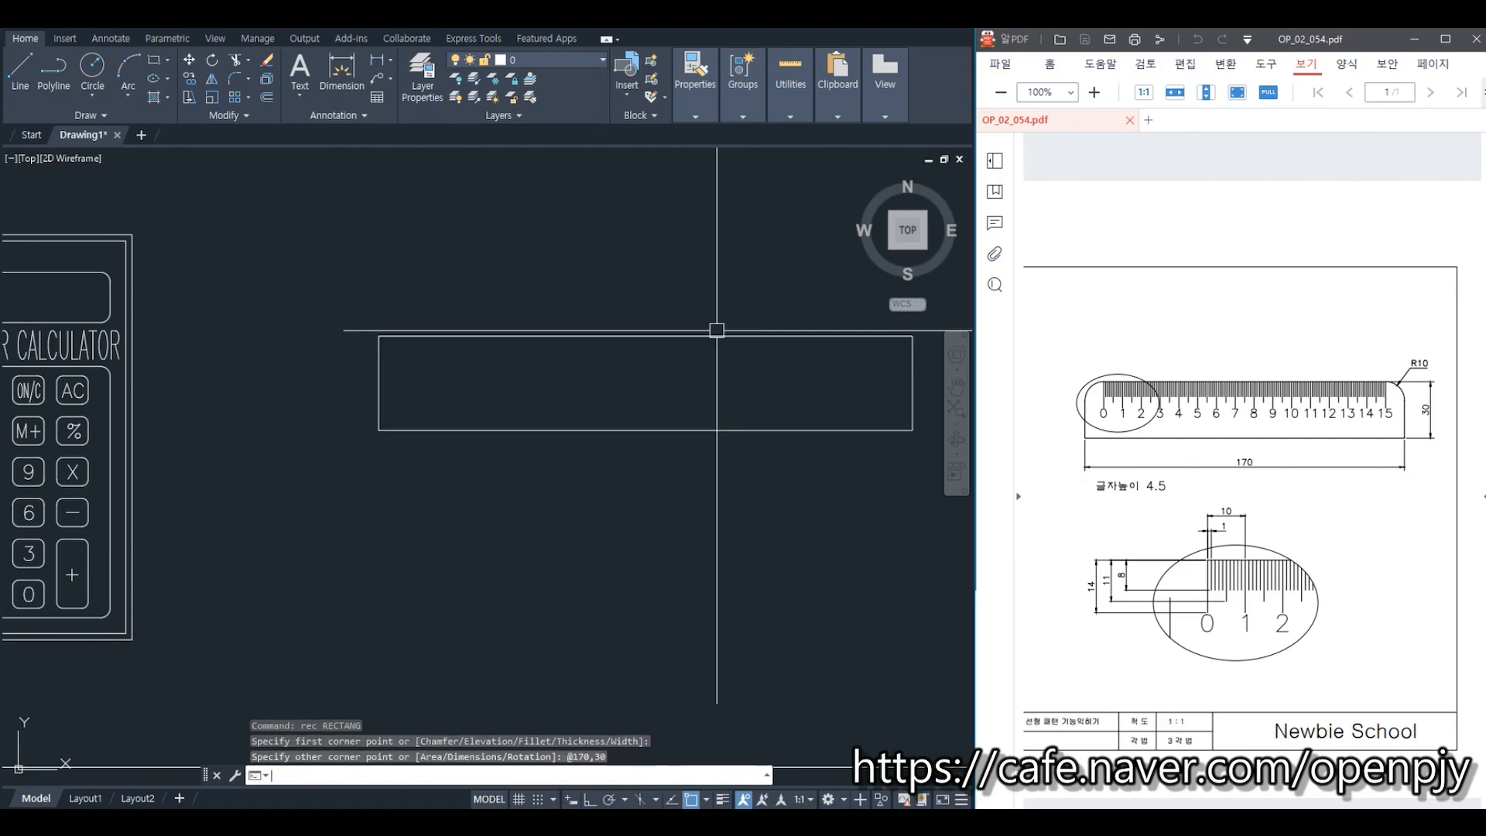
Step: Fillet both upper corners of the ruler rectangle with radius 10
middle_drag(767, 425, 687, 412)
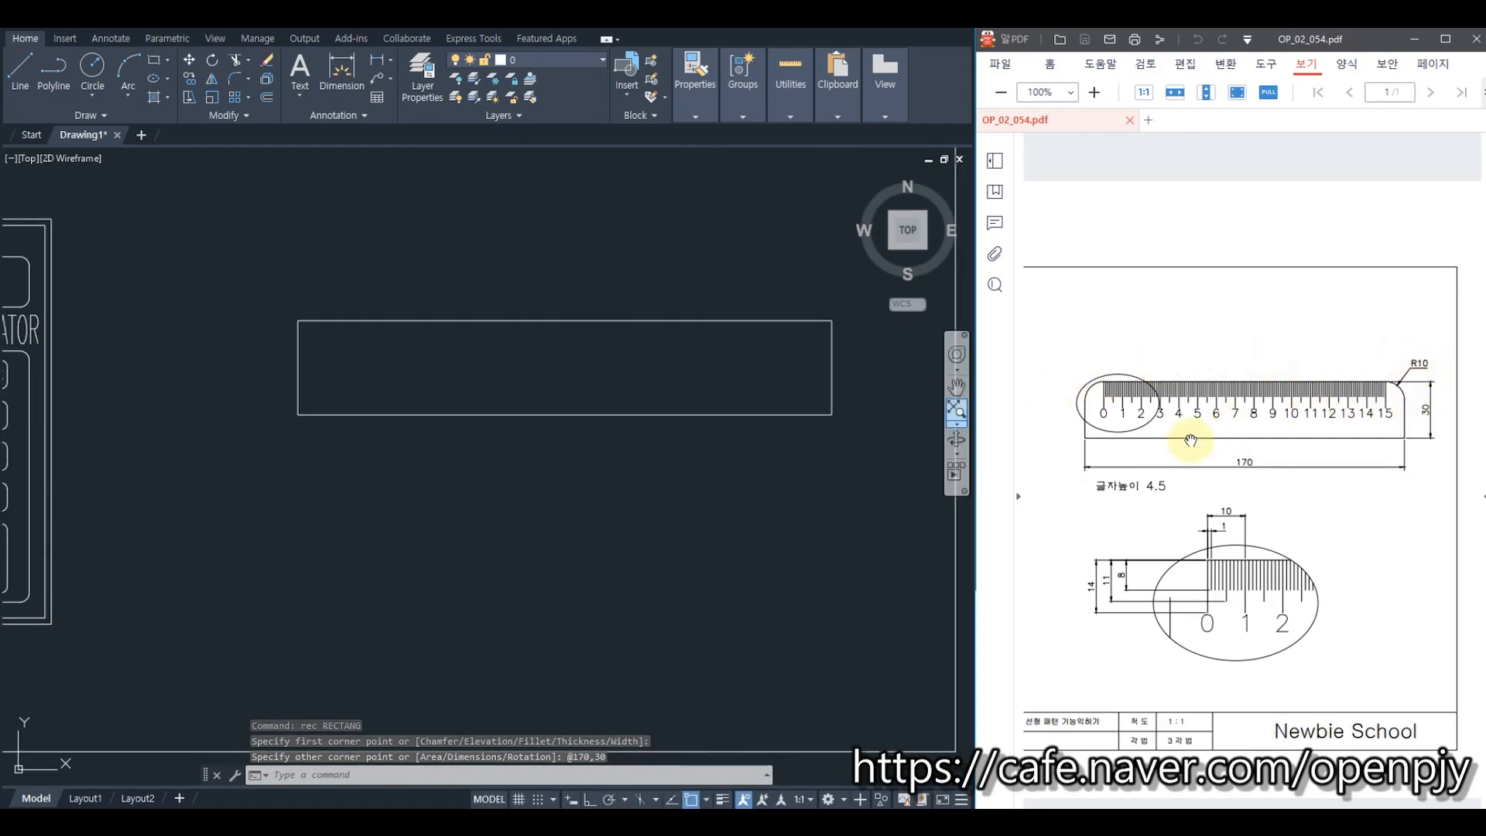
text(f)
key(Return)
text(r)
key(Return)
text(1)
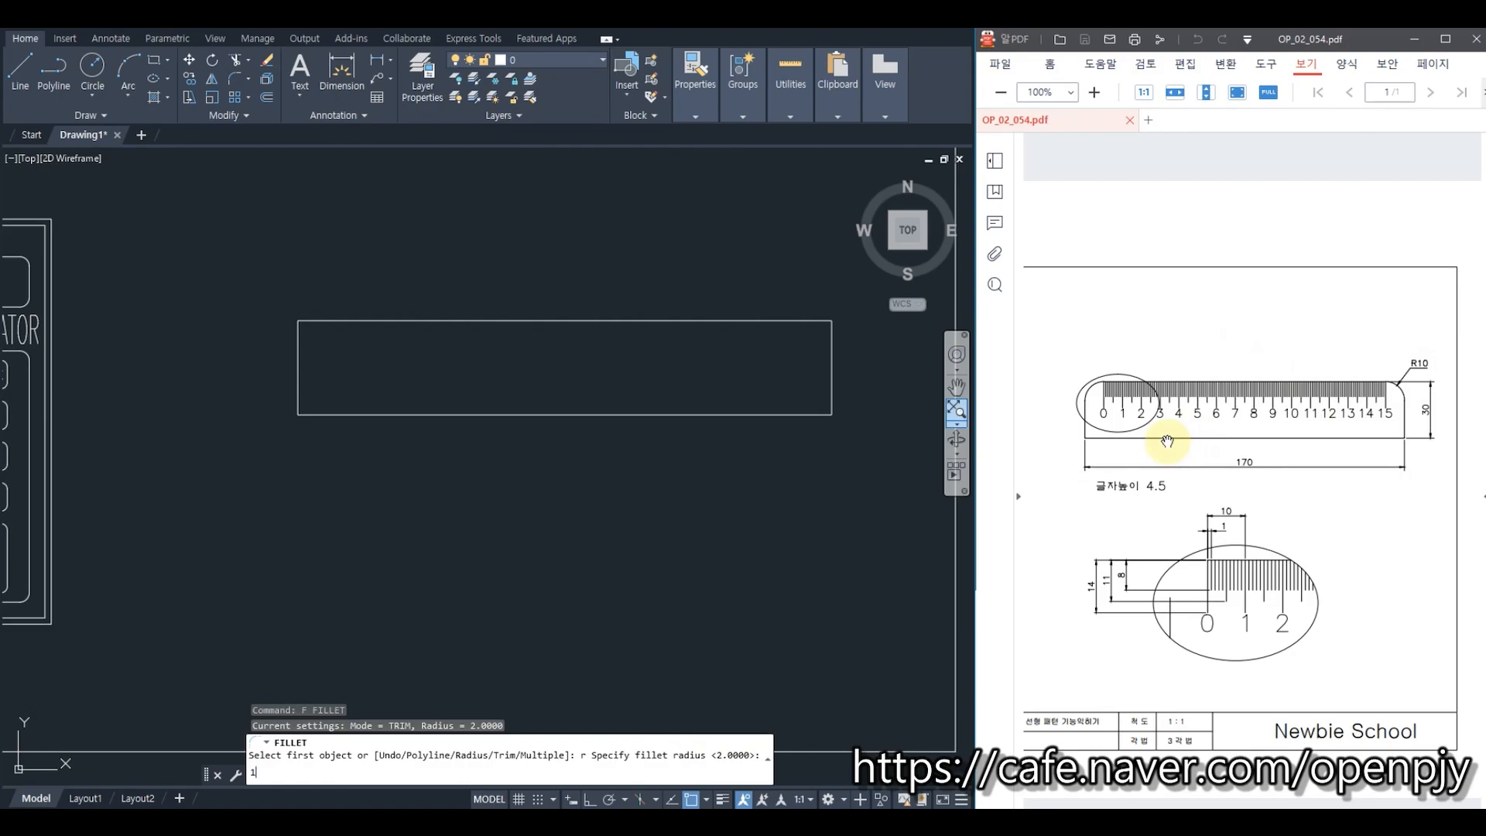
text(0)
key(Return)
click(832, 350)
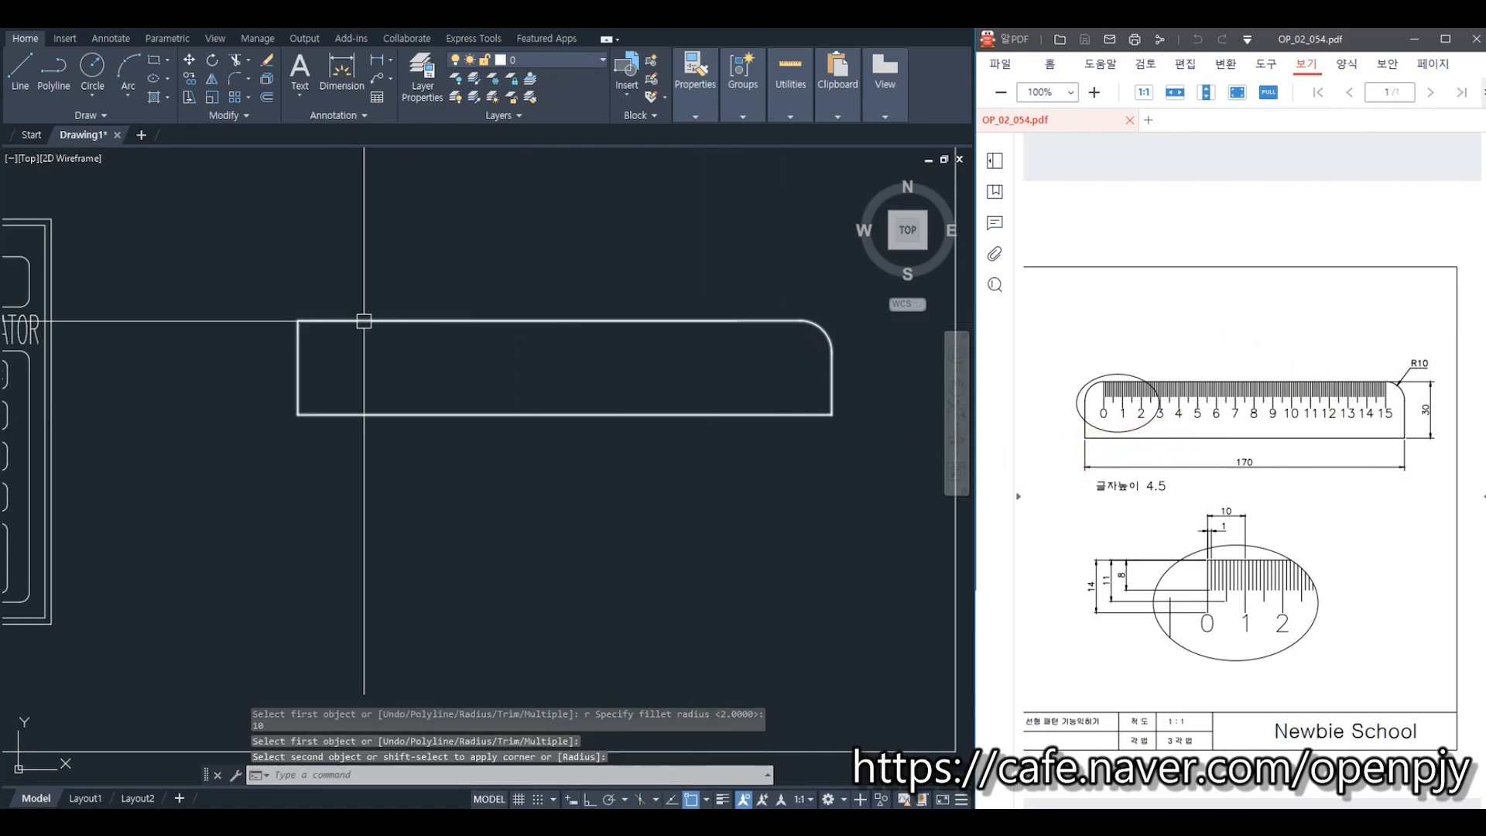
key(Return)
click(321, 323)
click(301, 352)
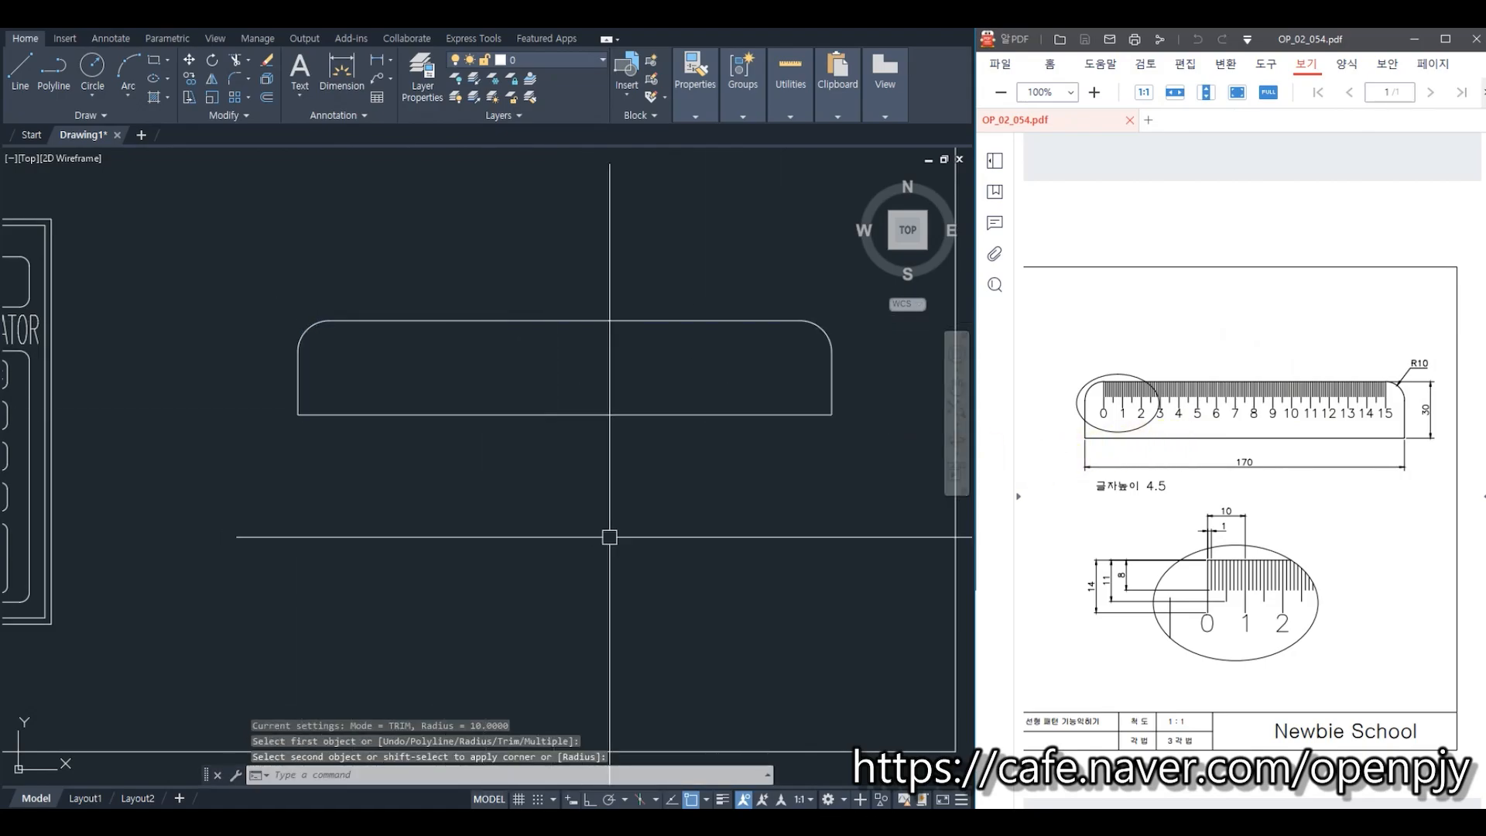
key(Escape)
Step: Explode the filleted ruler outline into separate lines and arcs
click(739, 537)
click(442, 393)
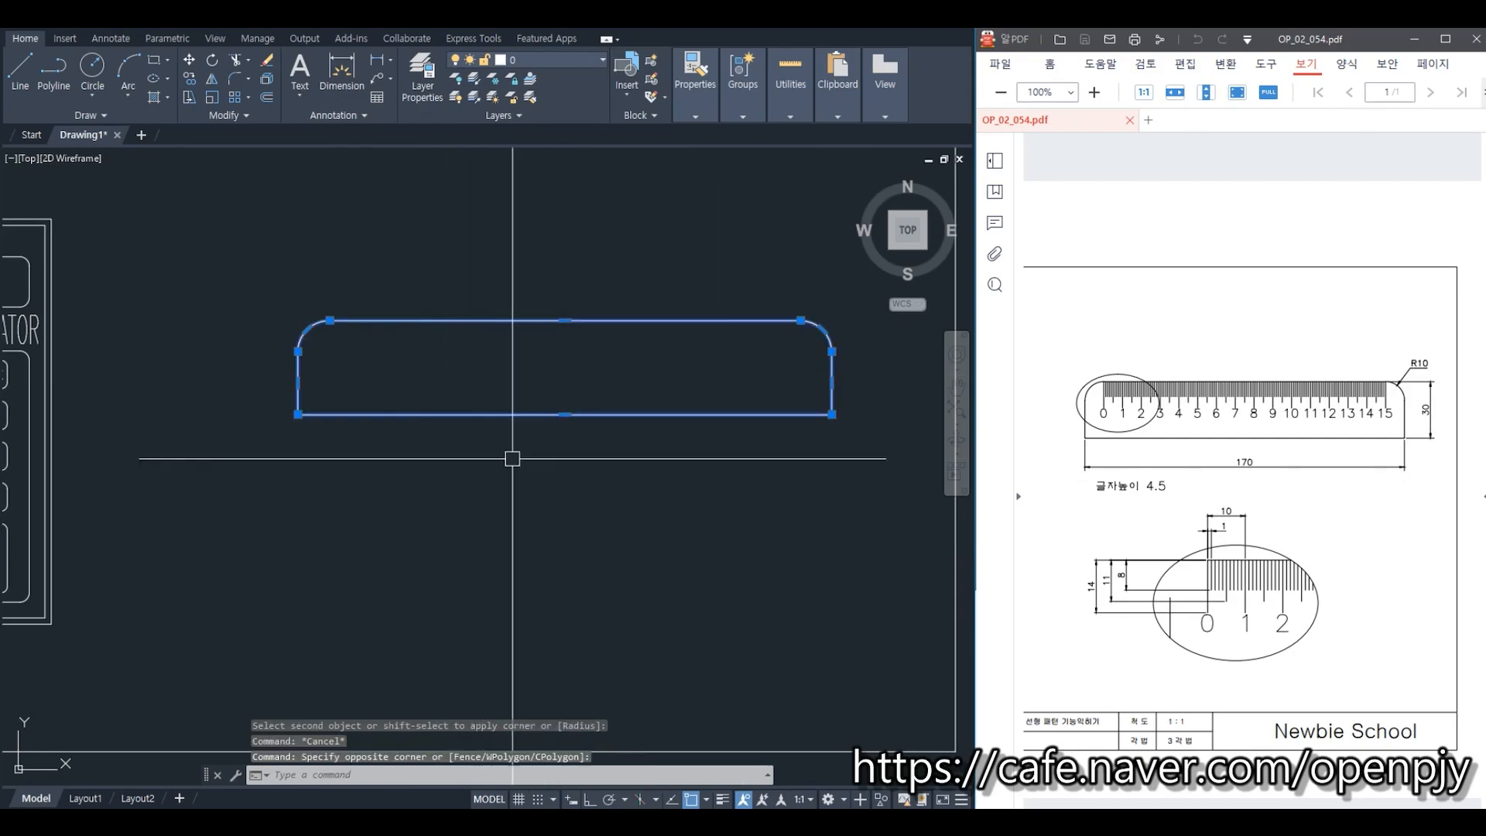
text(x)
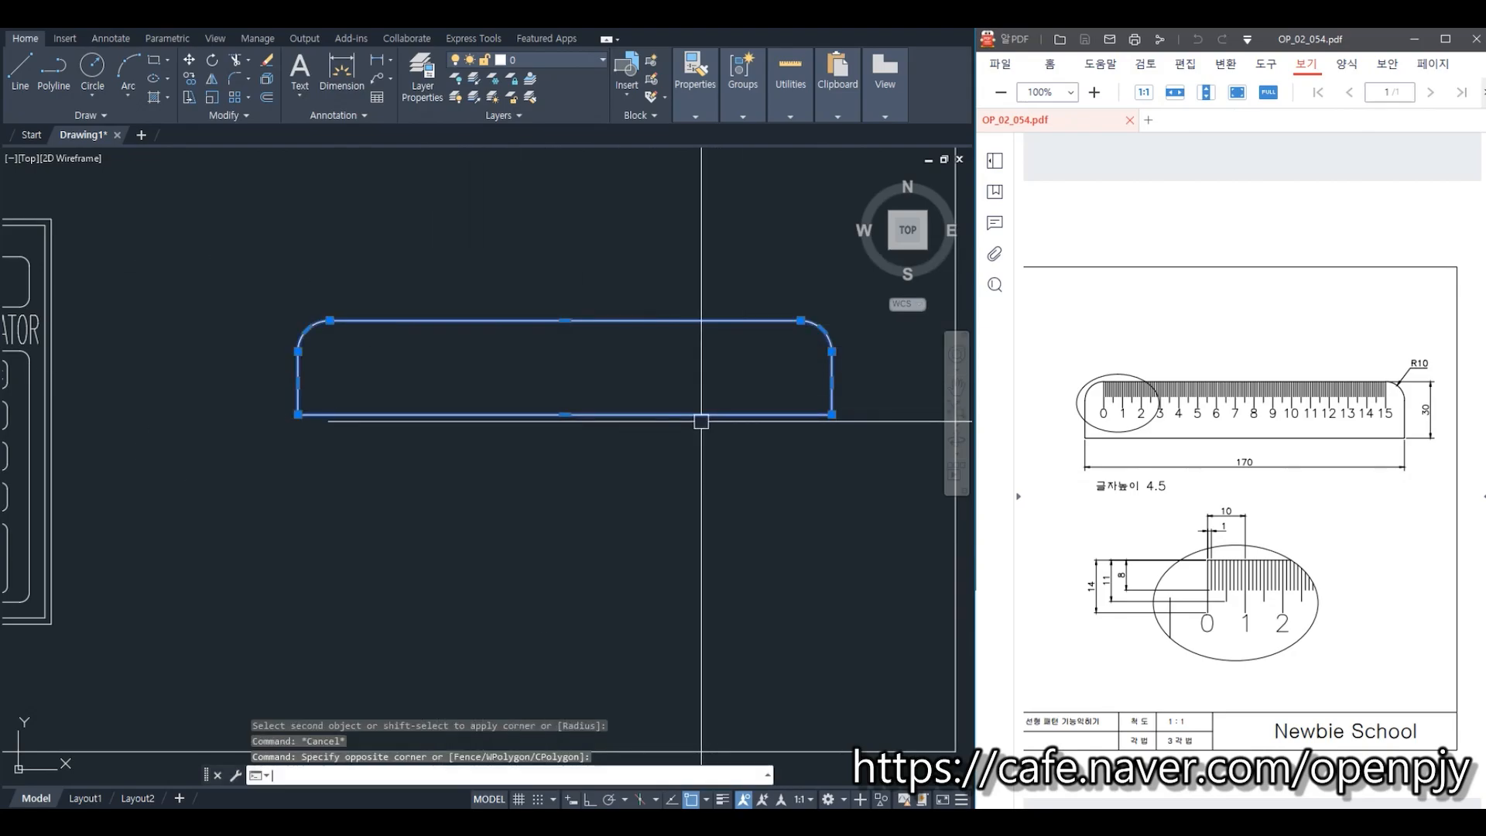
key(Return)
key(Escape)
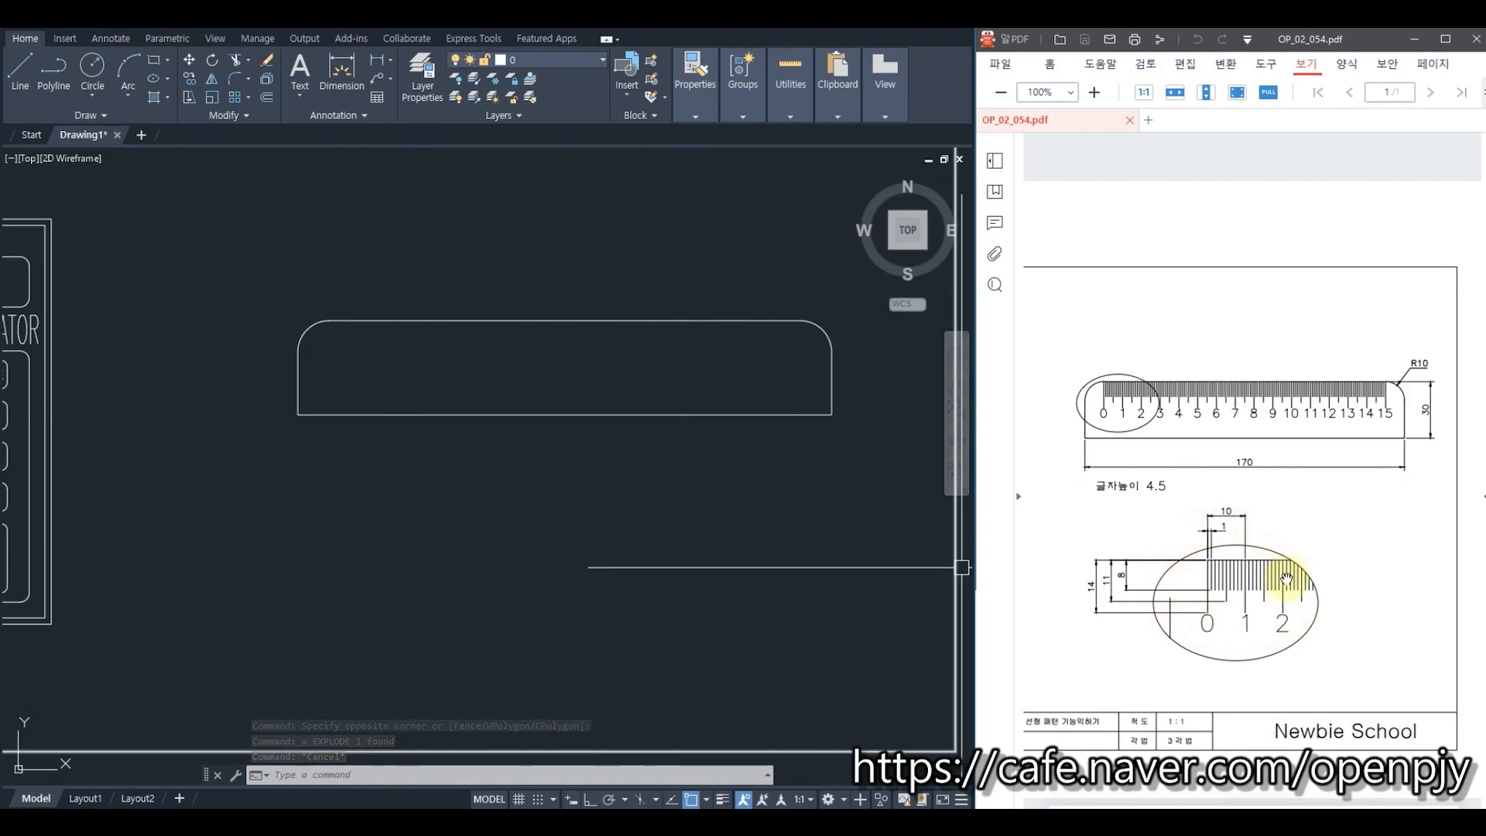
Step: Draw a vertical line 14 long downward from the left end of the ruler's top edge, with Ortho on
scroll(341, 340, up, 4)
text(l)
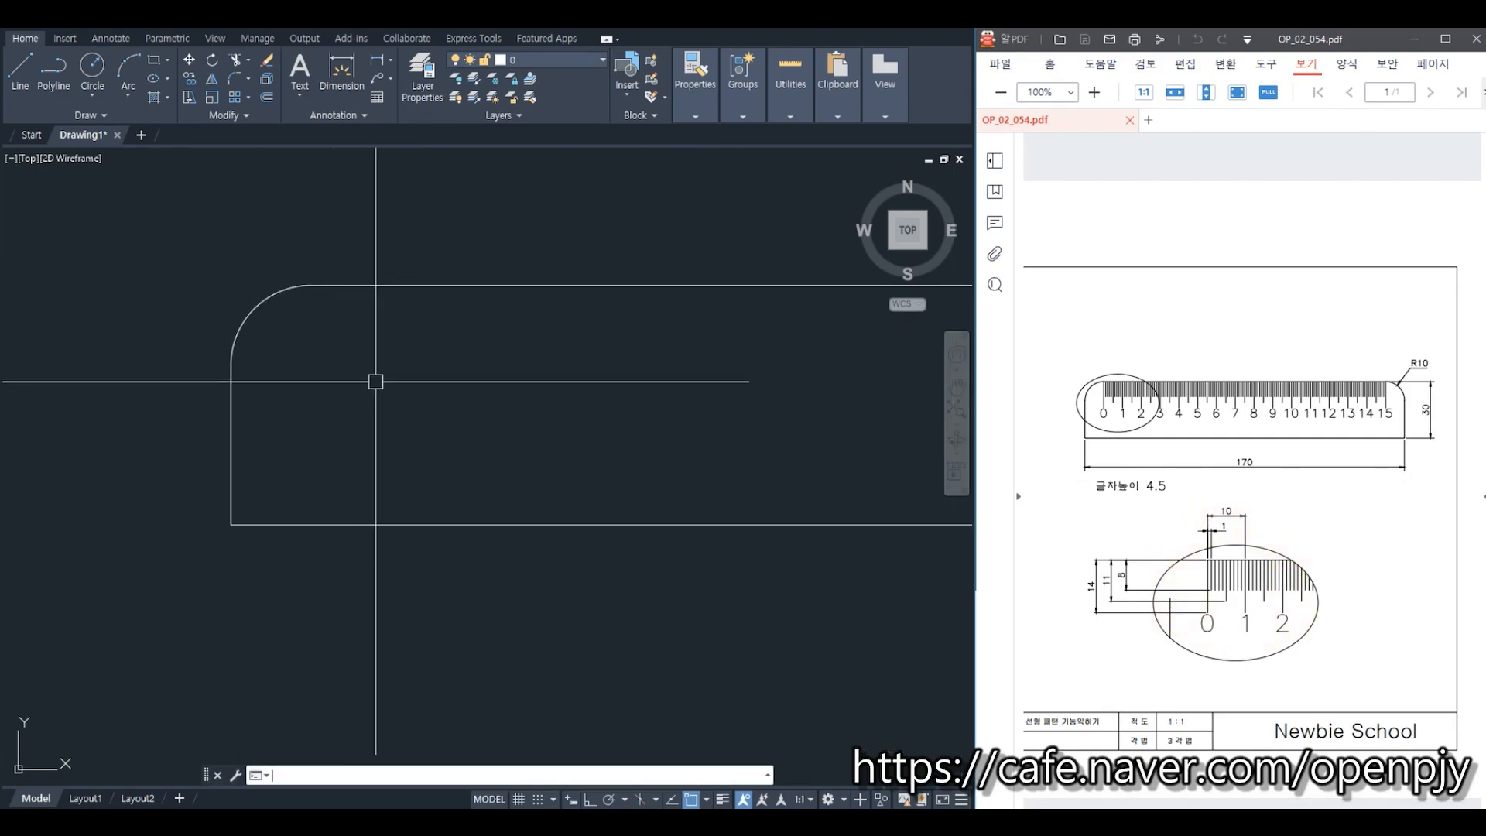
key(Return)
click(311, 286)
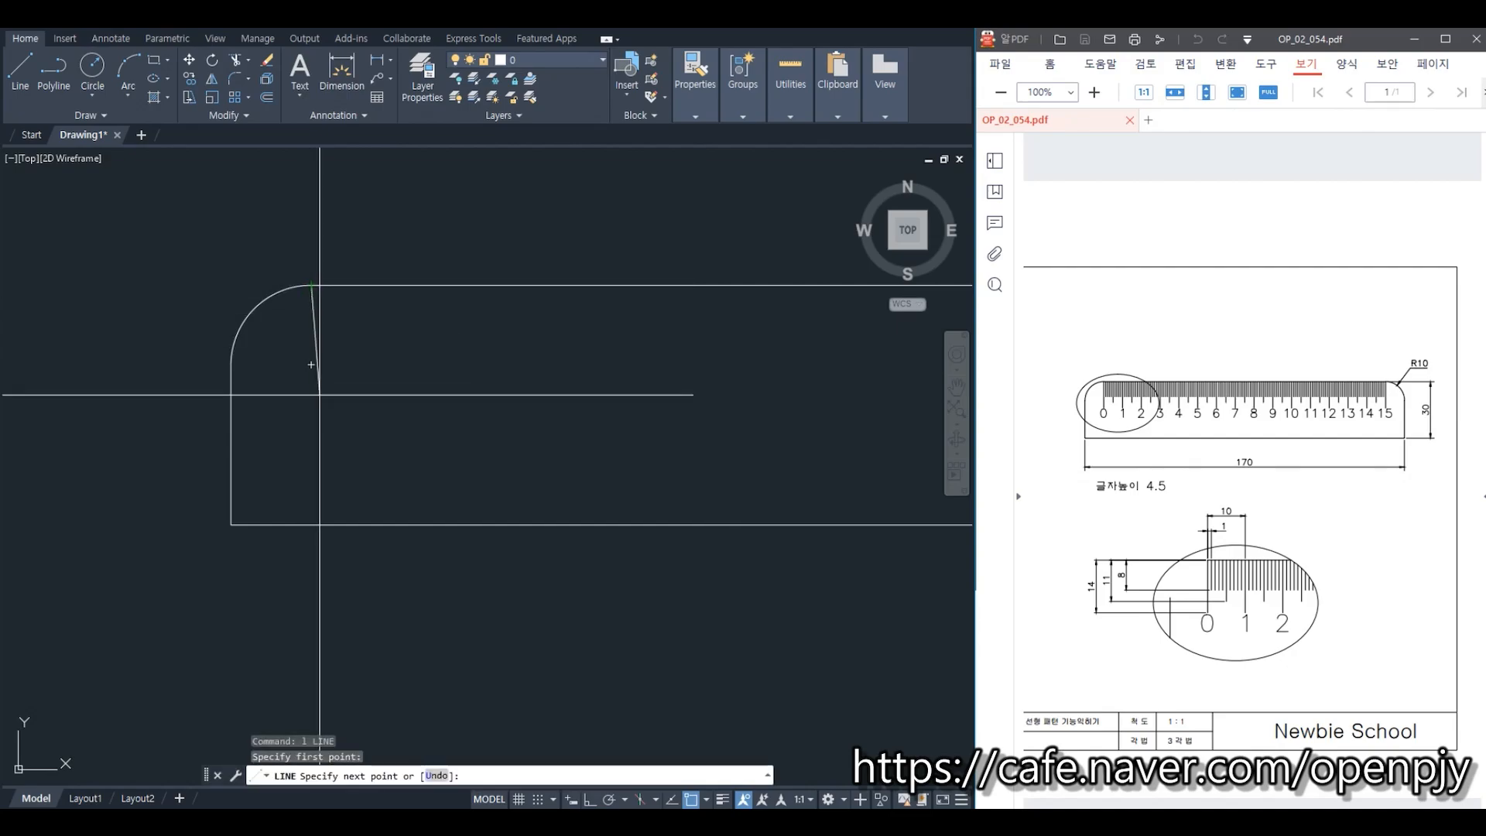
key(F8)
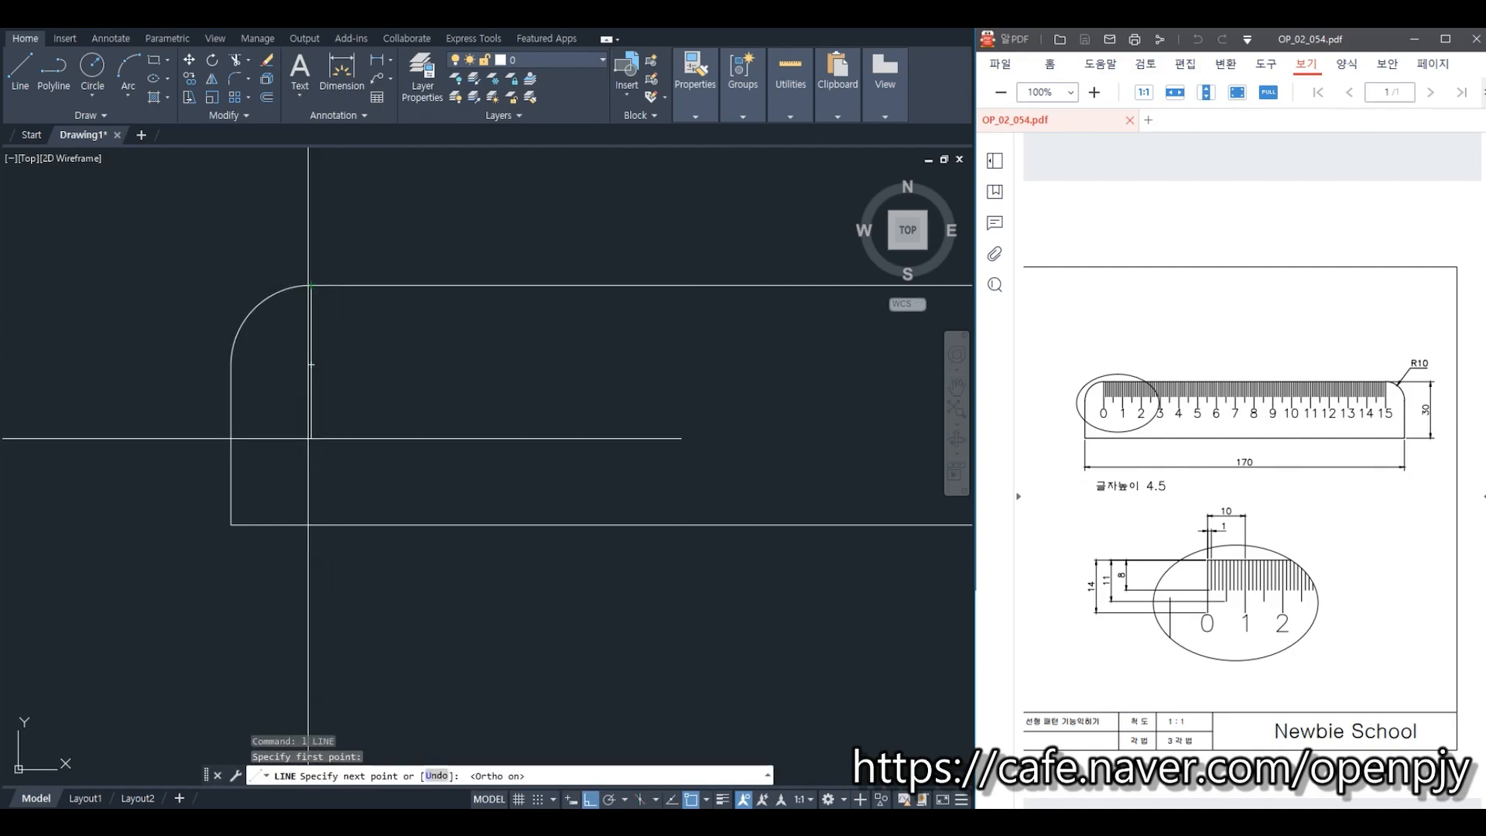
text(1)
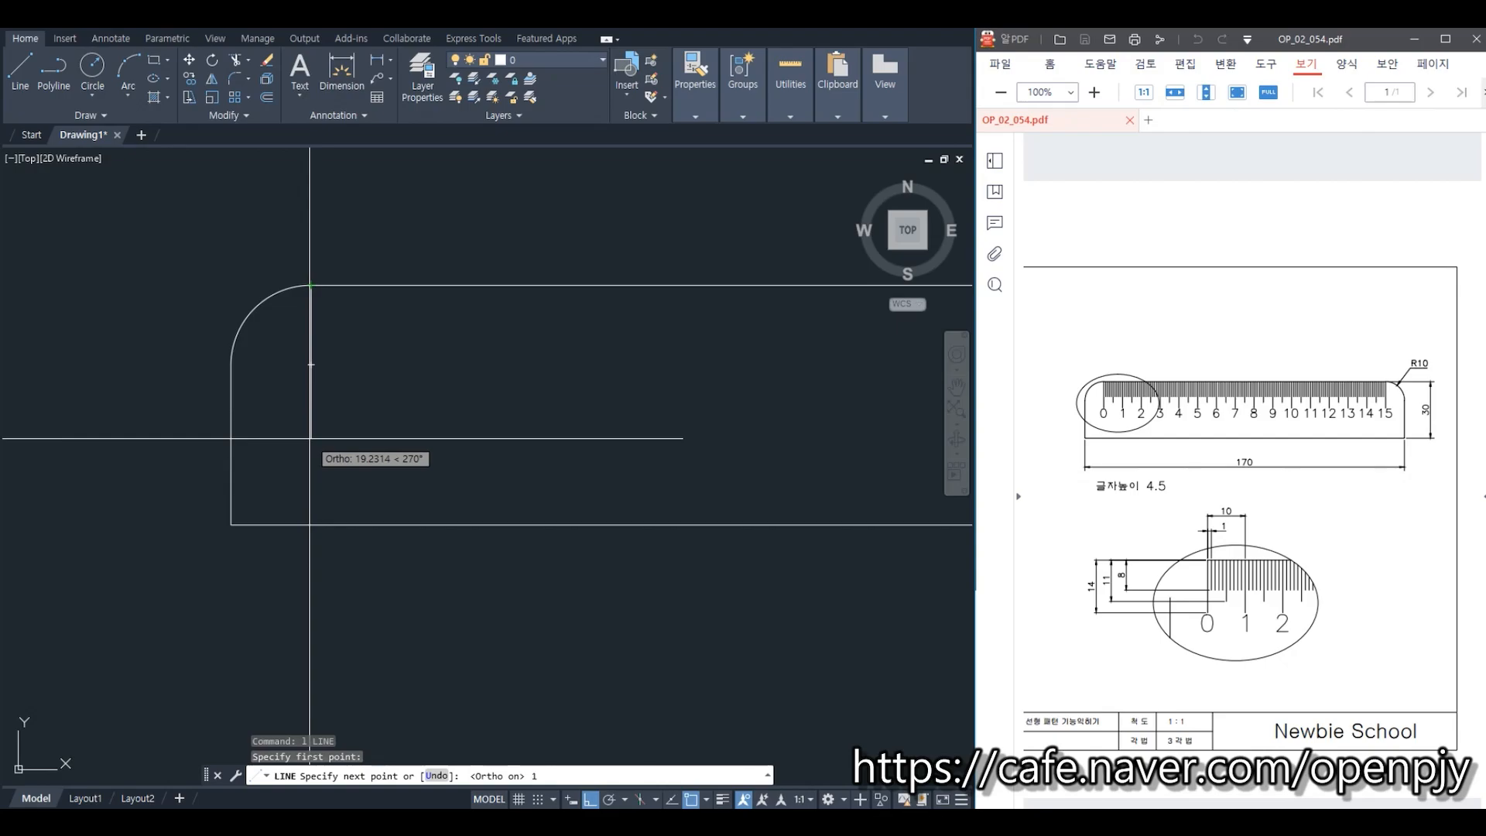
text(4)
key(Return)
key(Return)
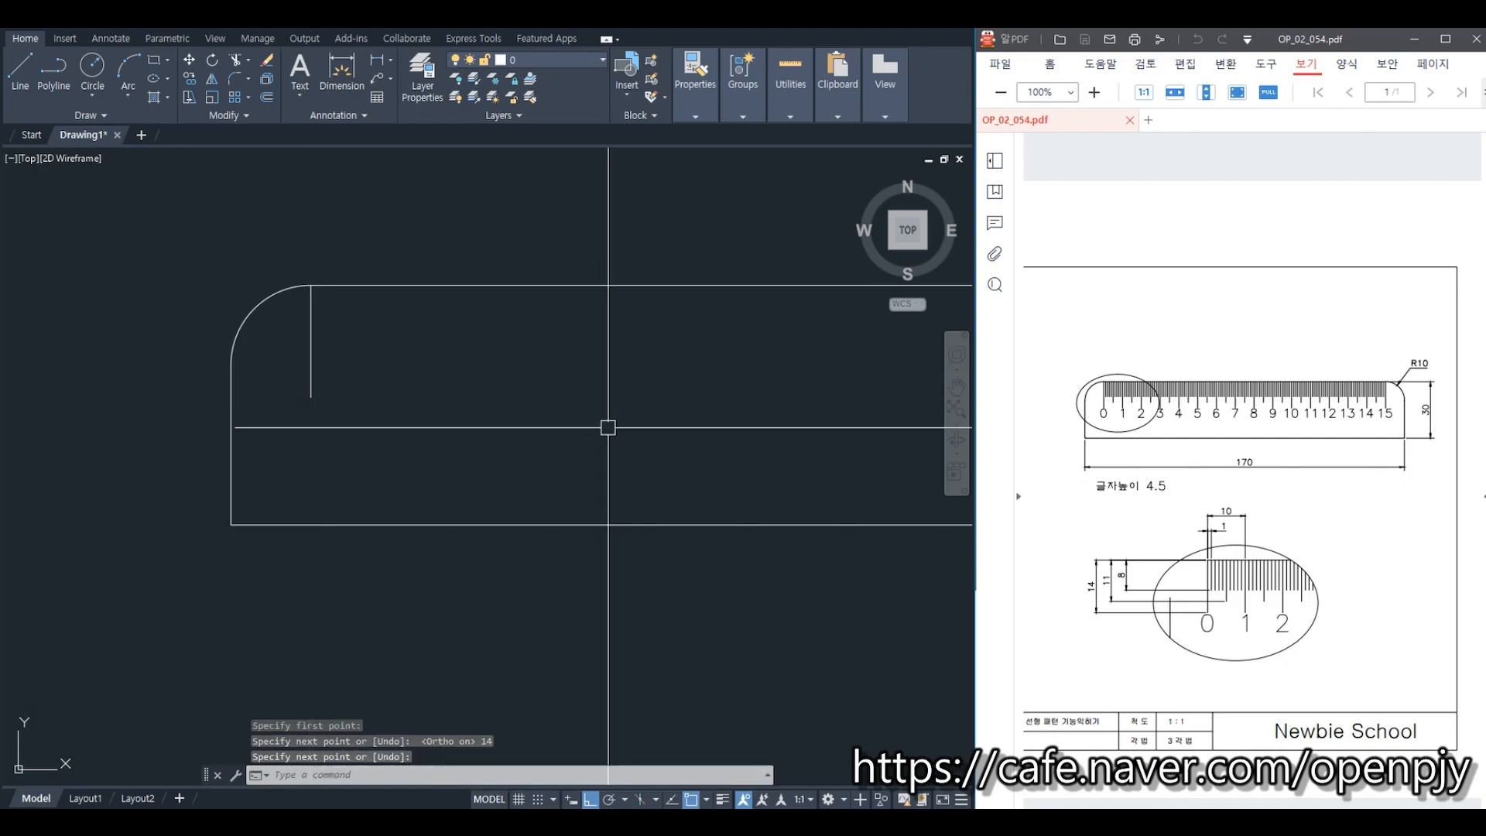
Step: Offset the 14-long zero graduation line by 1 to its right
text(o)
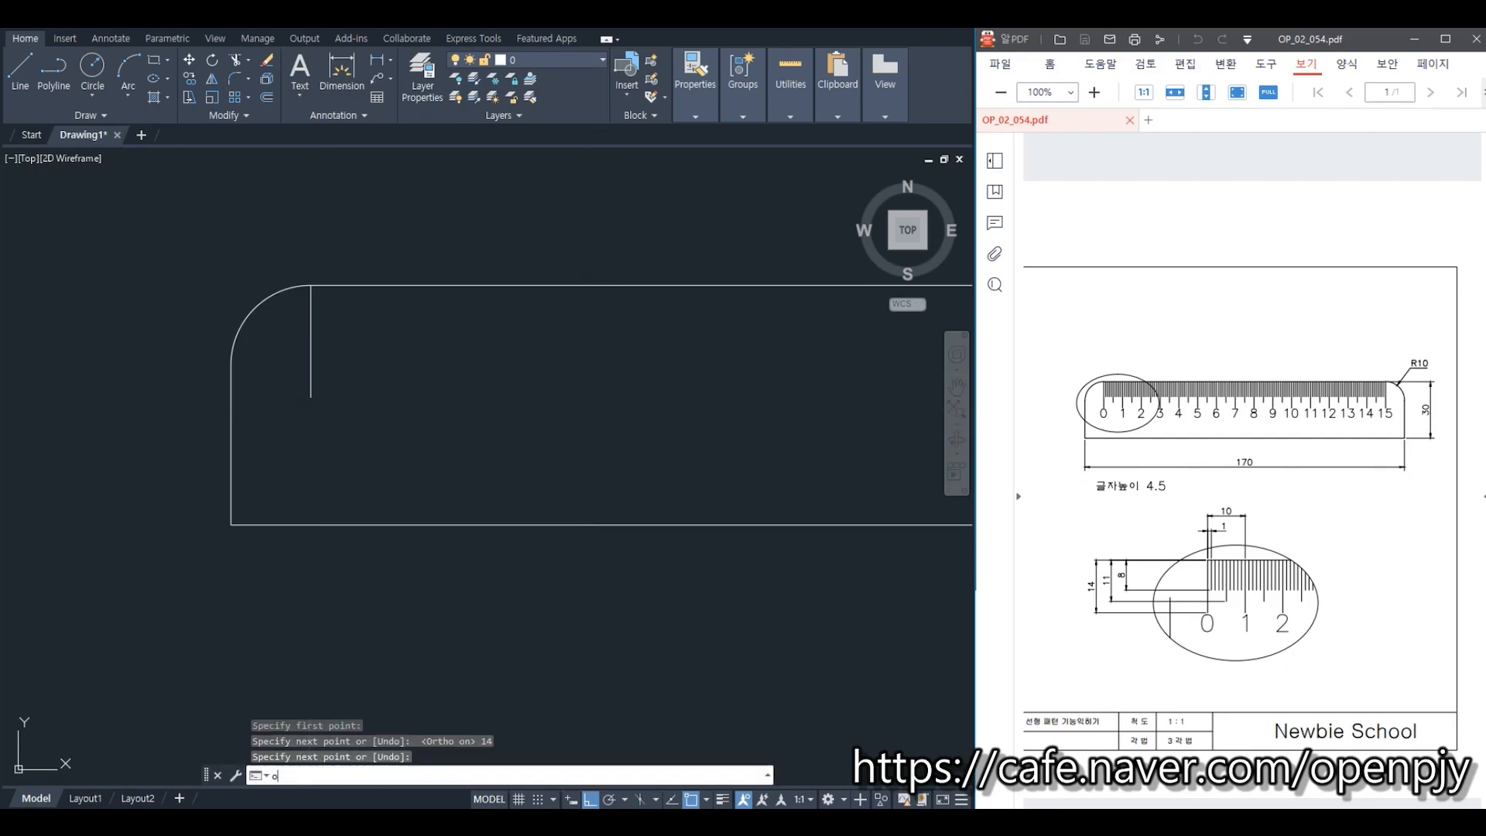
key(Return)
text(1)
key(Return)
click(308, 333)
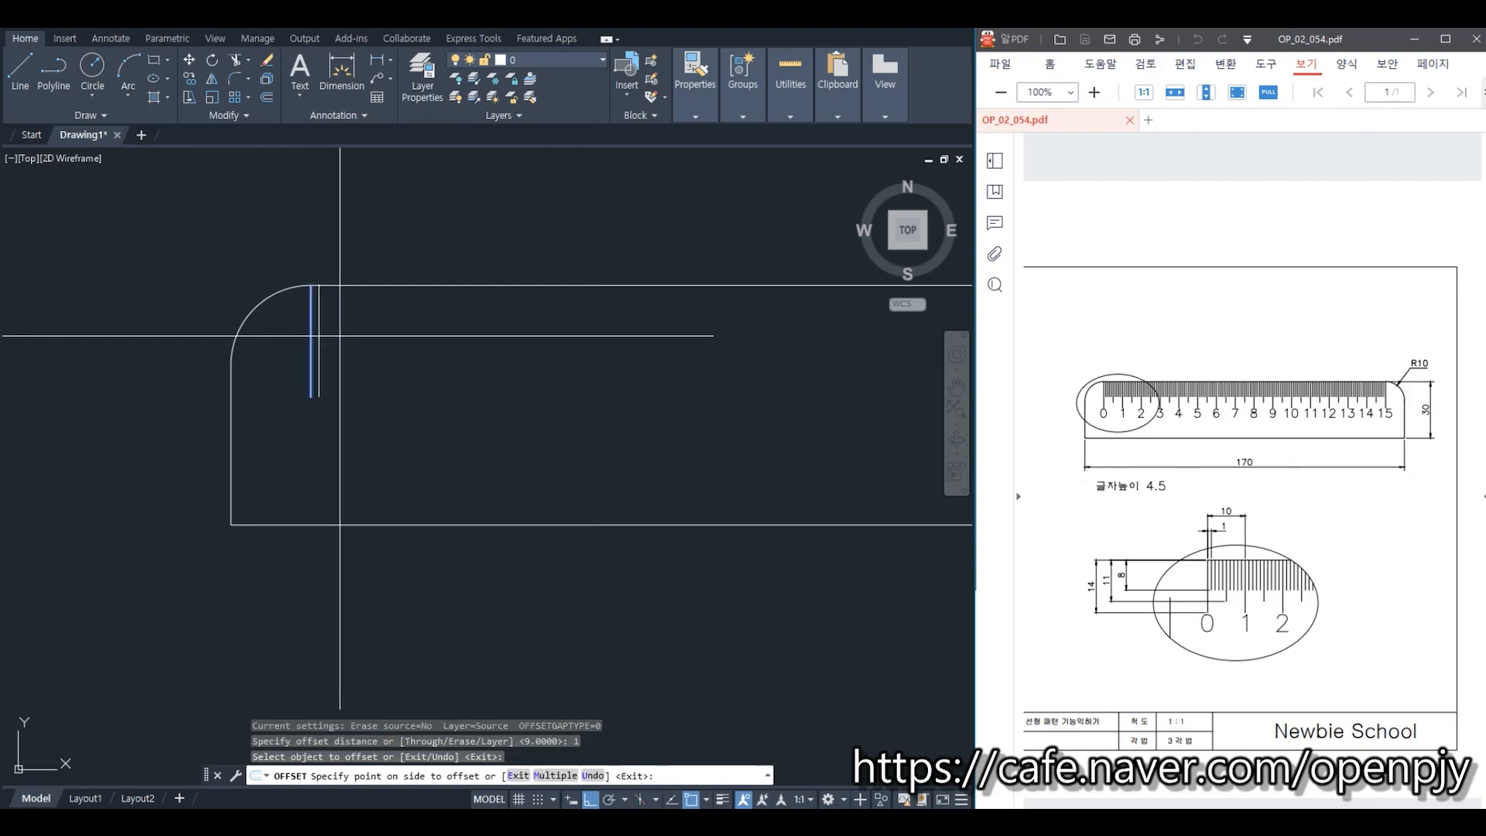
click(336, 334)
key(Escape)
Step: Lengthen the offset graduation line to a total length of 8, shortening it from its lower end
scroll(339, 339, up, 2)
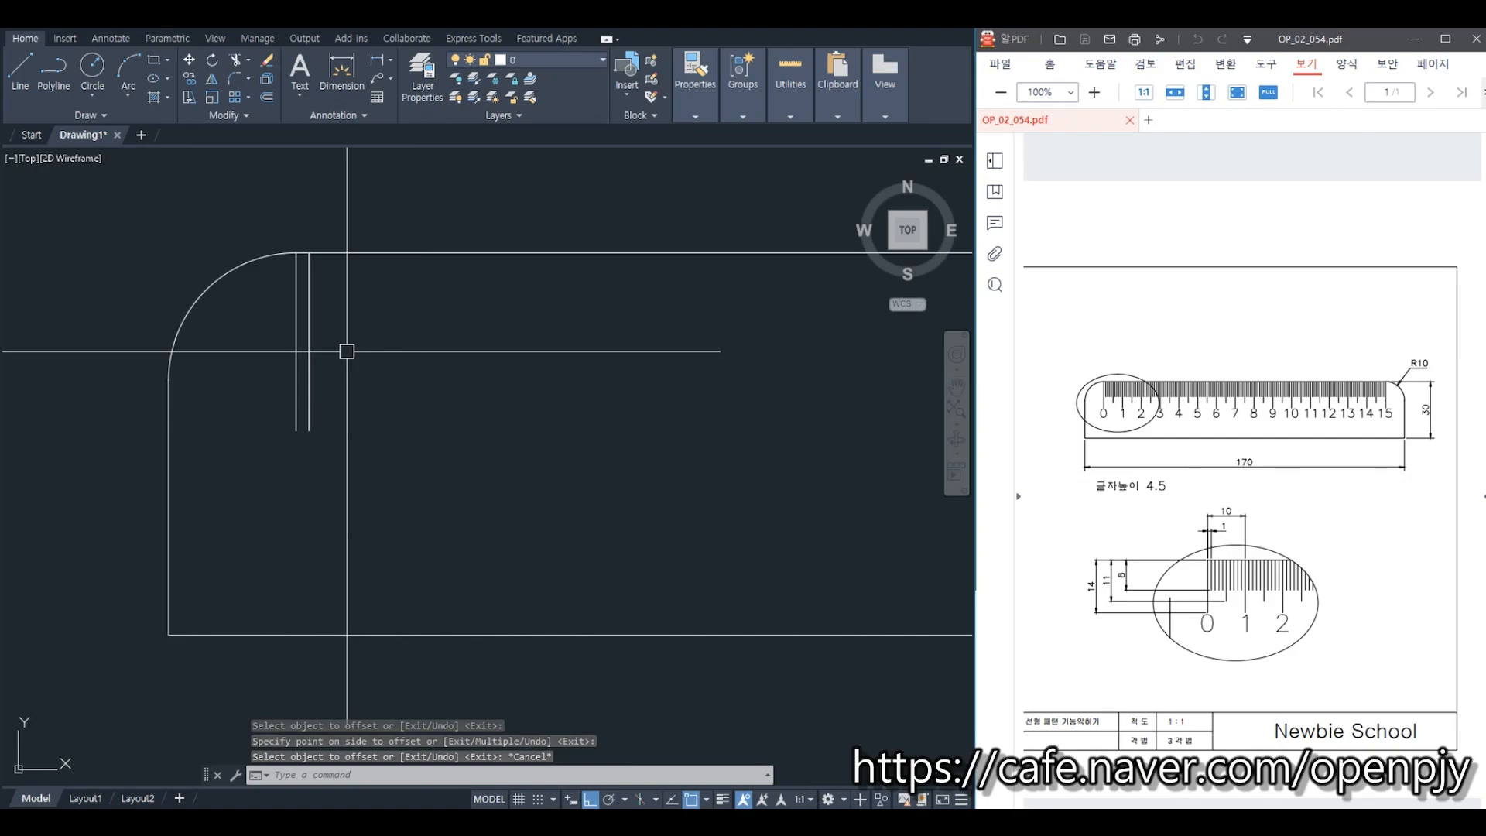
text(len)
key(Return)
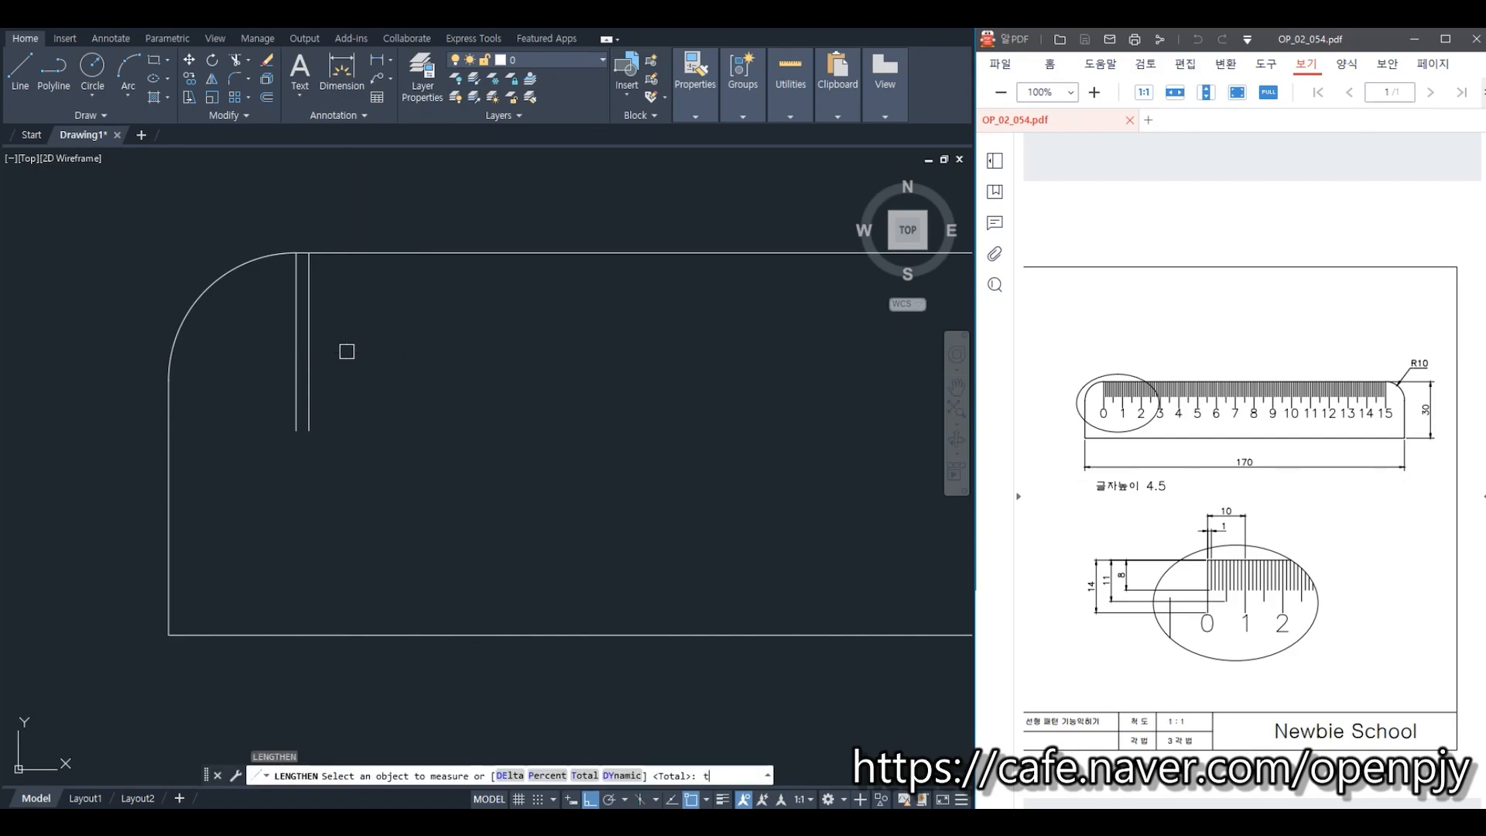
key(Return)
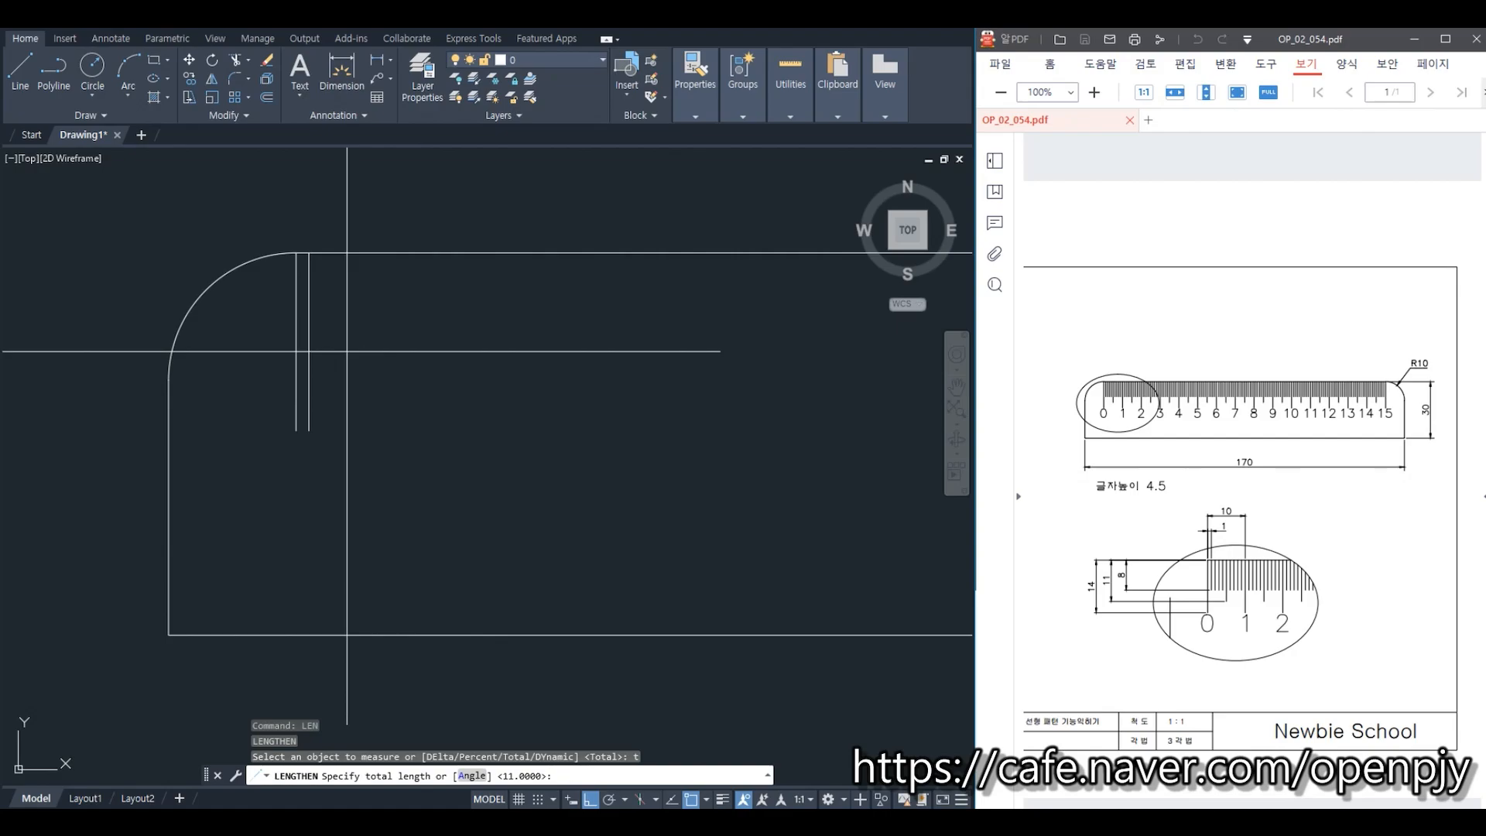
key(Return)
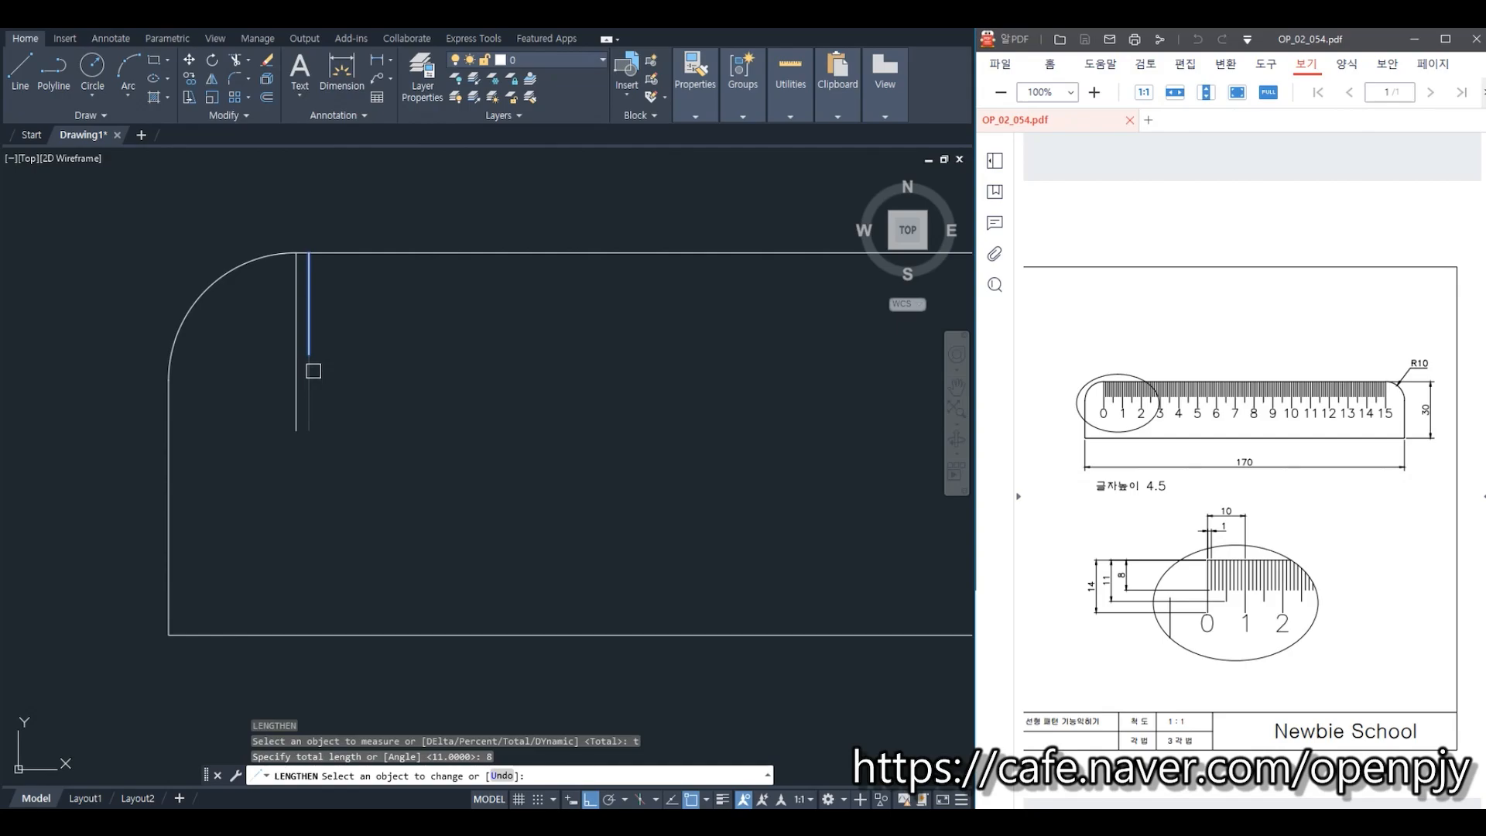
click(313, 371)
key(Escape)
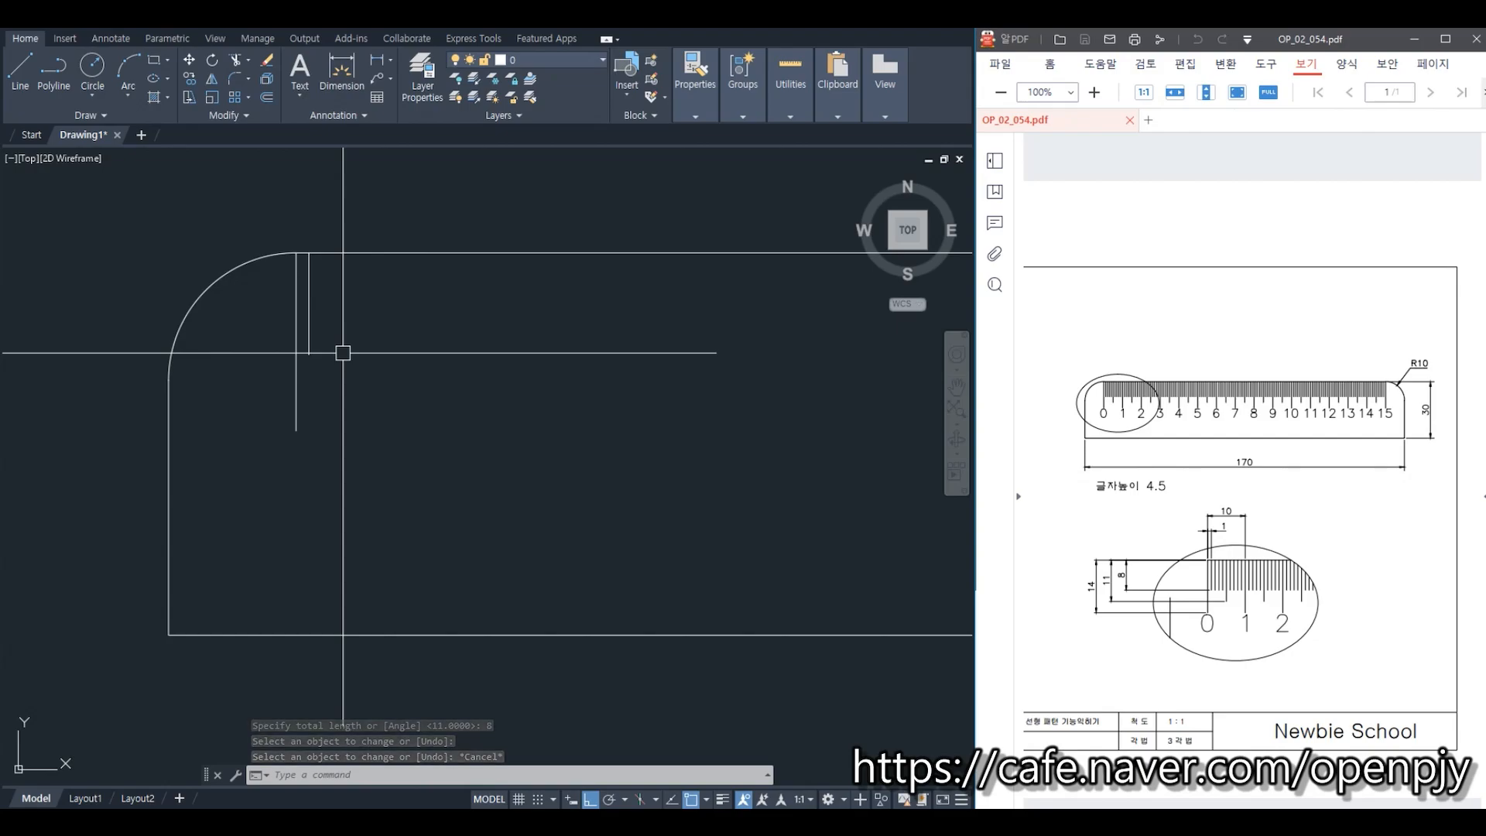
Step: Offset the 8-long graduation line successively to the right by 1, adding four more lines
text(o)
key(Return)
text(1)
key(Return)
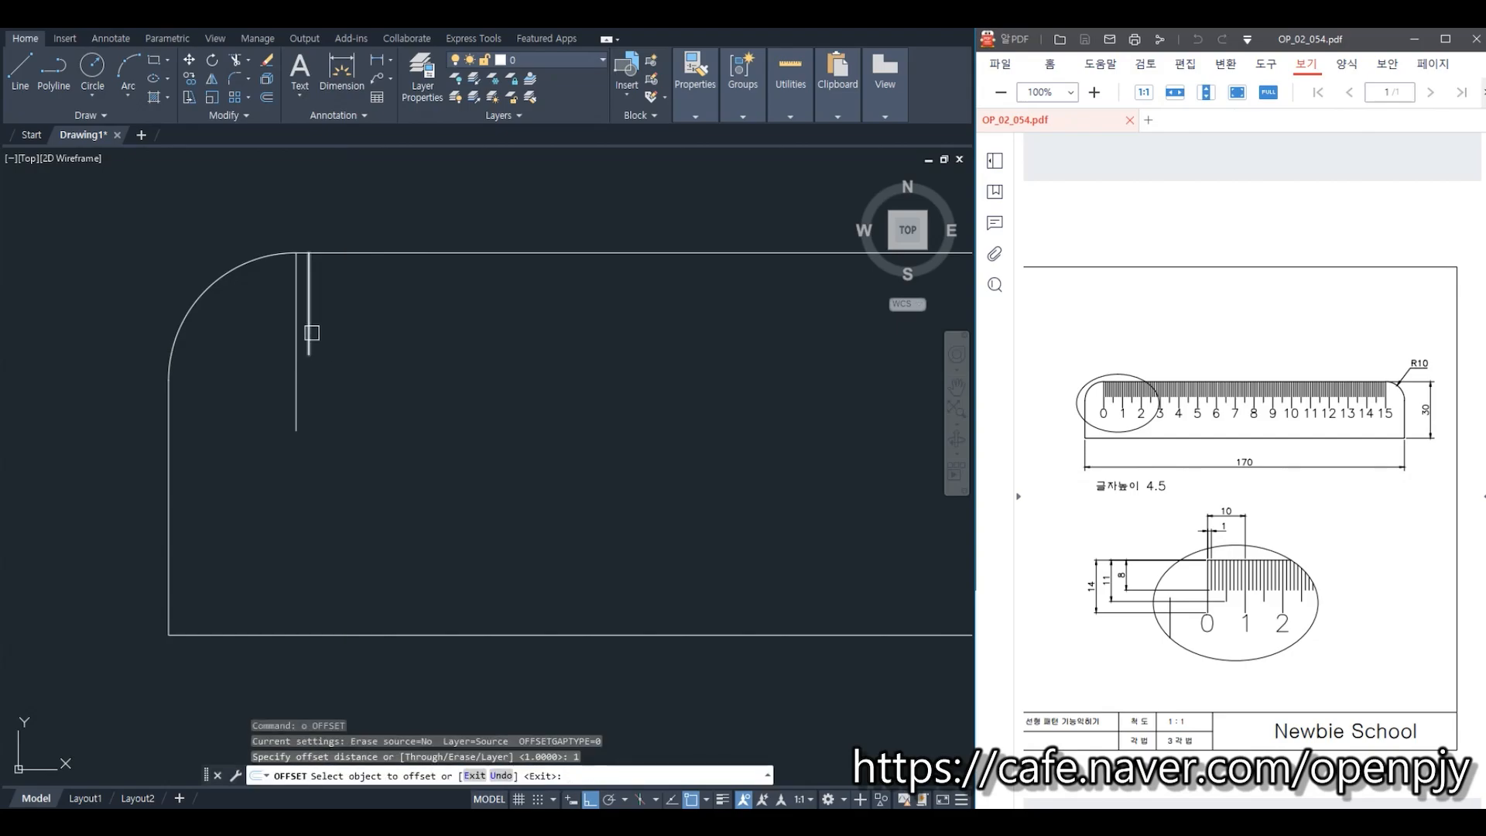
click(310, 333)
click(346, 328)
click(323, 324)
click(364, 326)
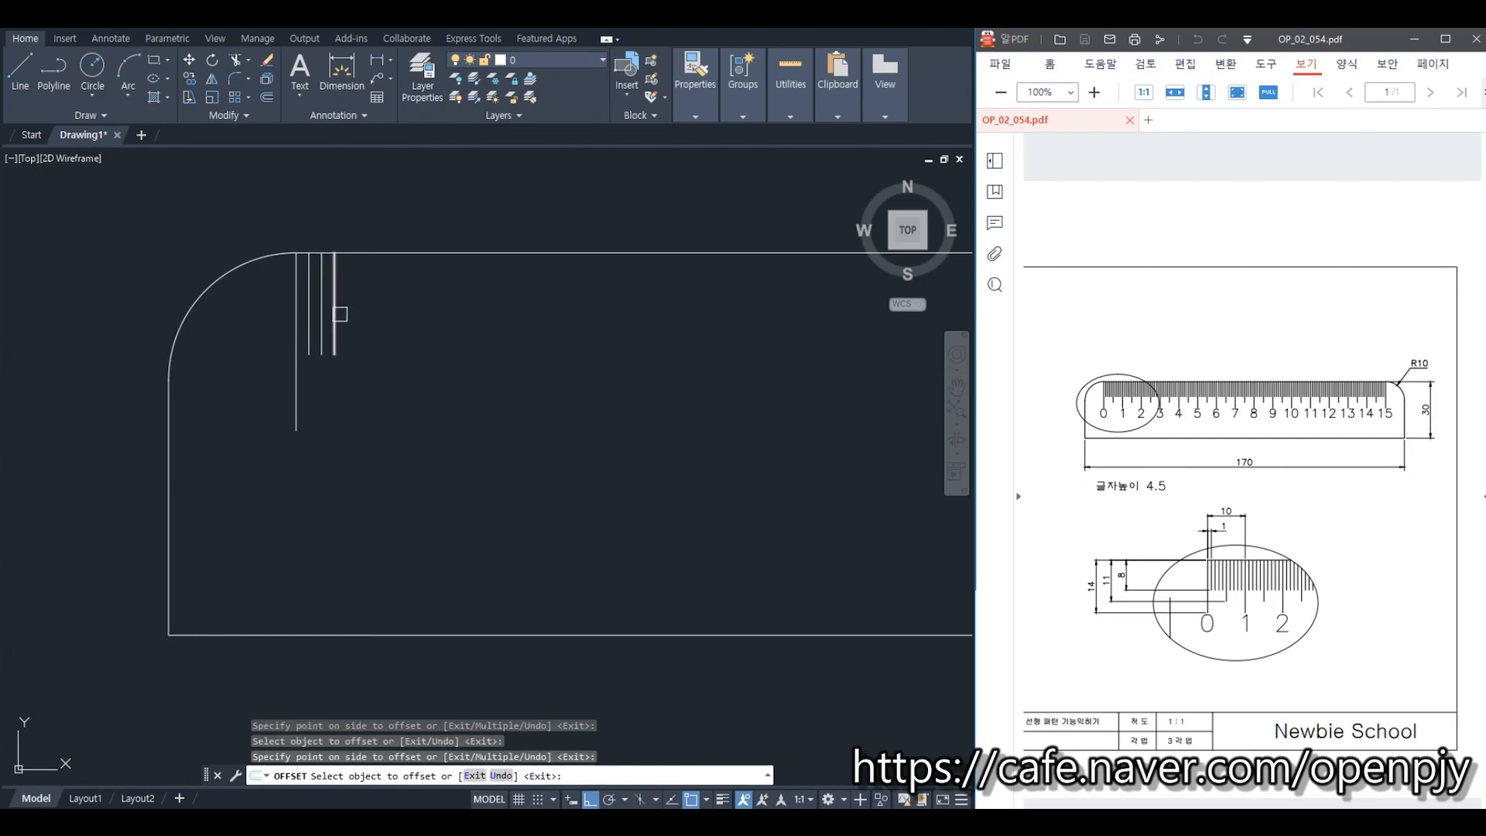
click(339, 313)
click(376, 316)
click(350, 310)
click(391, 312)
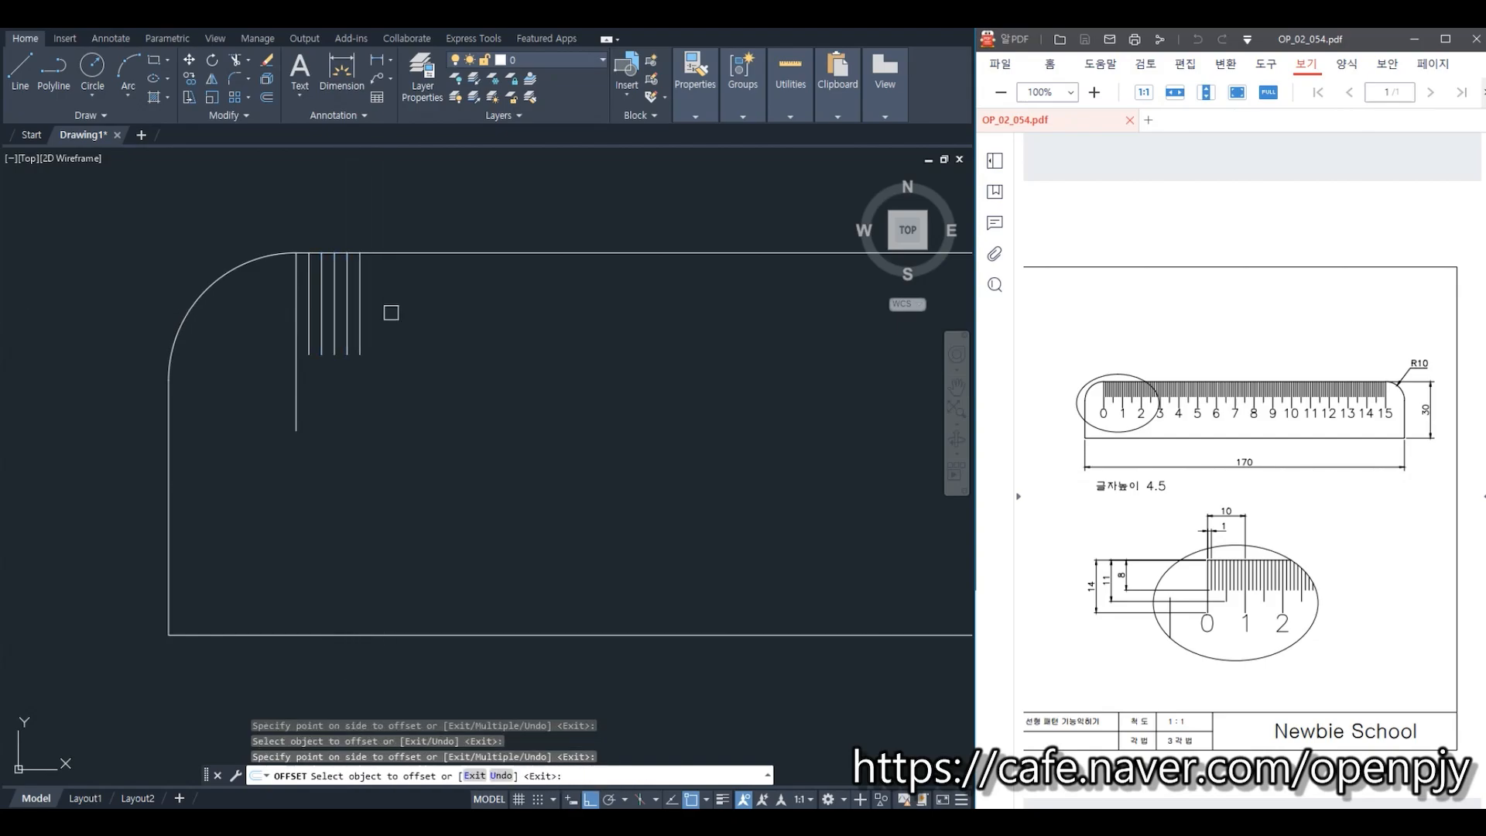
key(Escape)
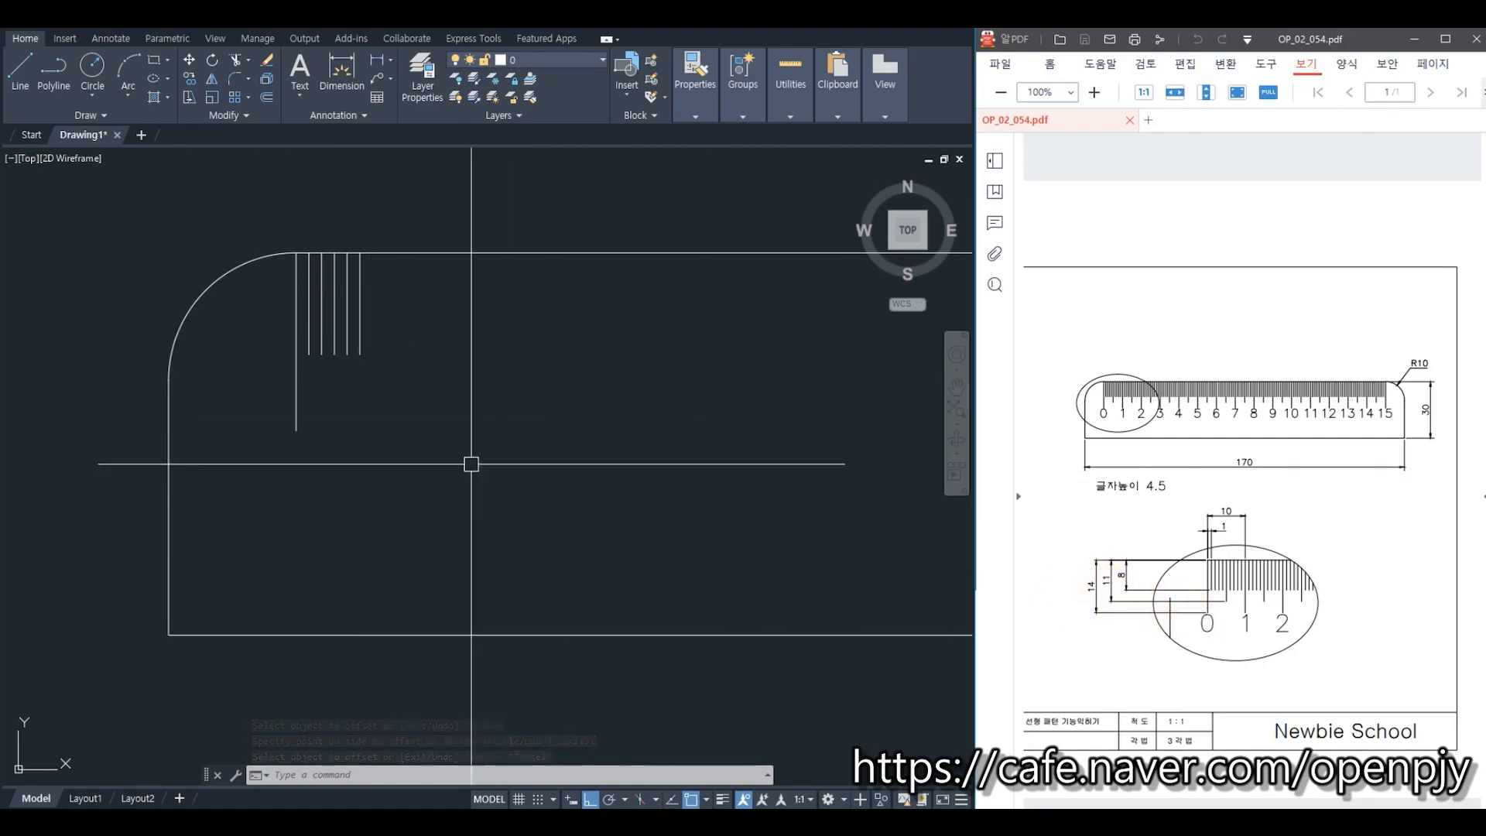
Step: Lengthen the rightmost graduation line downward to a total length of 11 as the half-centimetre mark
text(len)
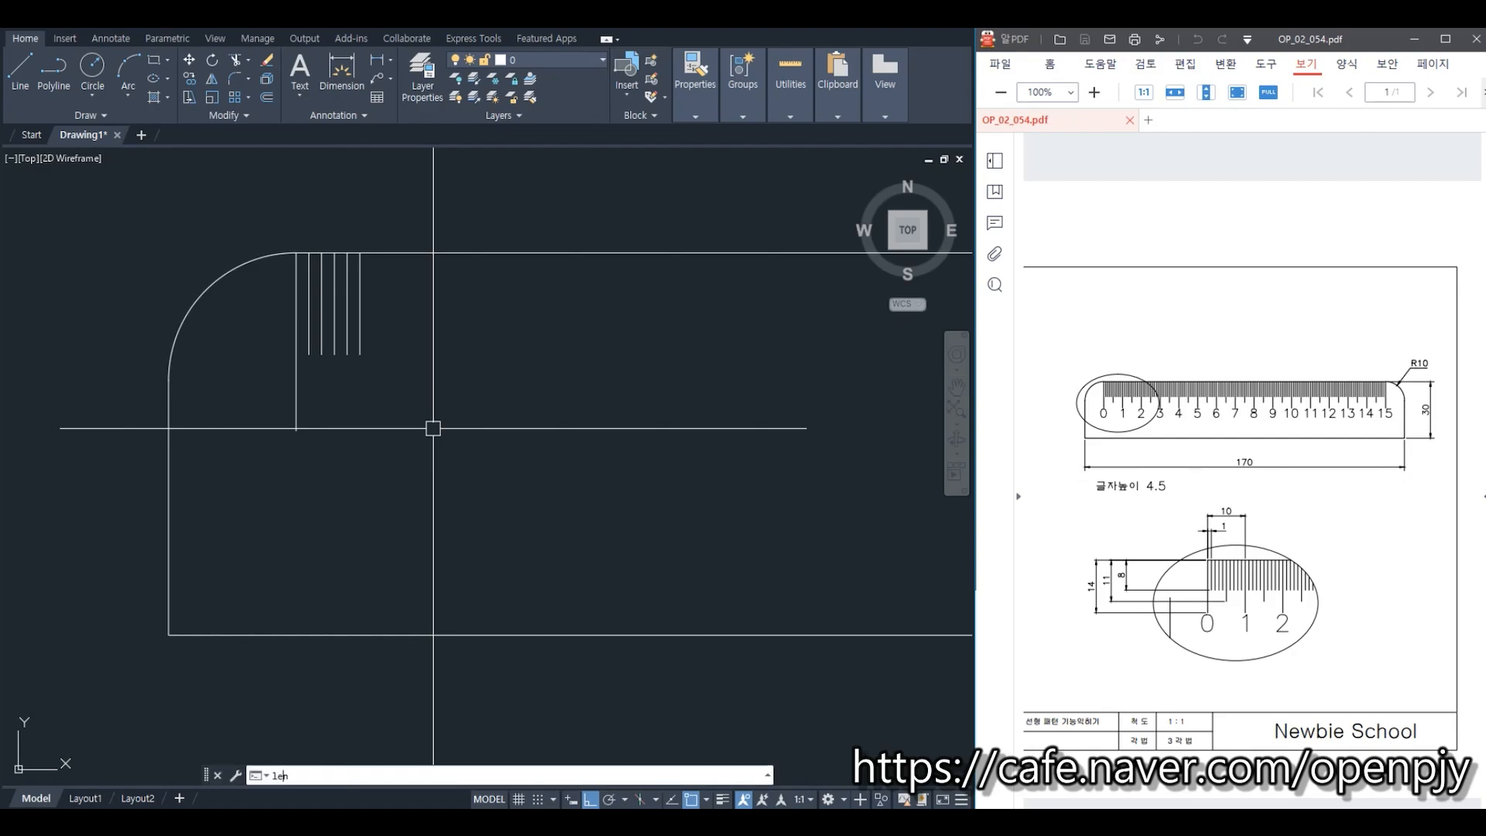
key(space)
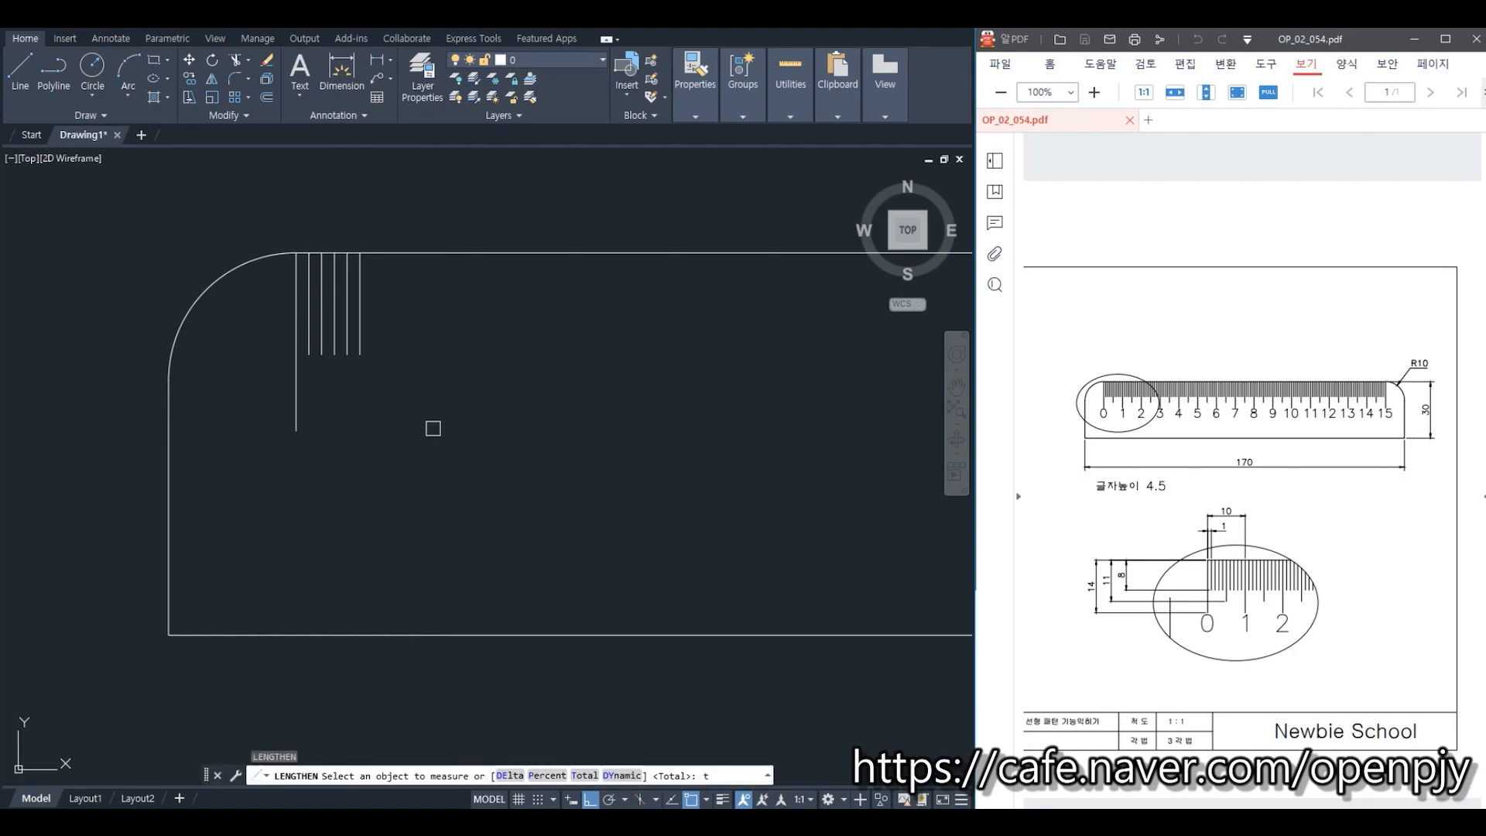
text(t)
key(space)
text(11)
key(space)
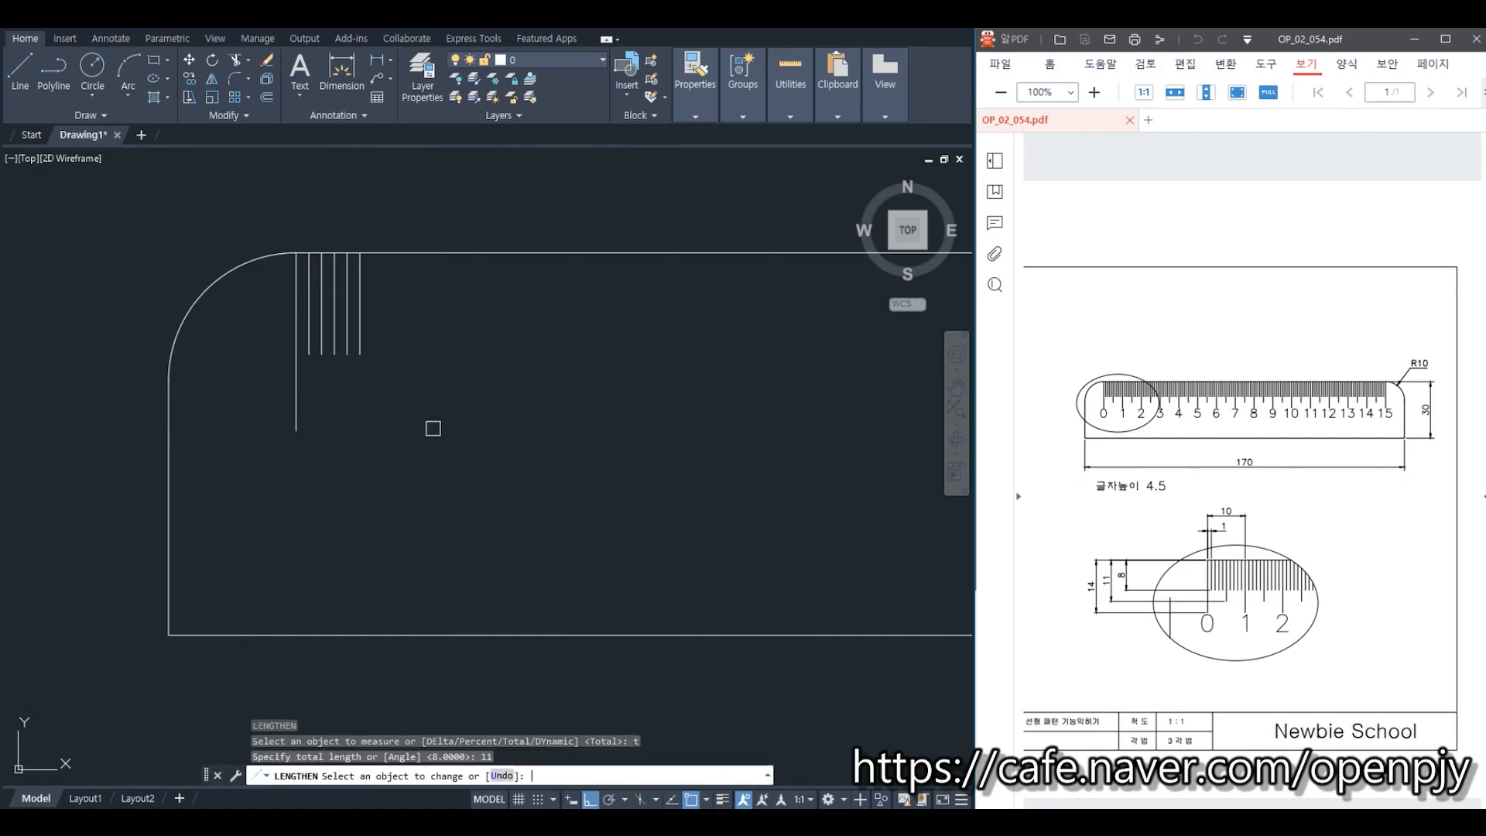
click(361, 348)
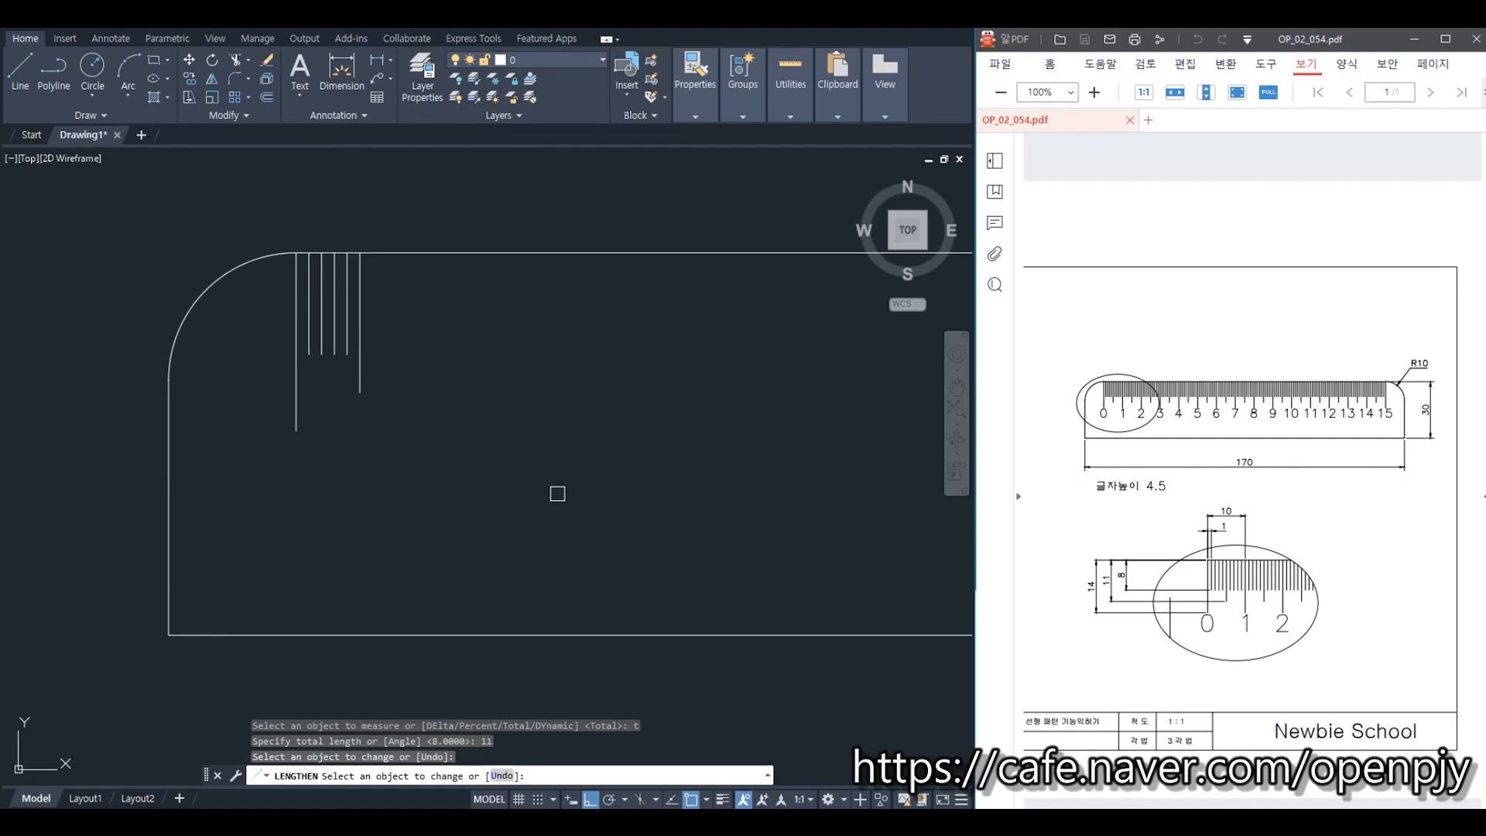
key(Escape)
Step: Mirror the four 8-long graduation lines about the 11-long half-centimetre mark, keeping the originals
text(mi)
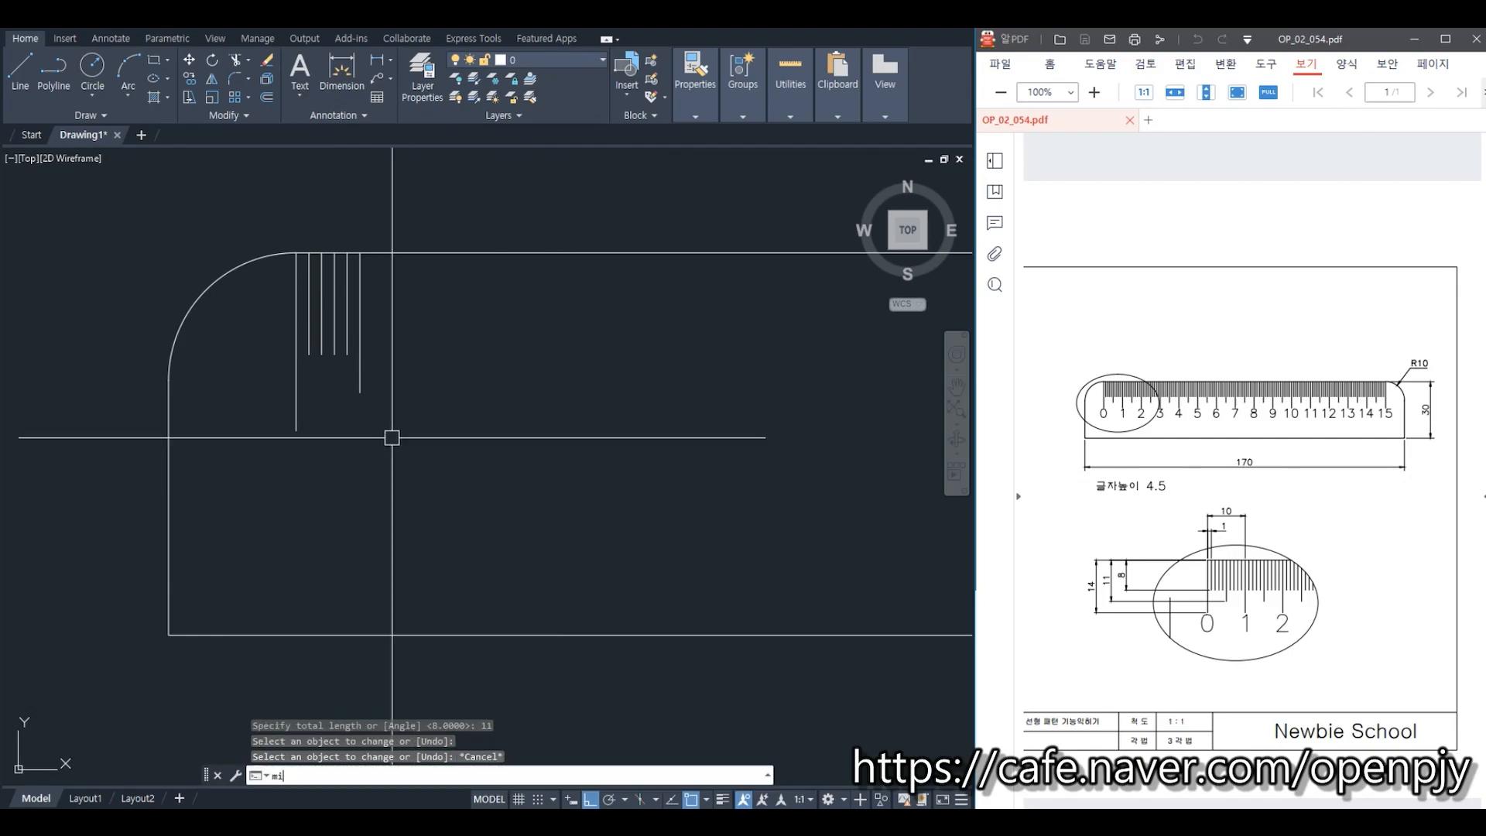
key(space)
scroll(341, 382, up, 2)
click(352, 351)
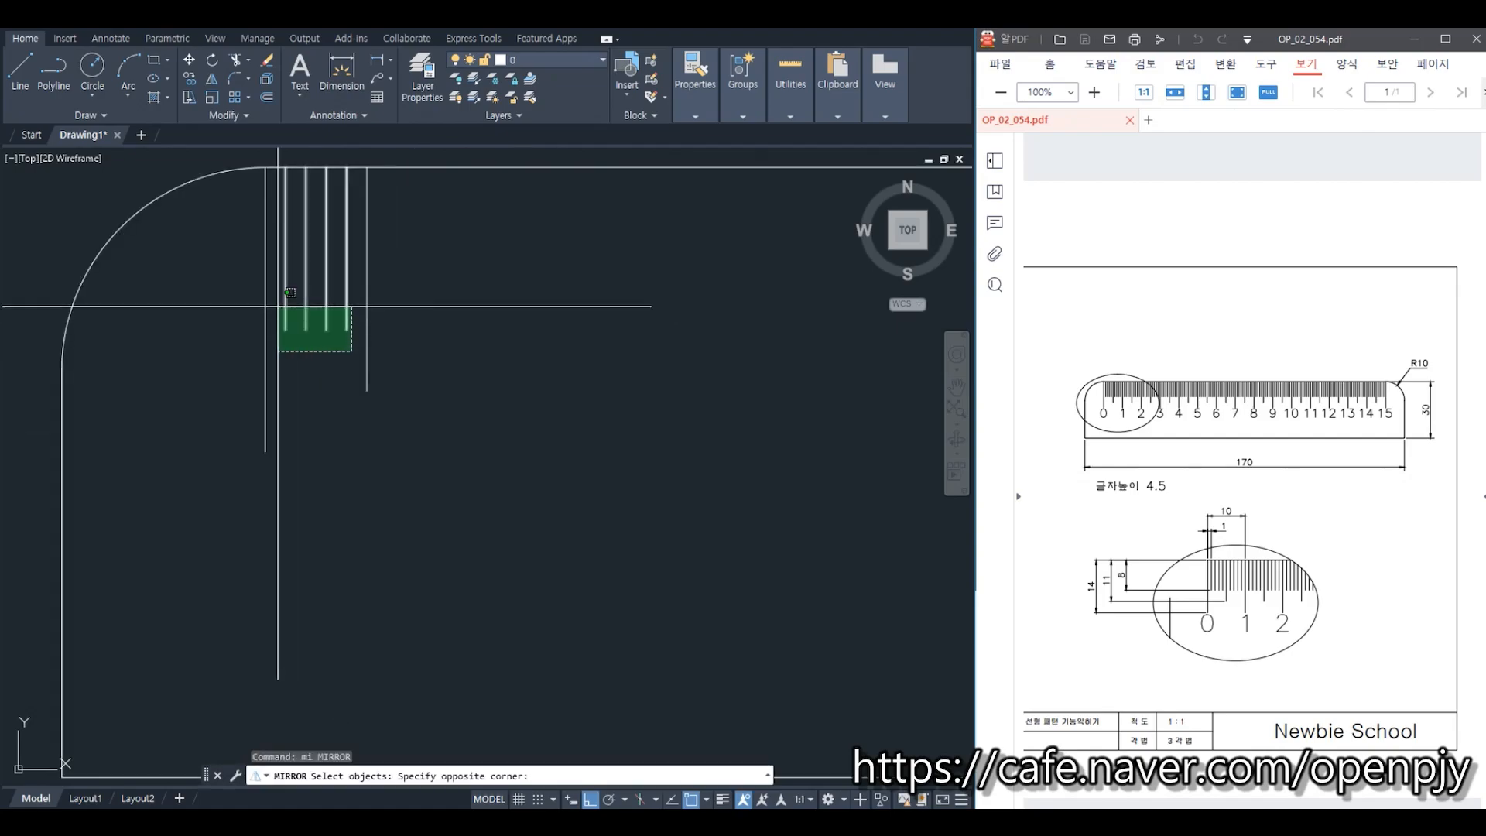
click(275, 304)
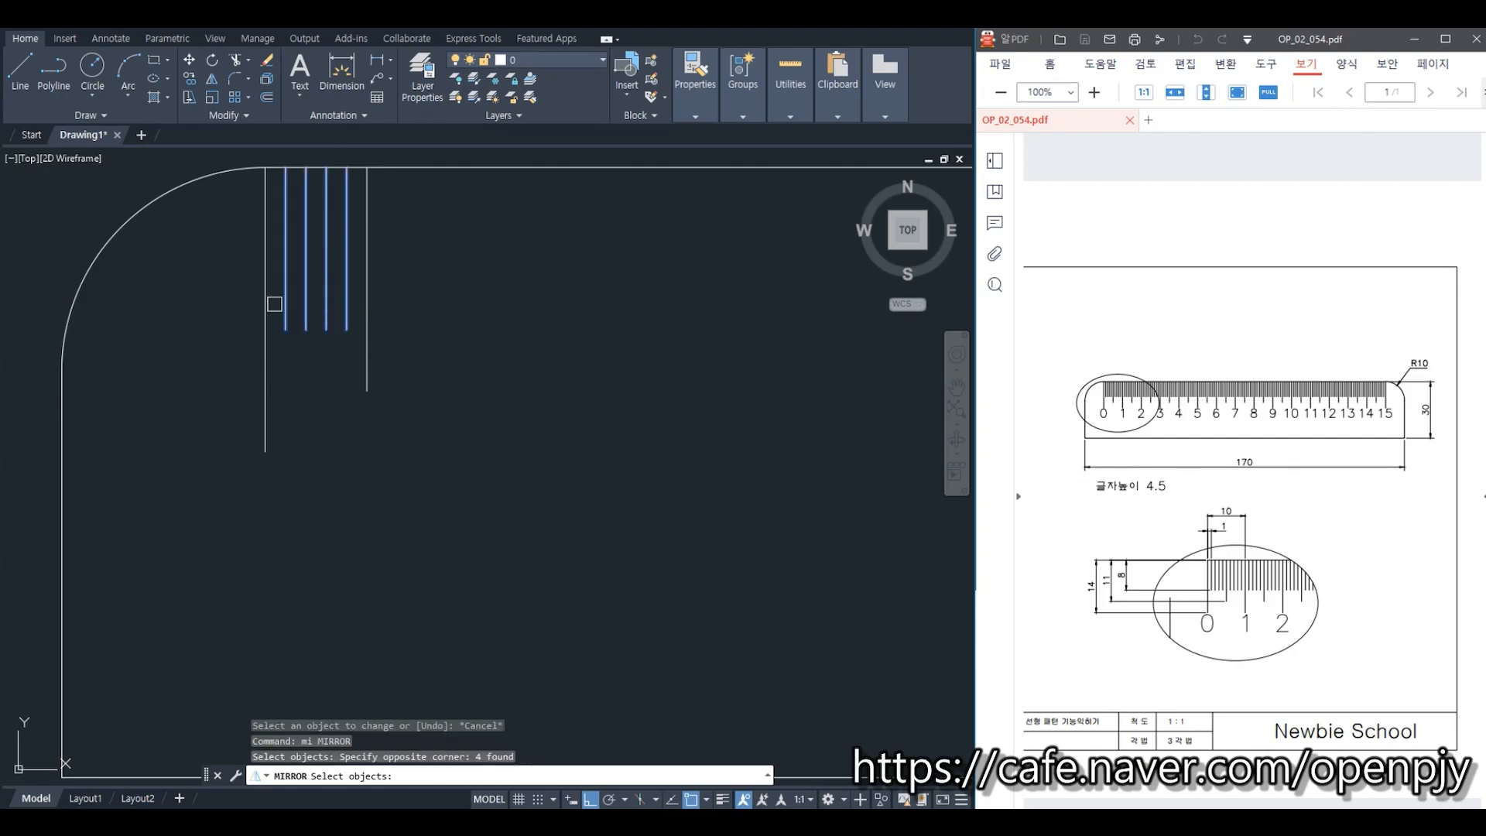
click(367, 391)
click(367, 168)
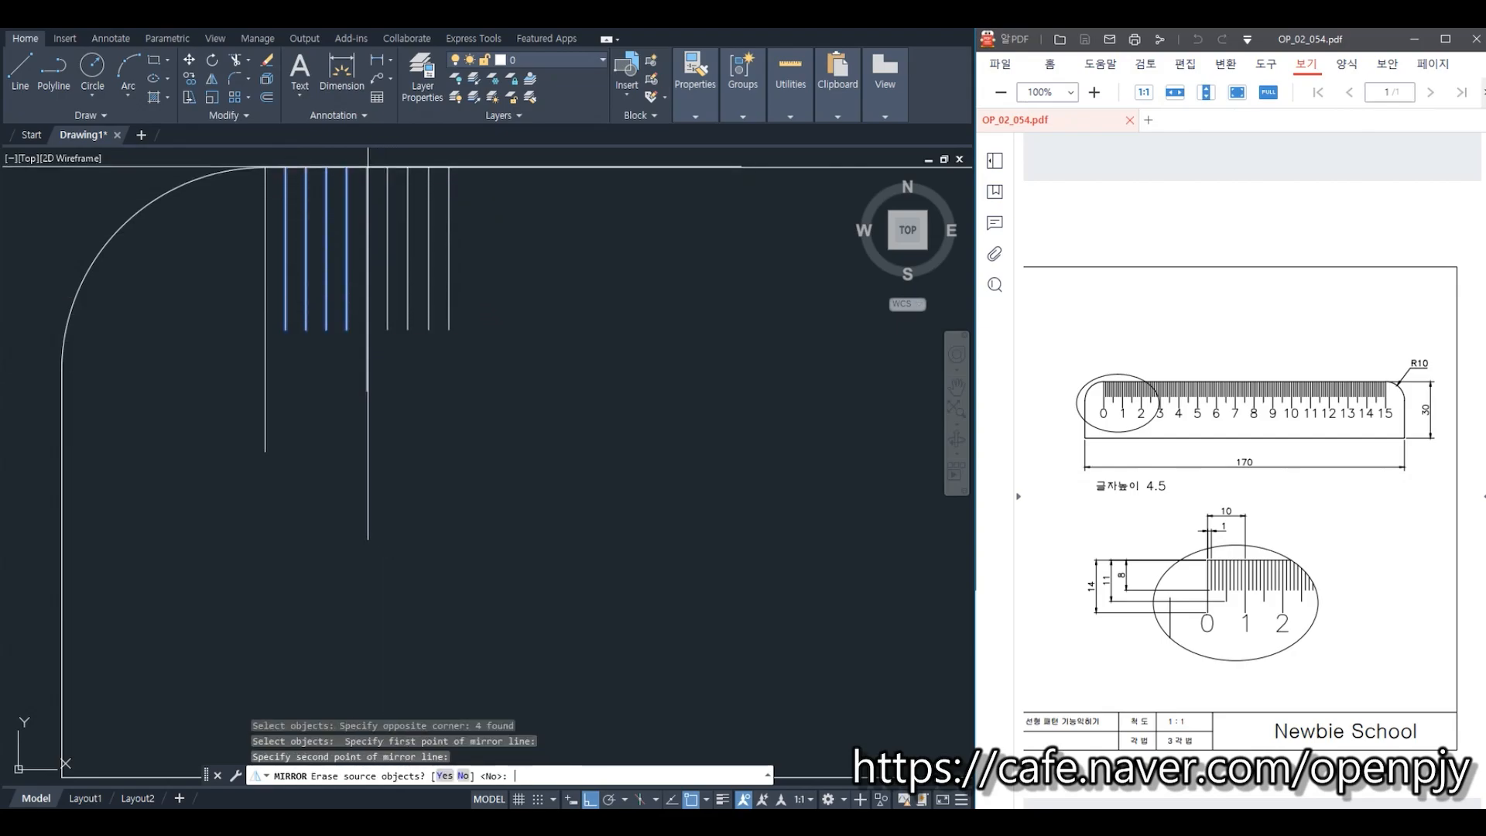
key(Return)
scroll(515, 375, down, 4)
key(Escape)
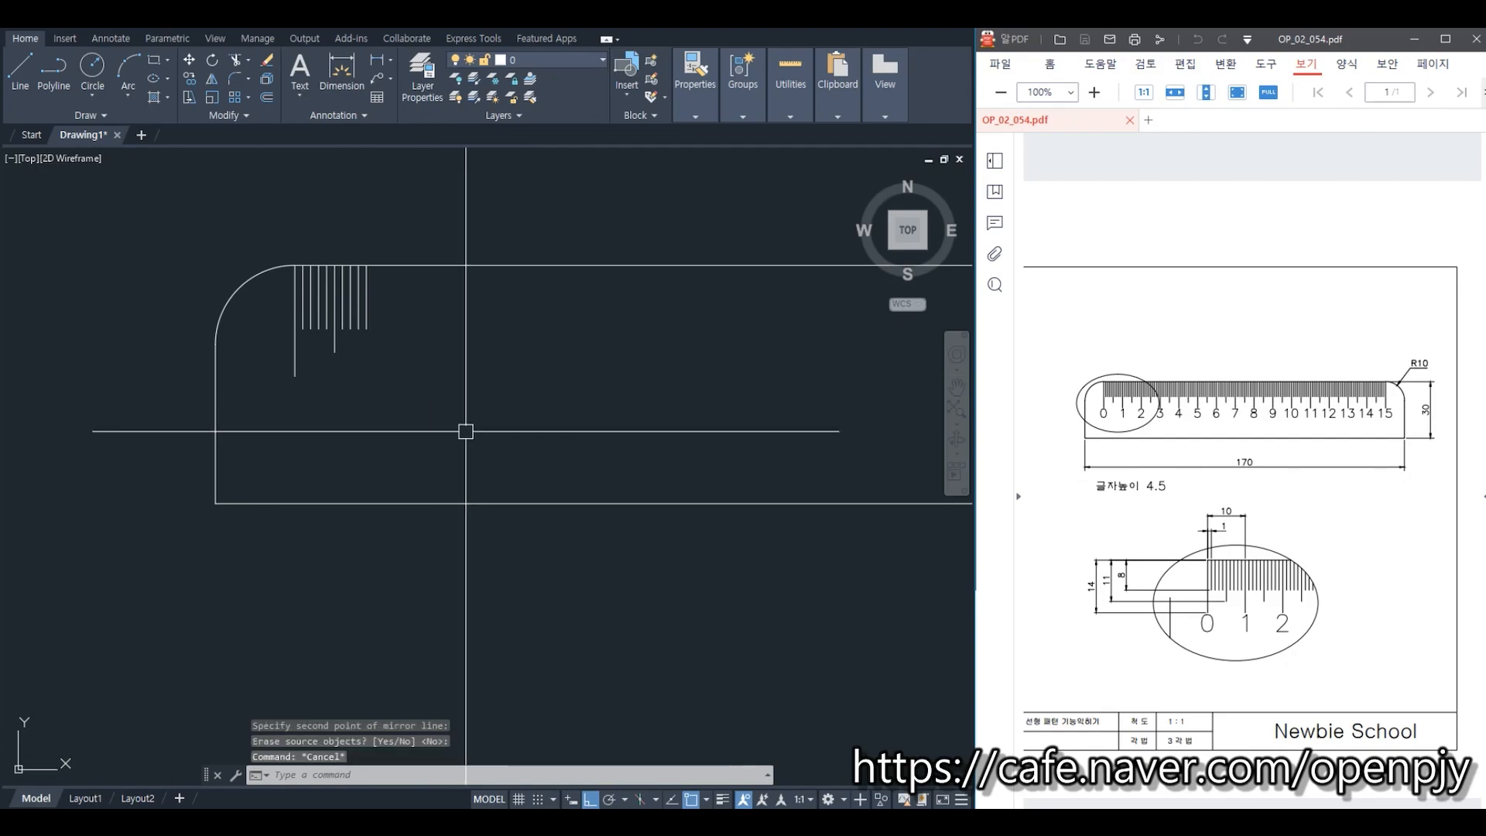
Step: Start a rectangular array of all ten graduation lines in the first centimetre, with 15 columns
scroll(464, 431, down, 2)
middle_drag(630, 441, 421, 417)
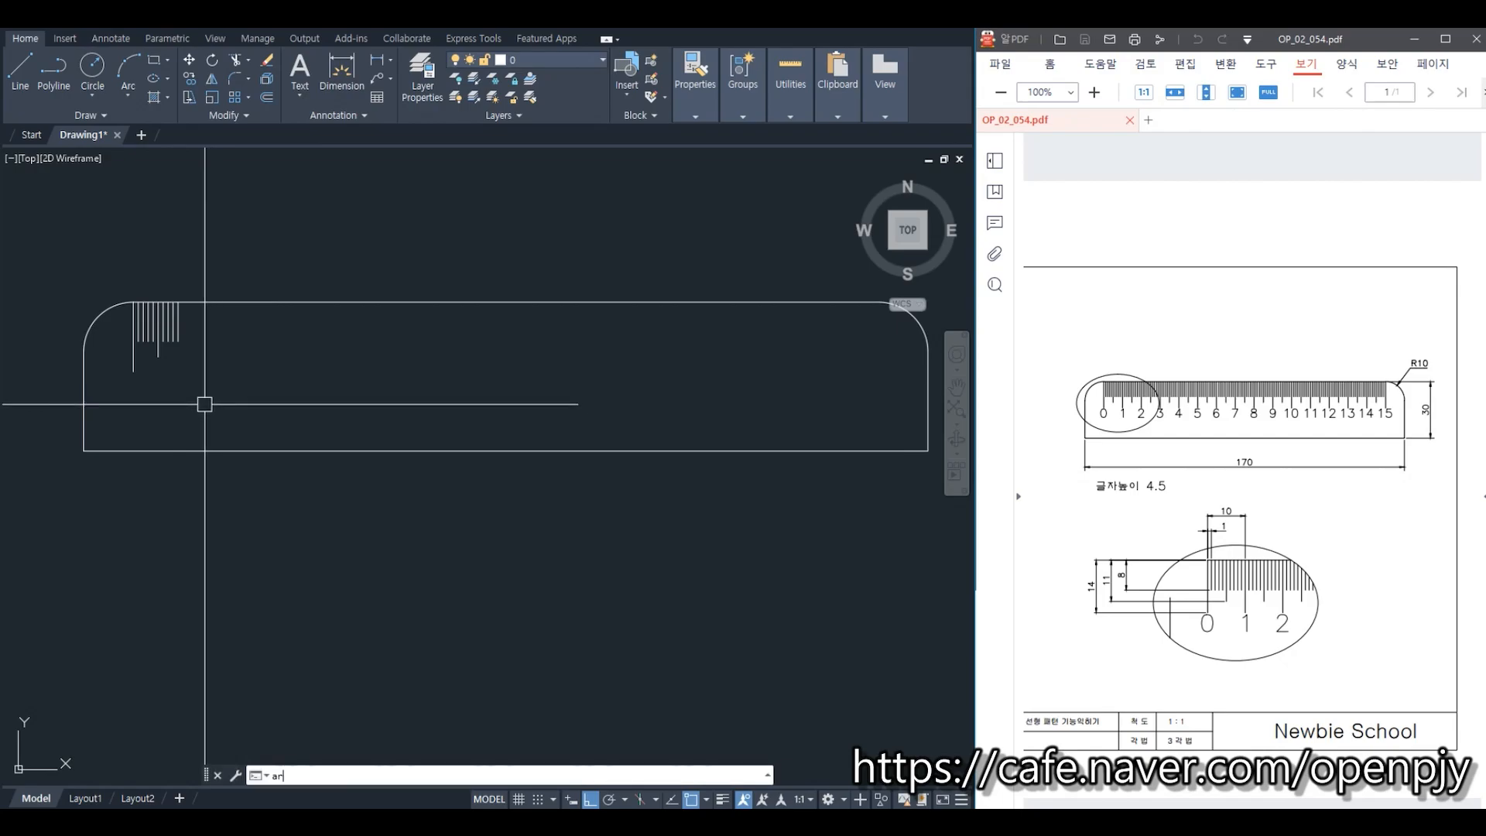
text(r)
key(Return)
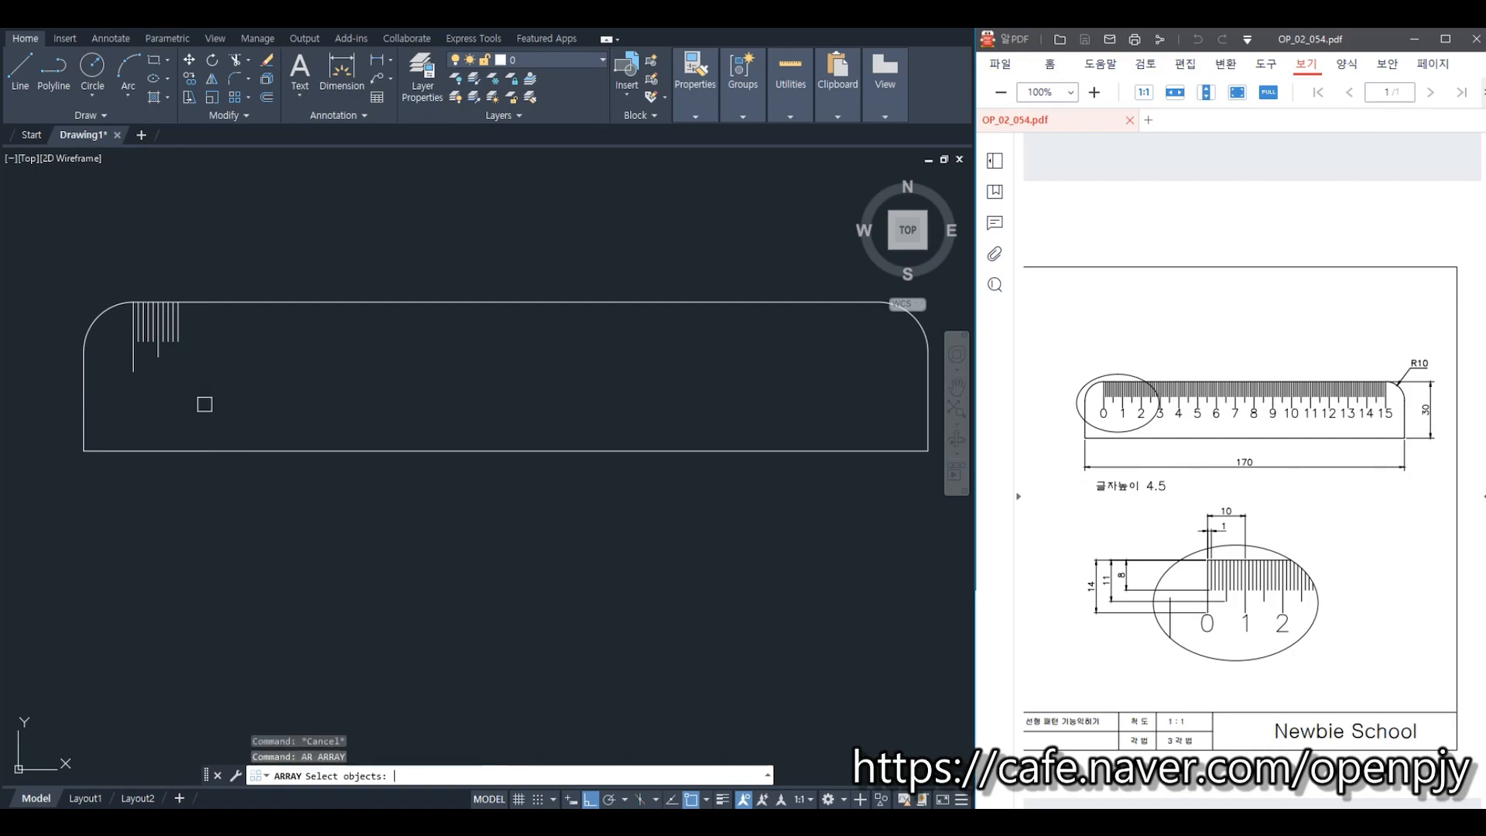
click(227, 396)
click(120, 323)
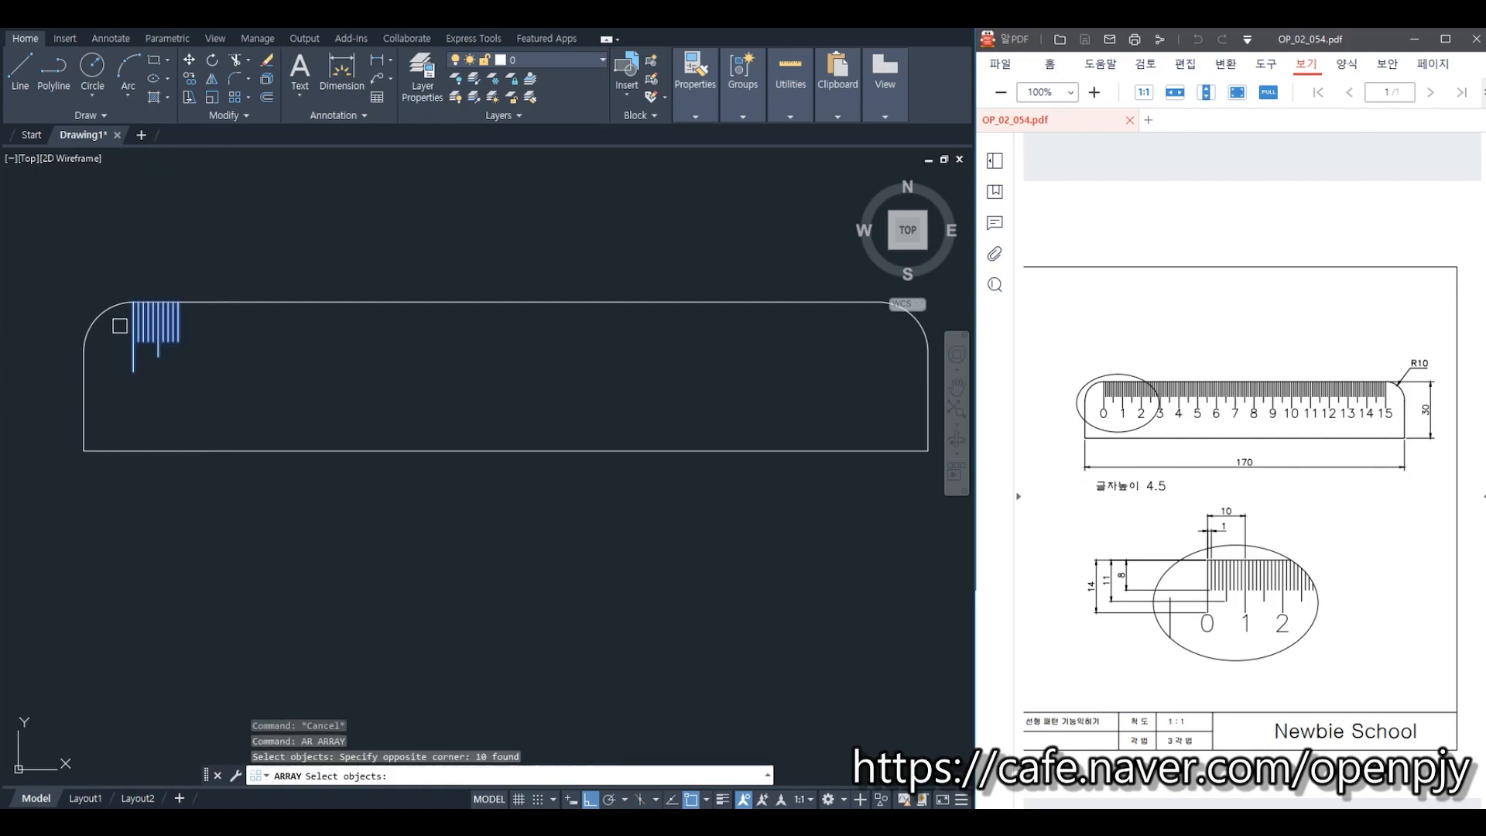
key(Return)
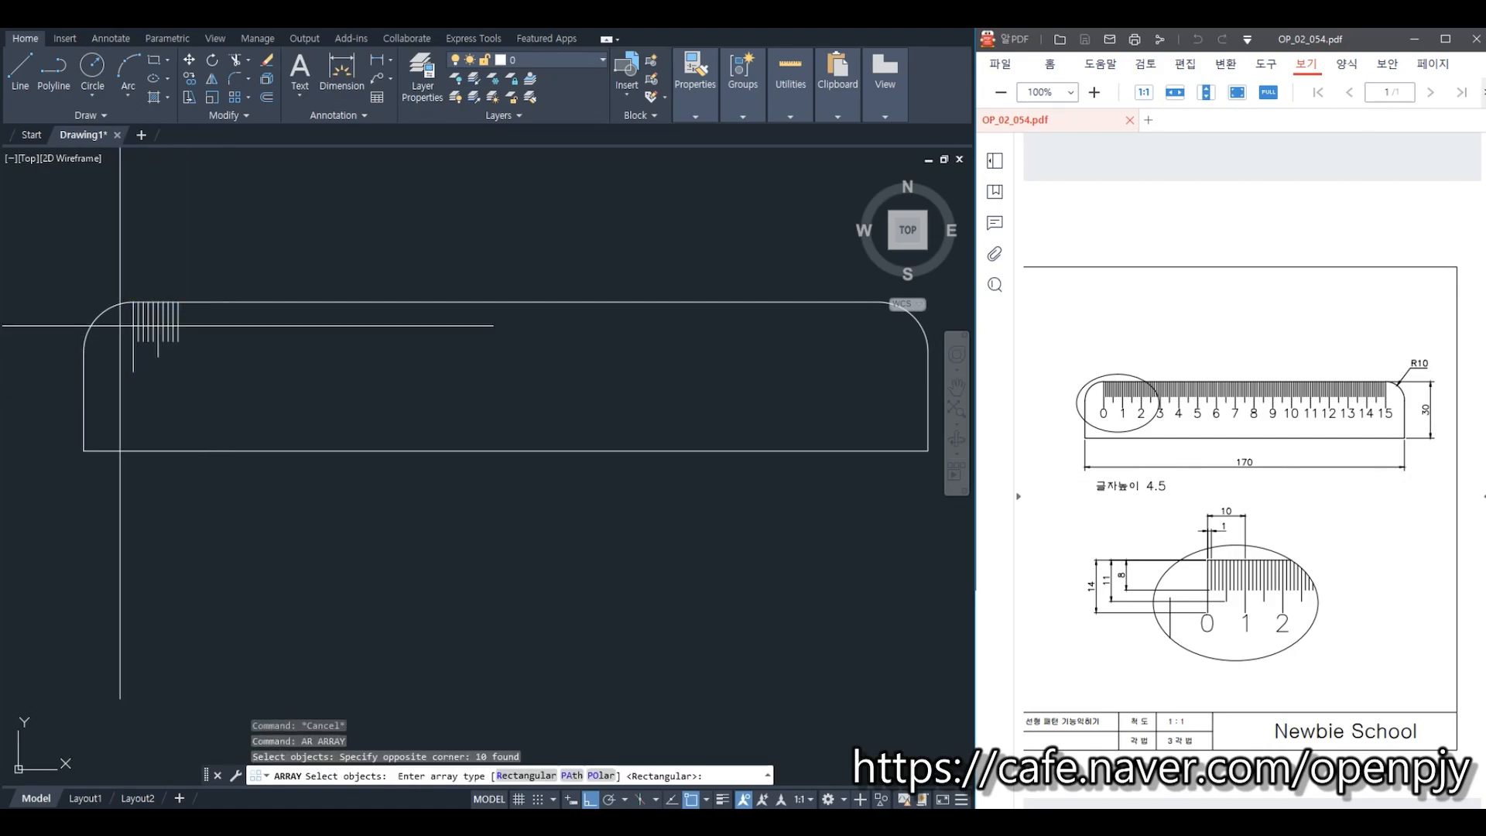
key(Return)
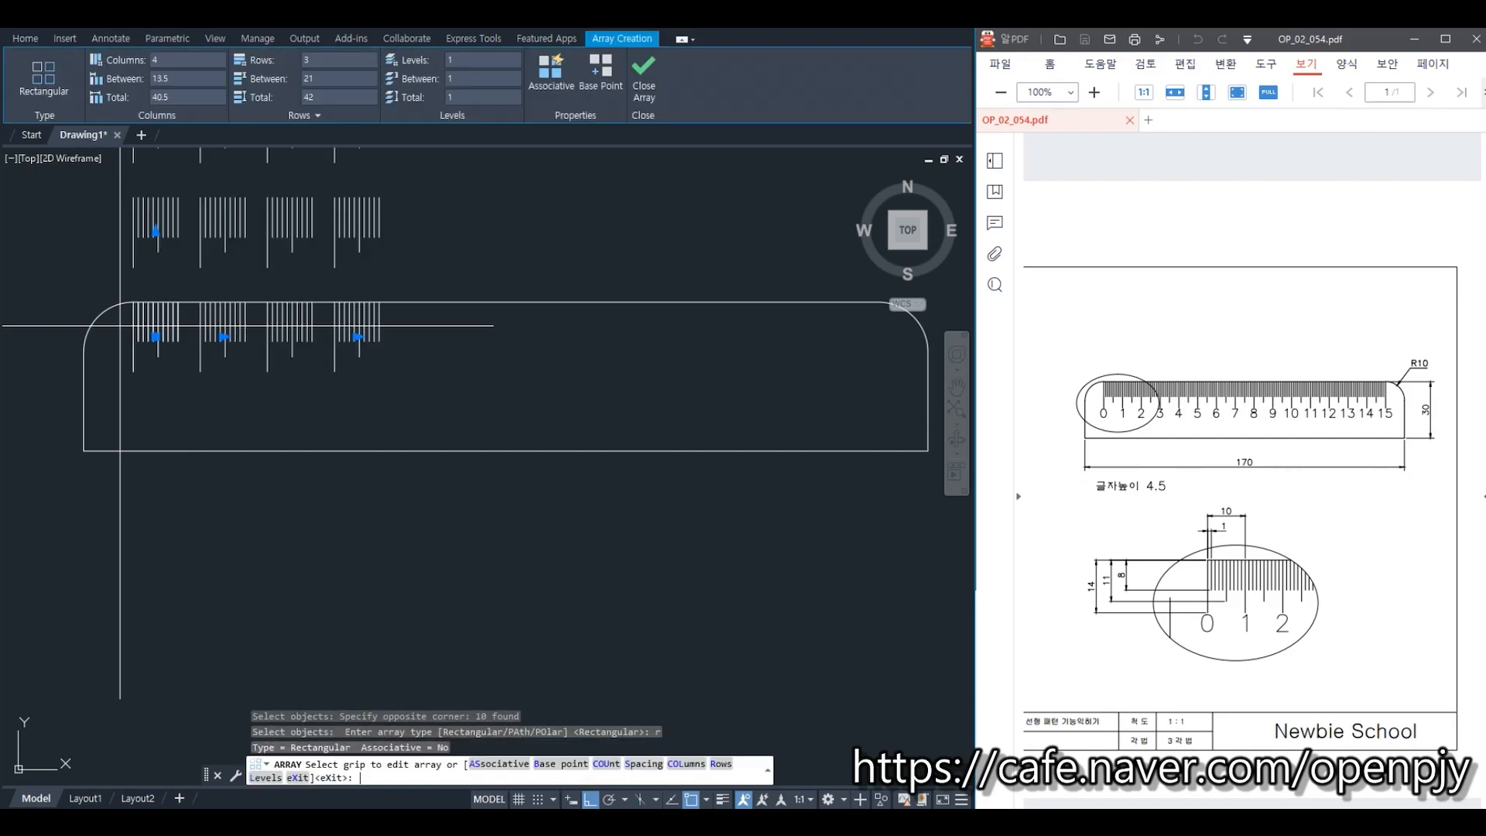
mouse_move(276, 352)
middle_down()
mouse_move(331, 448)
mouse_move(331, 491)
mouse_move(303, 495)
middle_up()
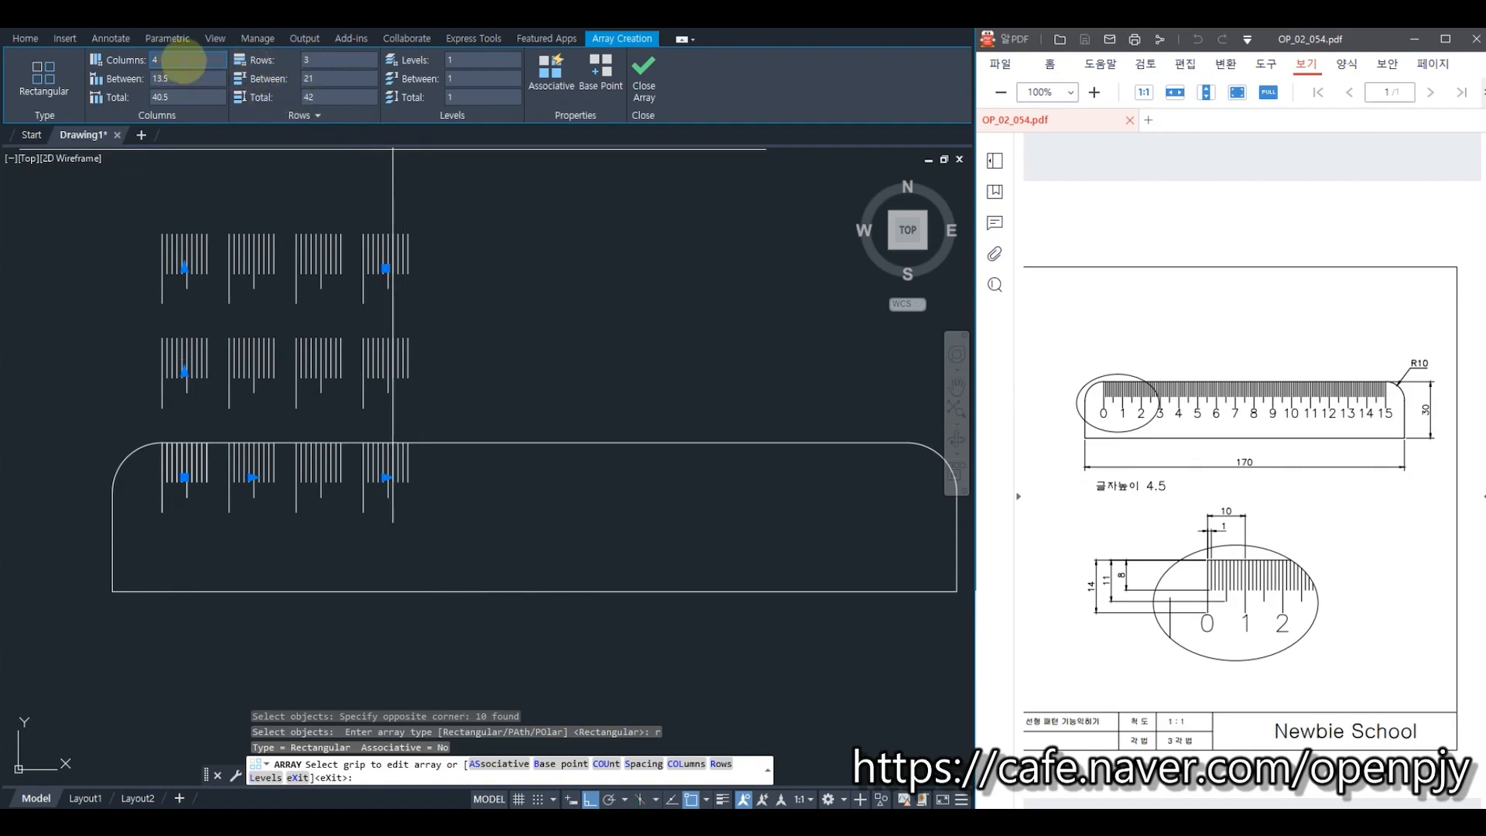
click(189, 60)
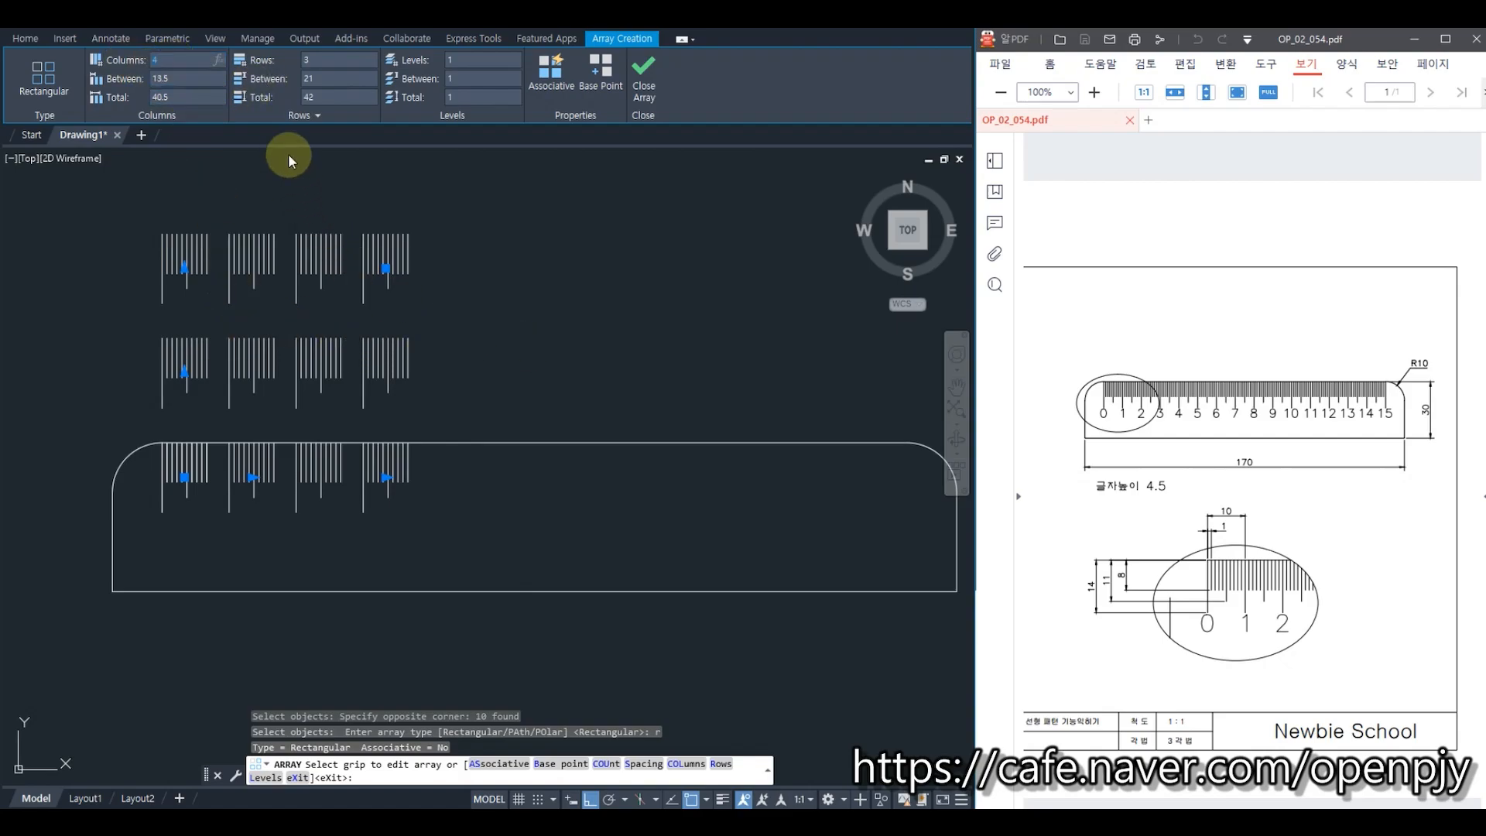
text(15)
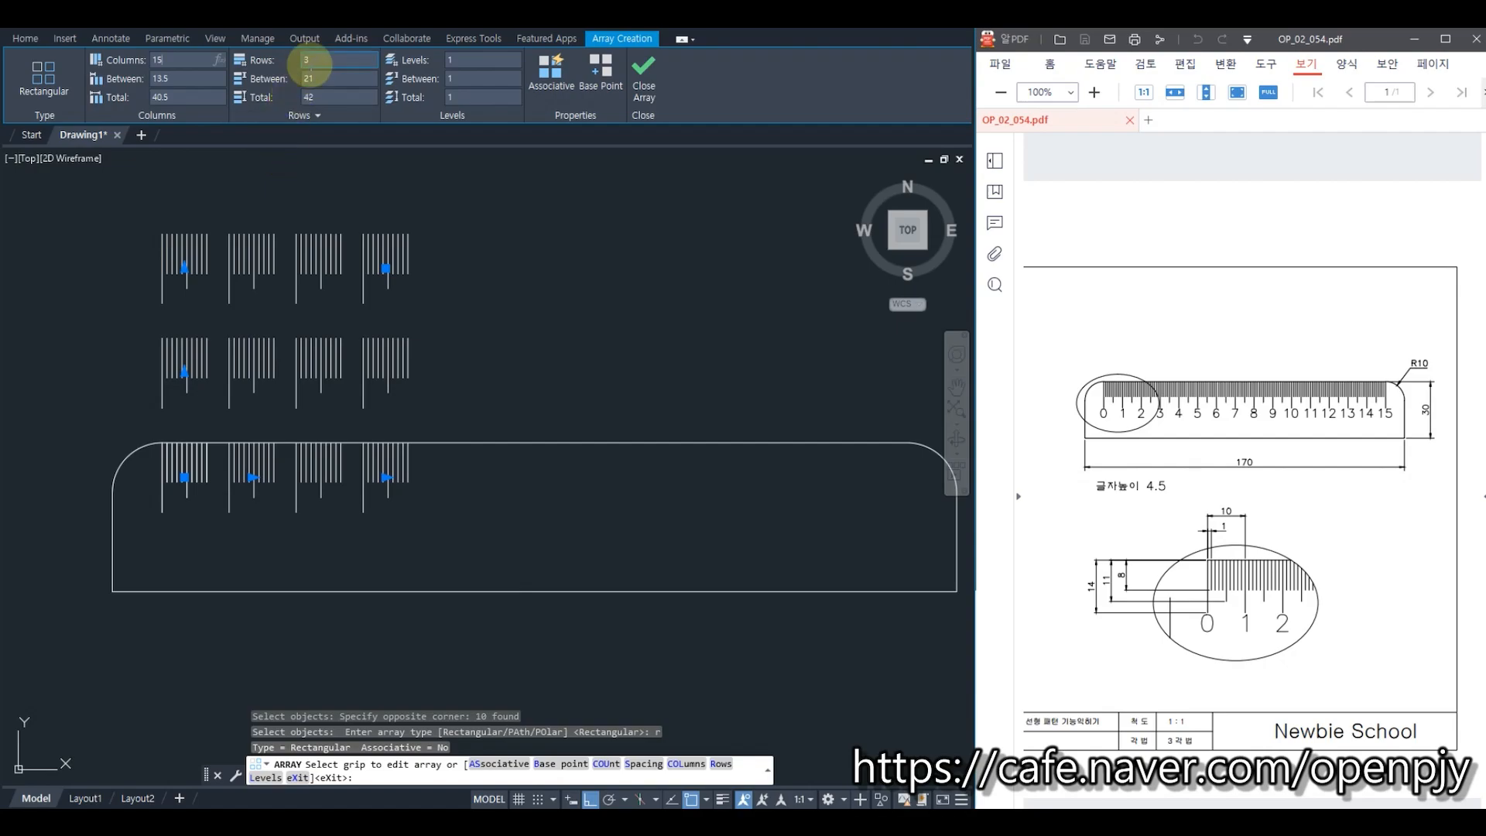
Step: Set the graduation array to 1 row with a column spacing of 10, and end the array command
click(340, 60)
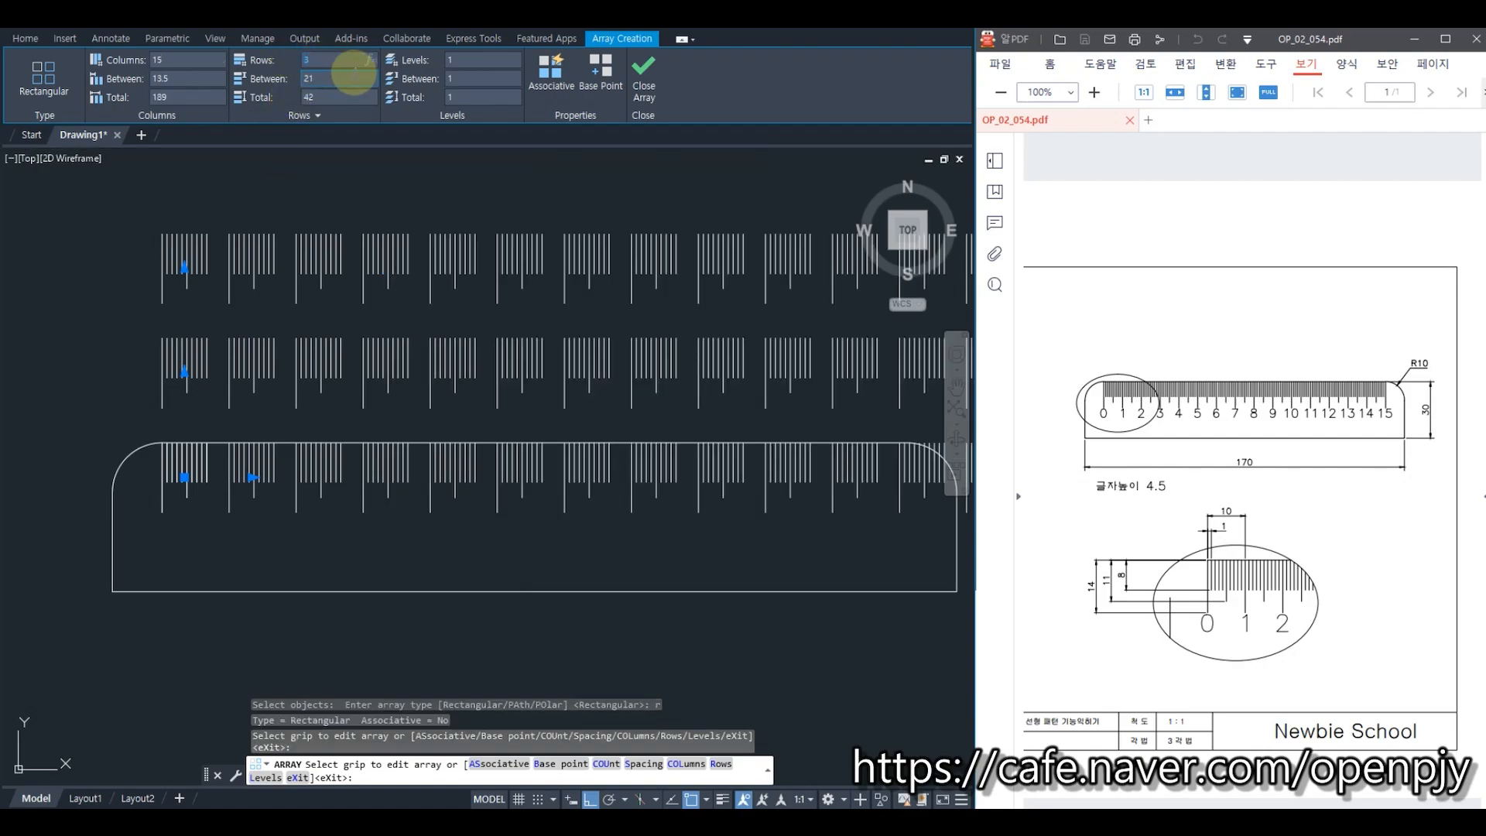
text(1)
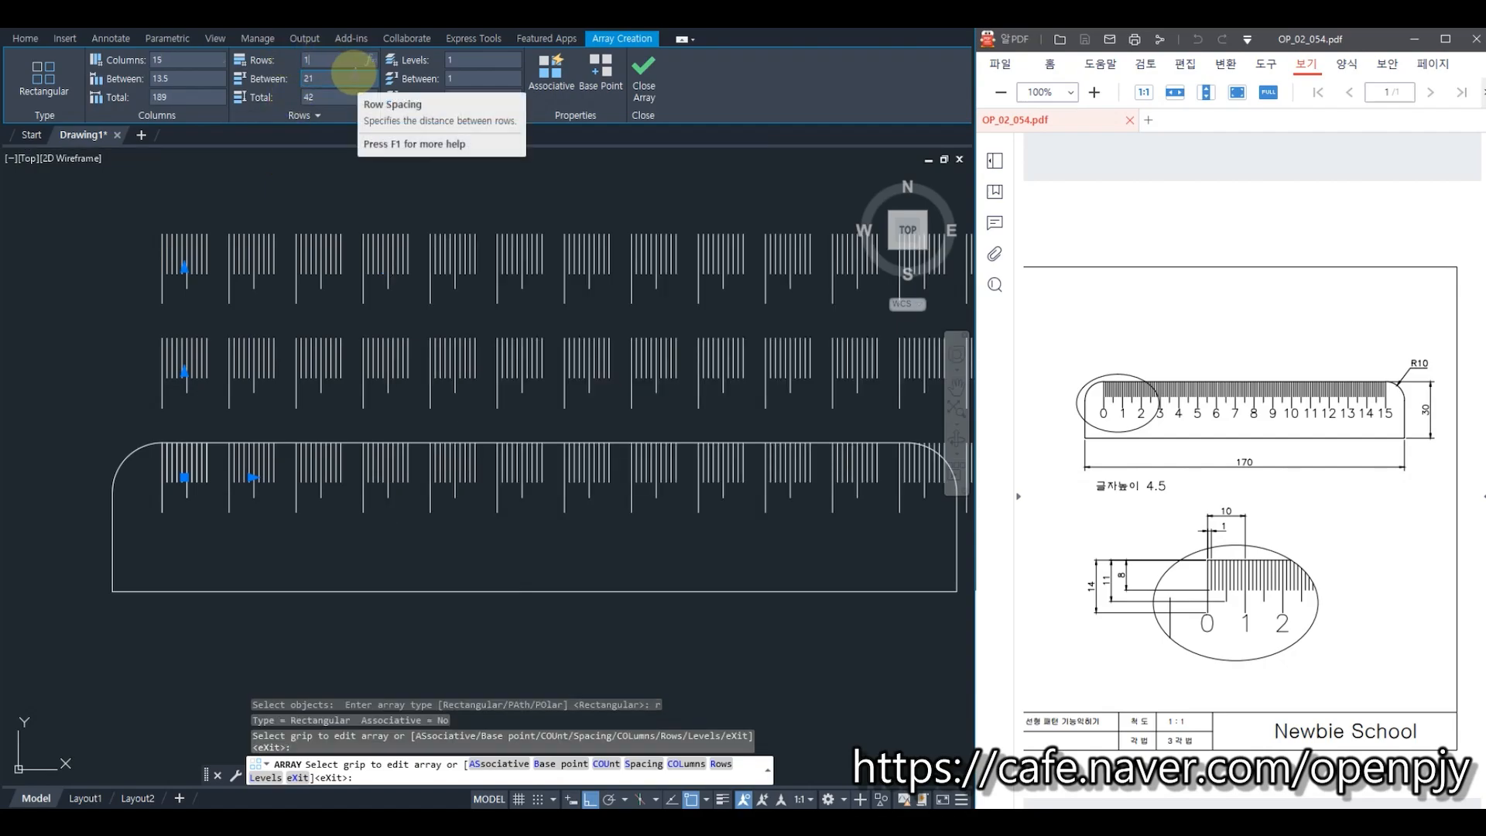
key(Return)
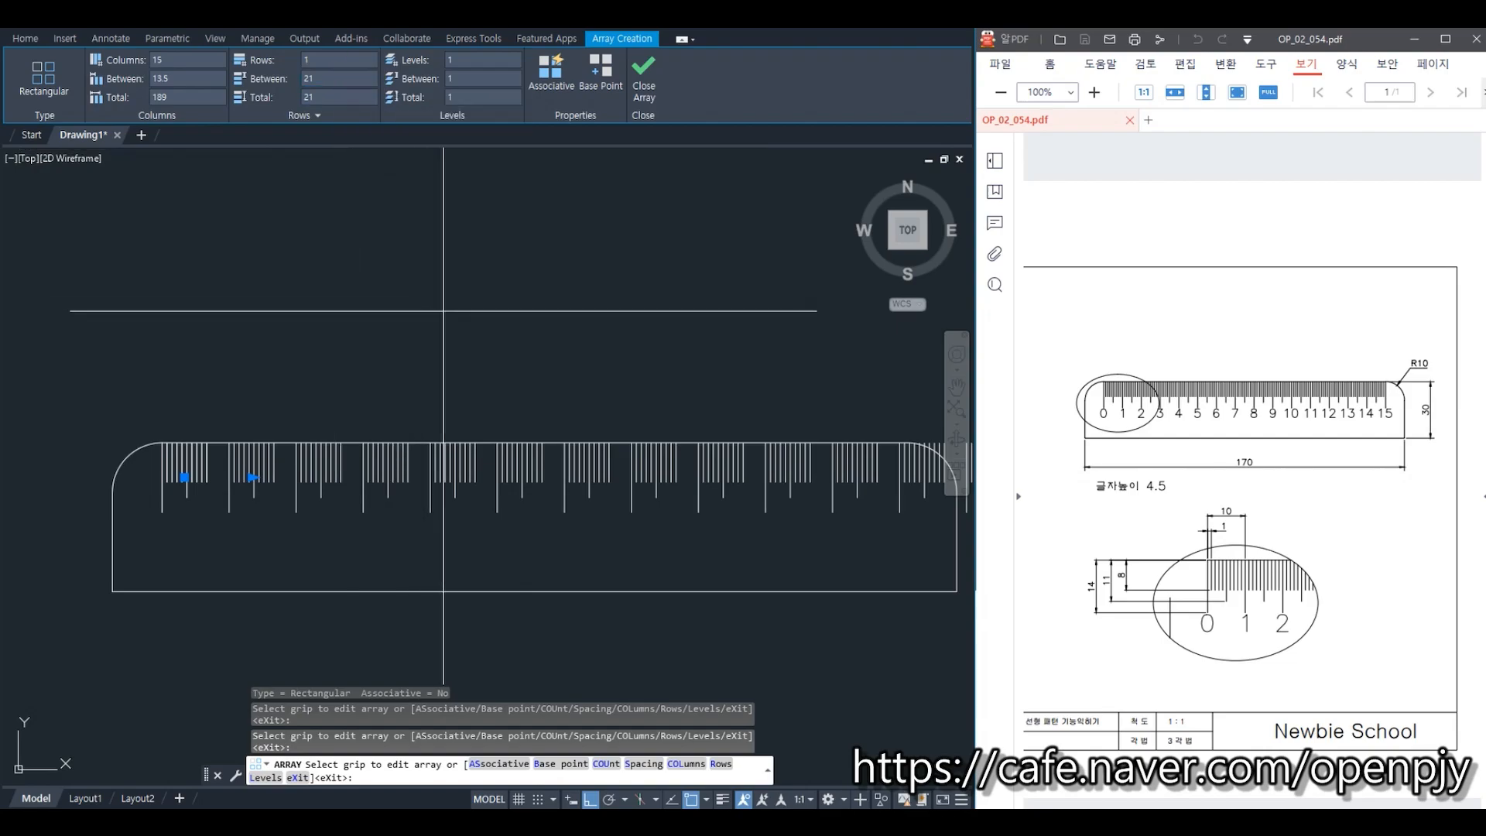
drag(179, 79, 141, 79)
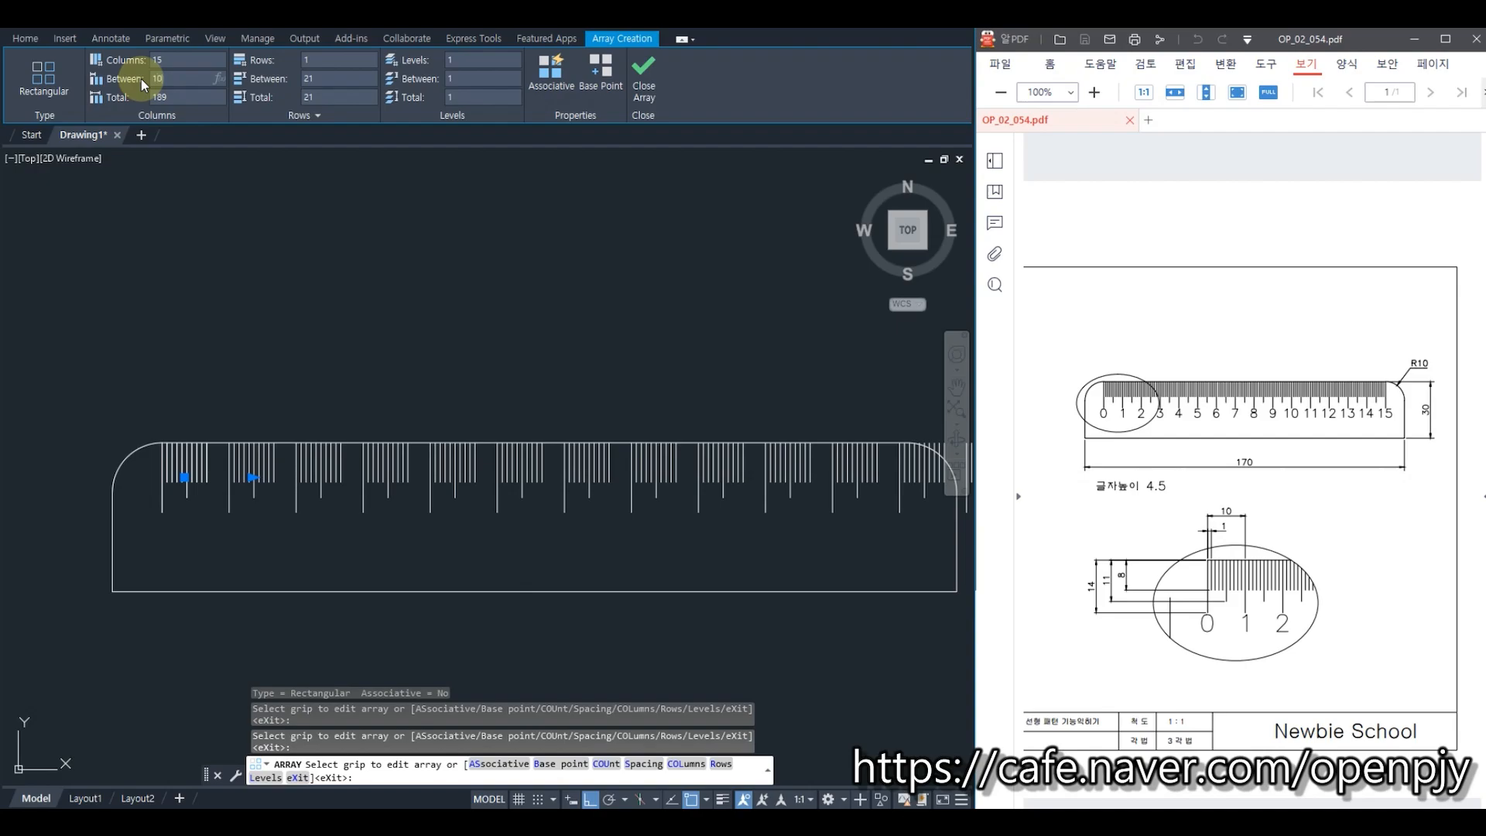
click(178, 97)
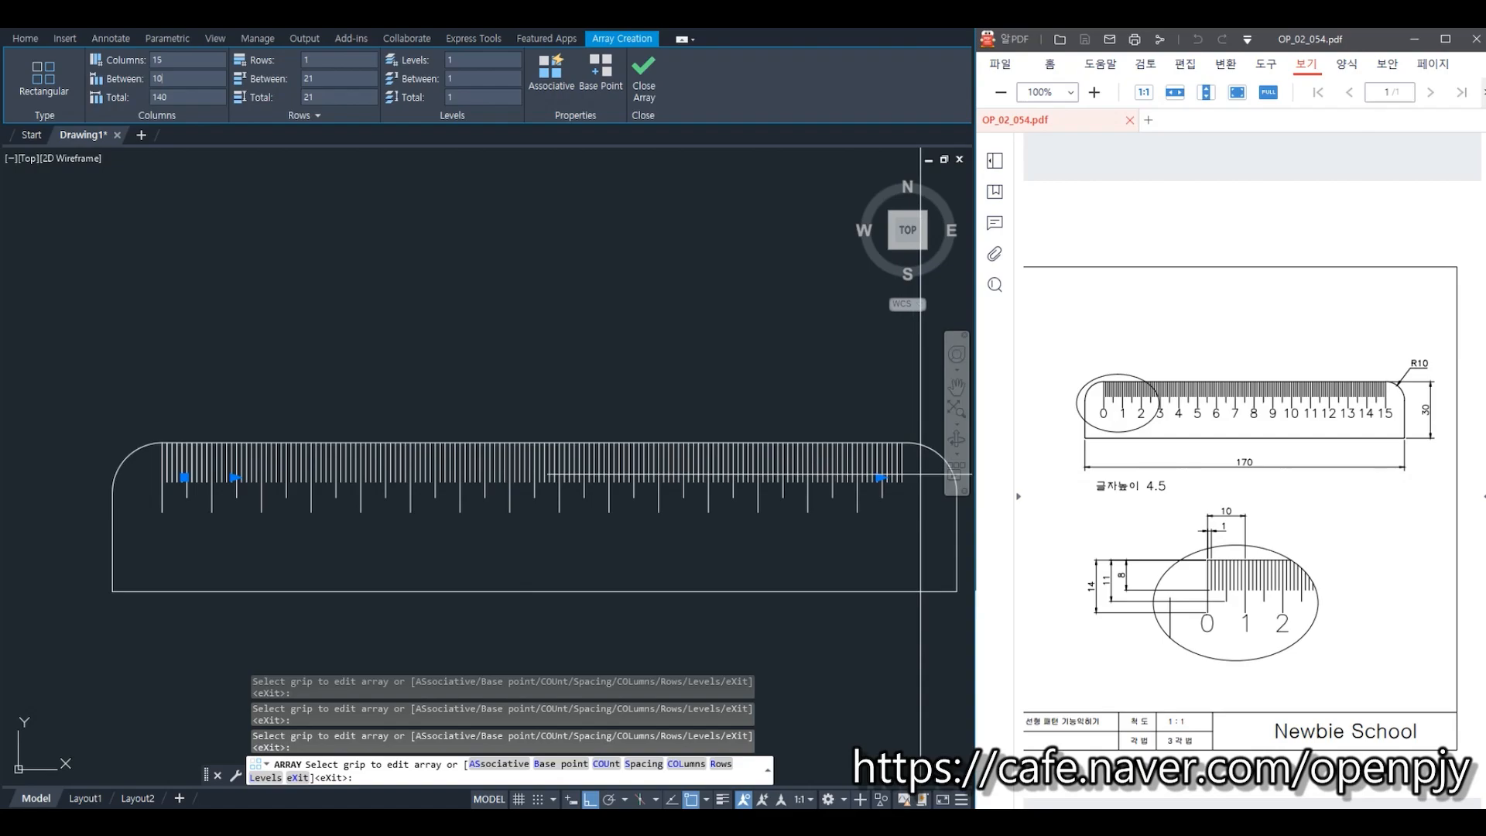
scroll(167, 511, up, 2)
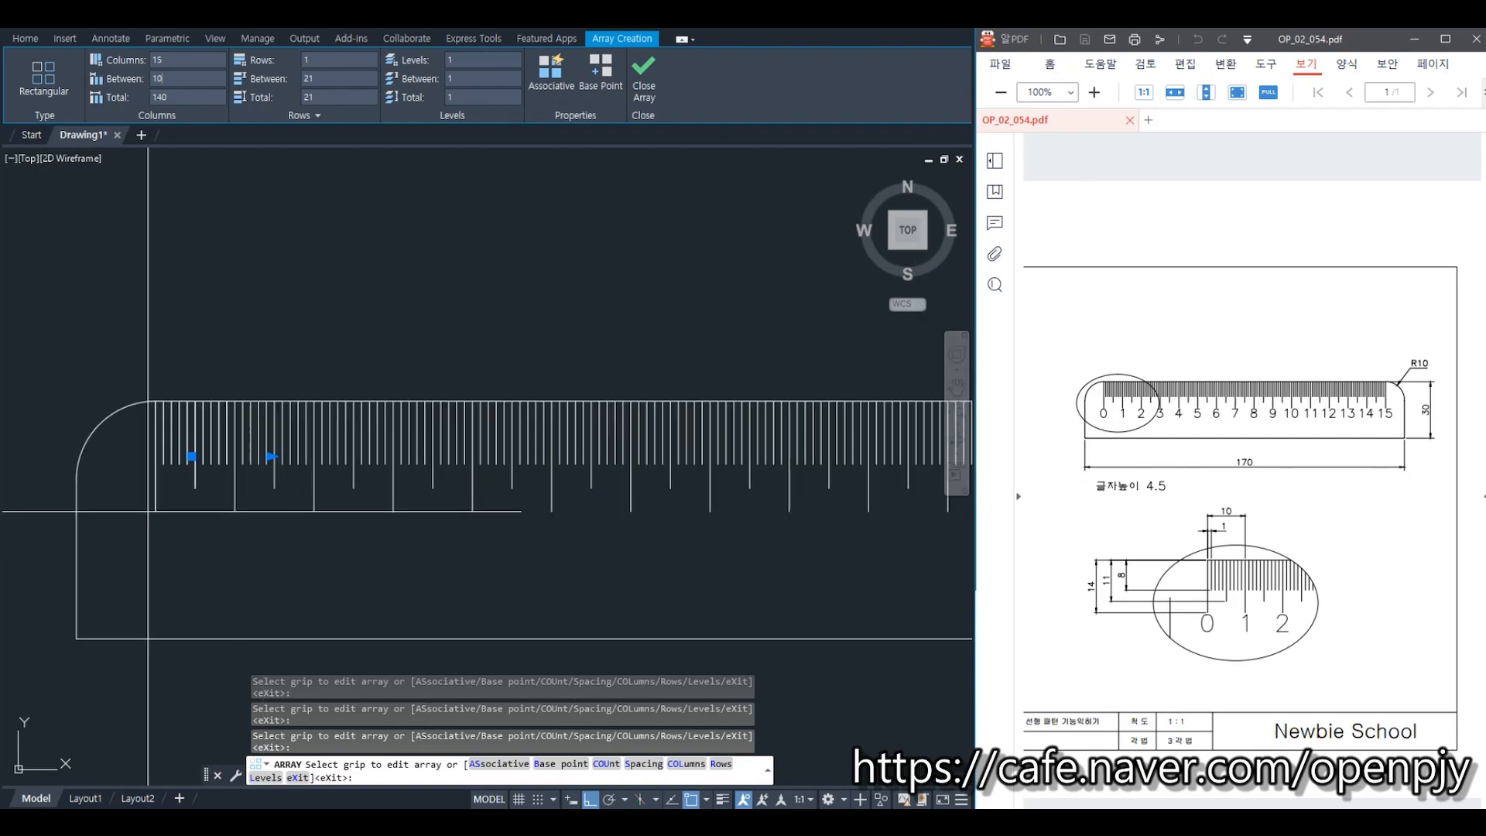
key(Escape)
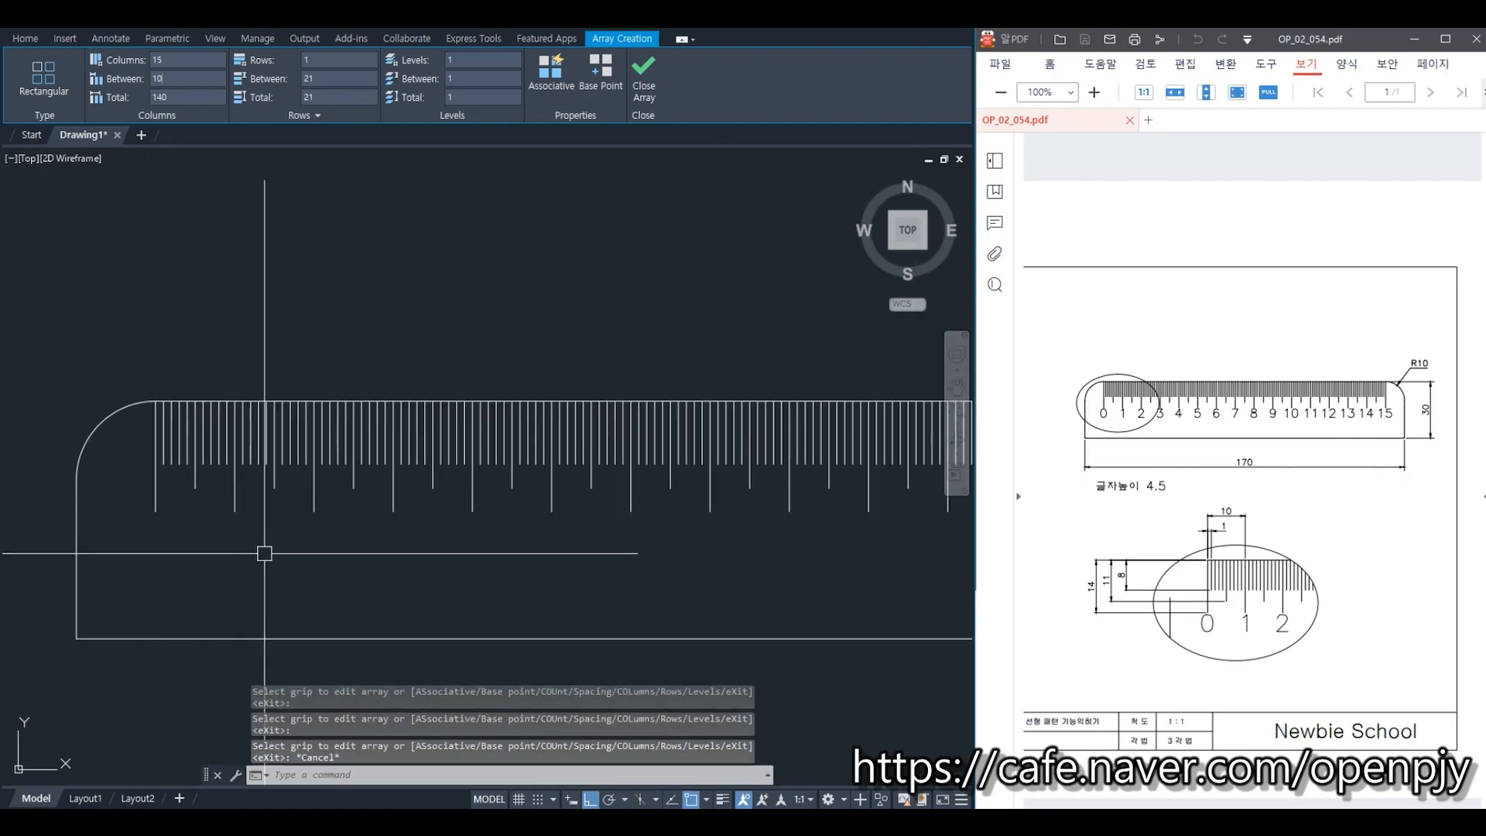
Step: Undo the rectangular array of graduation lines
text(u)
key(Return)
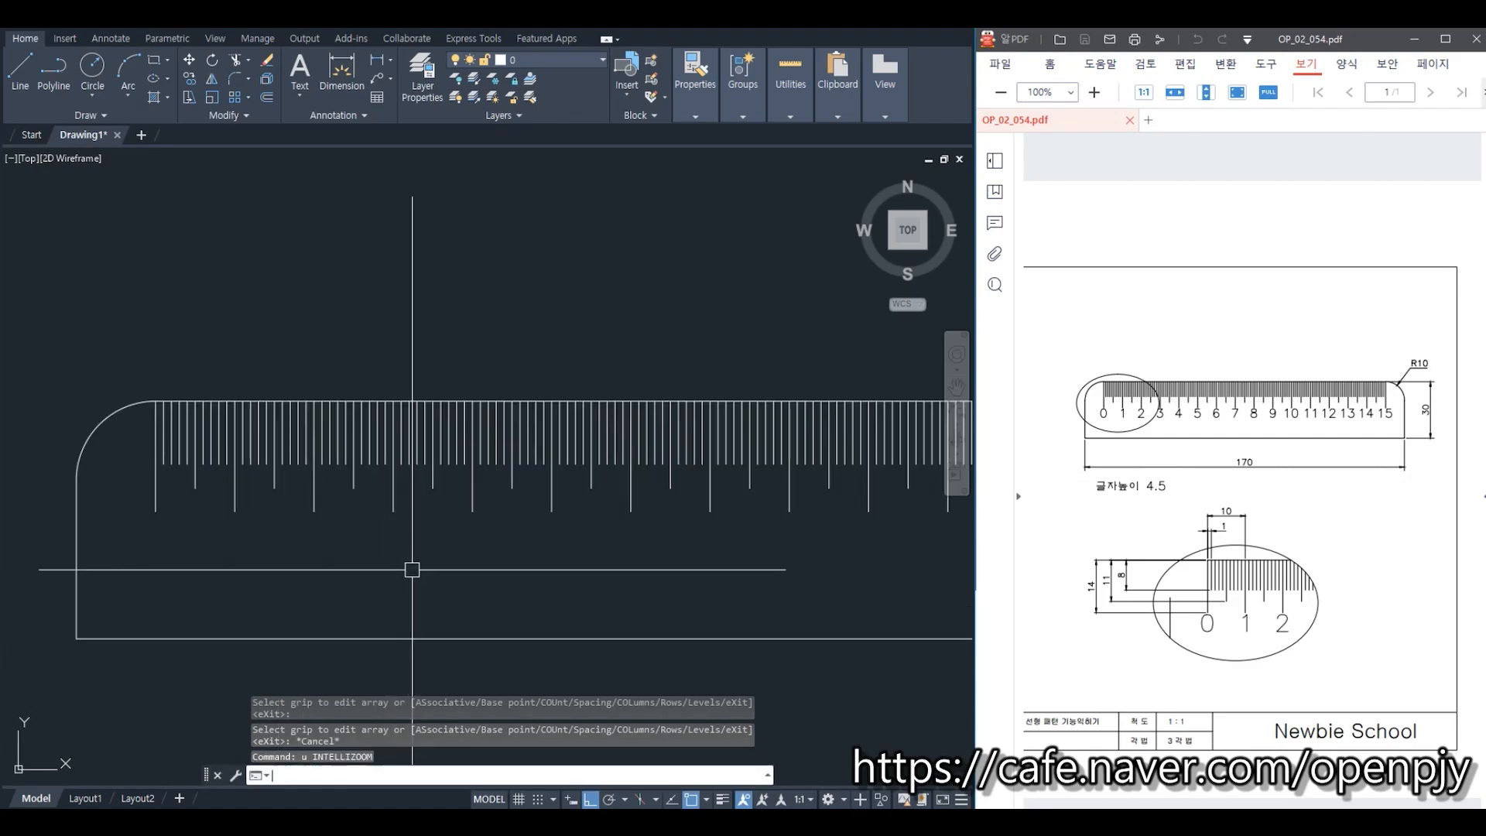
key(Return)
Step: Mirror the long zero graduation line about the half-centimetre mark, keeping the original
scroll(145, 352, up, 2)
text(mi)
key(Return)
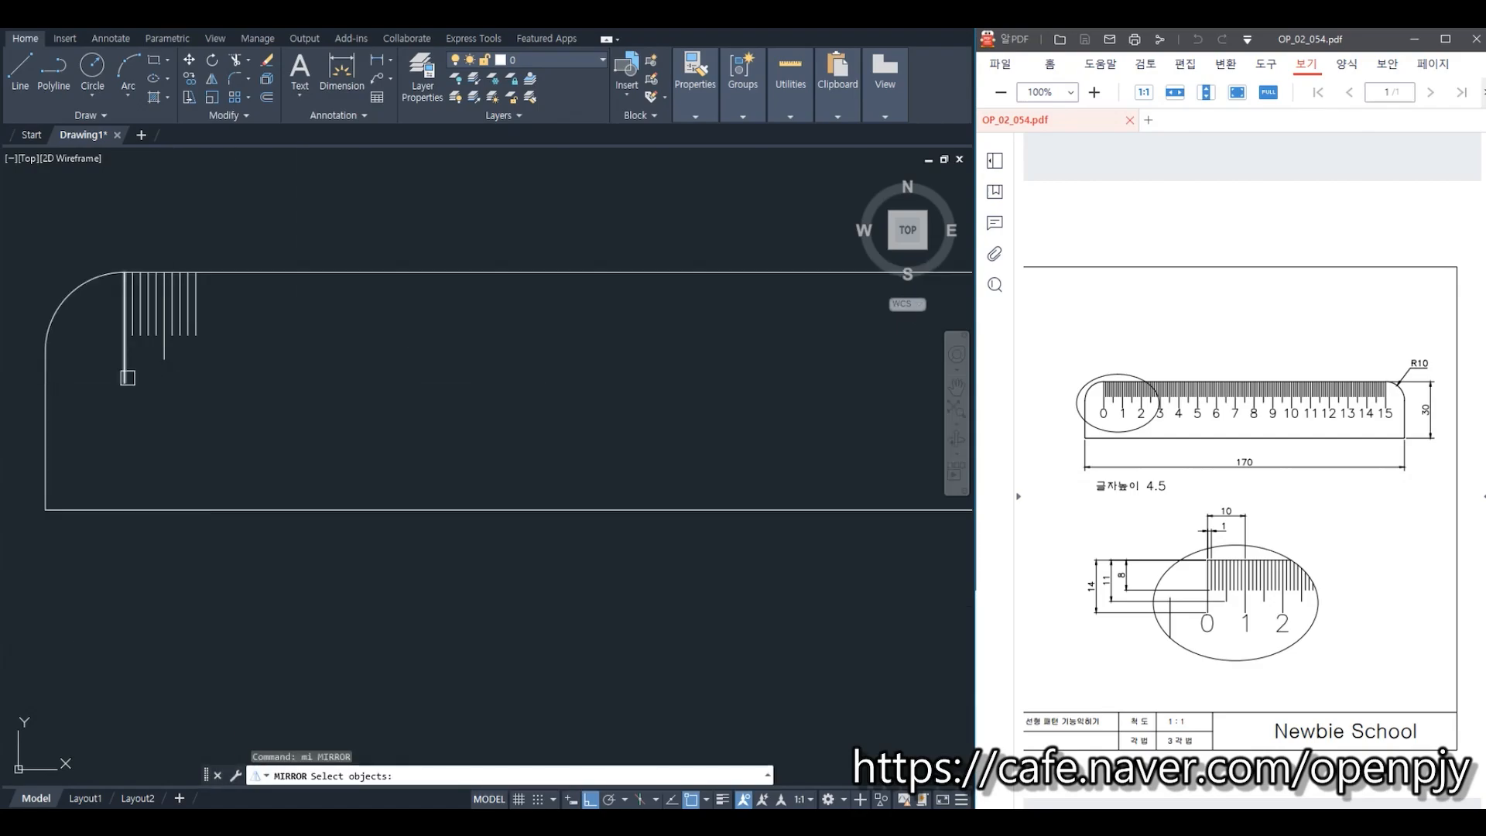
click(127, 378)
key(Return)
click(162, 359)
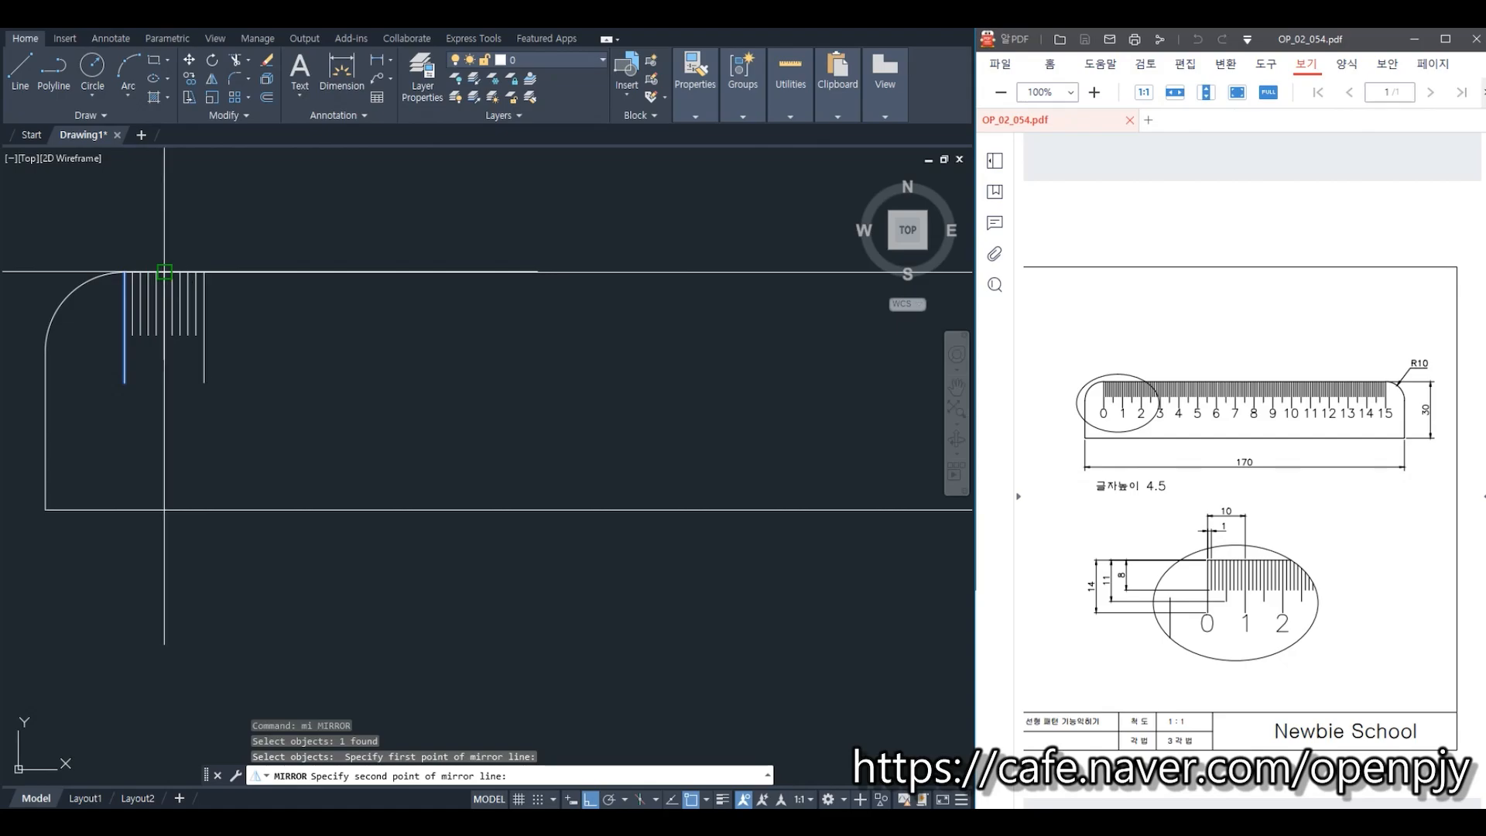
click(164, 272)
key(Return)
key(Escape)
Step: Start a rectangular array of the ten graduation lines right of the zero line, with 15 columns and 1 row
middle_drag(288, 379, 236, 401)
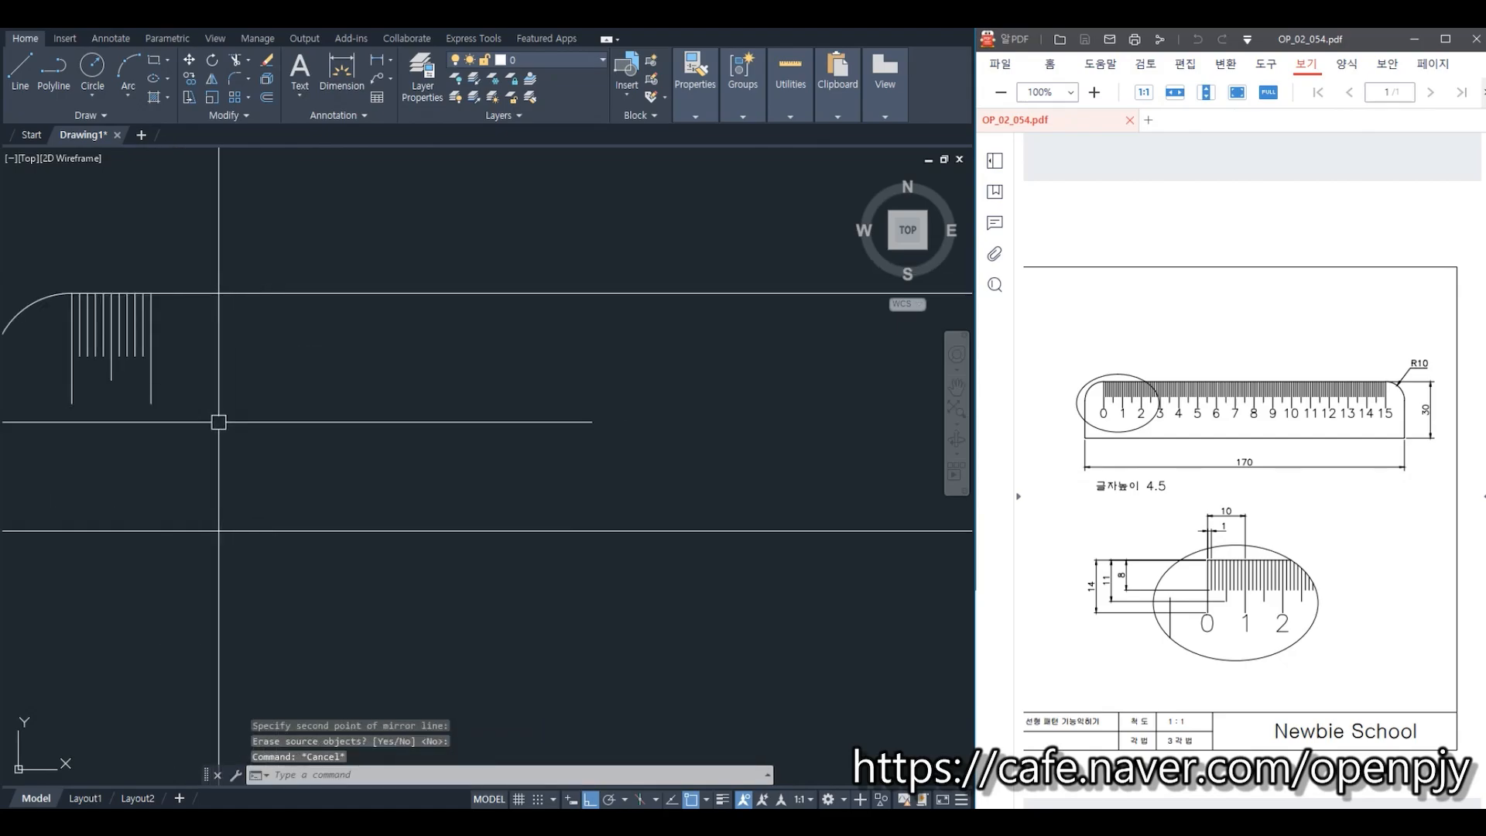
scroll(178, 479, down, 2)
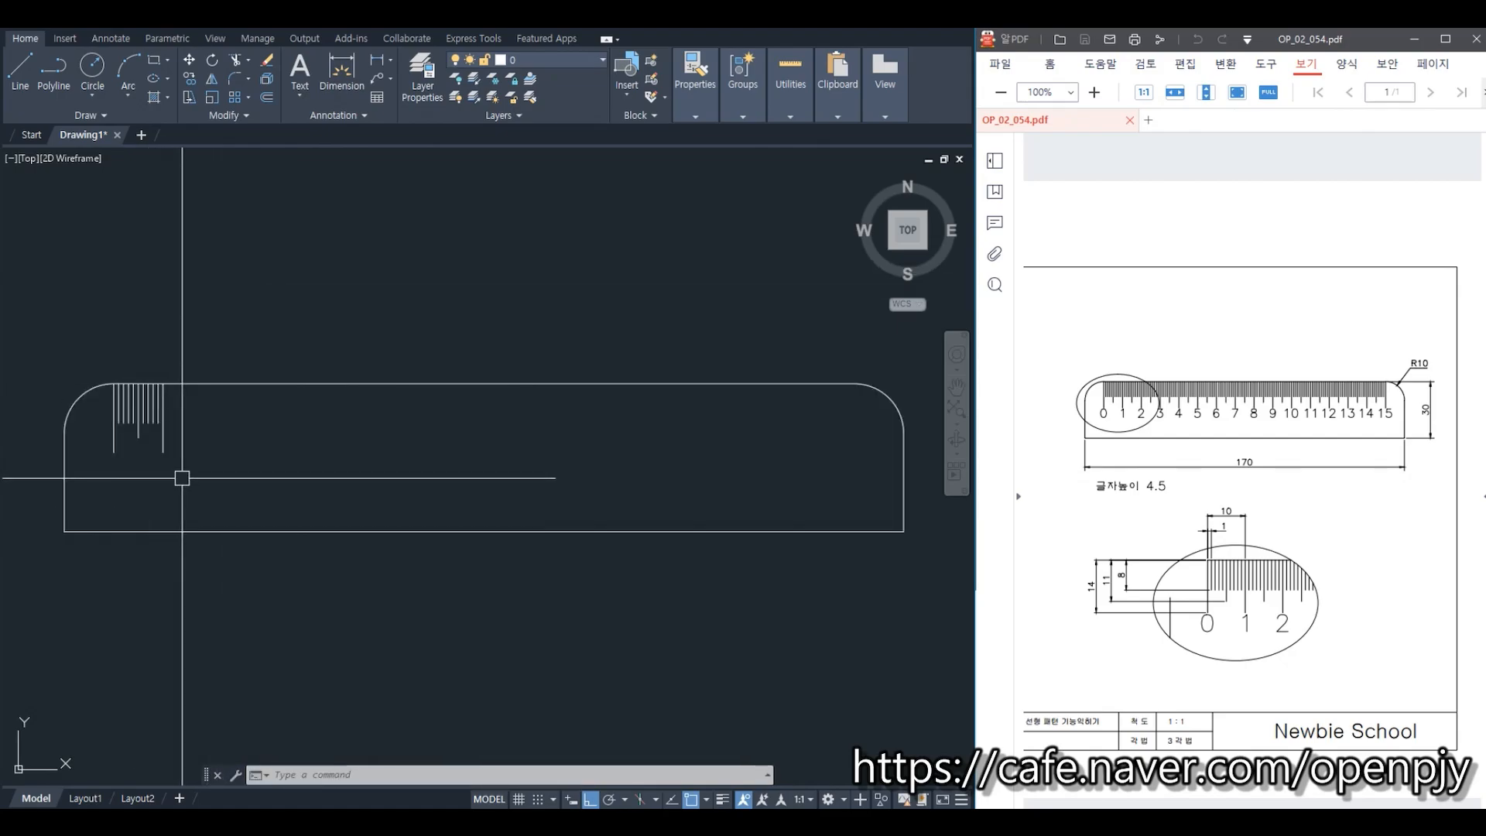
text(ar)
key(Return)
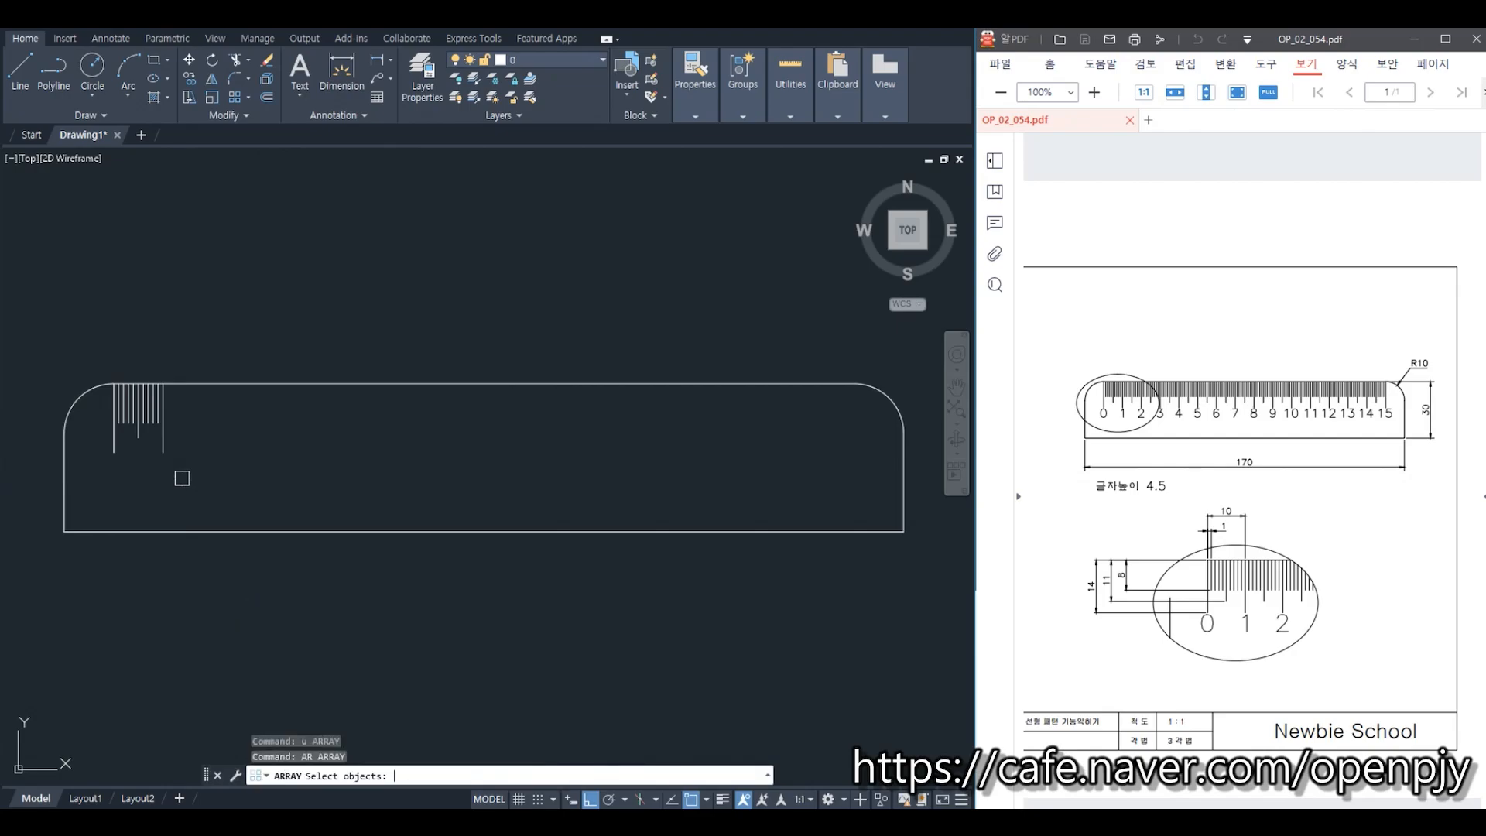
click(215, 490)
scroll(133, 414, up, 4)
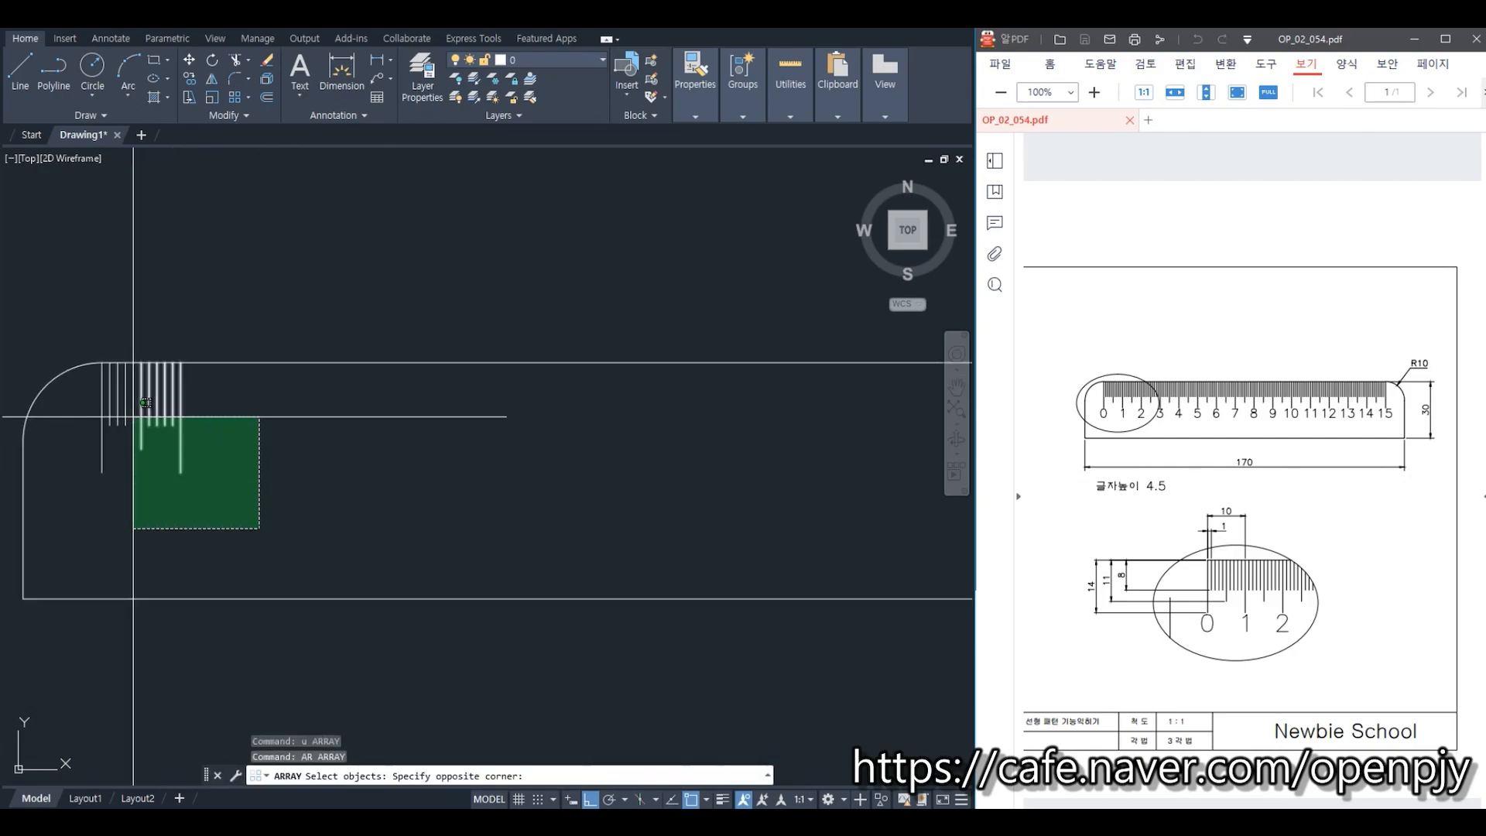
click(108, 393)
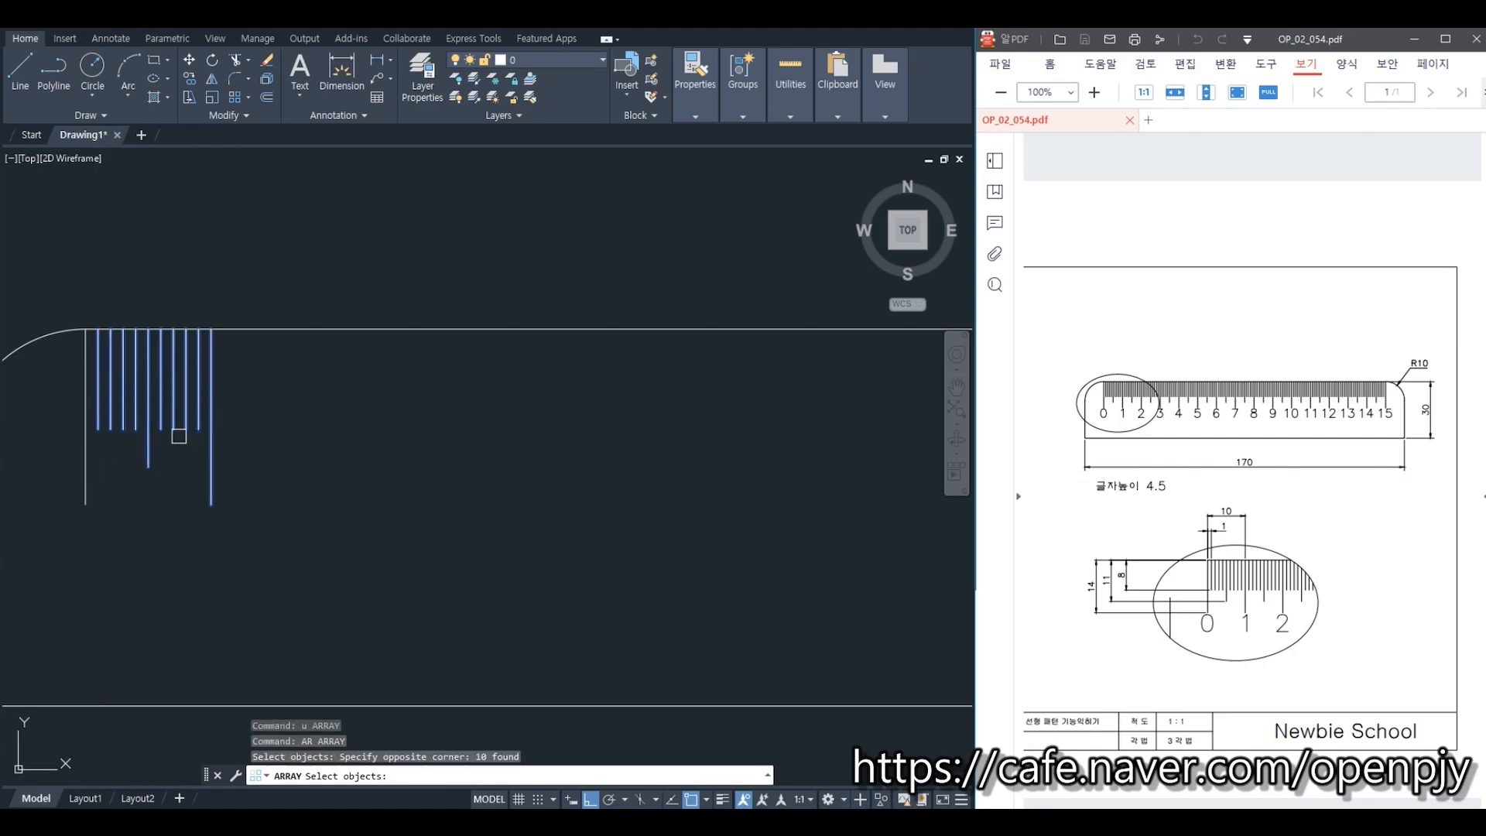
scroll(199, 436, down, 3)
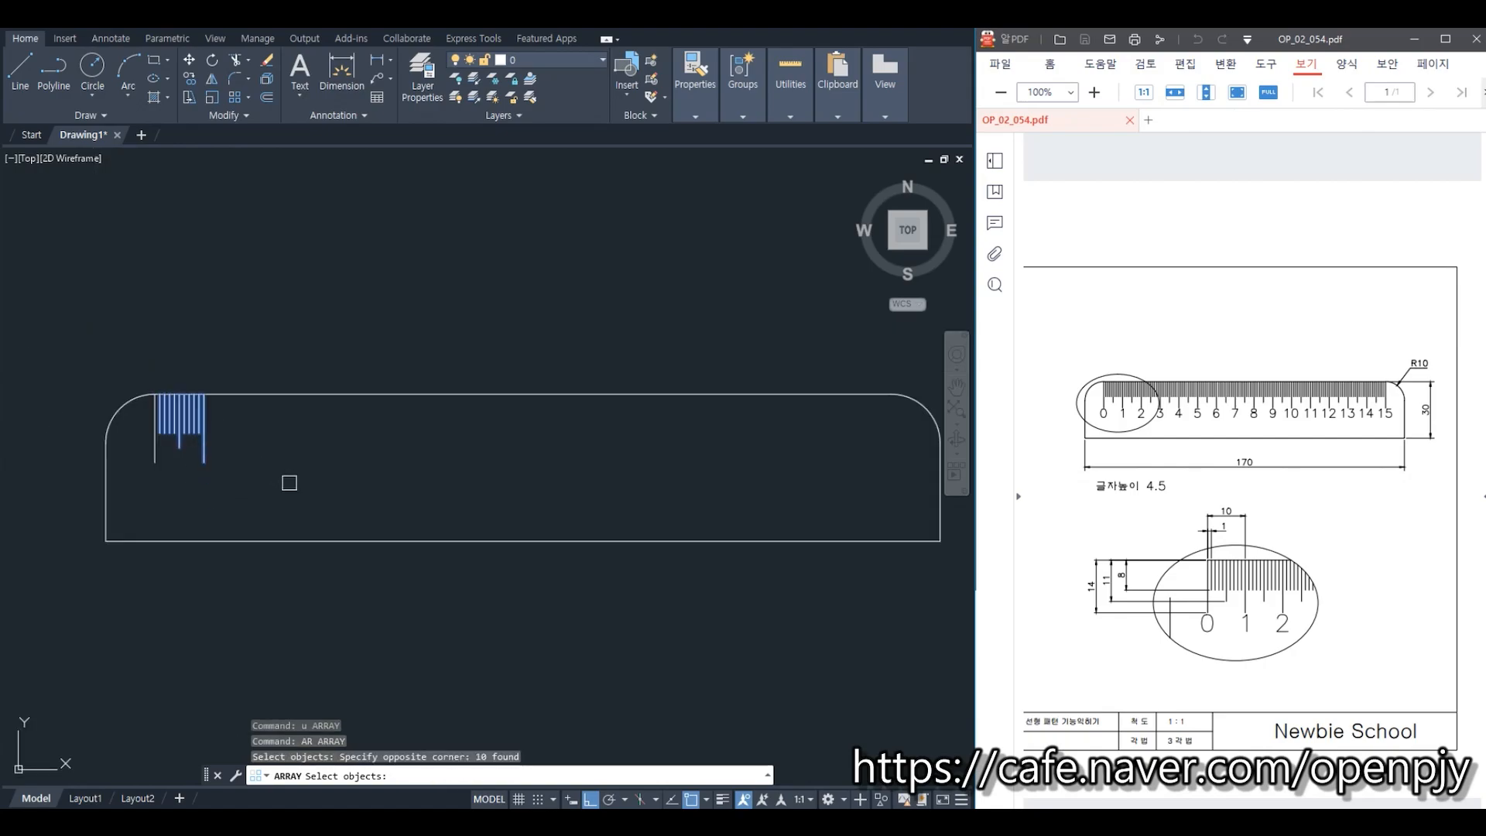
key(Return)
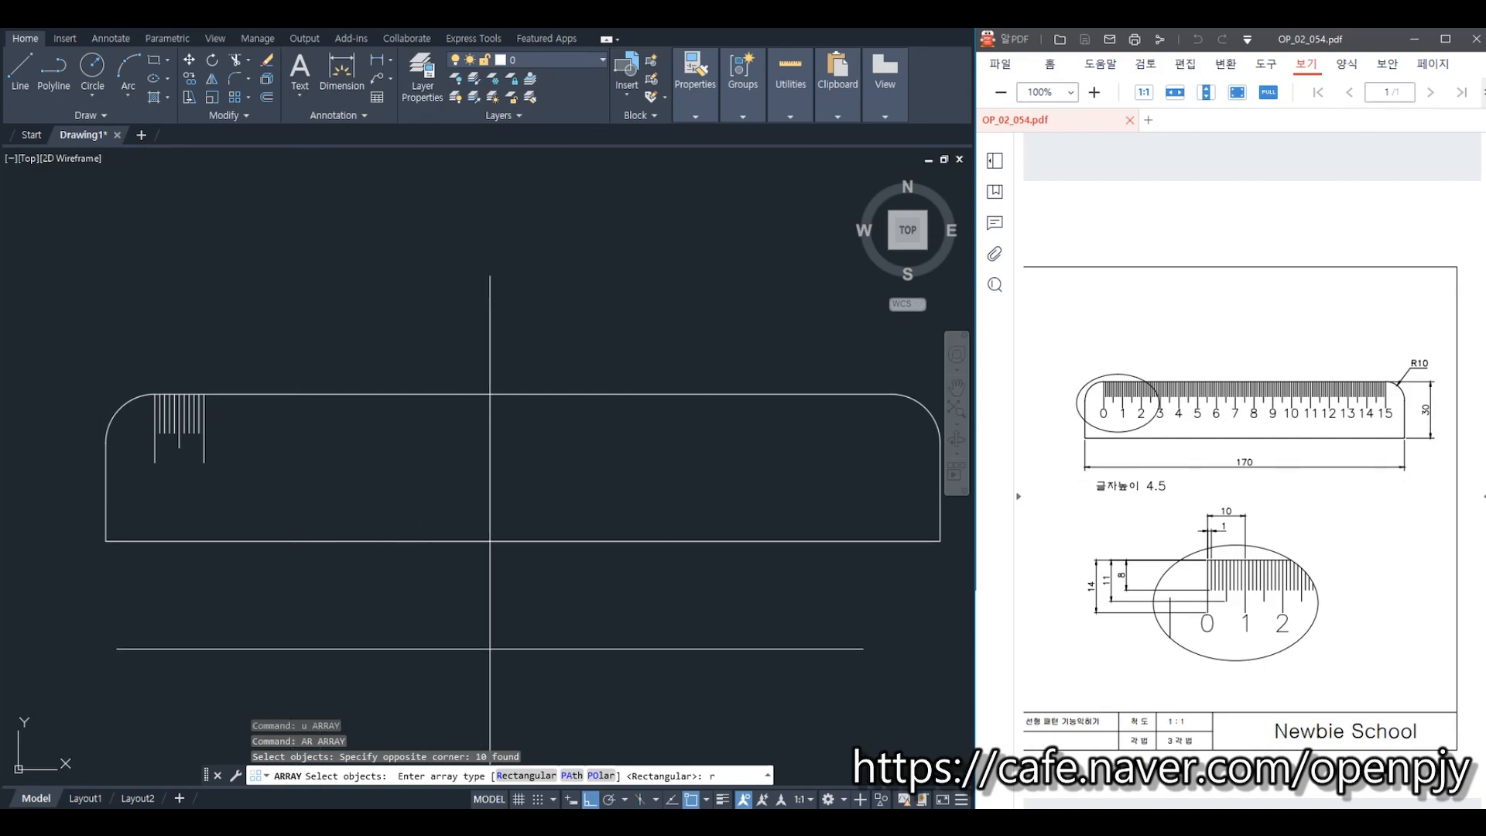
text(r)
key(Return)
click(315, 59)
text(15)
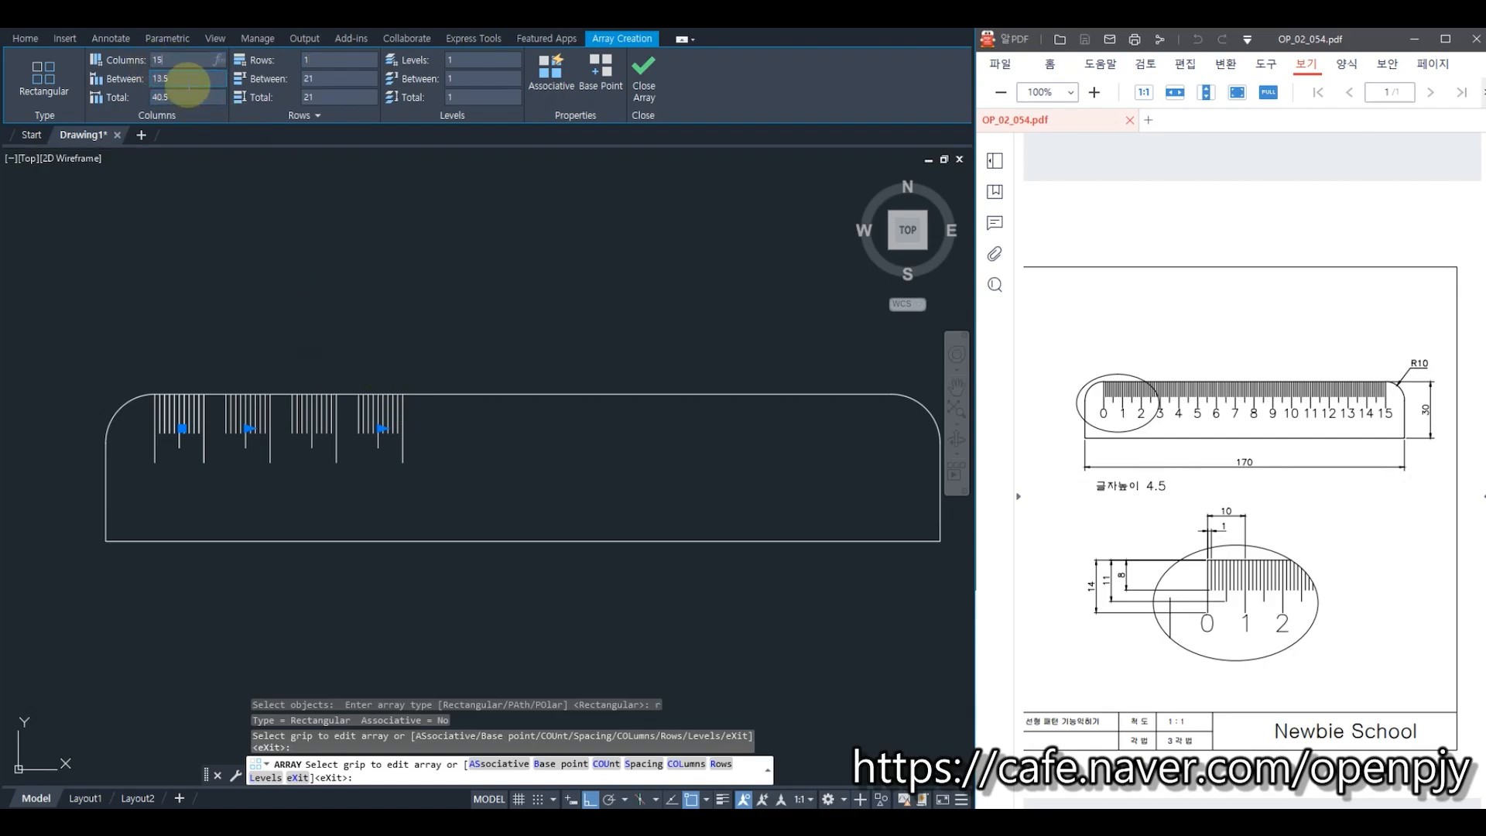
Step: Set the graduation array's column spacing to 10 and finish the array
click(194, 81)
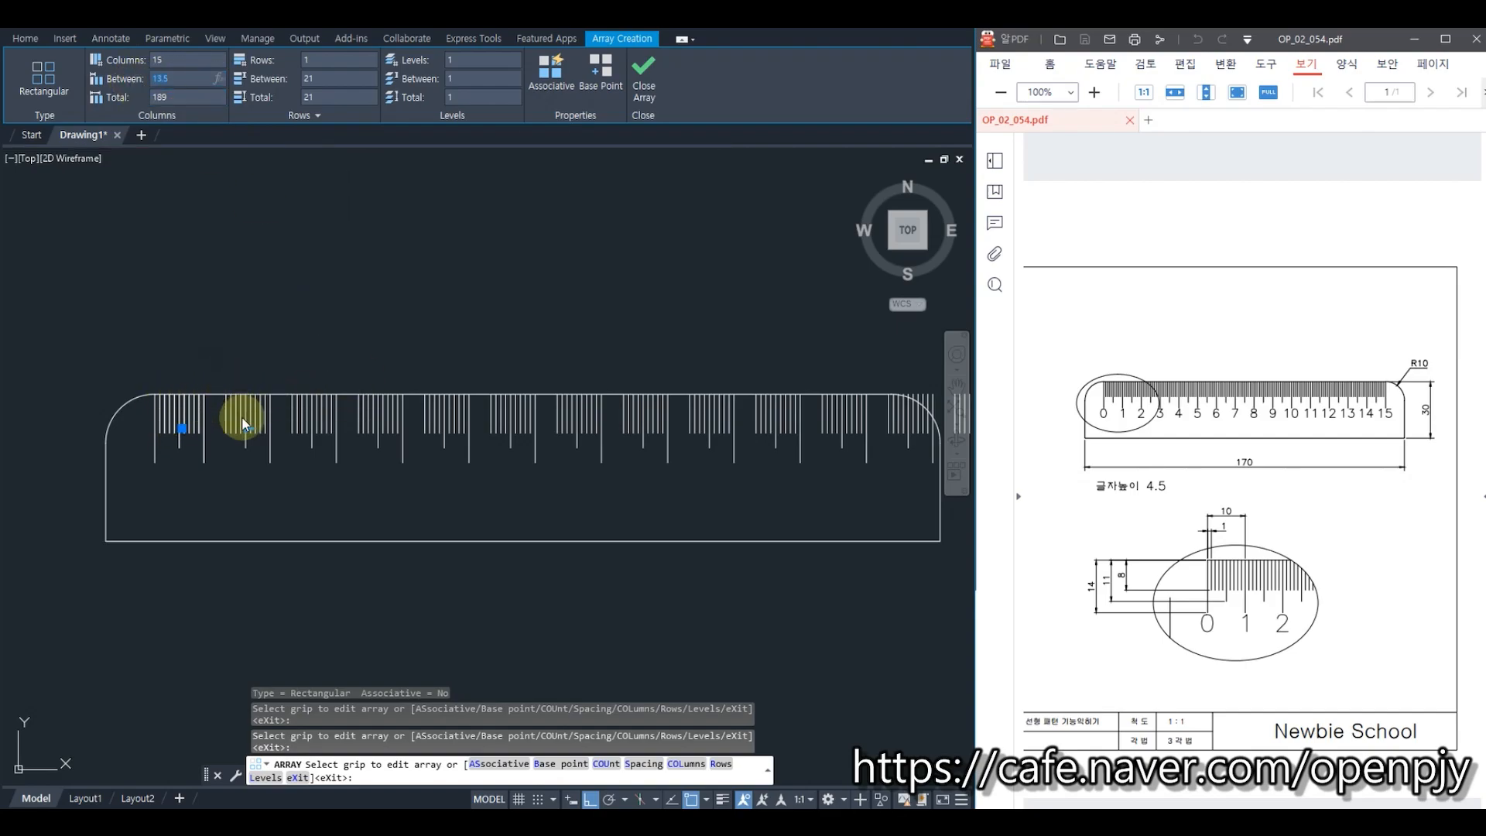
scroll(162, 427, up, 2)
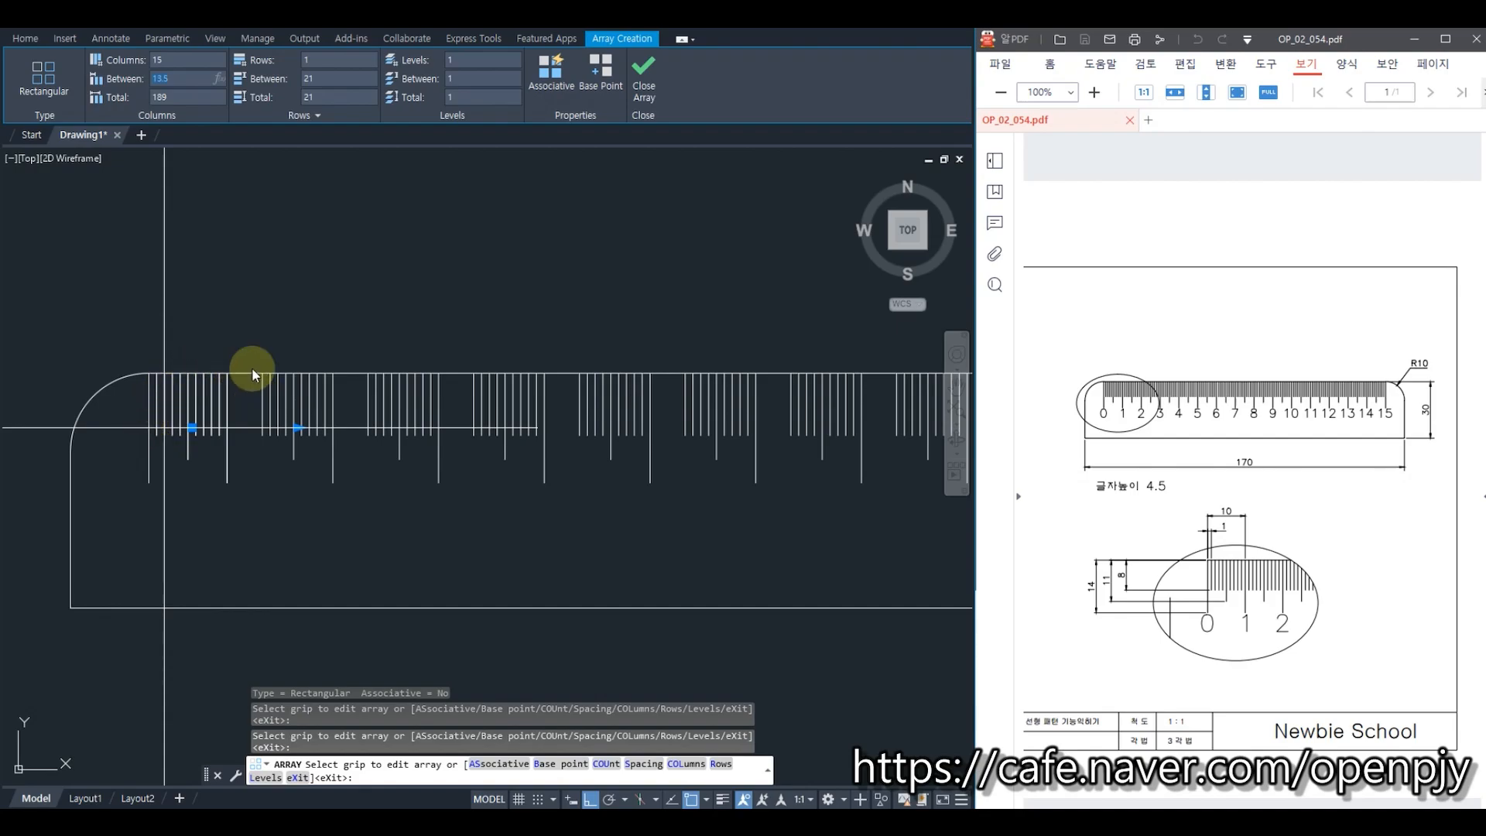
text(0)
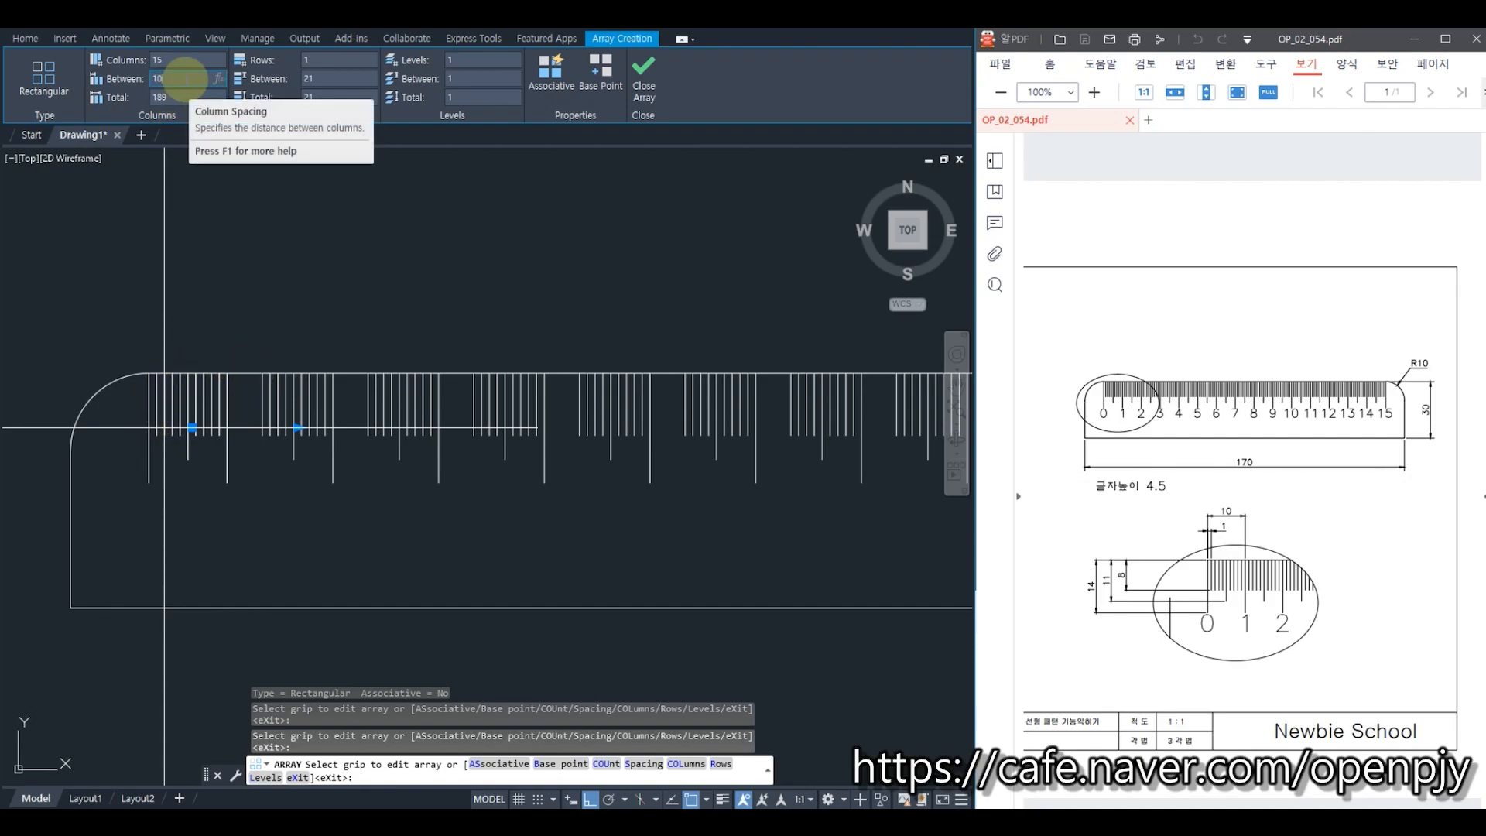
key(Return)
scroll(669, 442, down, 3)
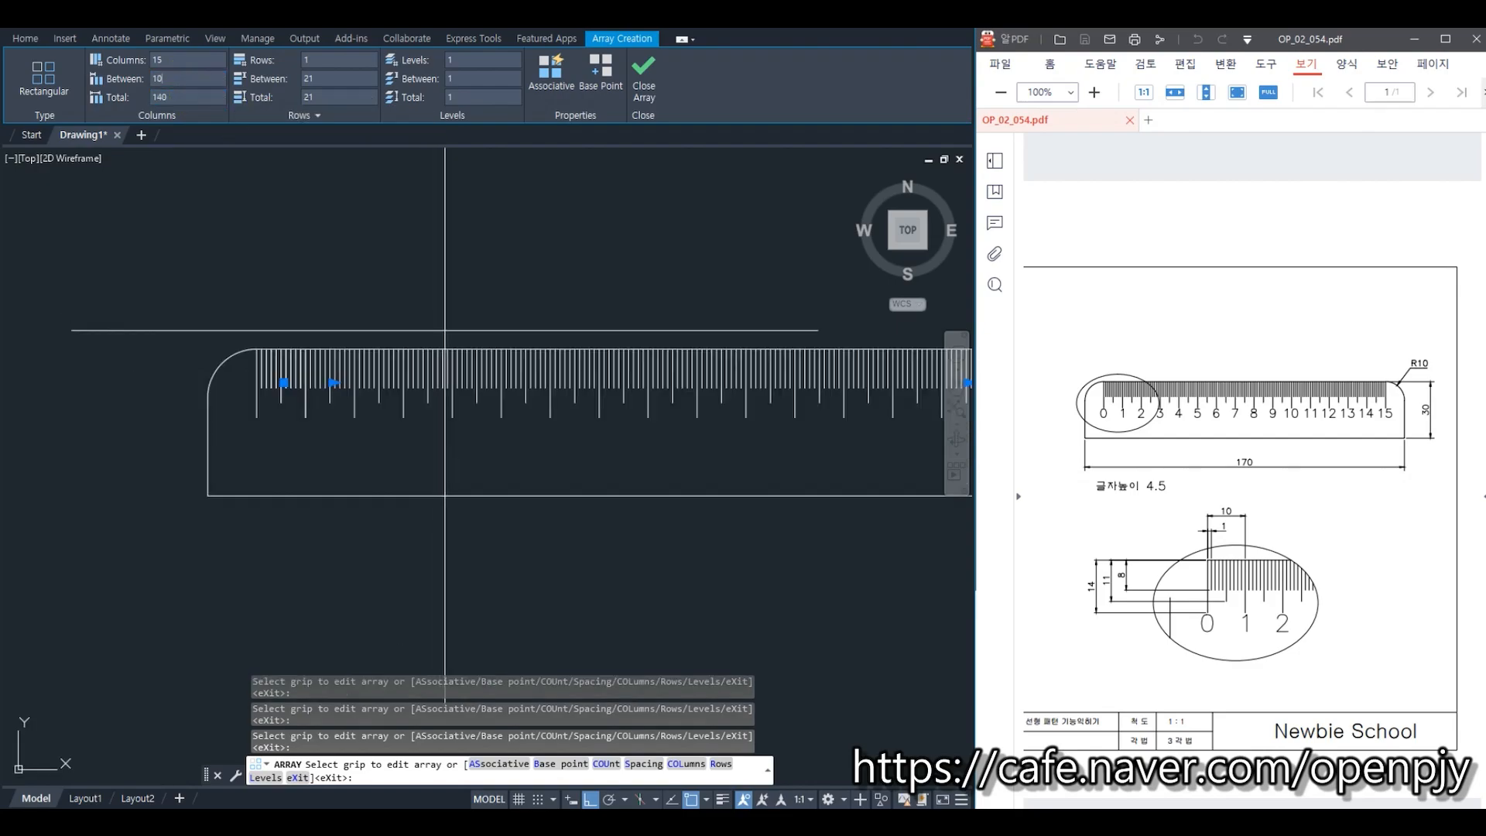
middle_drag(668, 442, 481, 437)
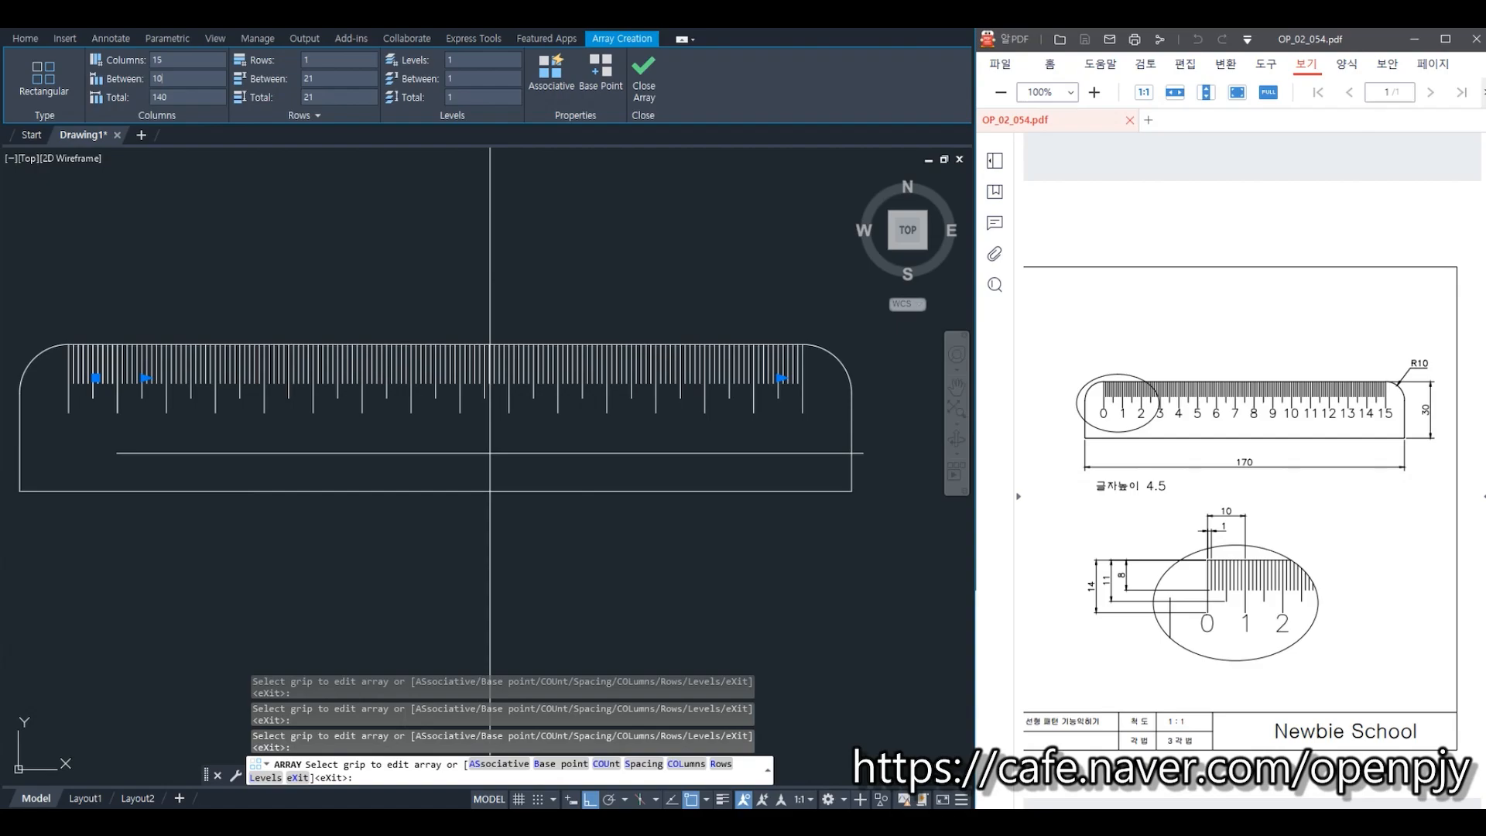
click(645, 70)
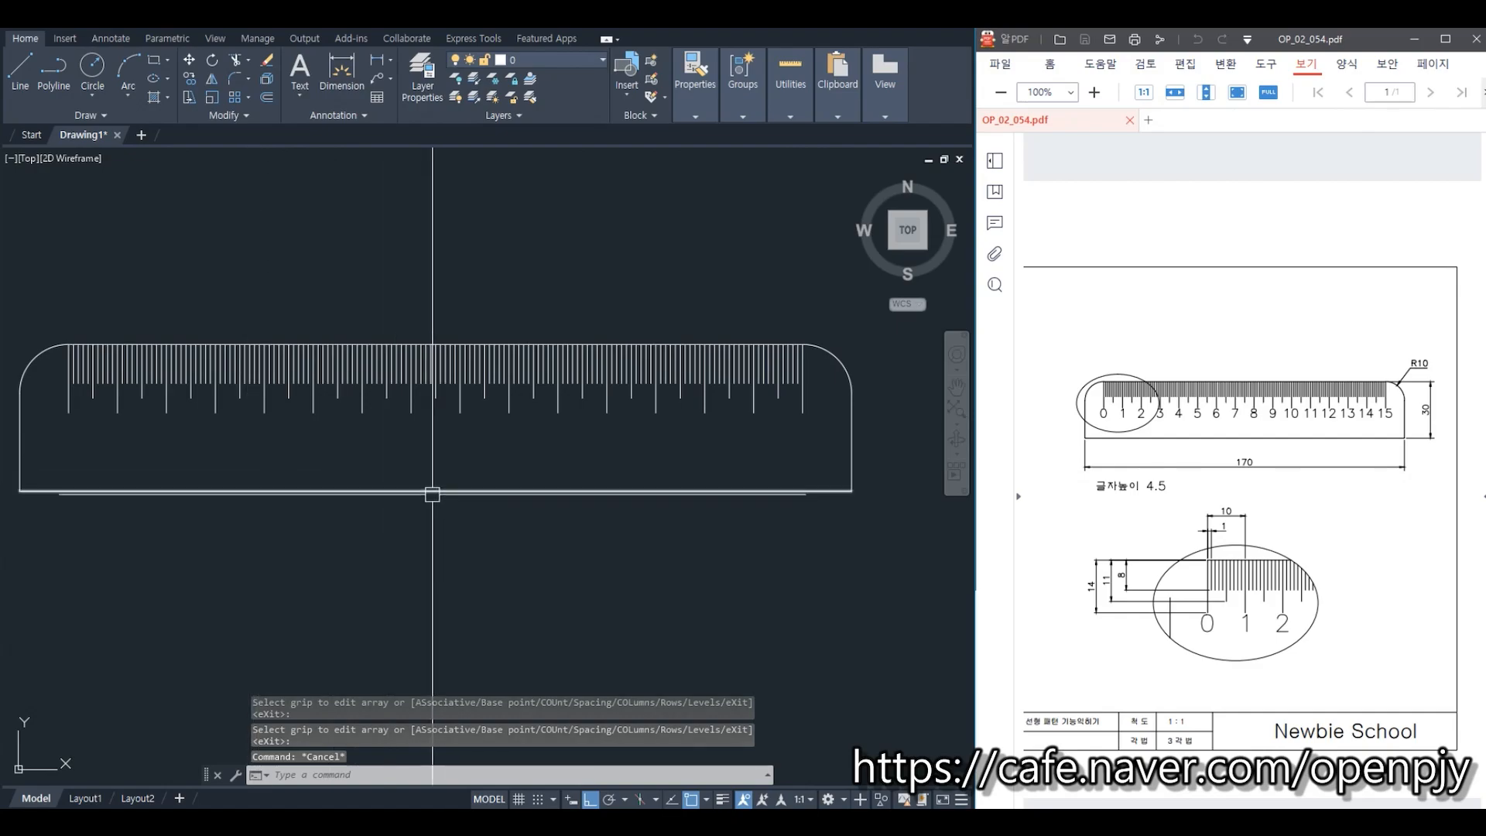
Step: Add the single-line text 0 with height 4.5 and rotation 0, and centre it beneath the ruler's zero graduation line
text(dt)
key(Return)
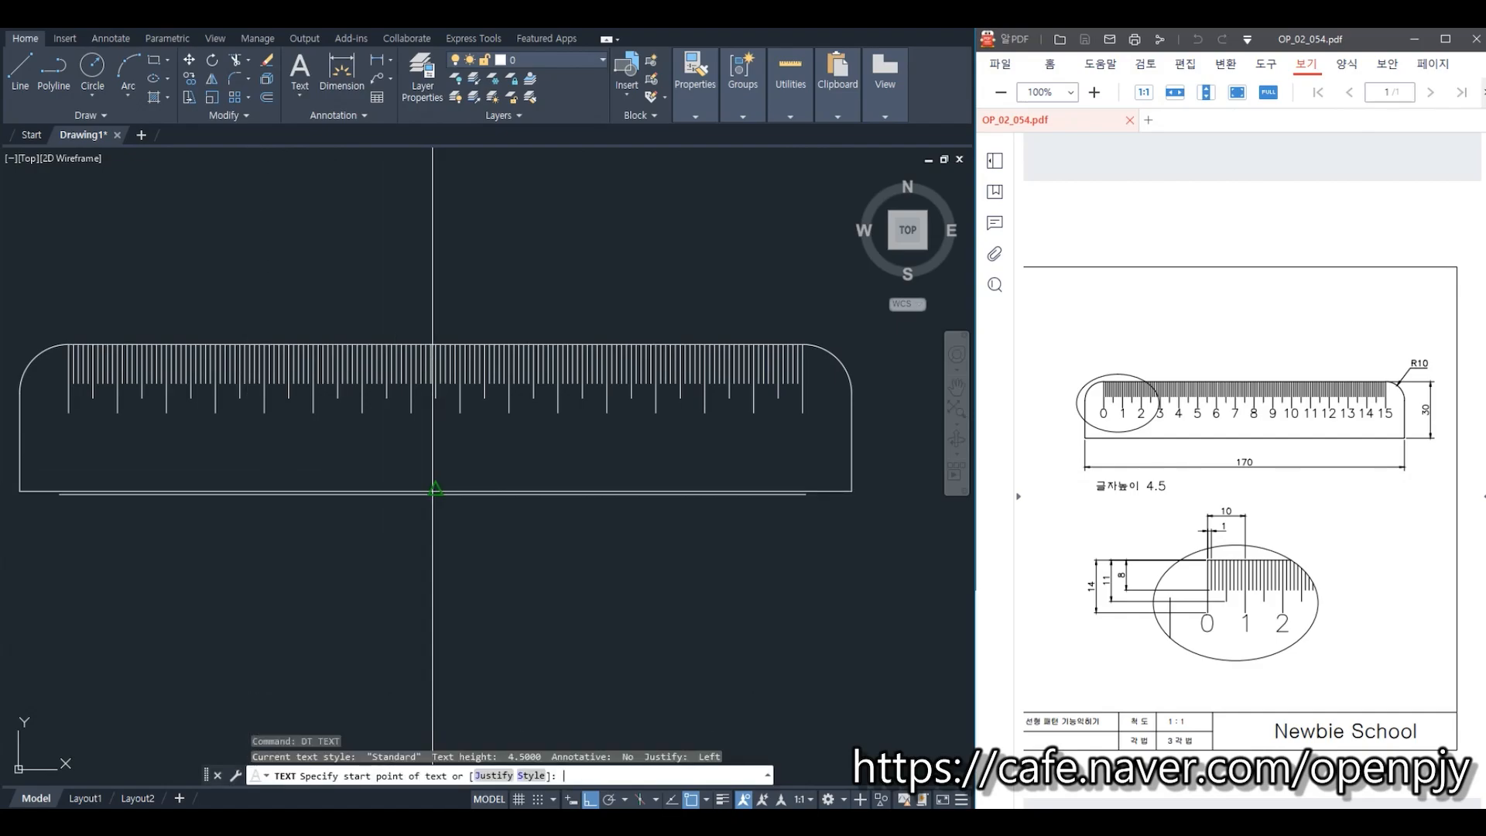
click(63, 439)
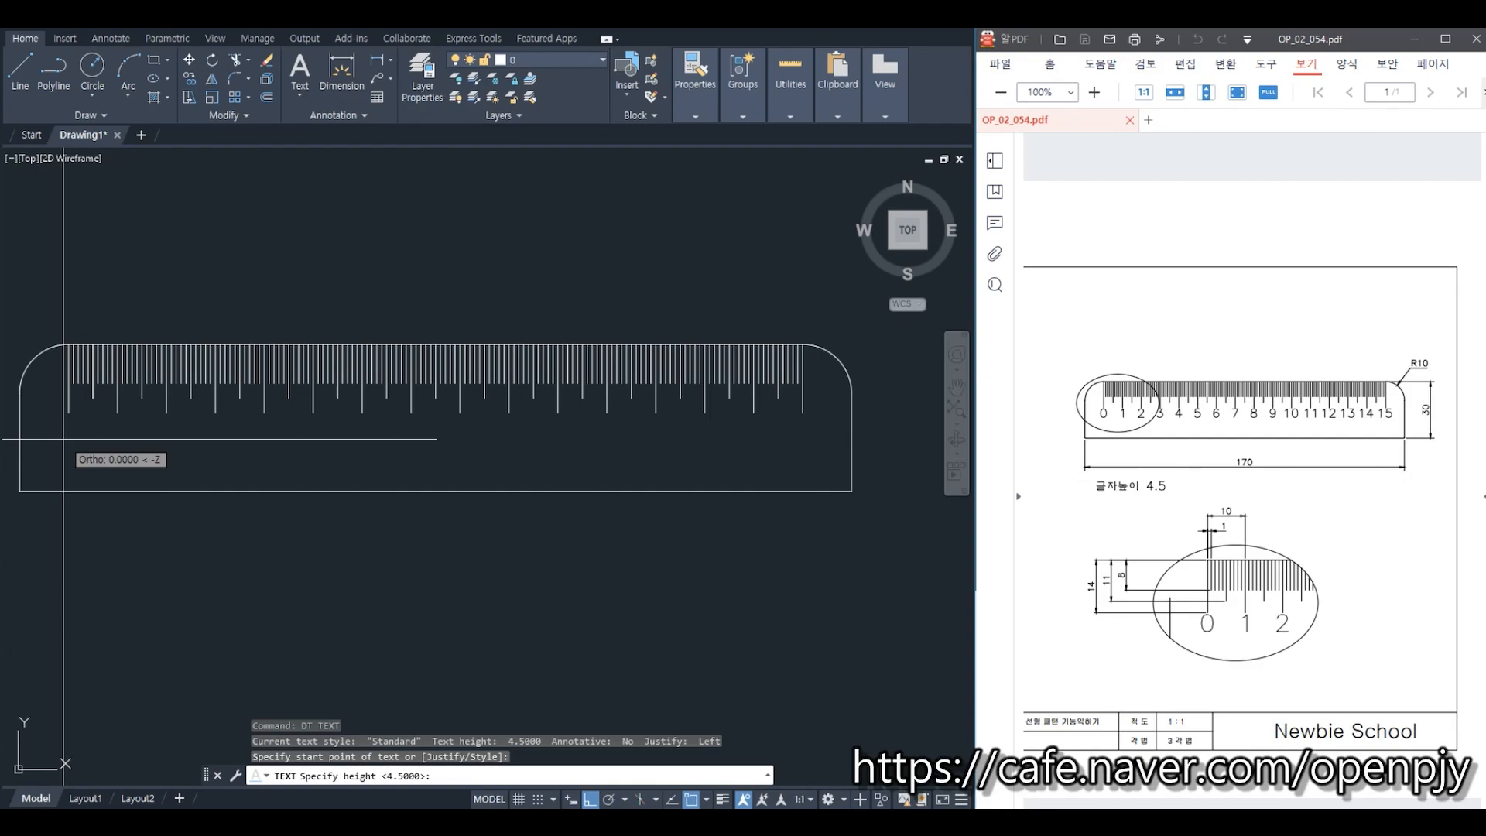
text(4.5)
key(Return)
text(0)
key(Return)
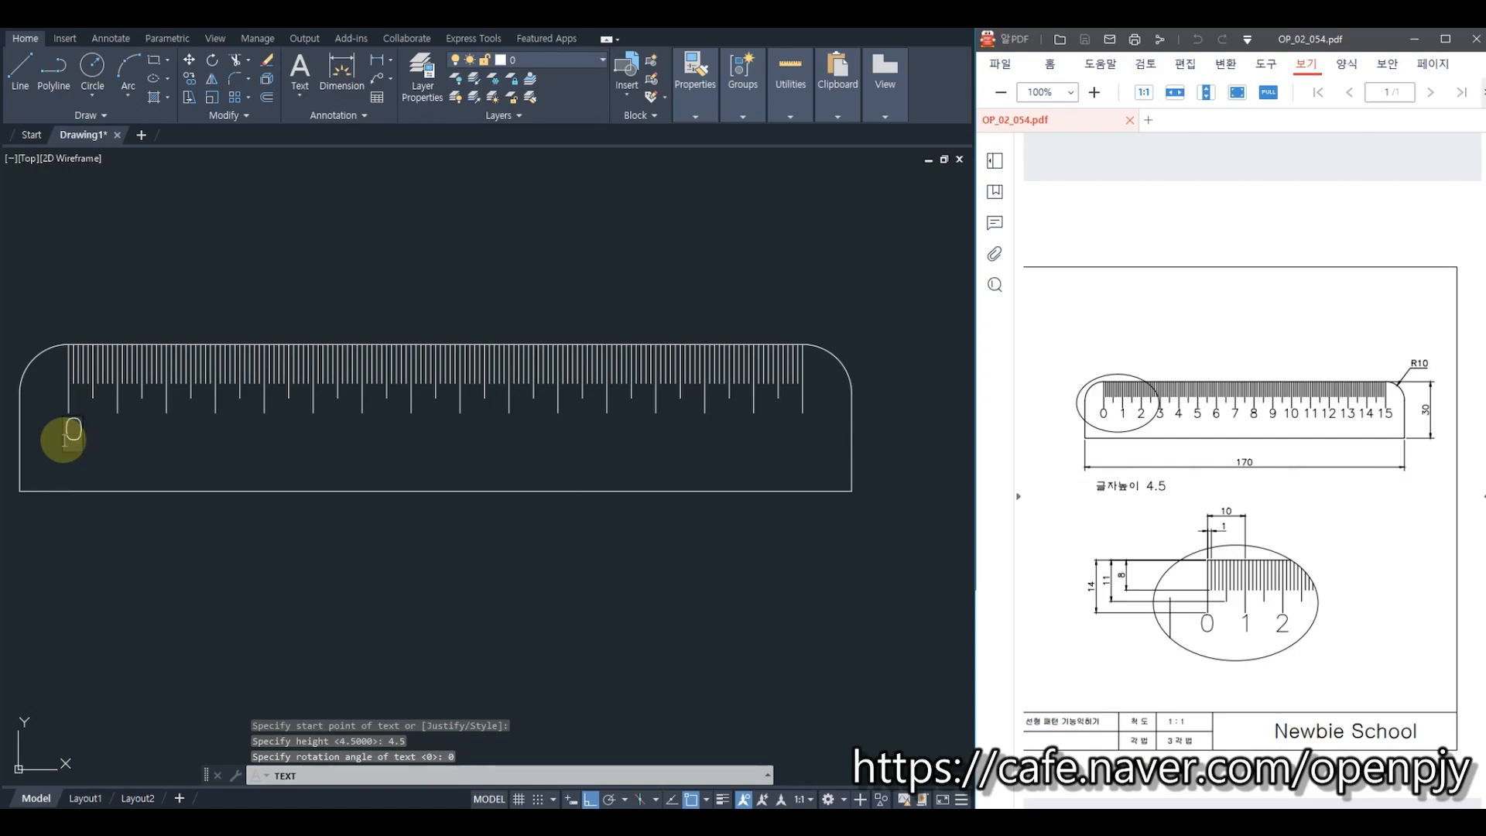
text(0)
key(Return)
key(Return)
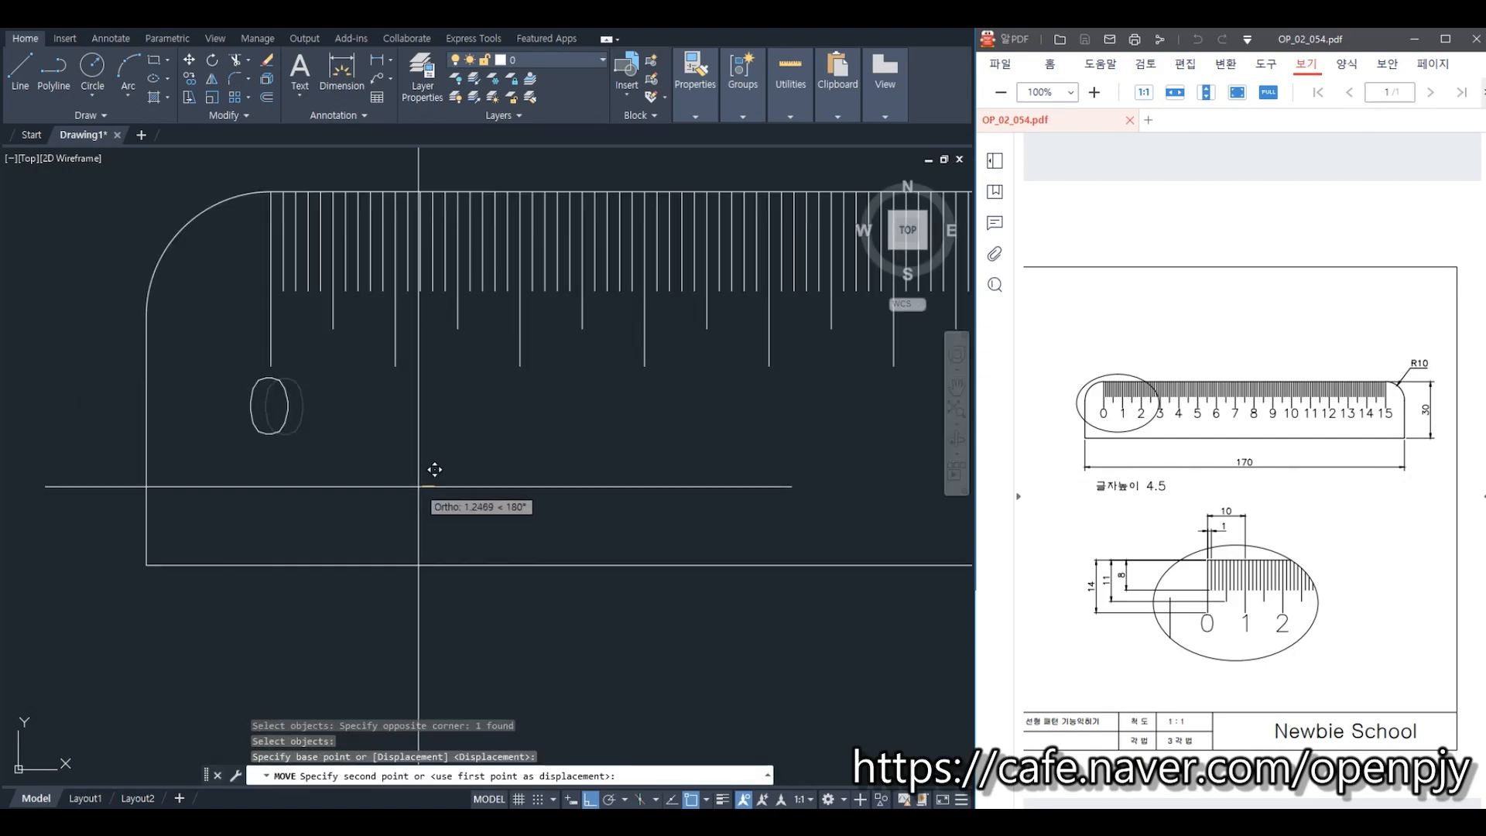
click(420, 486)
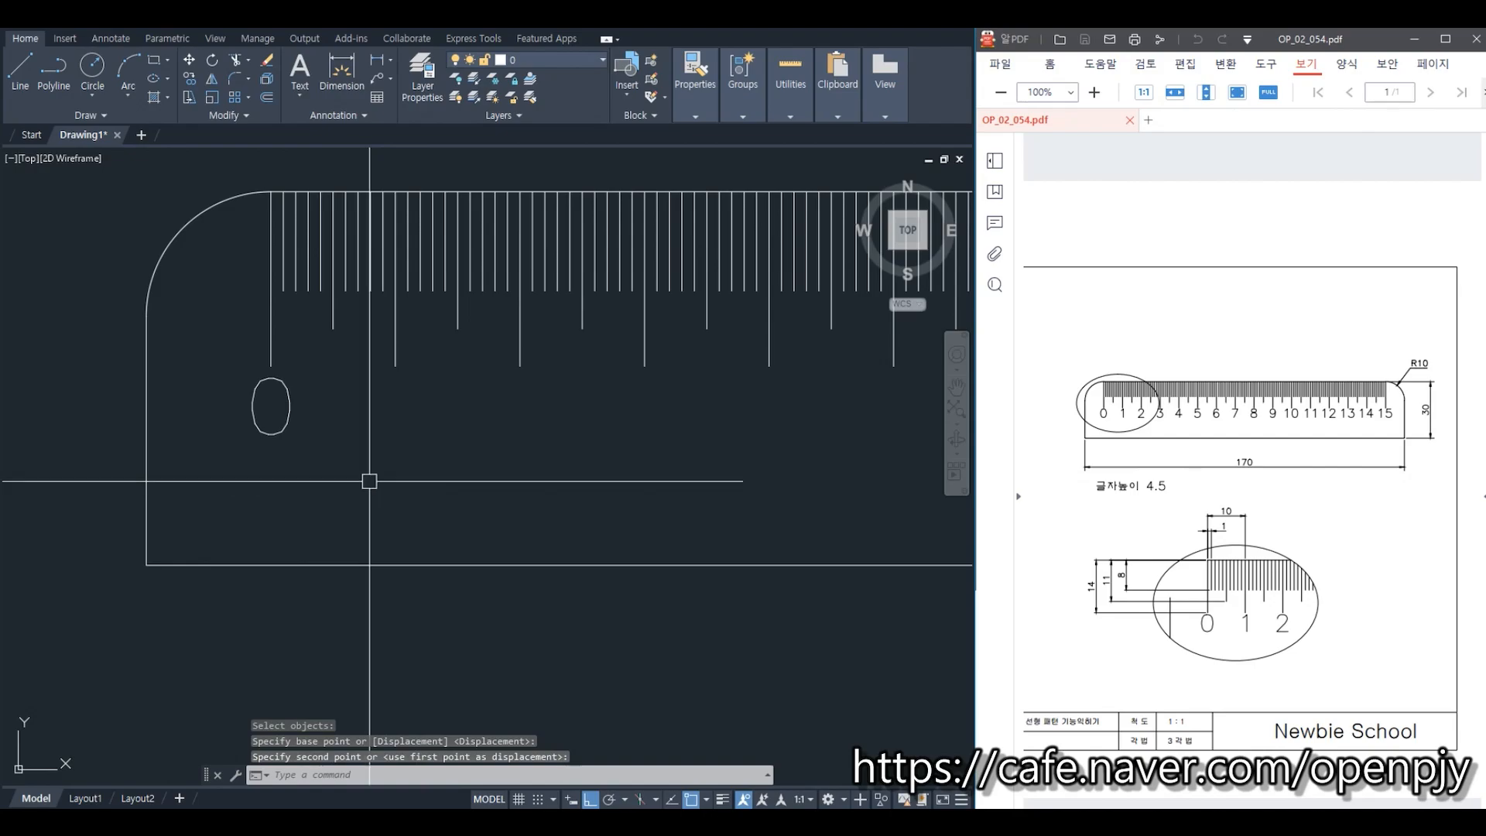
Step: Start a rectangular array of the 0 label with 1 row and 15 columns spaced 10 apart
text(ar)
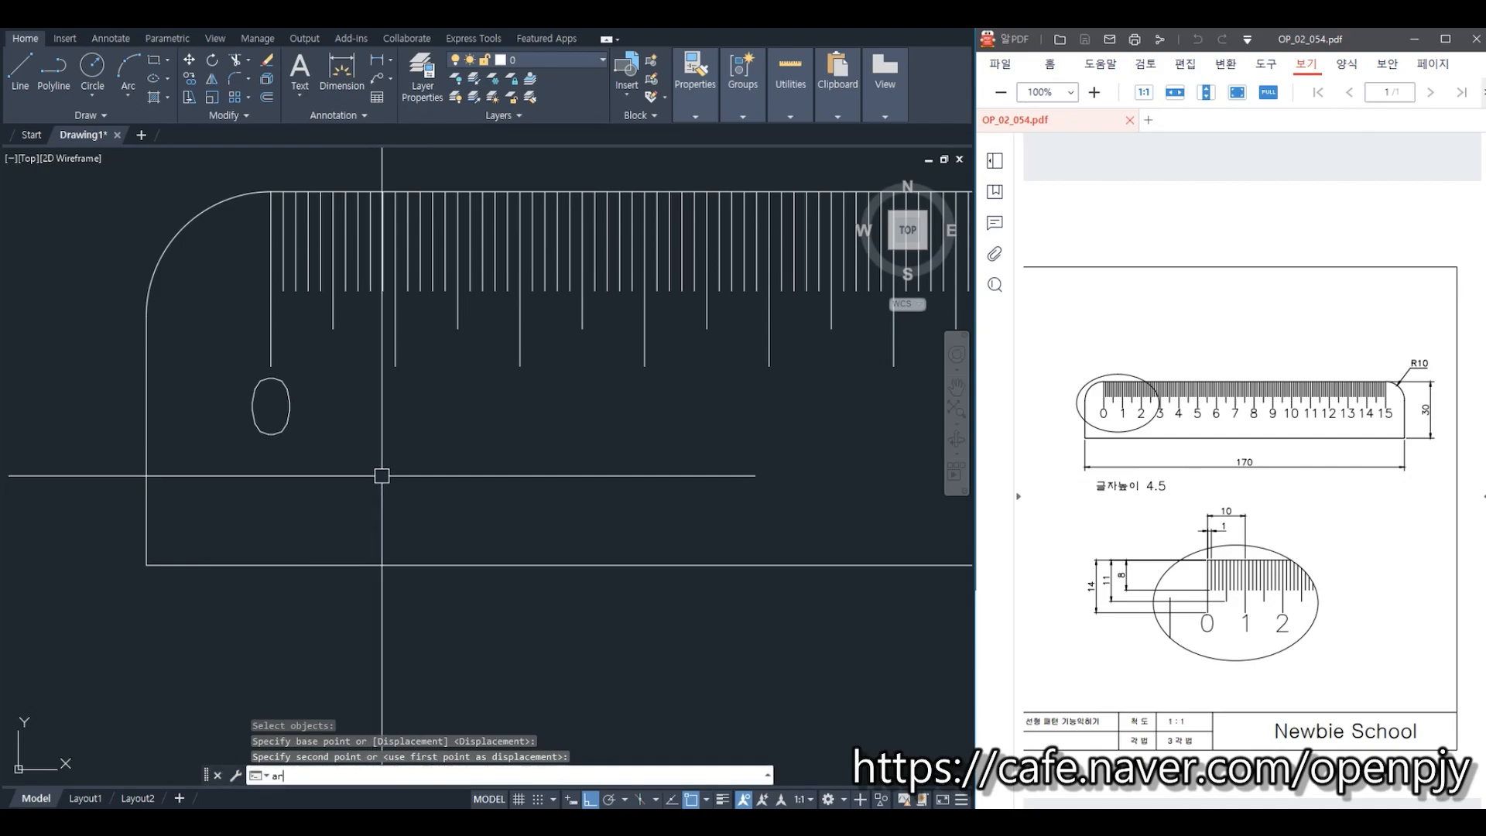
key(Return)
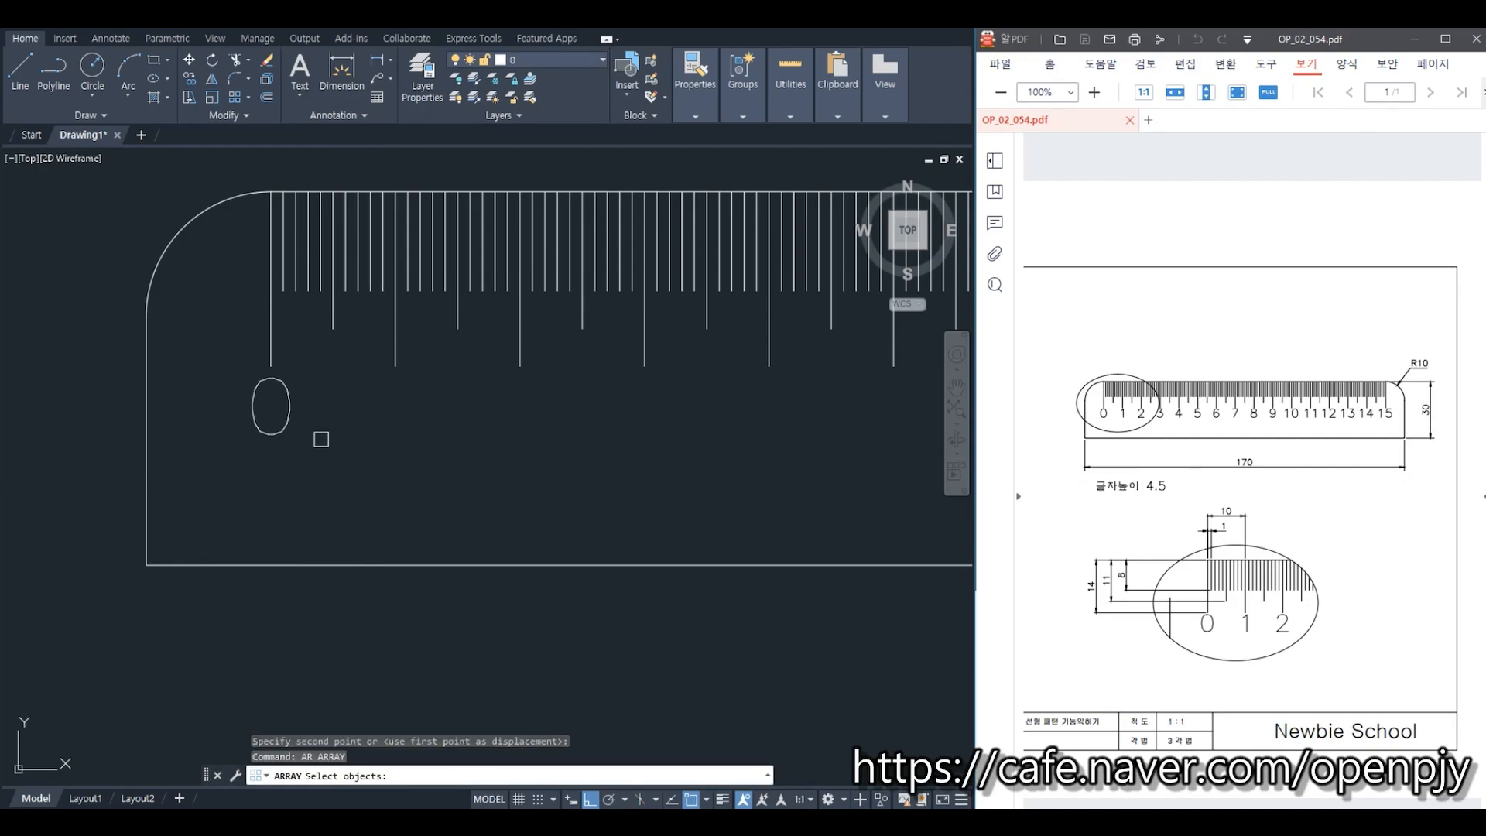
click(288, 430)
scroll(431, 441, down, 2)
middle_drag(431, 442, 265, 441)
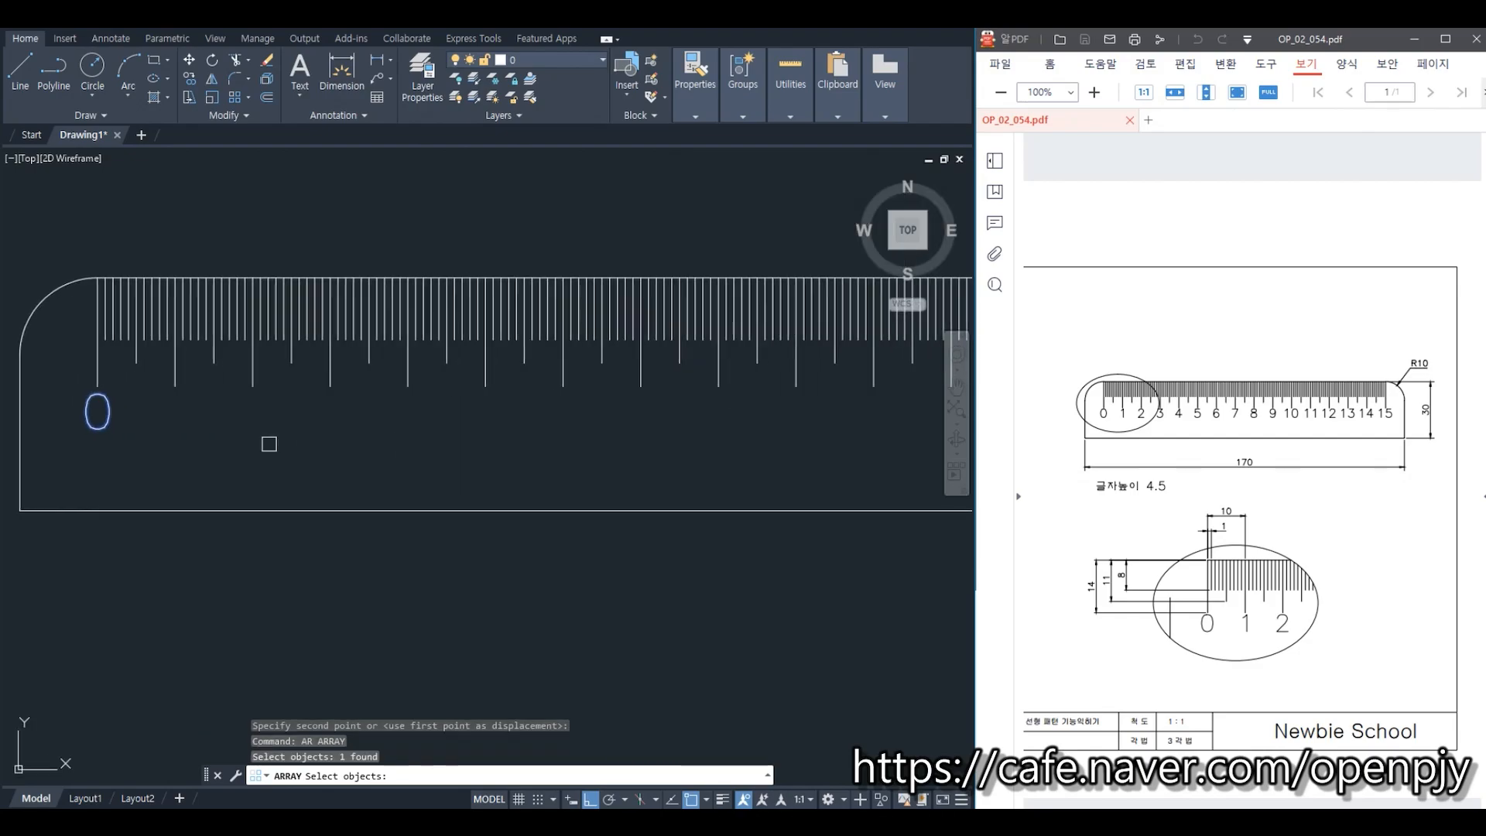
key(Return)
text(r)
key(Return)
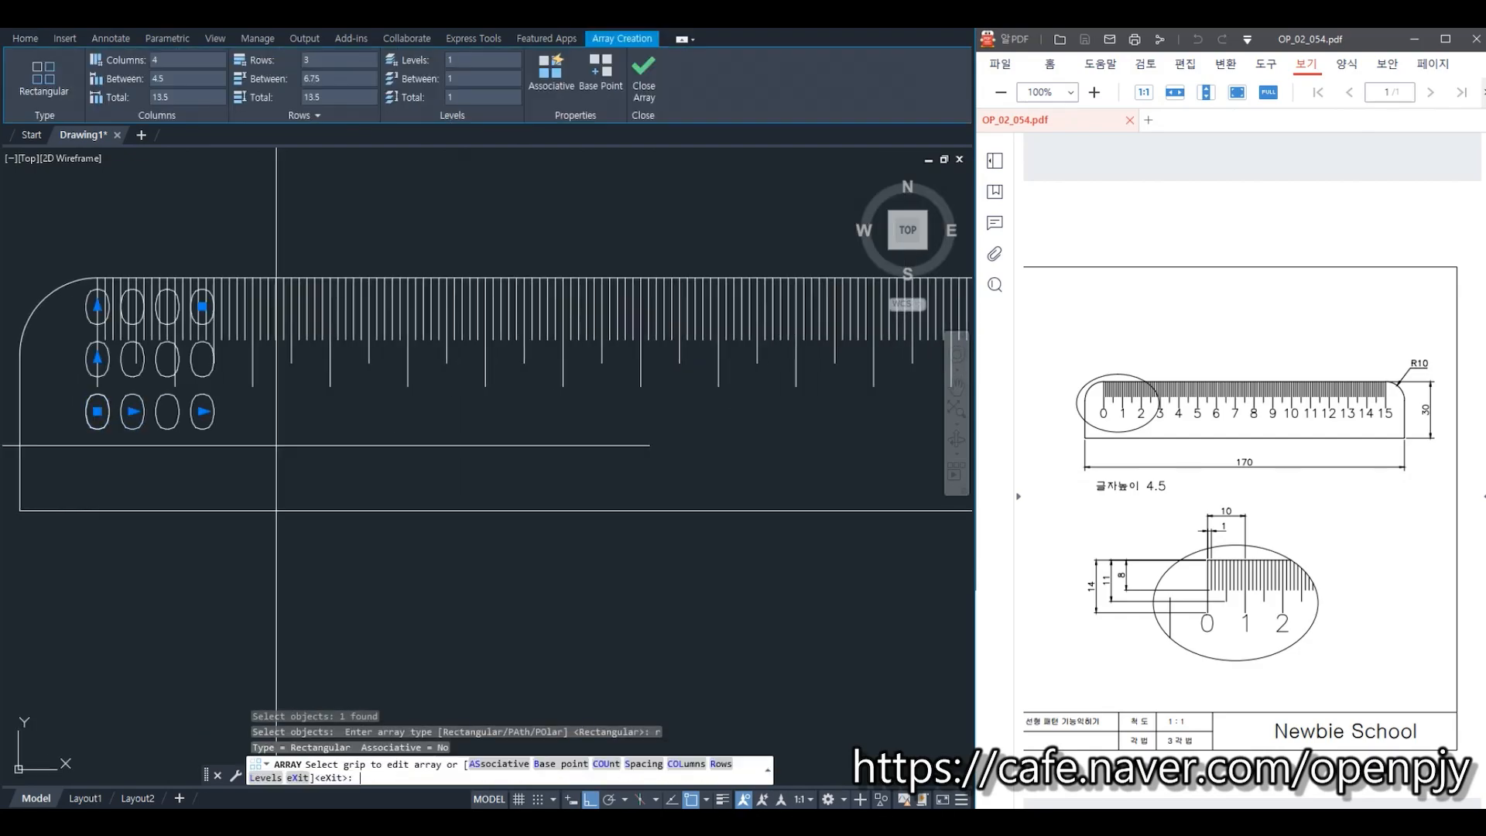
text(1)
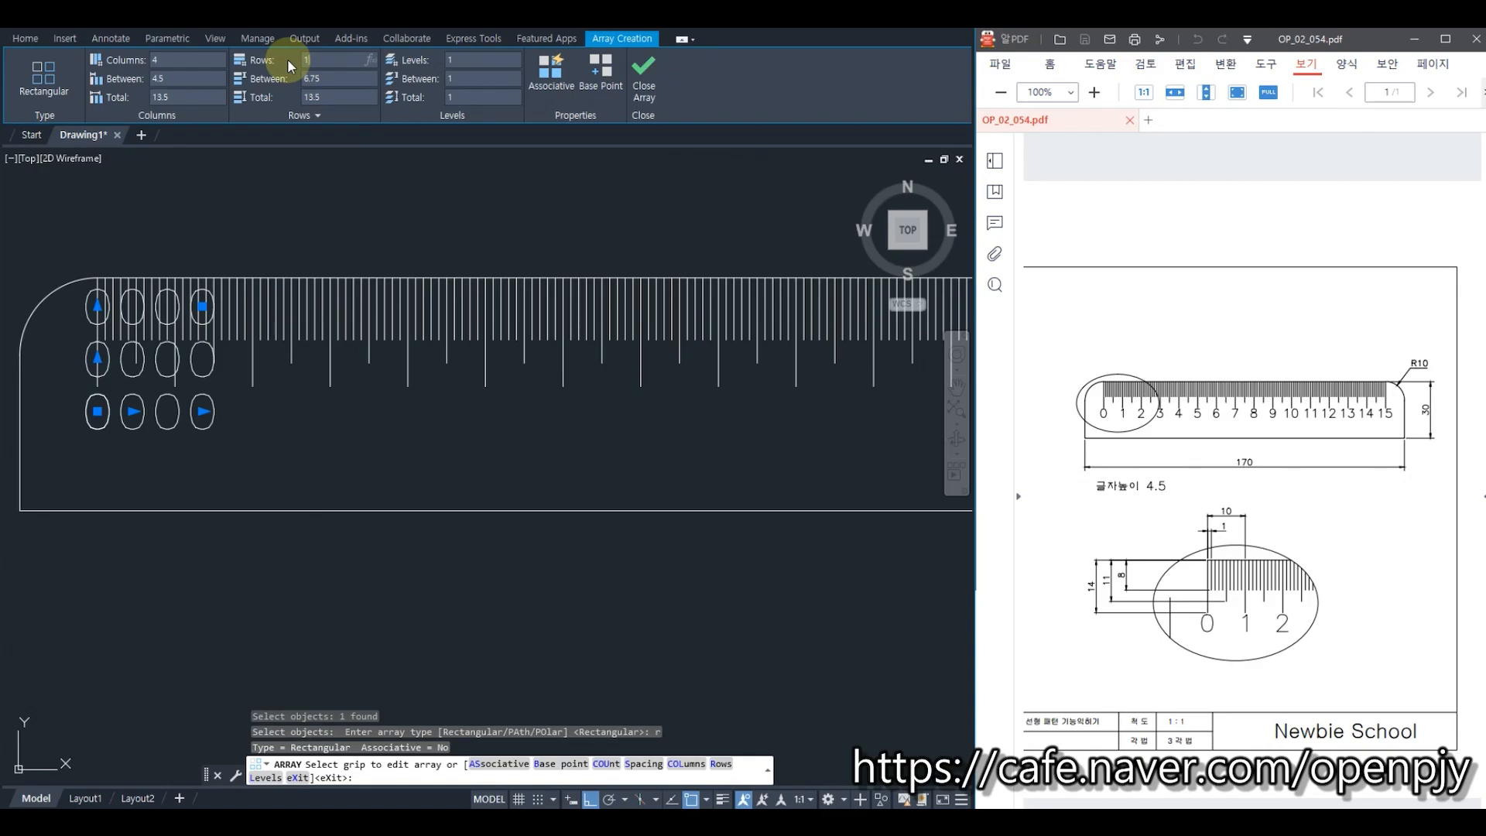
mouse_move(175, 60)
mouse_down()
mouse_move(120, 52)
mouse_move(129, 78)
mouse_up()
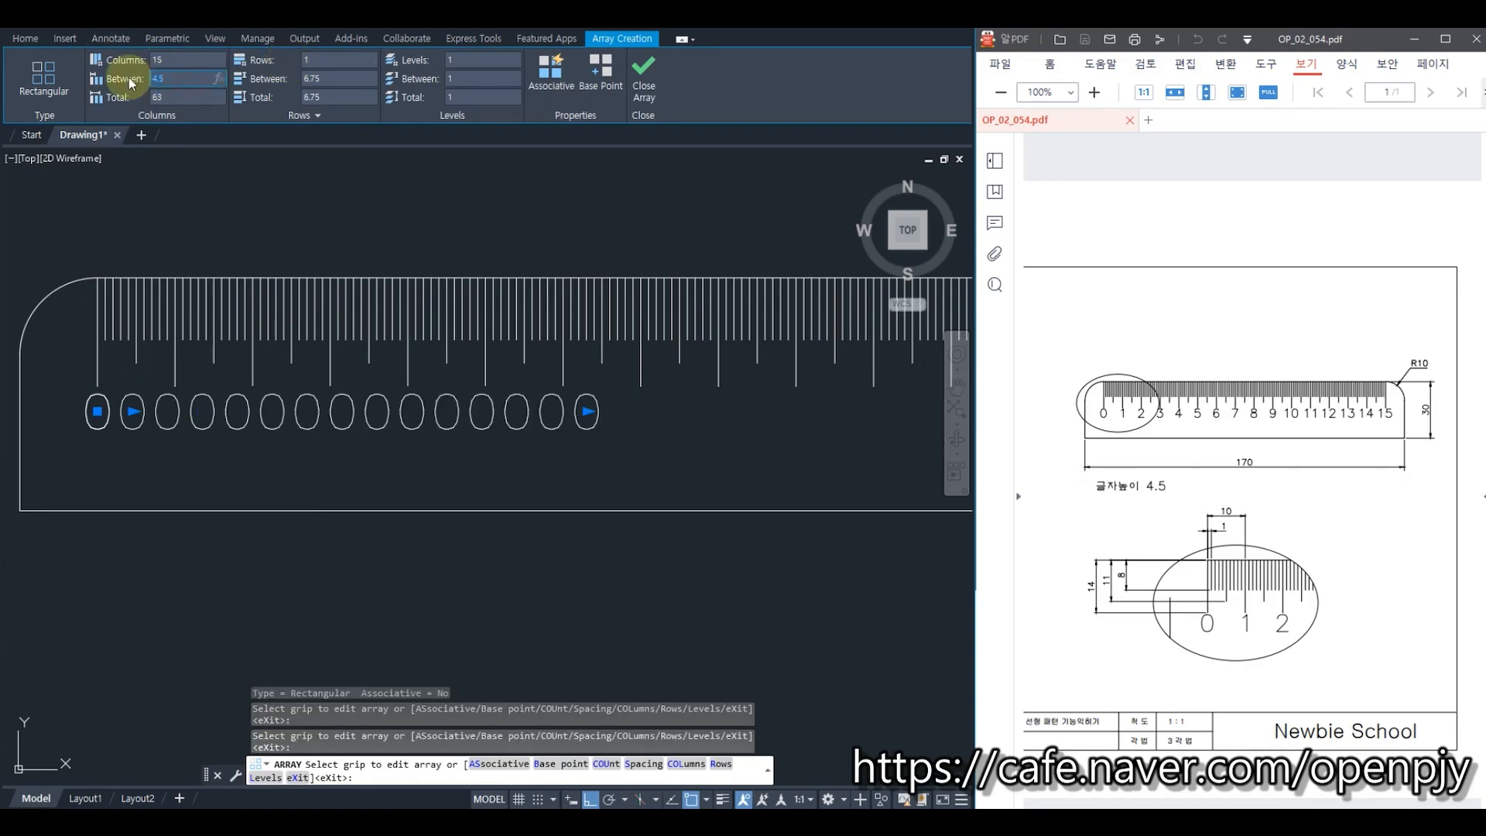
text(10)
scroll(106, 325, down, 2)
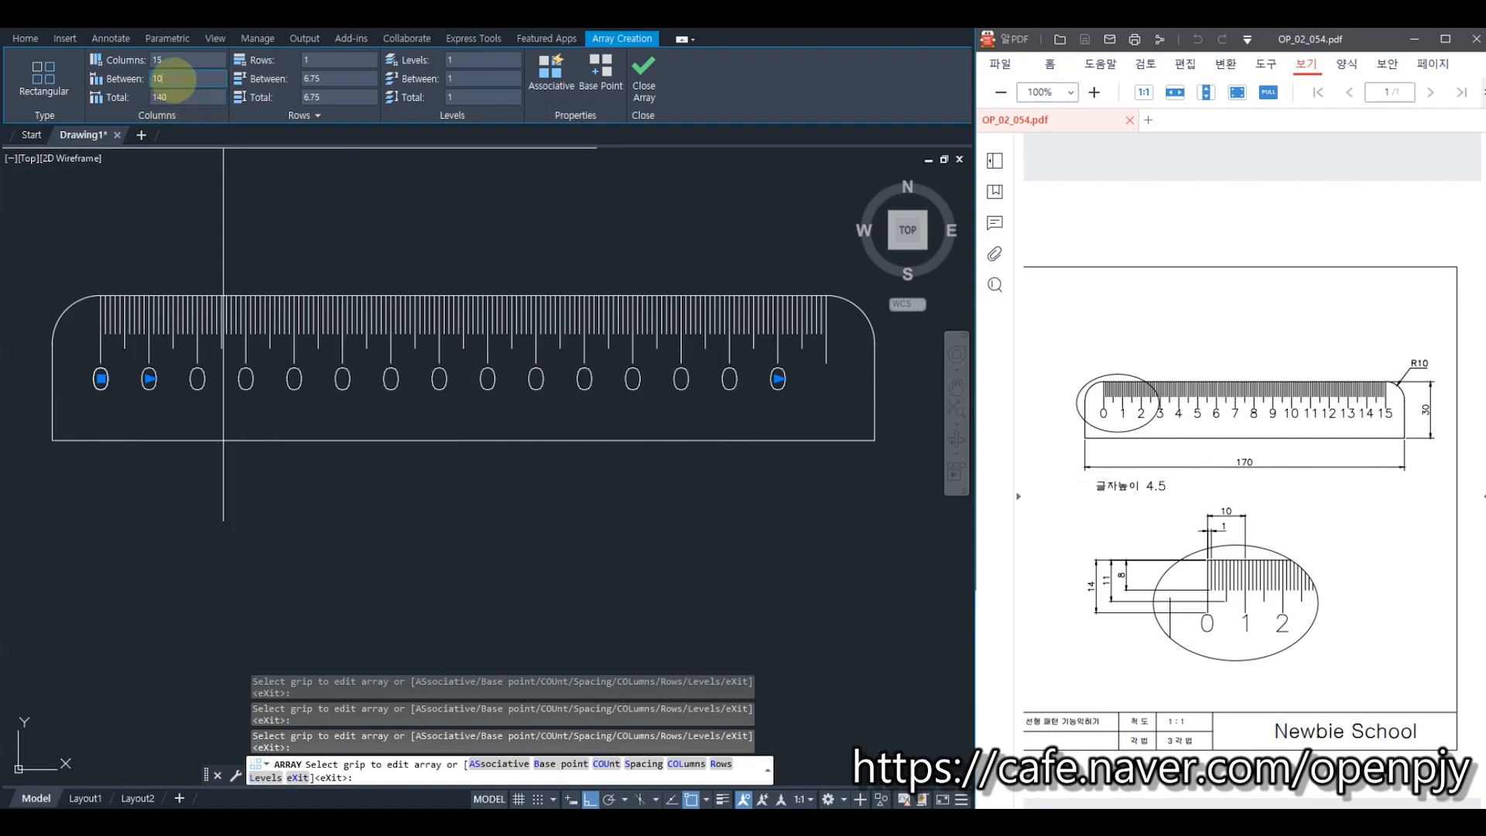
Step: Set the label array's column count to 16 and finish the array
click(190, 59)
text(16)
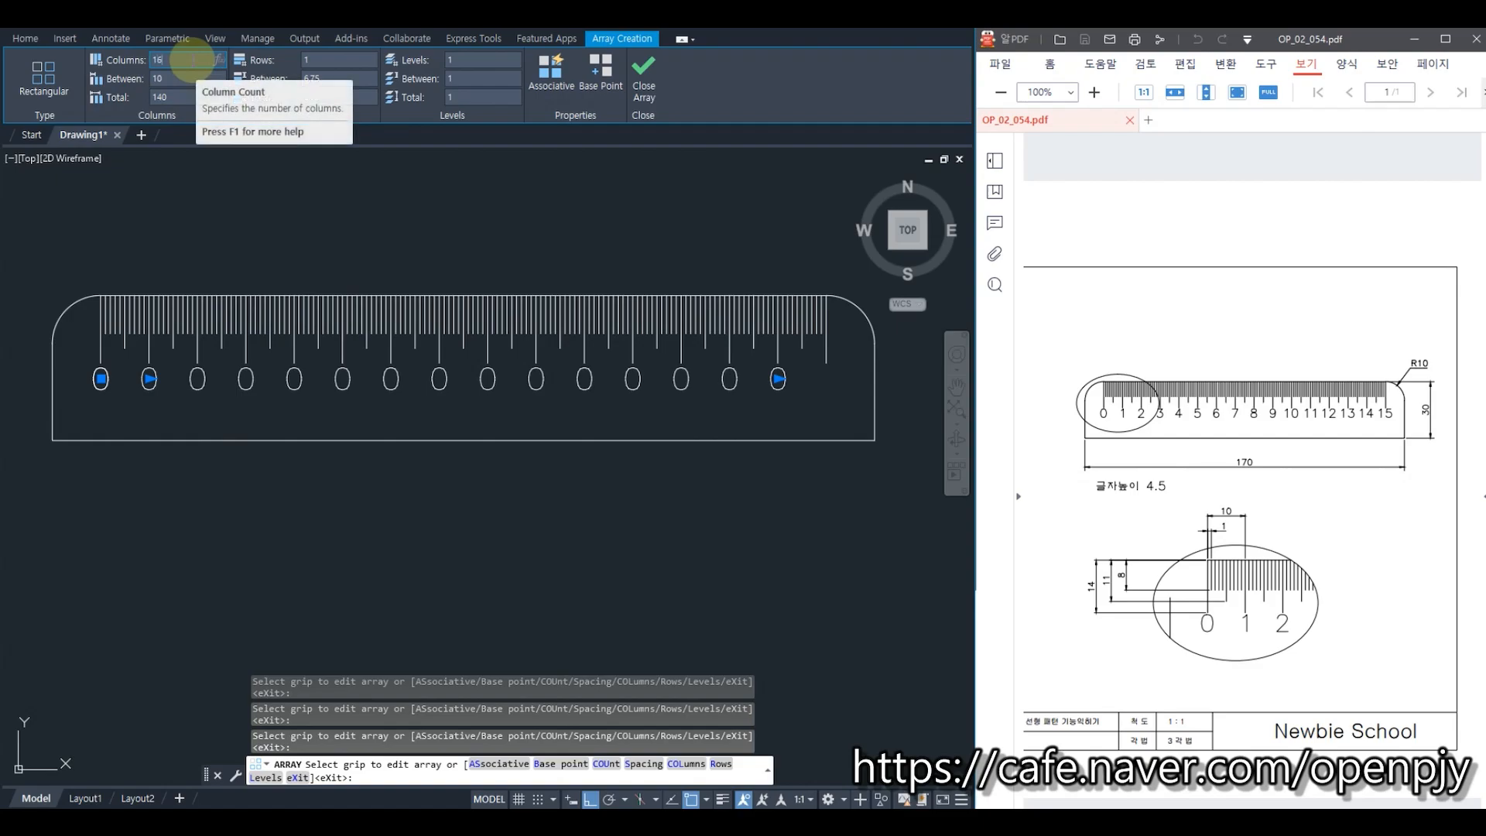
key(Return)
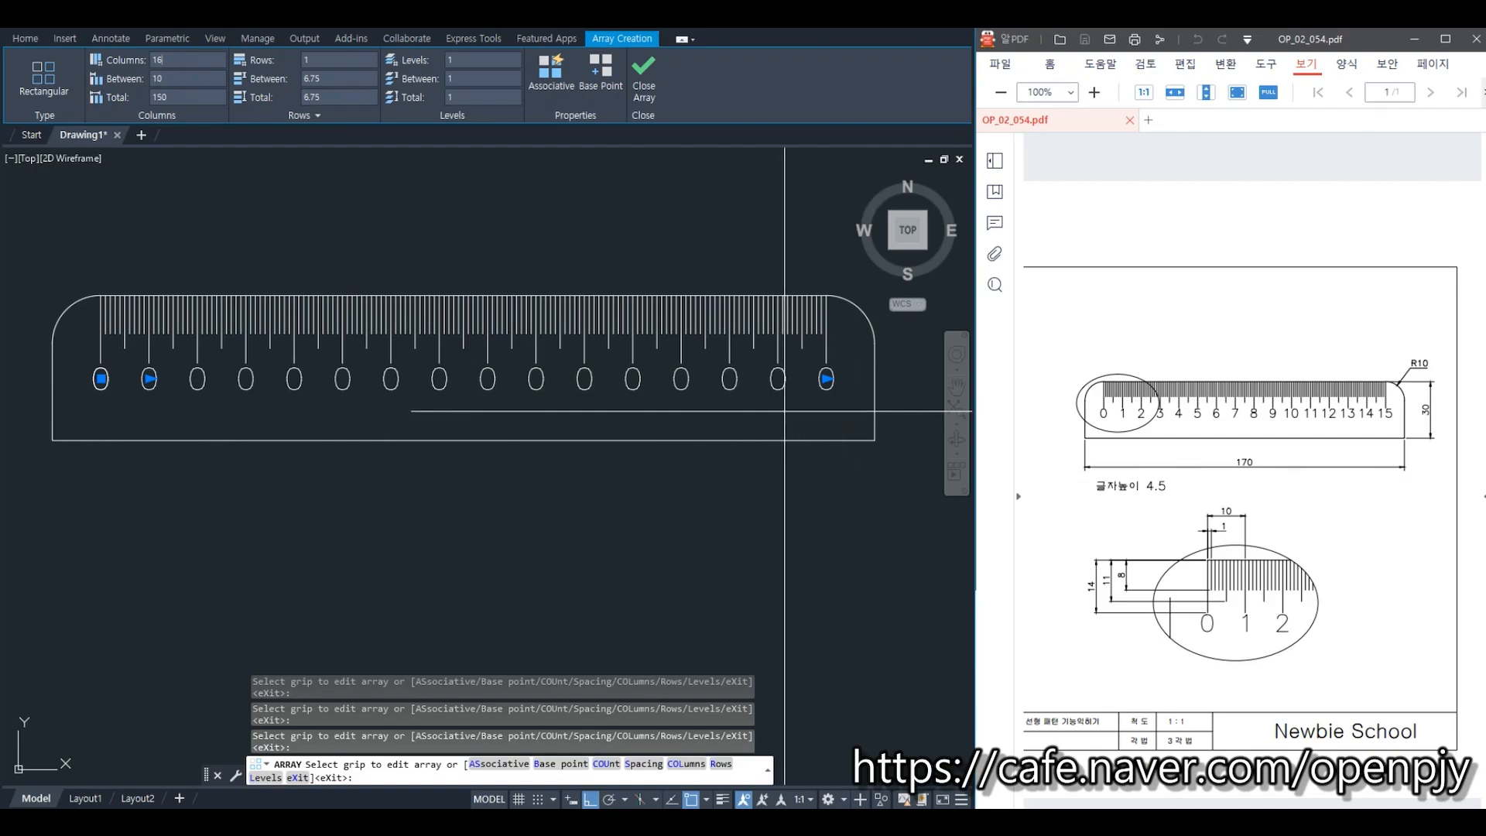
click(646, 74)
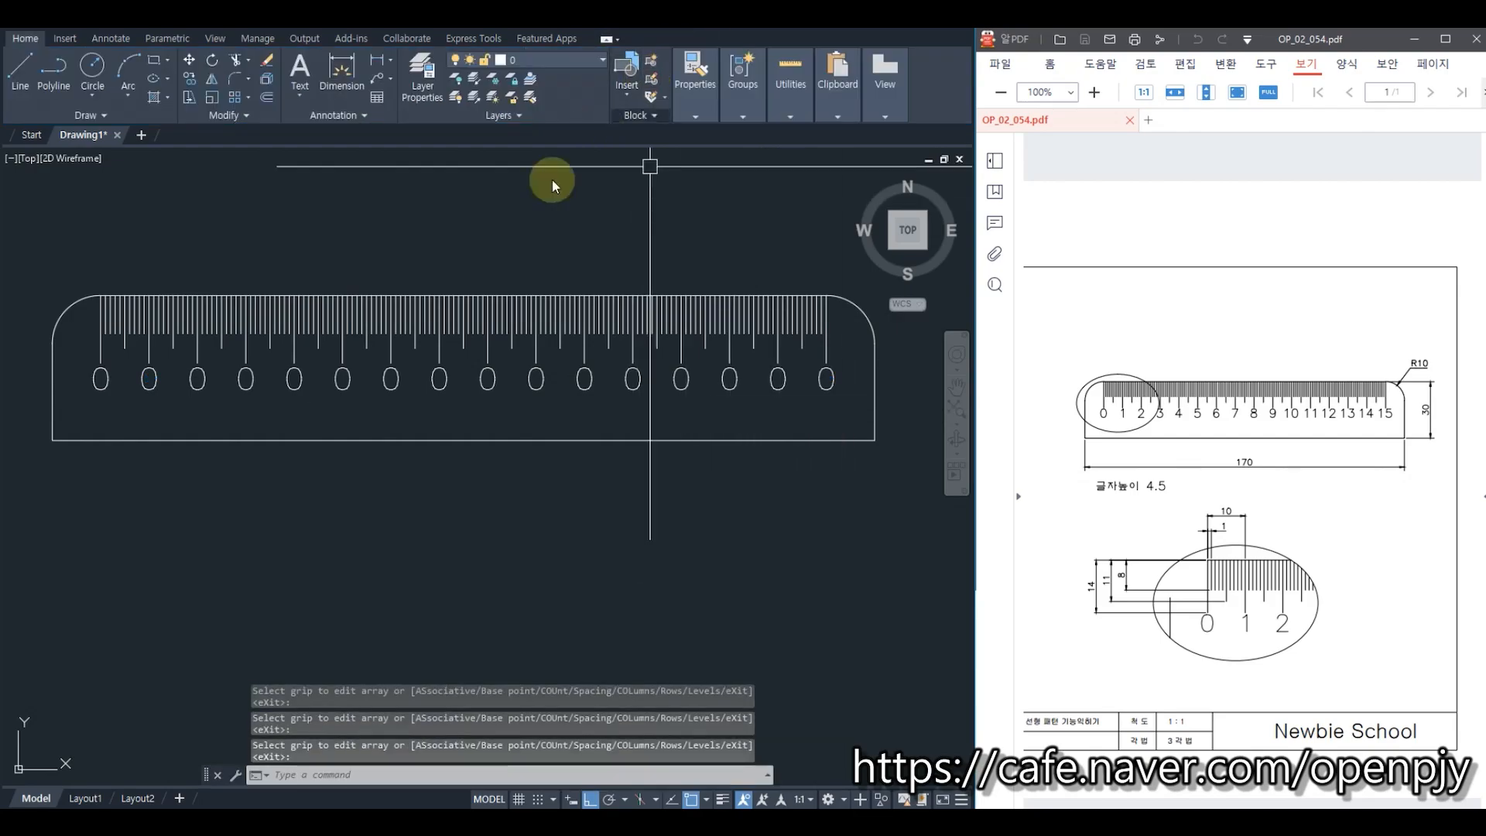
Step: Renumber the copied 0 labels under the centimetre graduation lines consecutively from 1 to 15
double_click(148, 379)
text(1)
click(197, 379)
text(2)
click(260, 406)
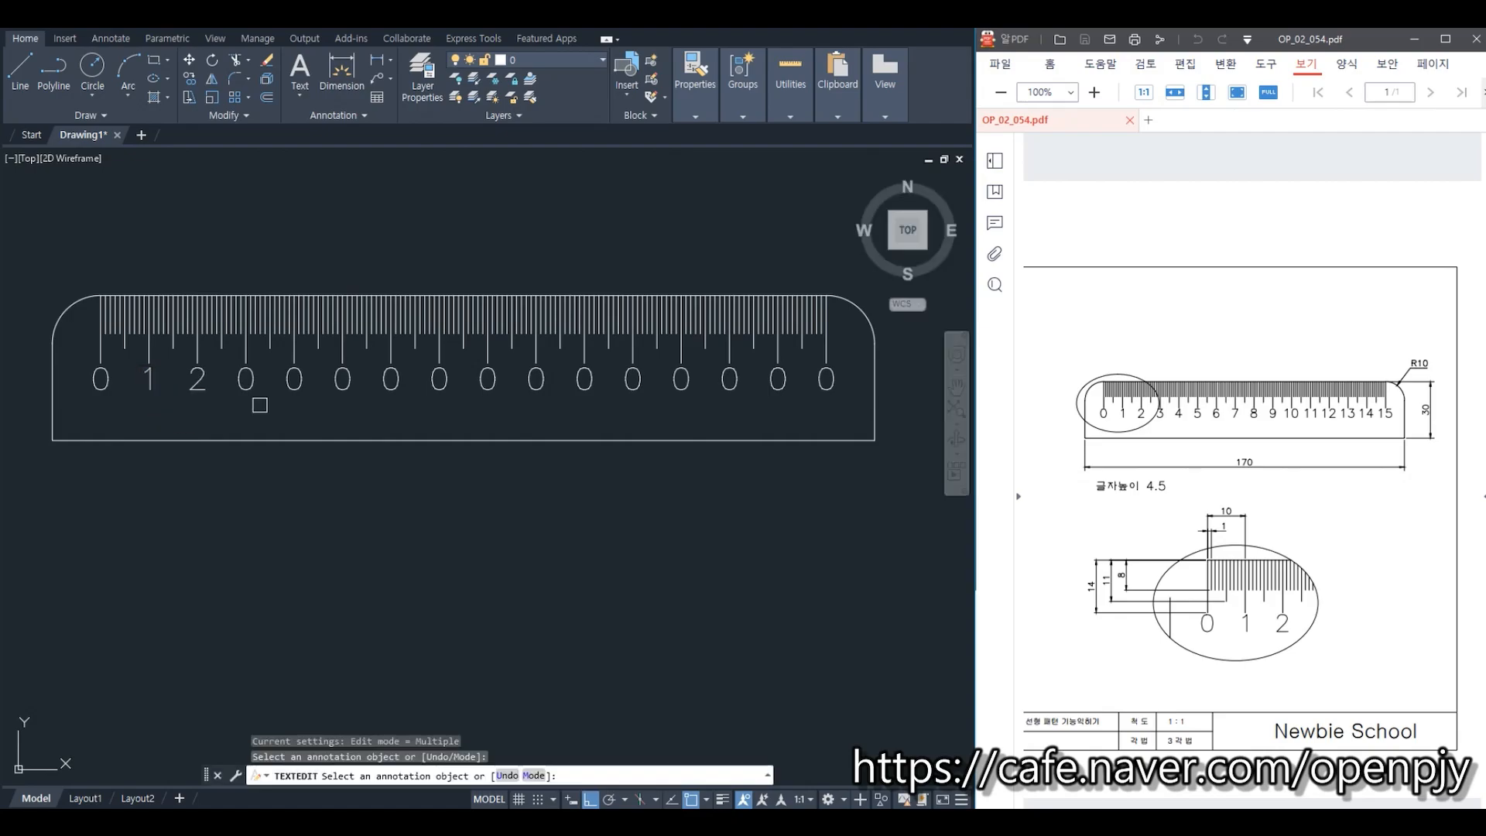
click(251, 387)
text(3)
key(Return)
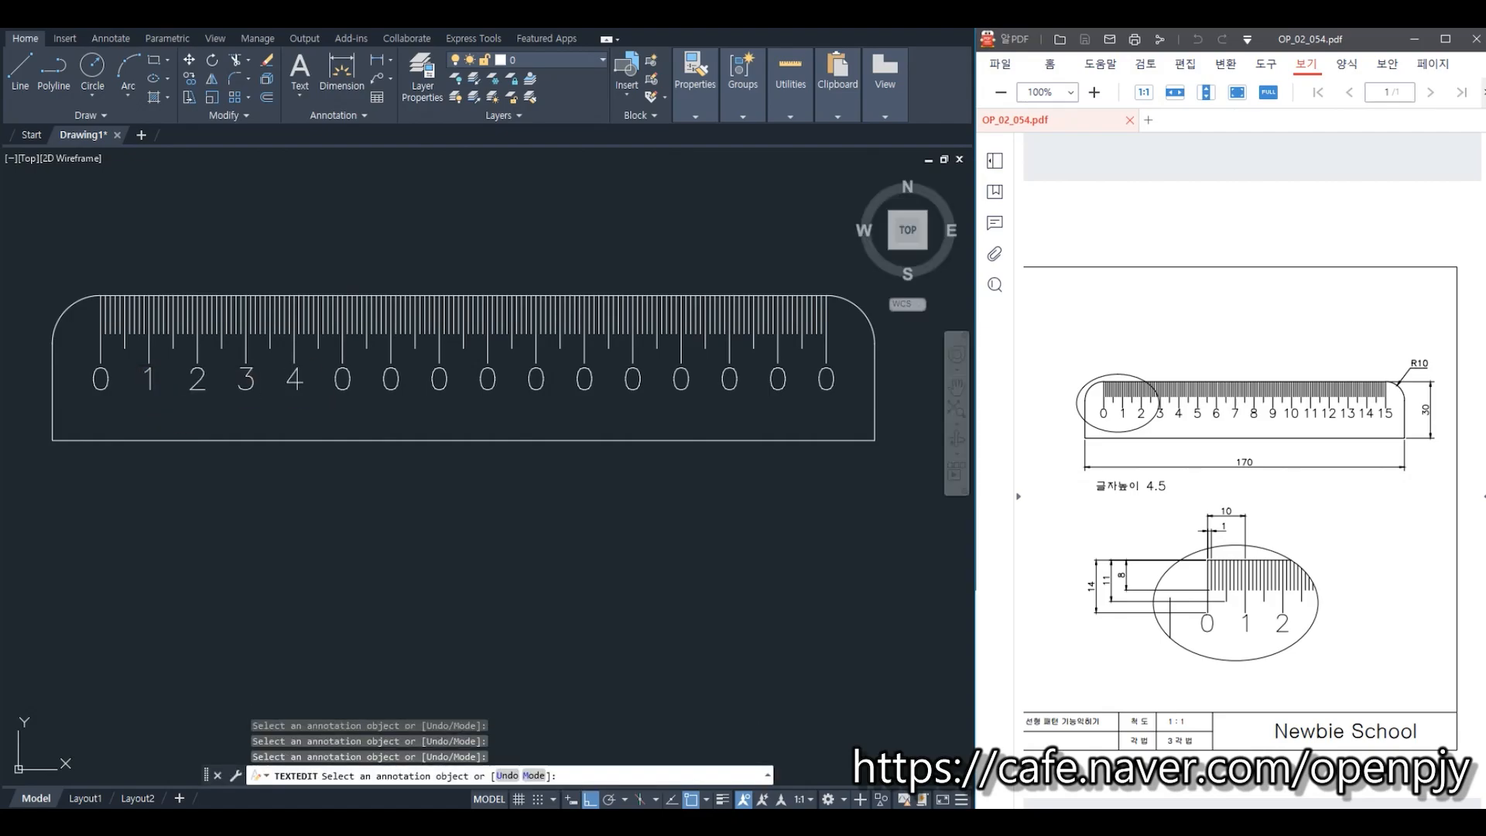
click(343, 380)
text(5)
click(387, 421)
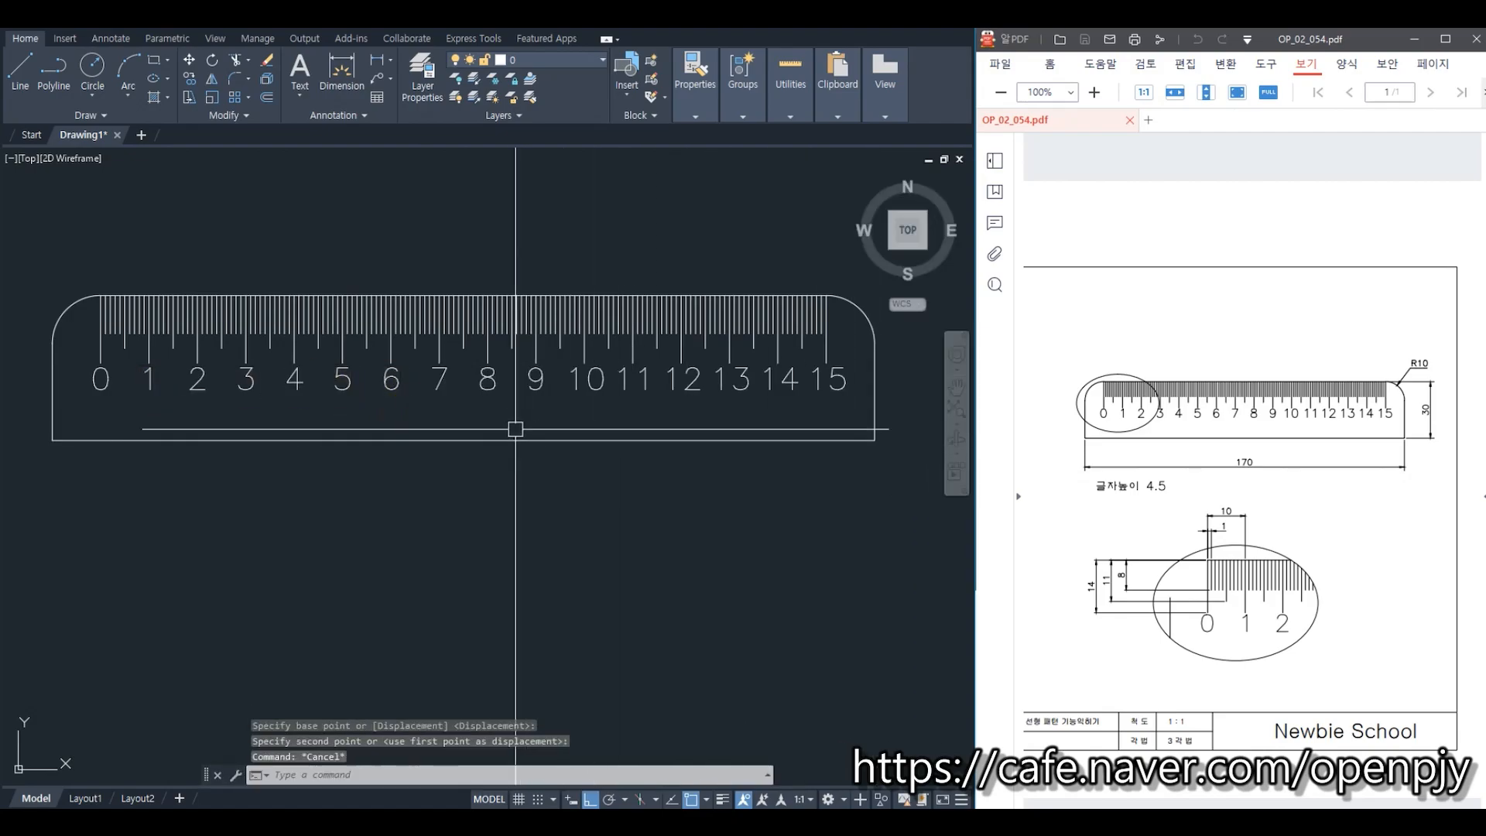
scroll(788, 433, down, 2)
scroll(788, 433, down, 2)
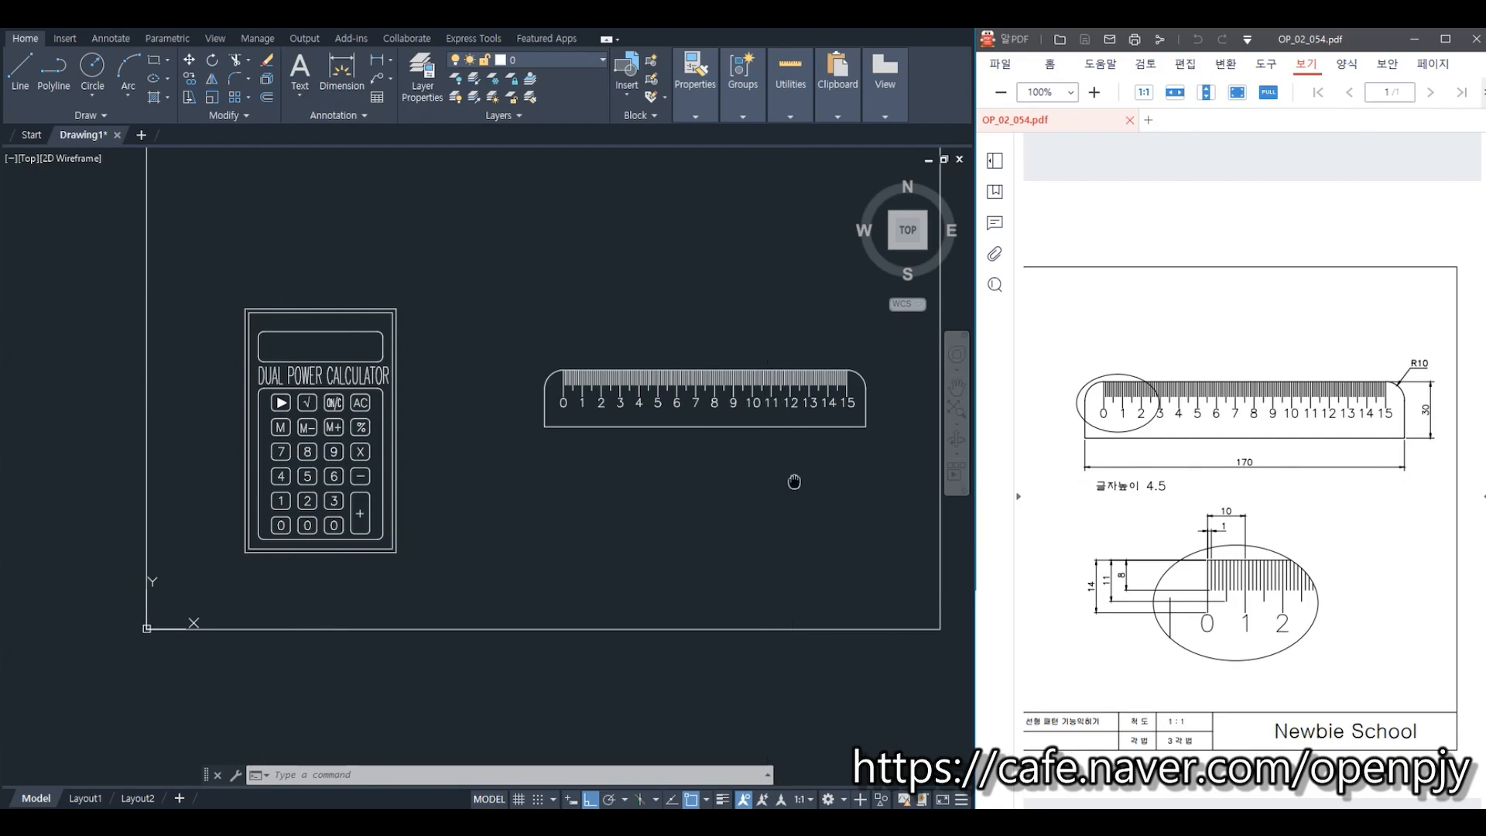
middle_drag(792, 481, 730, 486)
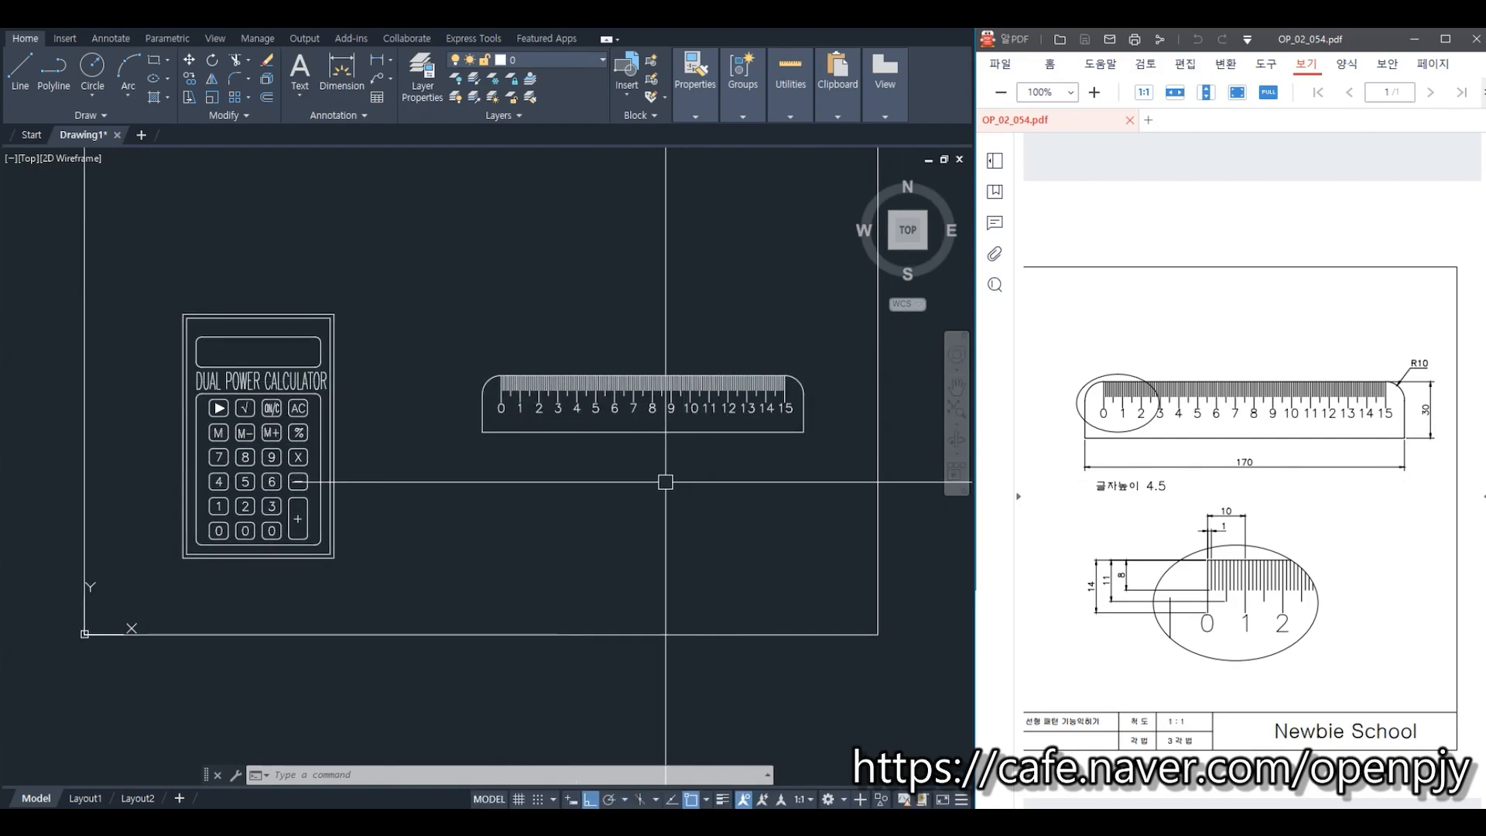